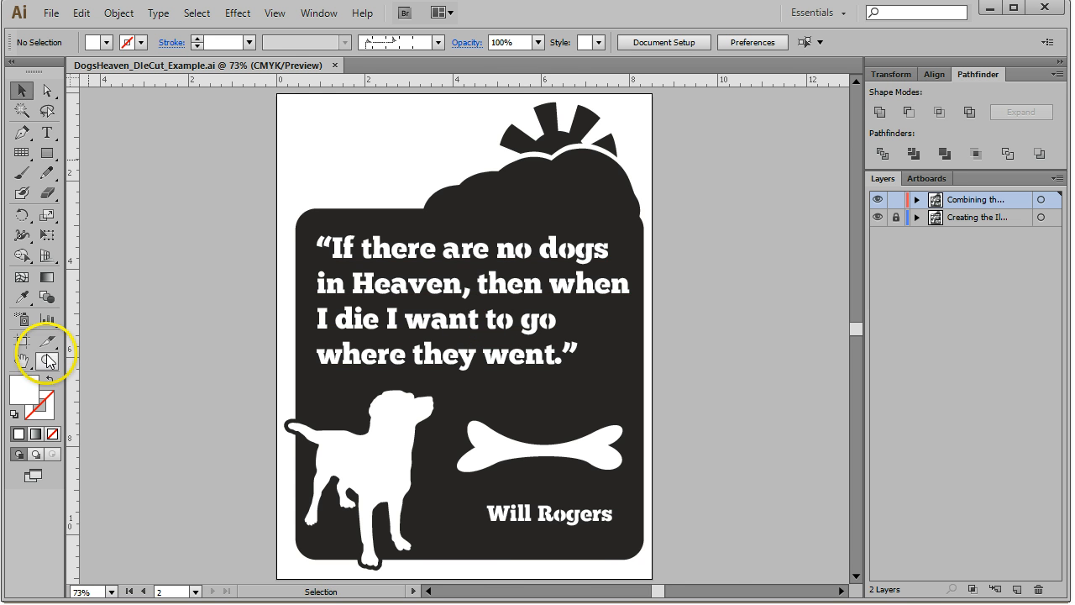
# Zoom in on the words "to go" and inspect the stencil bar inside the letter o
pyautogui.click(47, 360)
pyautogui.moveTo(455, 279); pyautogui.dragTo(556, 356)
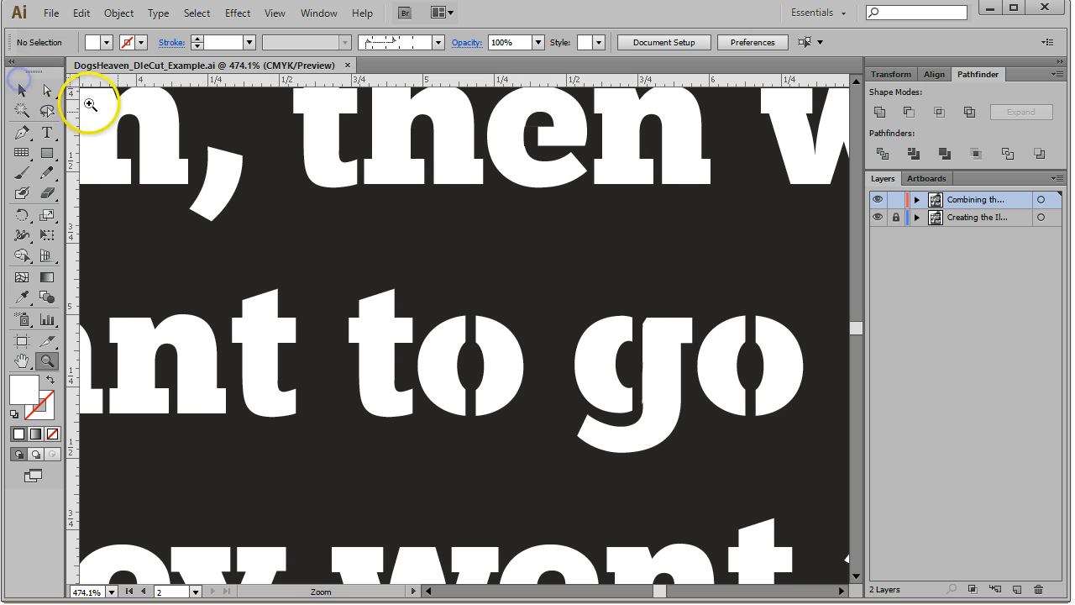
pyautogui.click(22, 92)
pyautogui.click(473, 362)
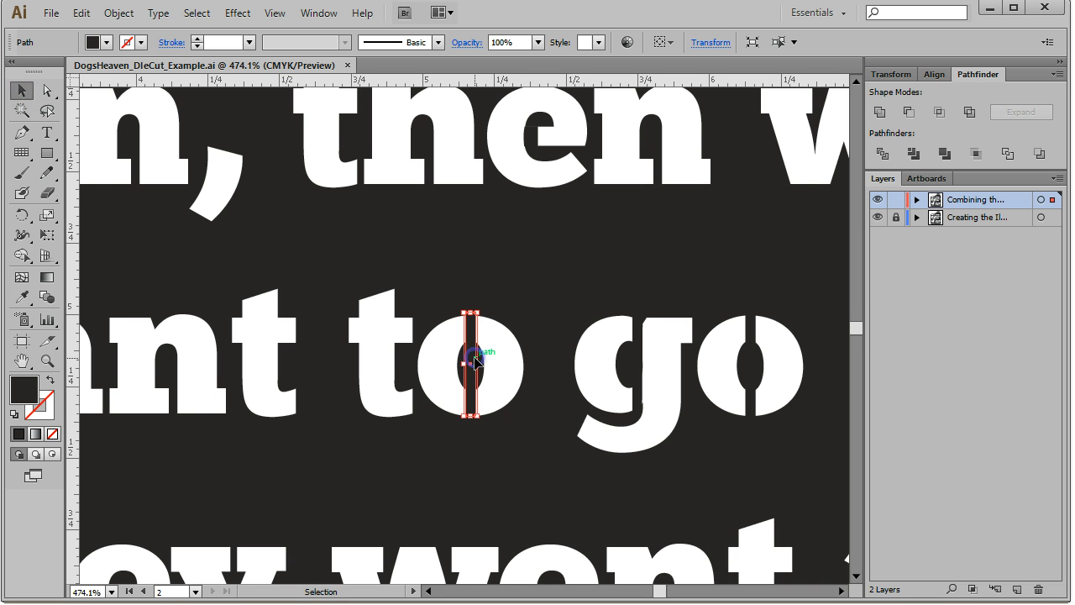
pyautogui.moveTo(470, 313)
pyautogui.mouseDown()
pyautogui.moveTo(471, 377)
pyautogui.moveTo(466, 304)
pyautogui.mouseUp()
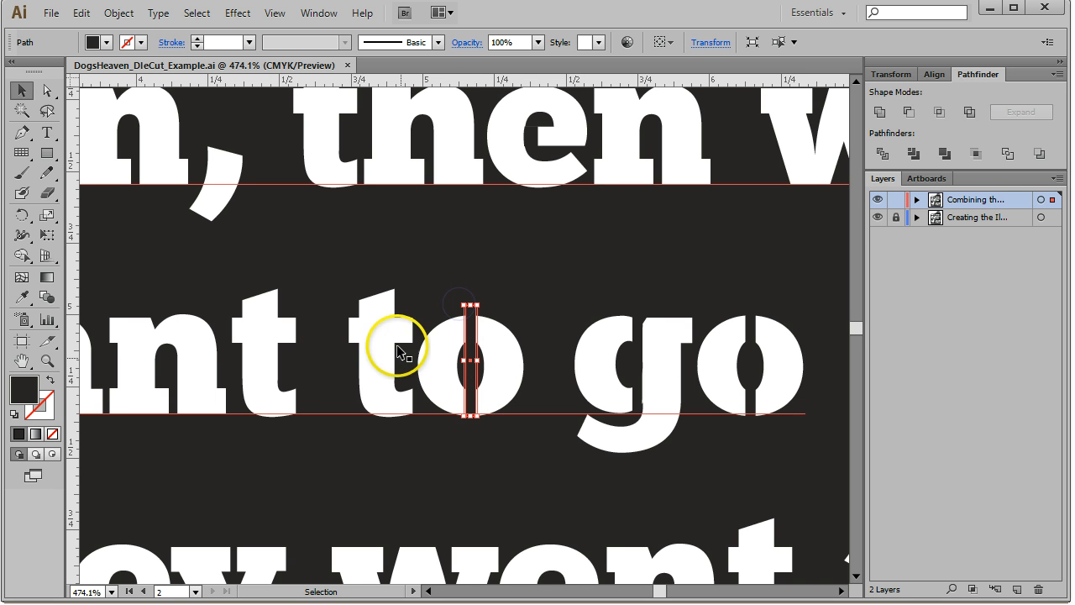
pyautogui.click(526, 359)
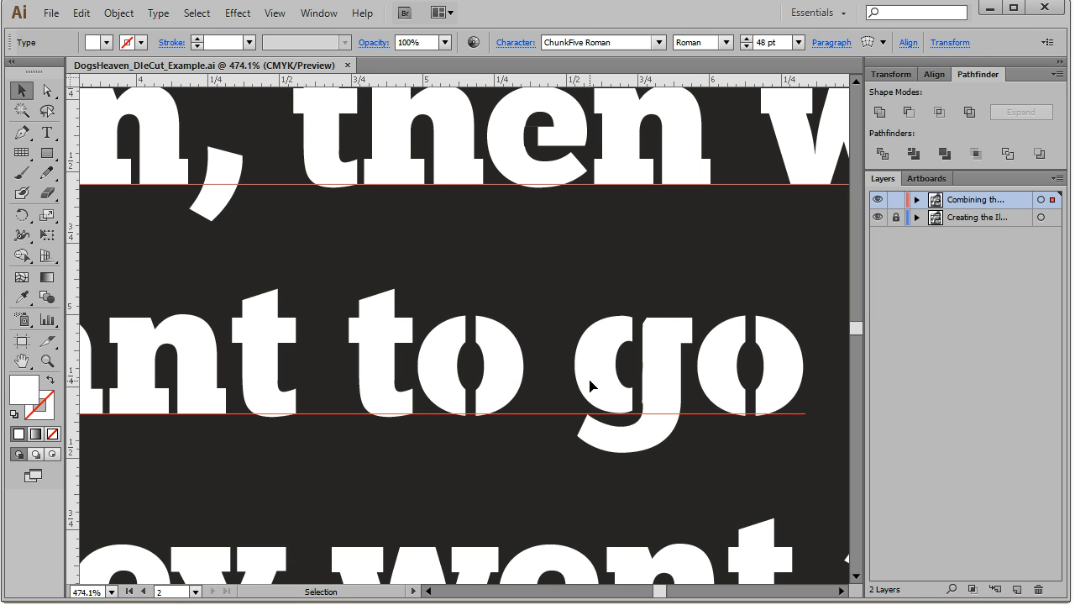
pyautogui.click(540, 365)
# Fit the artboard in the window and select all text objects in the document
pyautogui.click(277, 12)
pyautogui.click(357, 179)
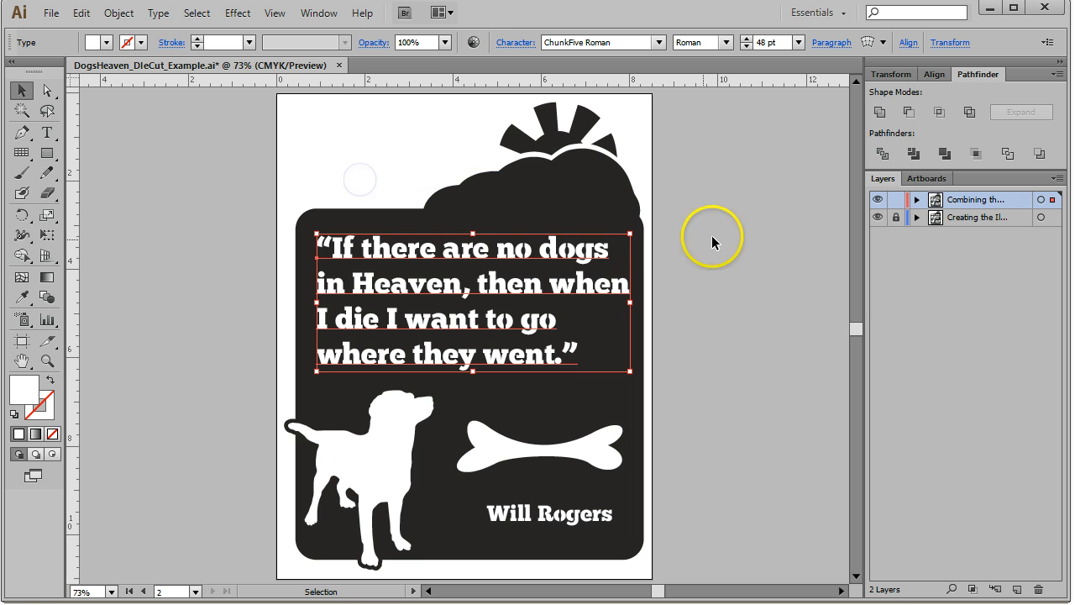
pyautogui.click(198, 14)
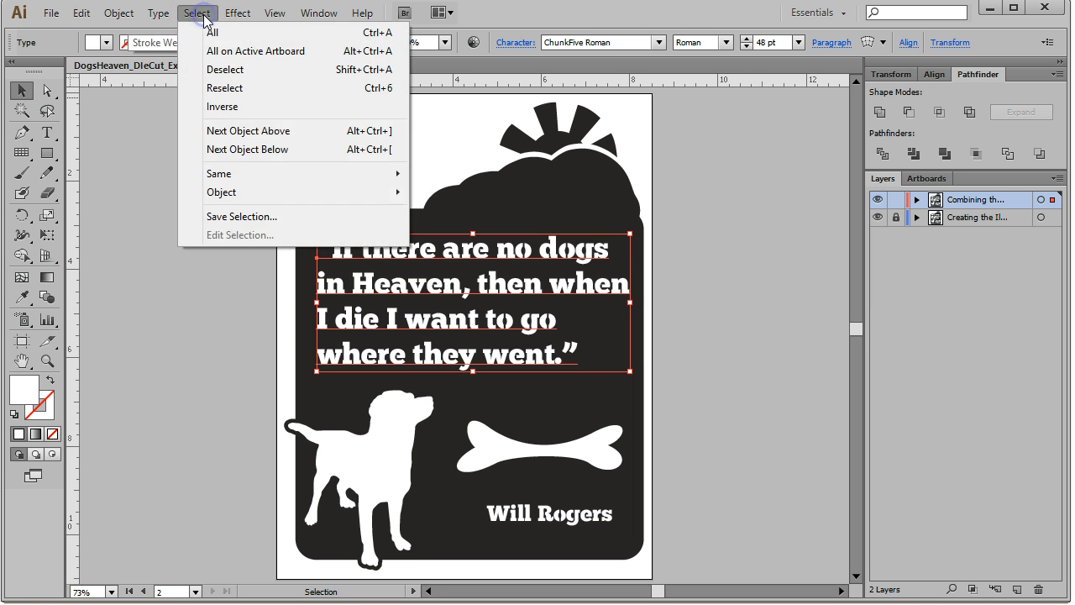
pyautogui.moveTo(225, 179)
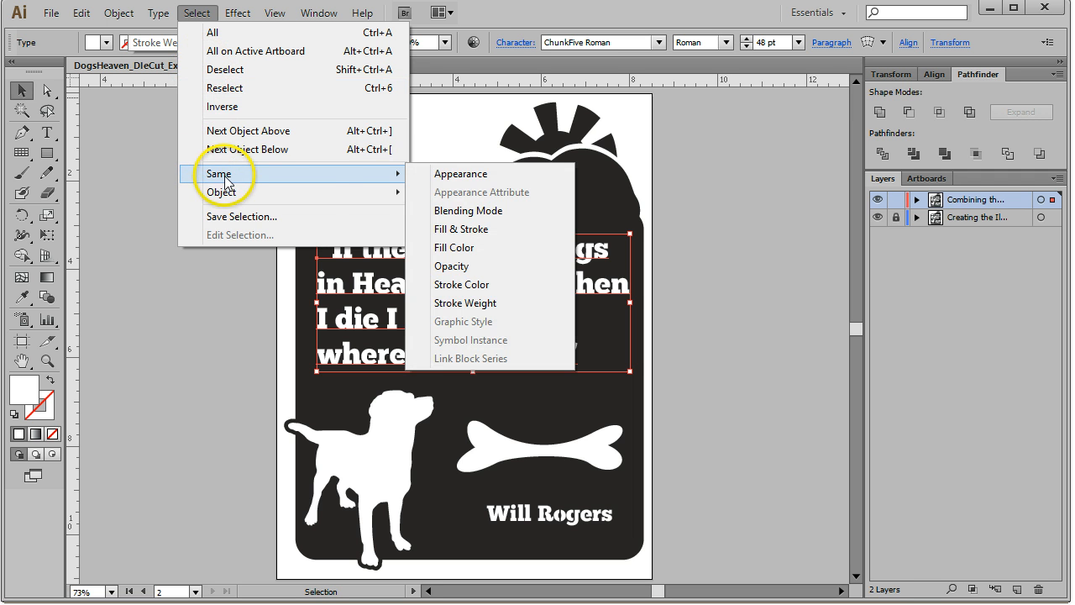
pyautogui.moveTo(229, 199)
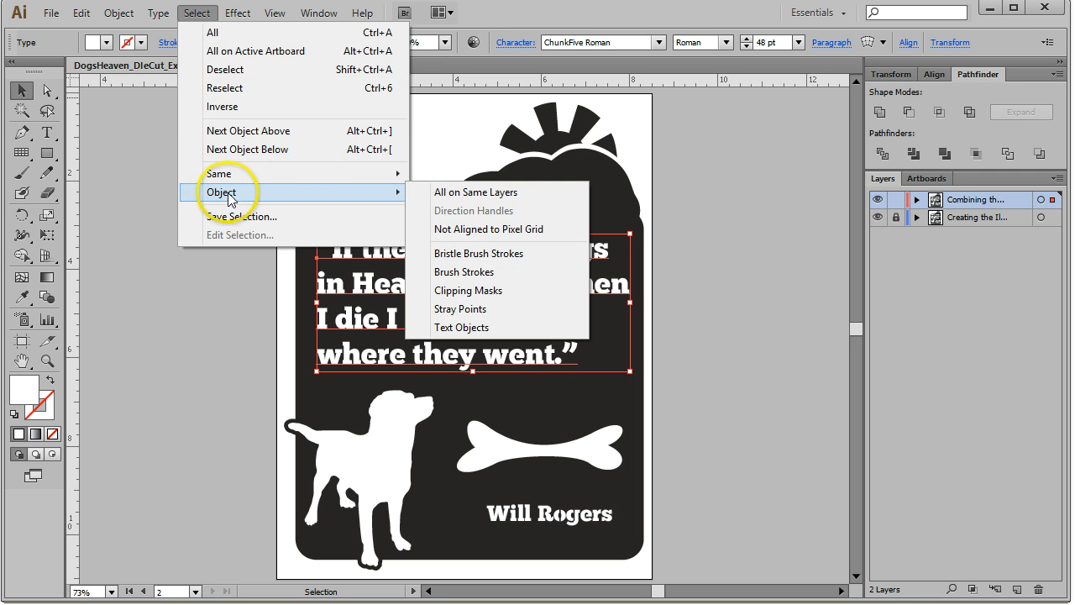
pyautogui.click(514, 330)
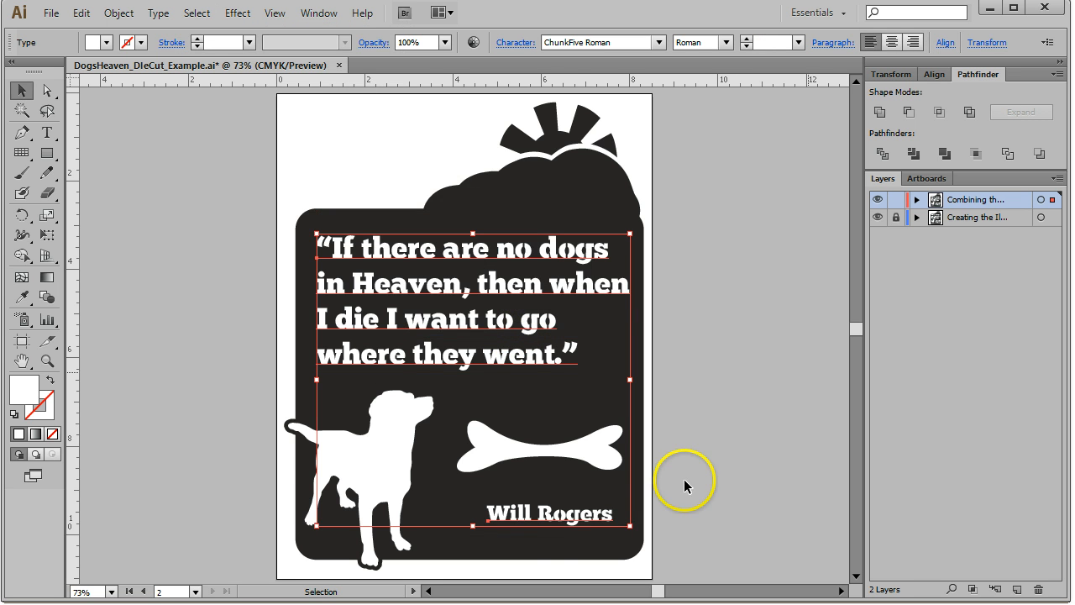
# Switch the document view to Outline mode
pyautogui.click(157, 15)
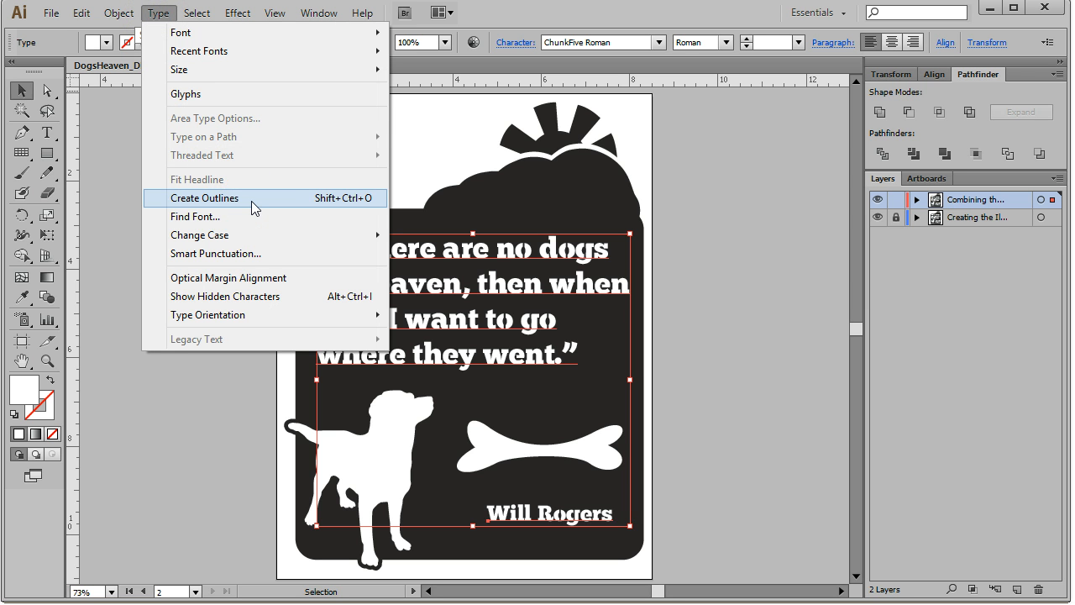
pyautogui.click(501, 23)
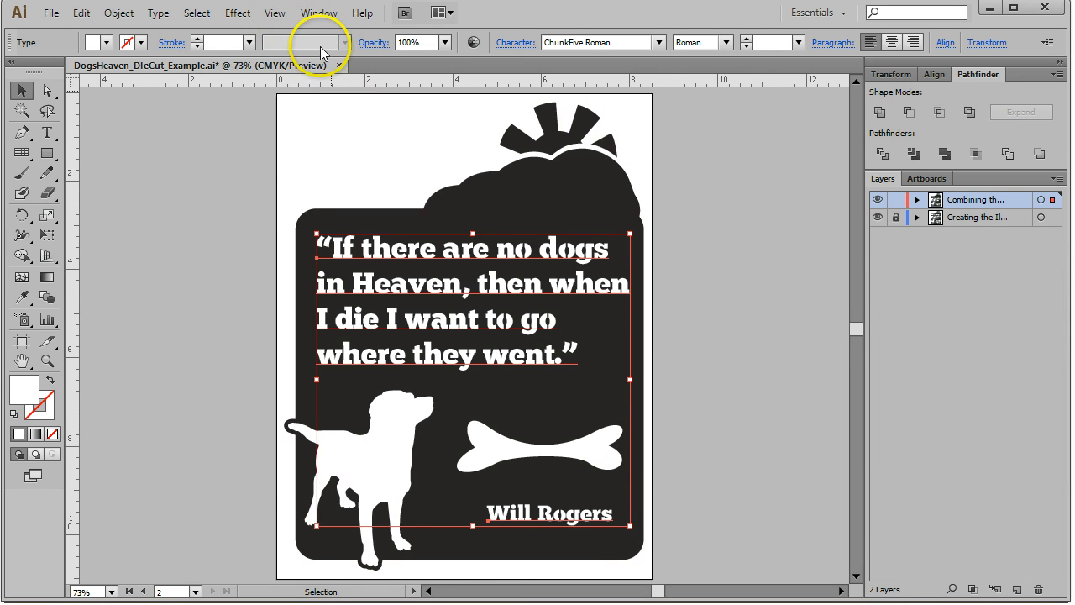
pyautogui.click(273, 13)
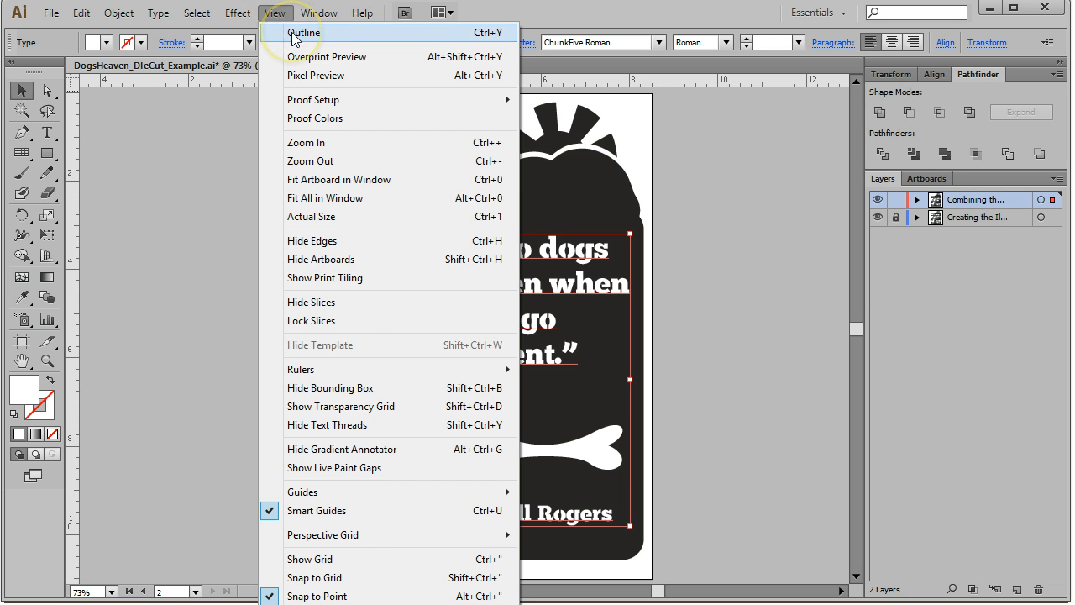
pyautogui.click(294, 36)
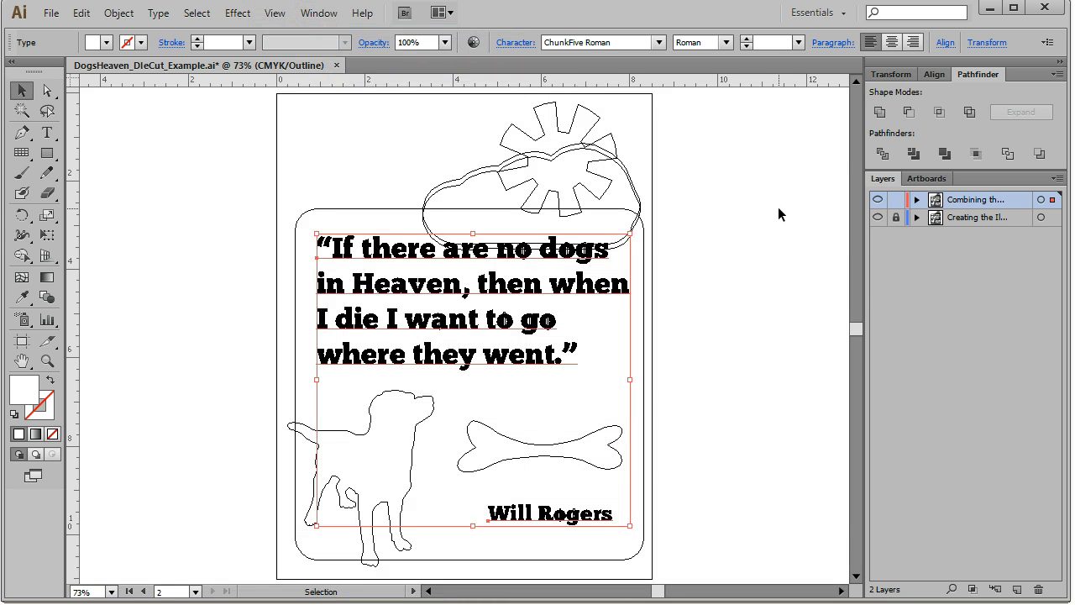
# Reselect all text objects in the document
pyautogui.click(737, 269)
pyautogui.click(330, 354)
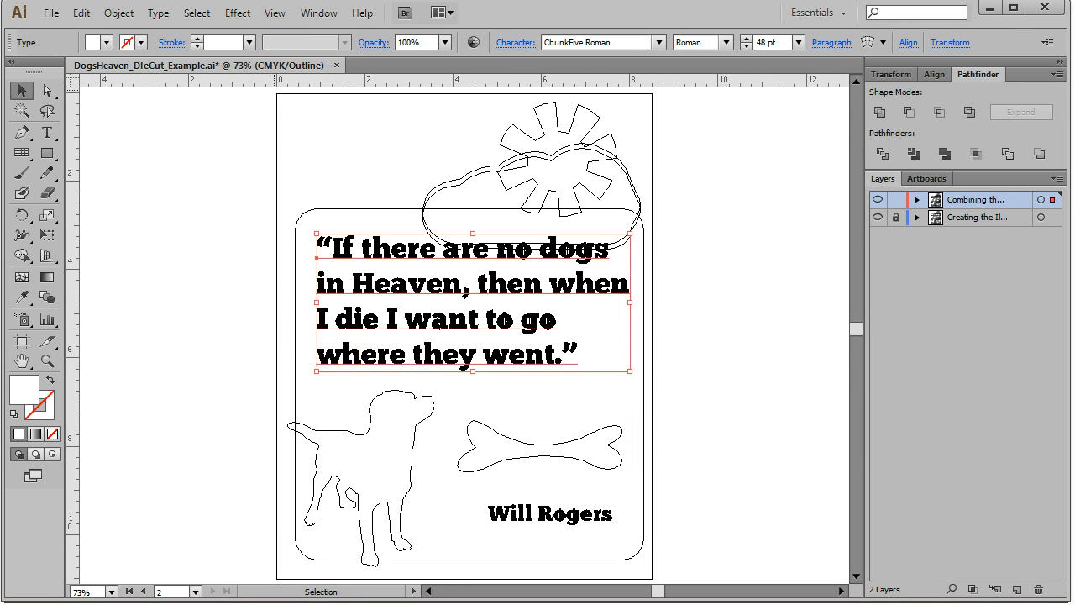
pyautogui.click(275, 14)
pyautogui.moveTo(240, 14)
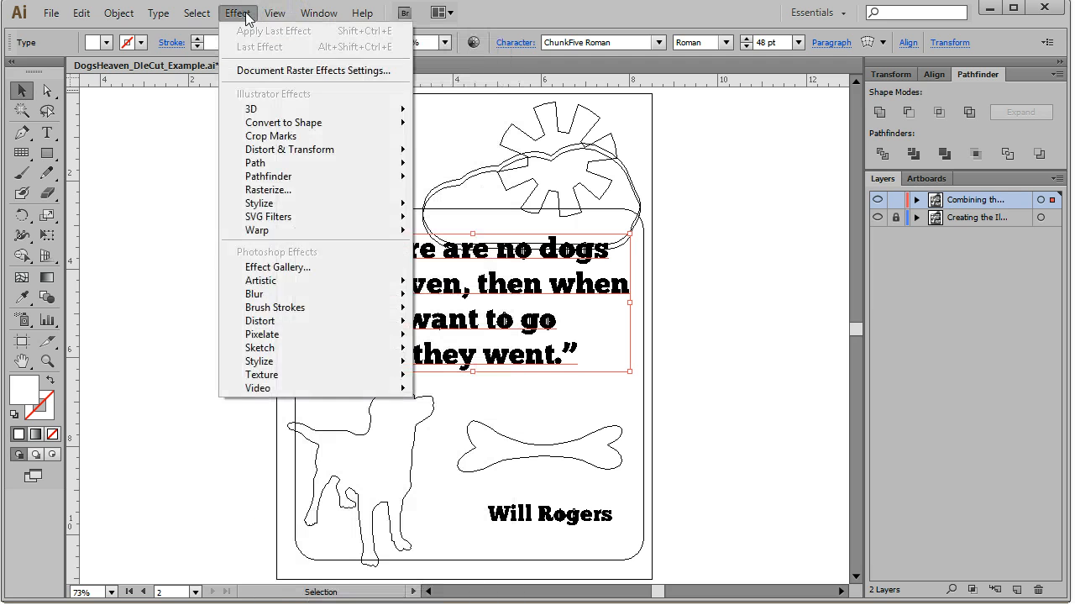
pyautogui.moveTo(197, 15)
pyautogui.moveTo(229, 195)
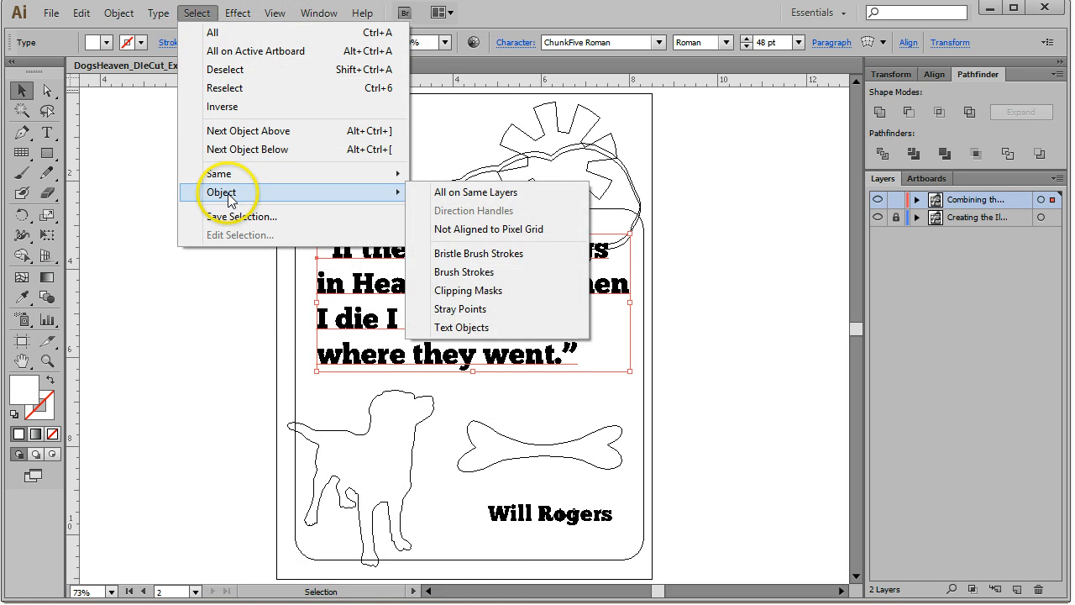
pyautogui.click(504, 326)
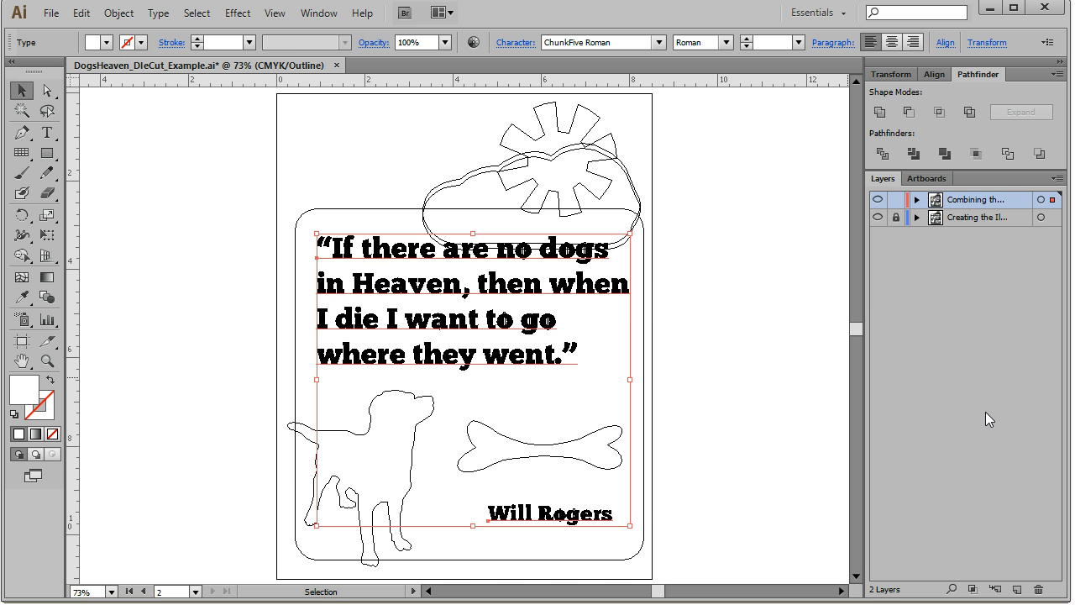
# Convert the selected quote and author text to outlines
pyautogui.click(159, 15)
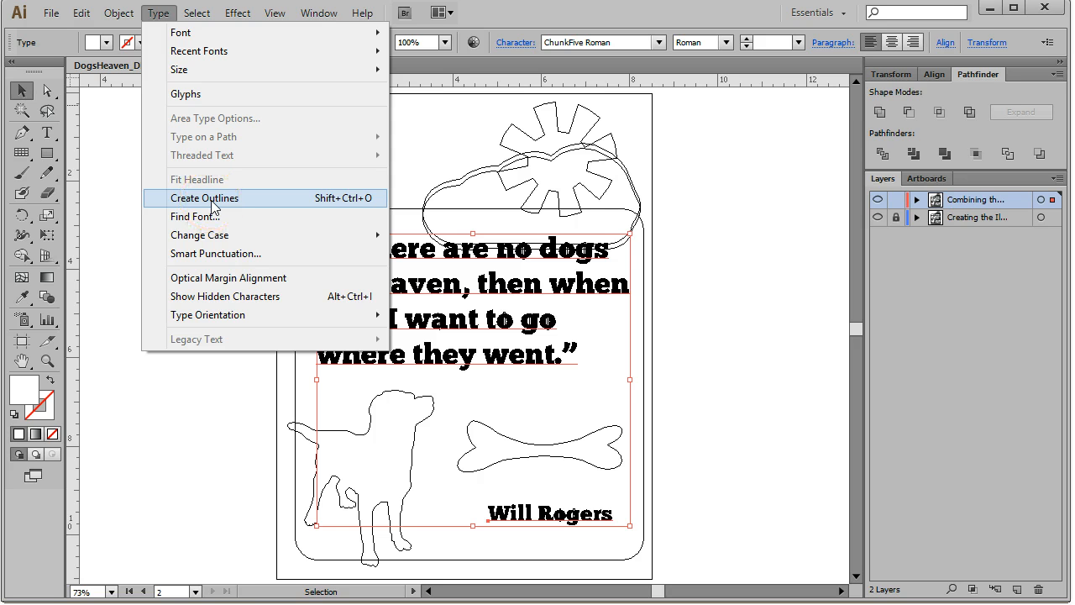
pyautogui.click(212, 200)
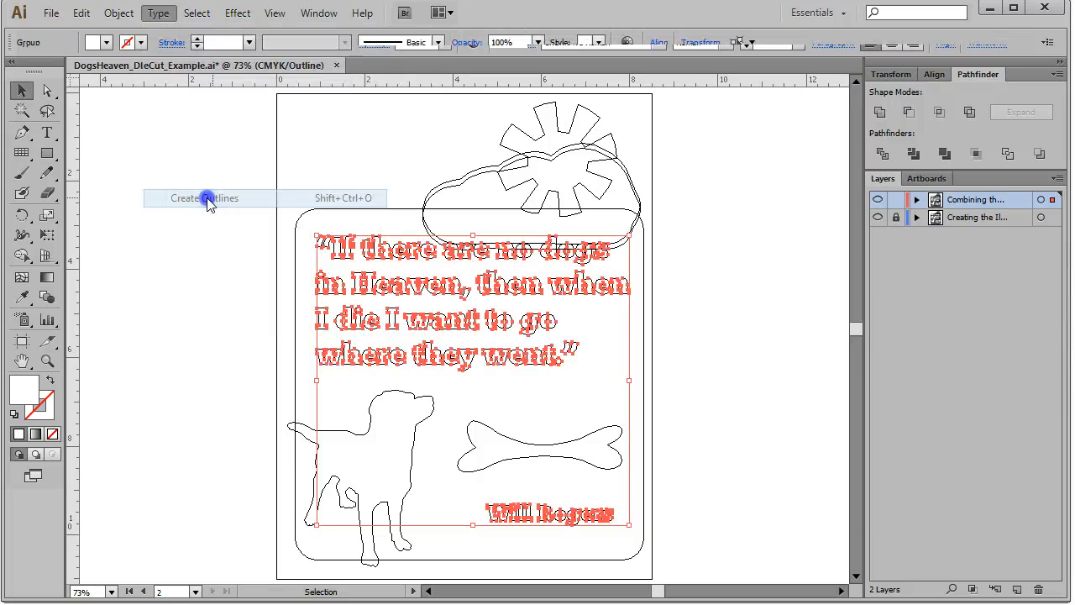
pyautogui.click(732, 295)
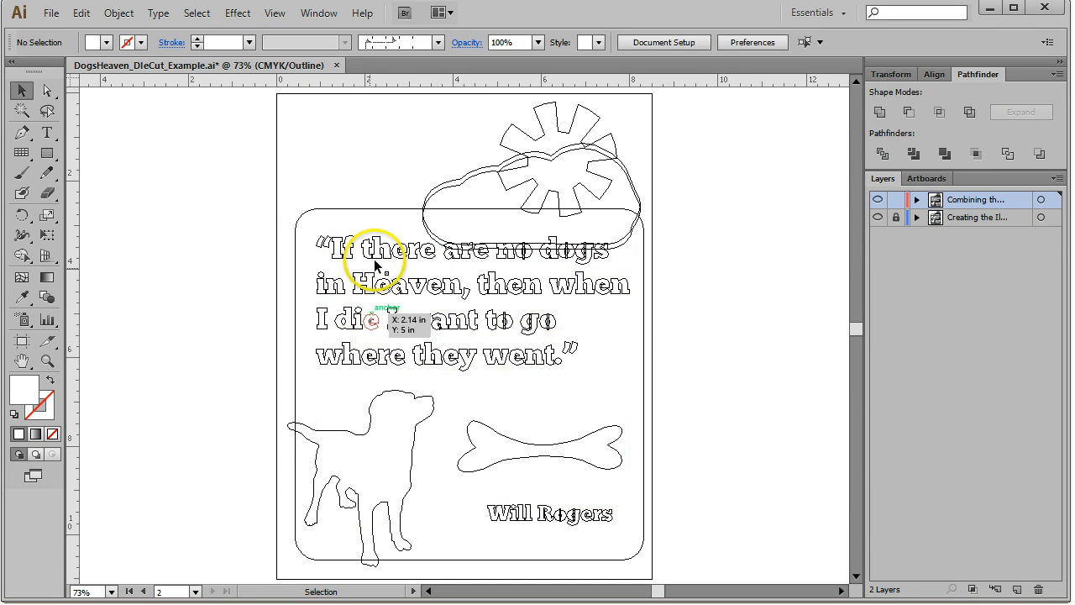
pyautogui.click(449, 362)
pyautogui.click(710, 293)
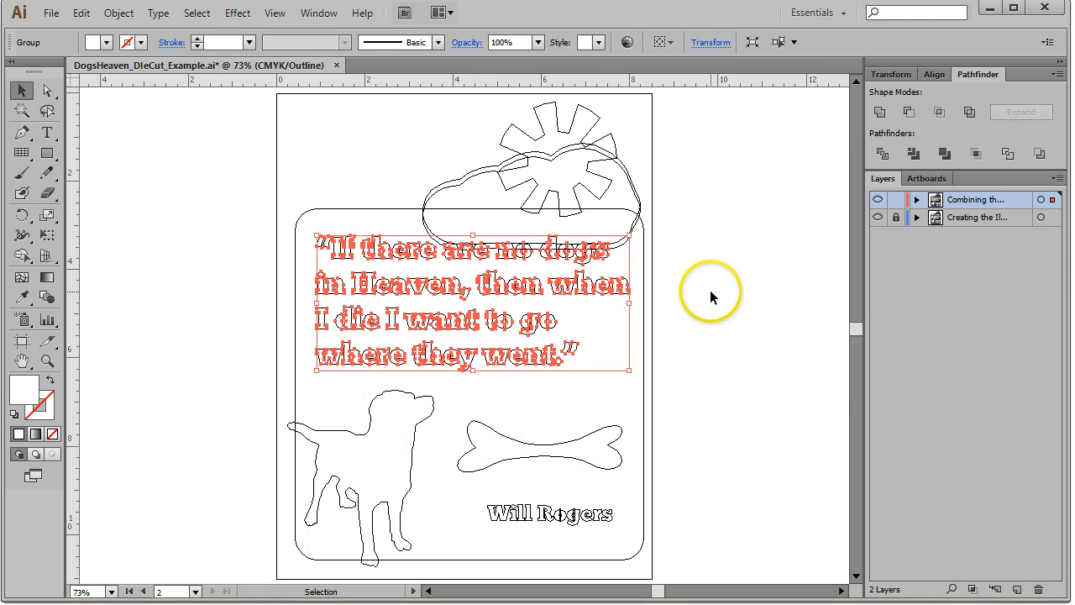
pyautogui.click(540, 356)
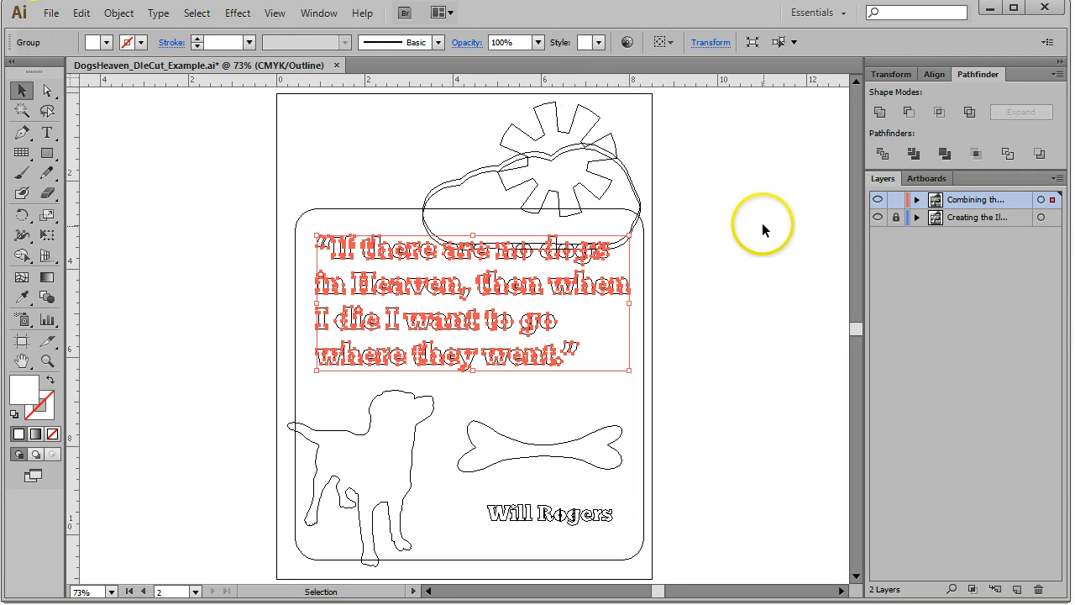
pyautogui.click(47, 133)
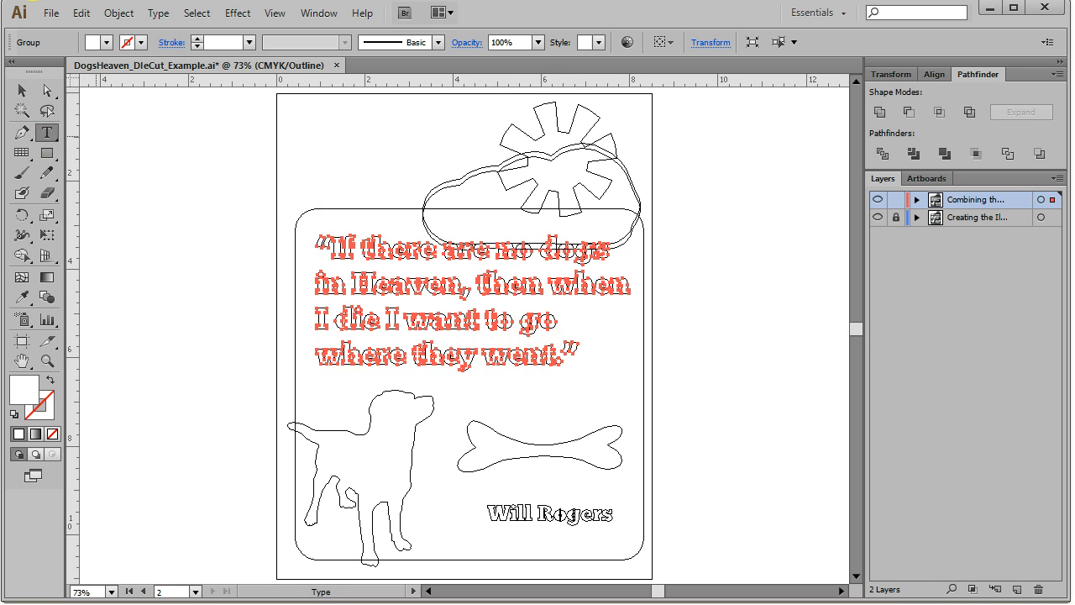
pyautogui.click(22, 91)
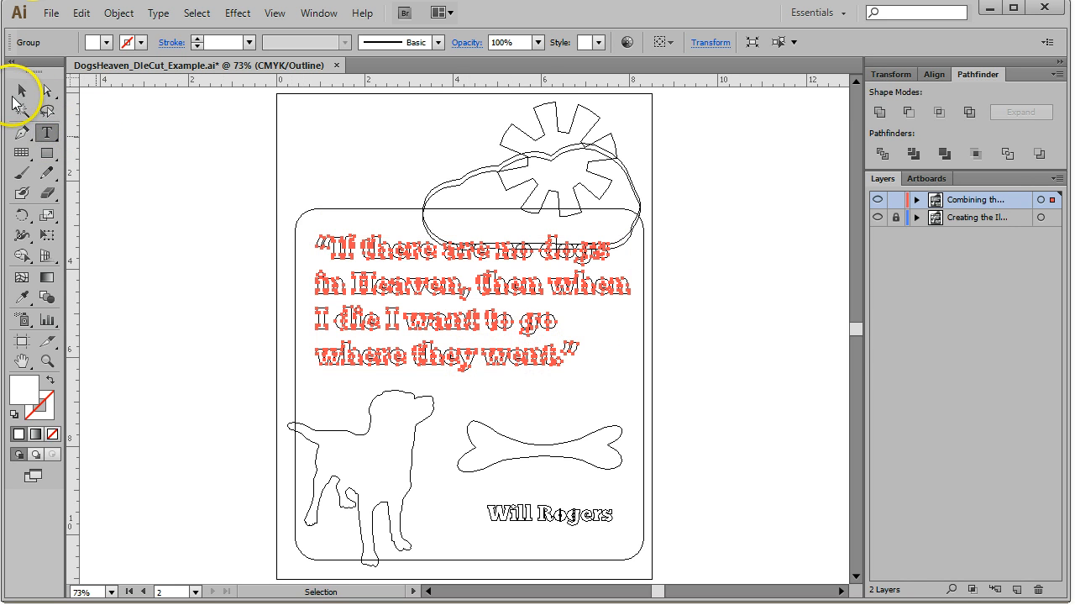
pyautogui.click(794, 300)
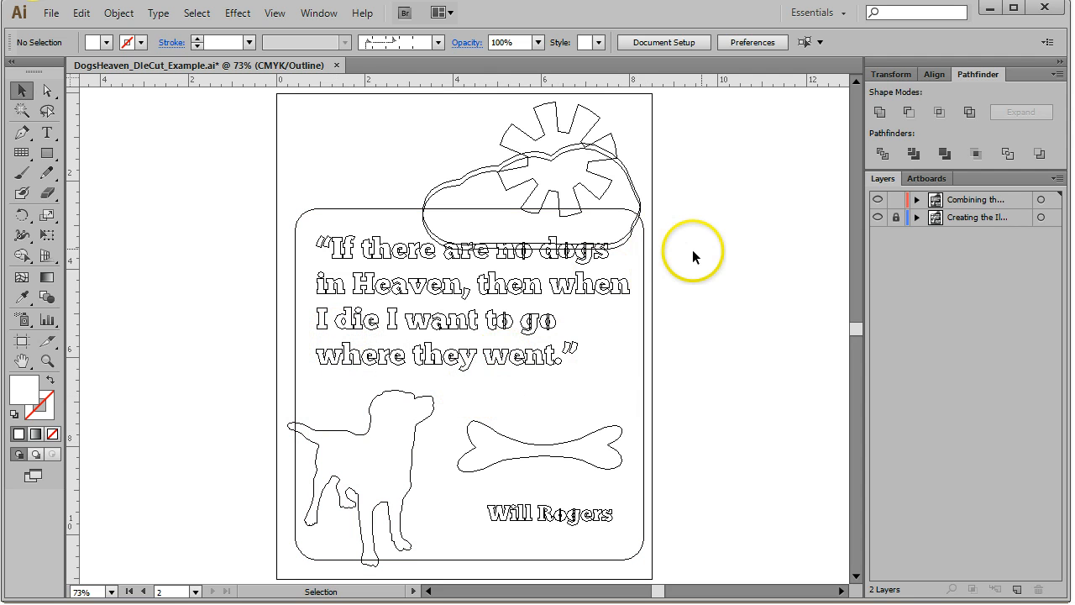
# Compare the artwork in Preview mode, then return to Outline mode
pyautogui.click(275, 13)
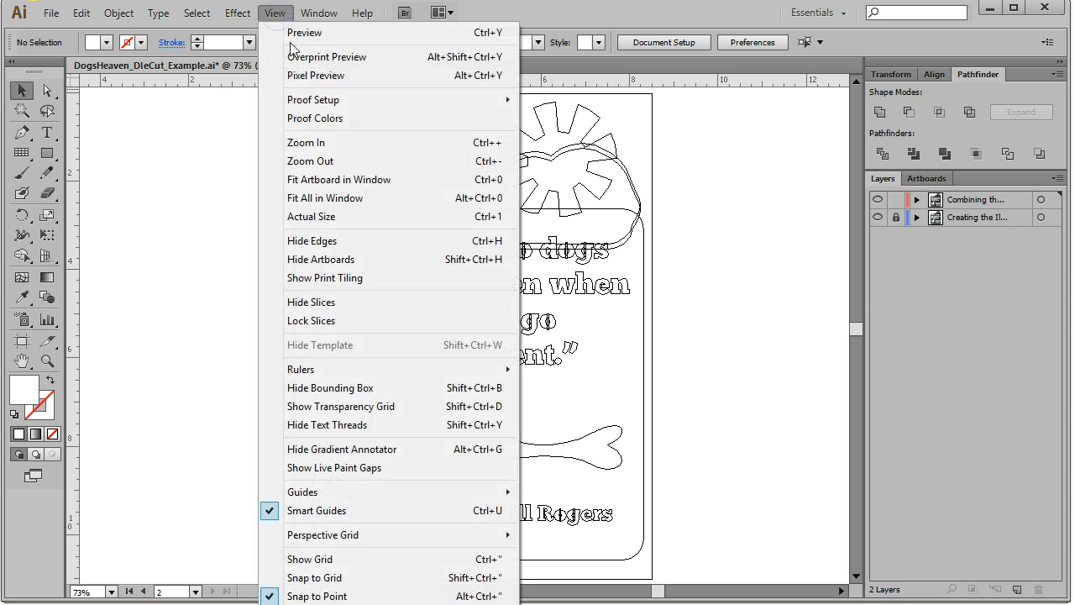
pyautogui.click(299, 33)
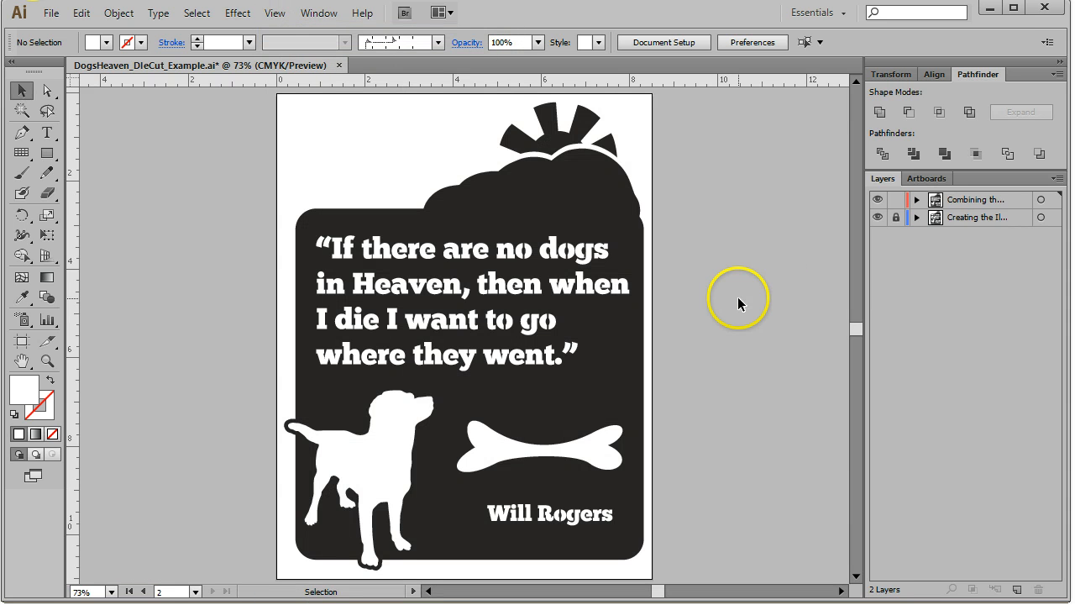
pyautogui.click(275, 12)
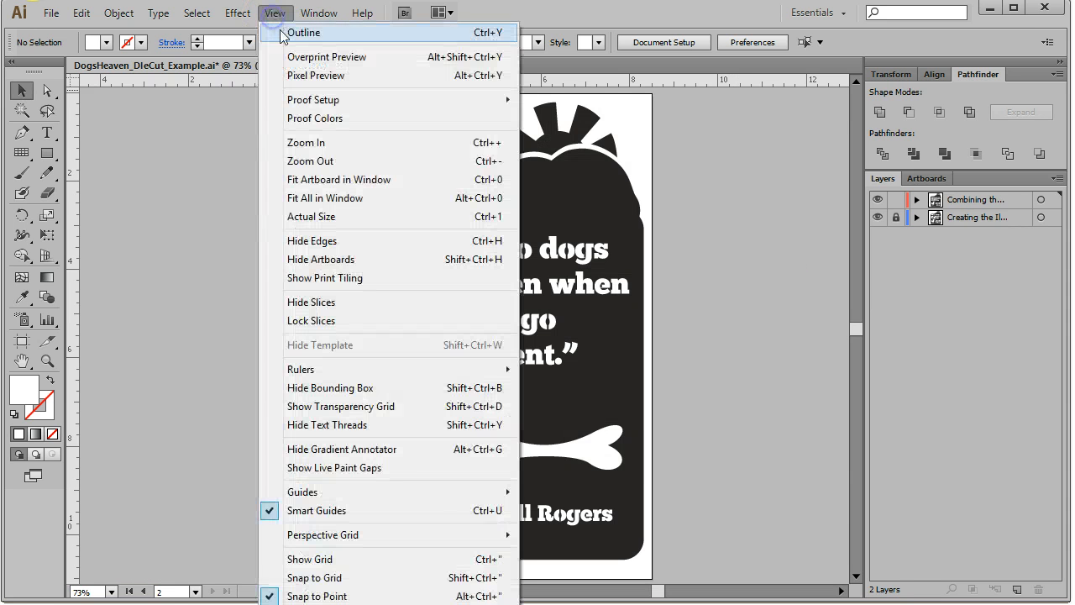
pyautogui.click(298, 33)
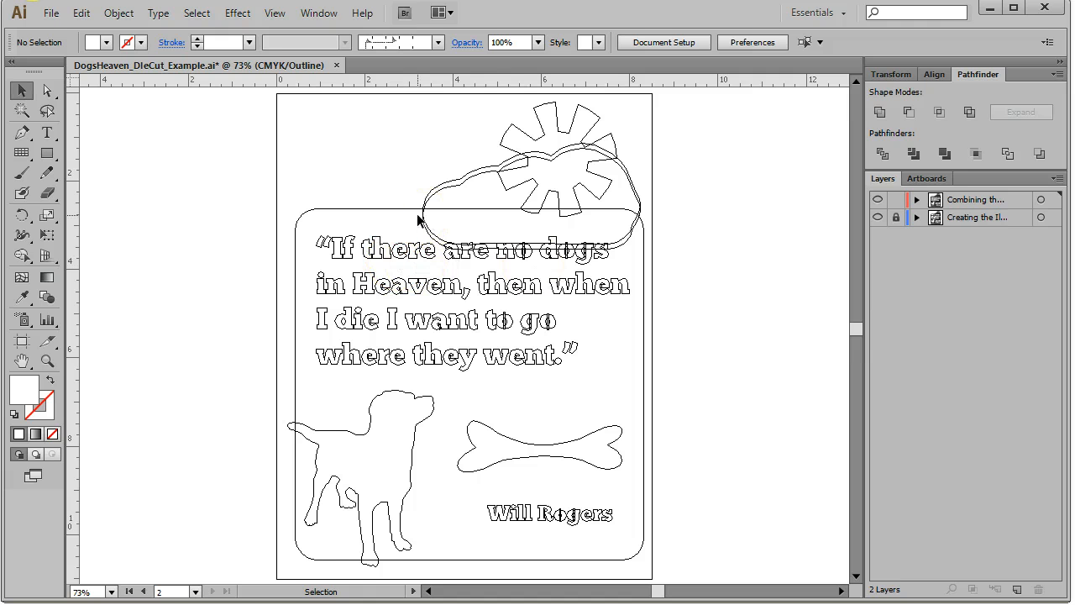
# Select all artwork and tear off the Shape Builder tool group as a floating panel
pyautogui.hotkey('ctrl', 'a')
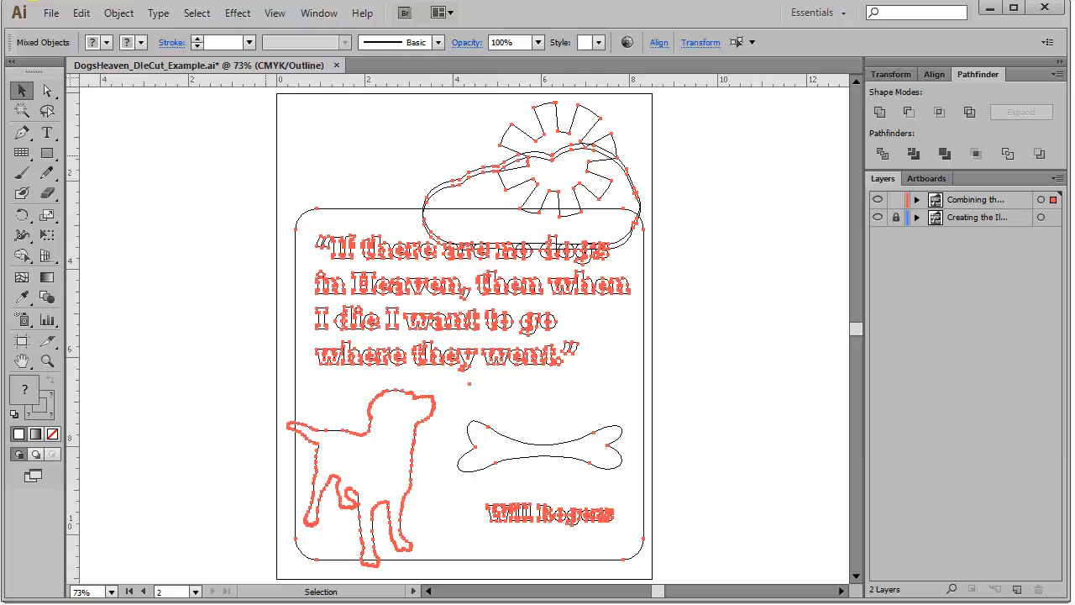
pyautogui.click(20, 257)
pyautogui.moveTo(19, 262); pyautogui.dragTo(247, 257)
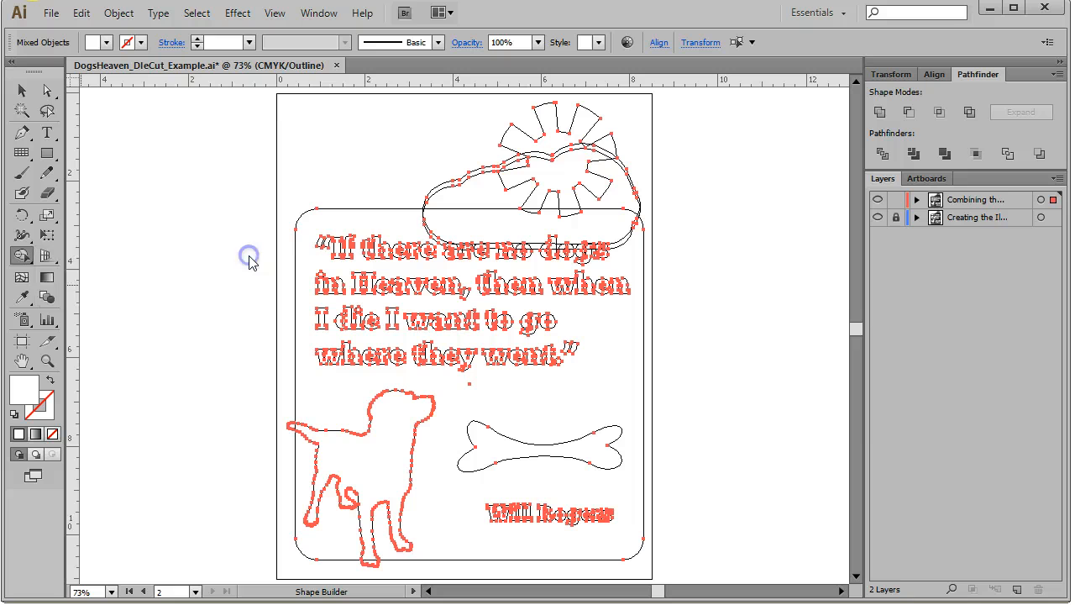
pyautogui.moveTo(72, 264); pyautogui.dragTo(175, 111)
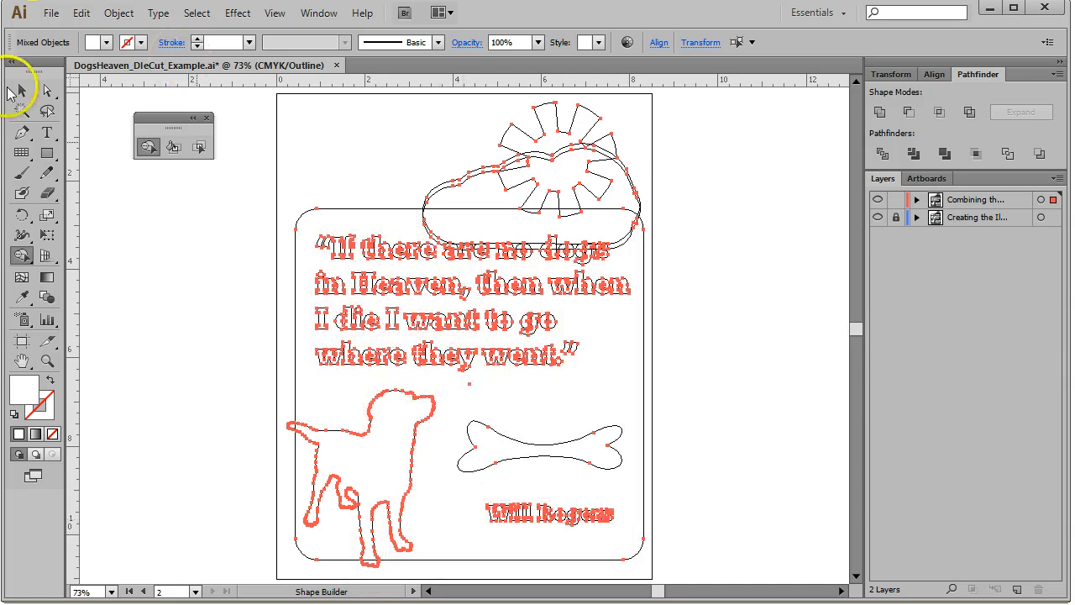
pyautogui.click(21, 91)
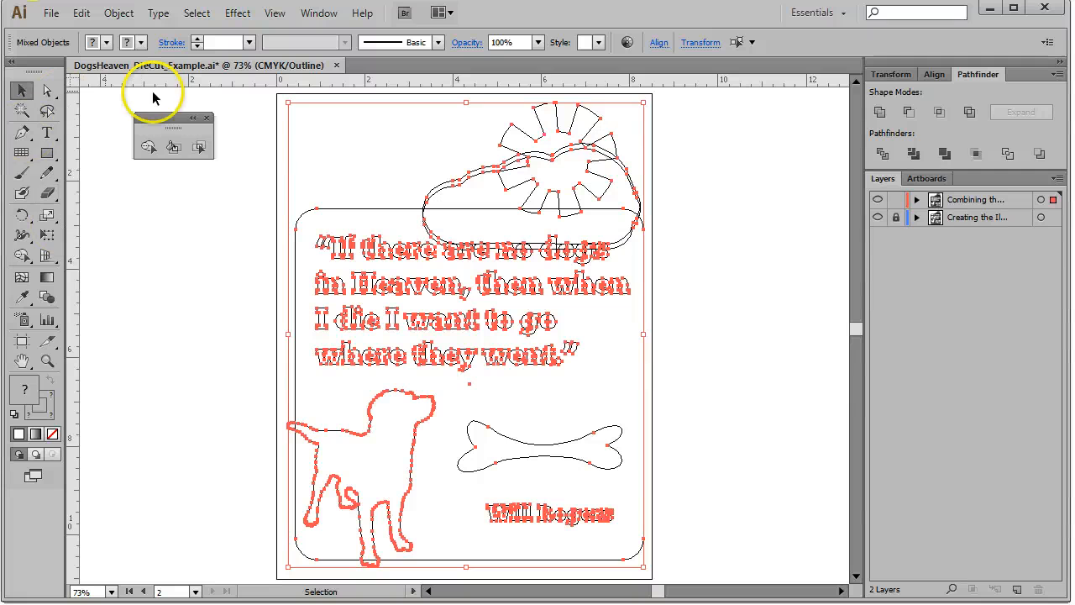
# Switch the document view to Preview mode and deselect everything
pyautogui.click(148, 149)
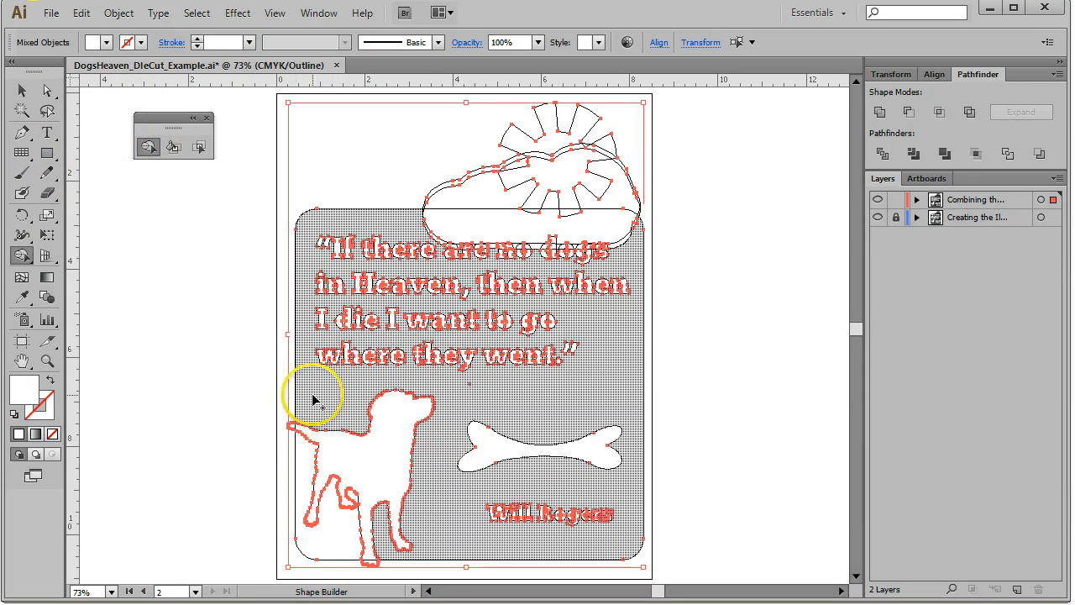
pyautogui.click(19, 91)
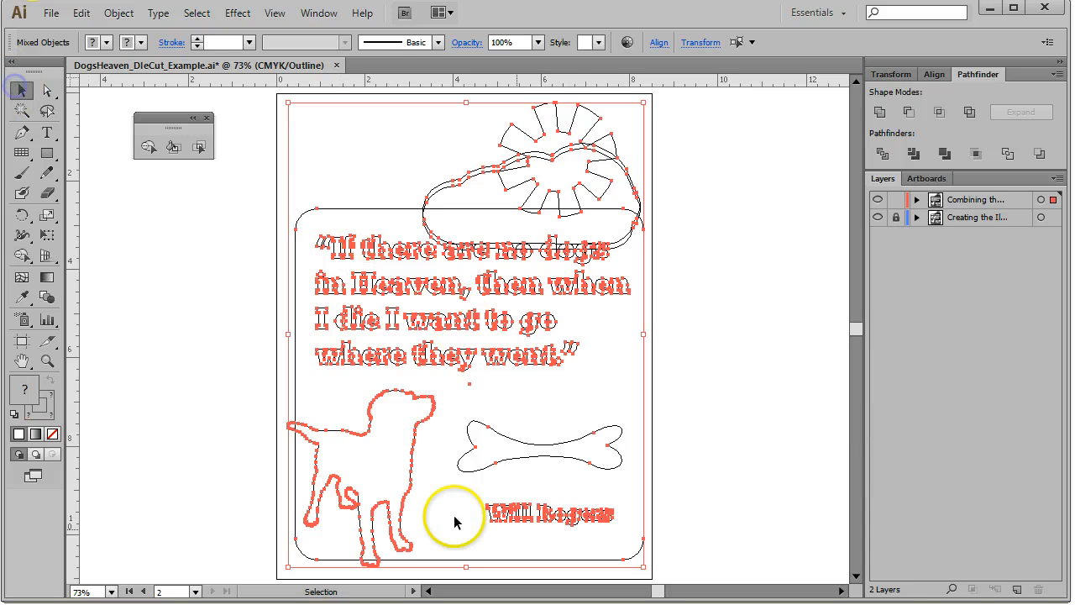
pyautogui.click(273, 13)
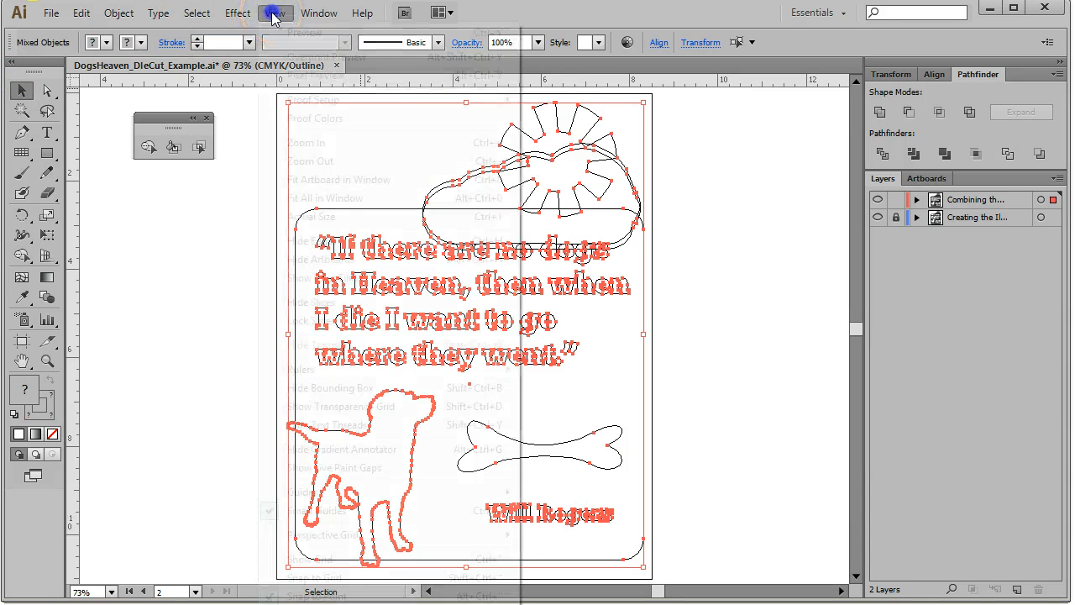
pyautogui.click(295, 35)
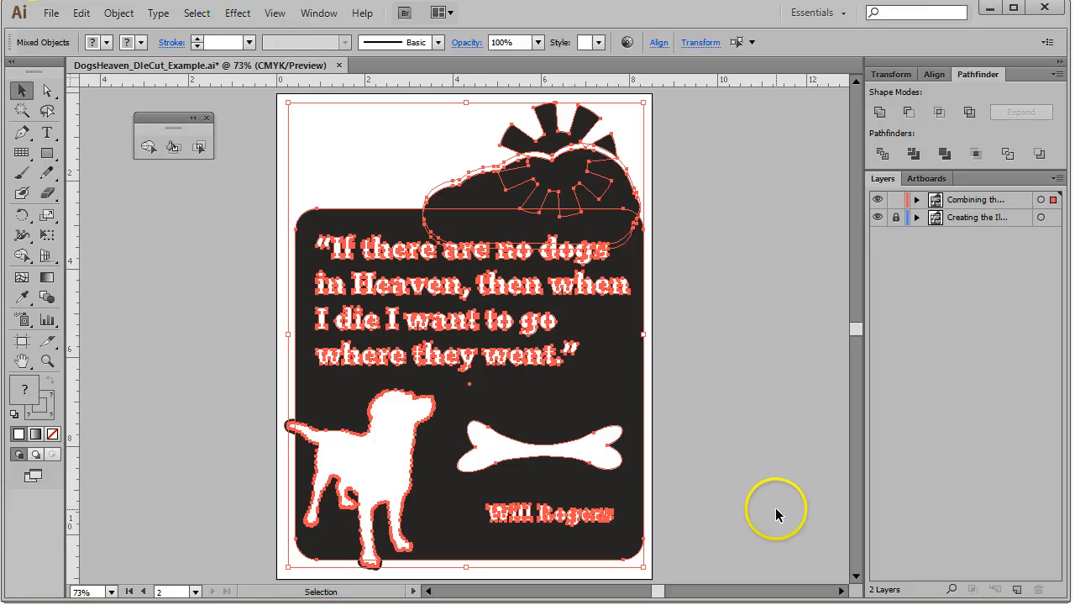
pyautogui.click(680, 338)
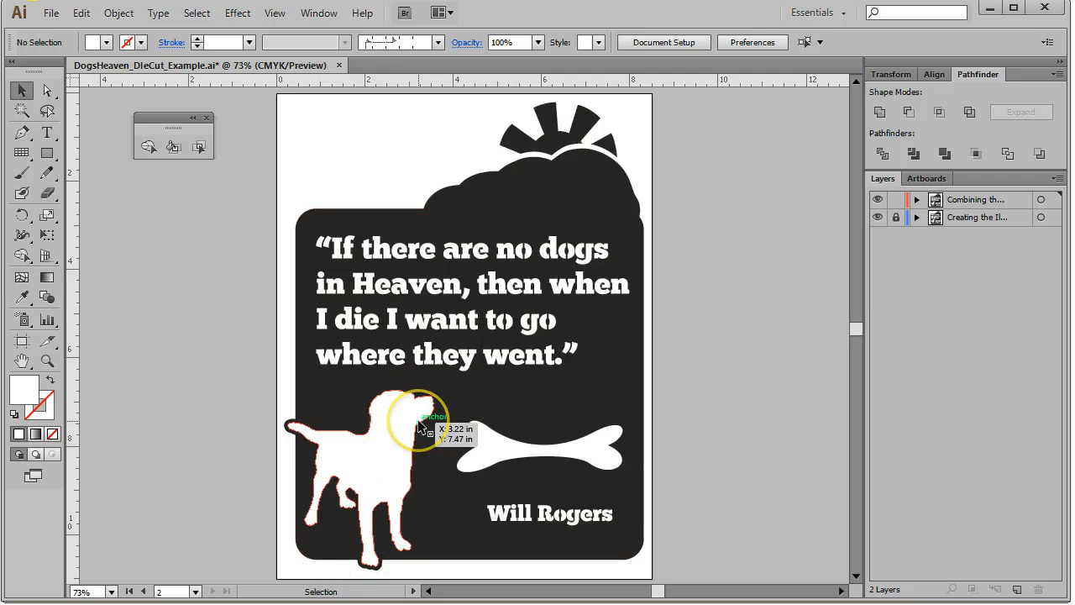
# Select the dog silhouette and inspect its stroke in Outline mode
pyautogui.click(377, 527)
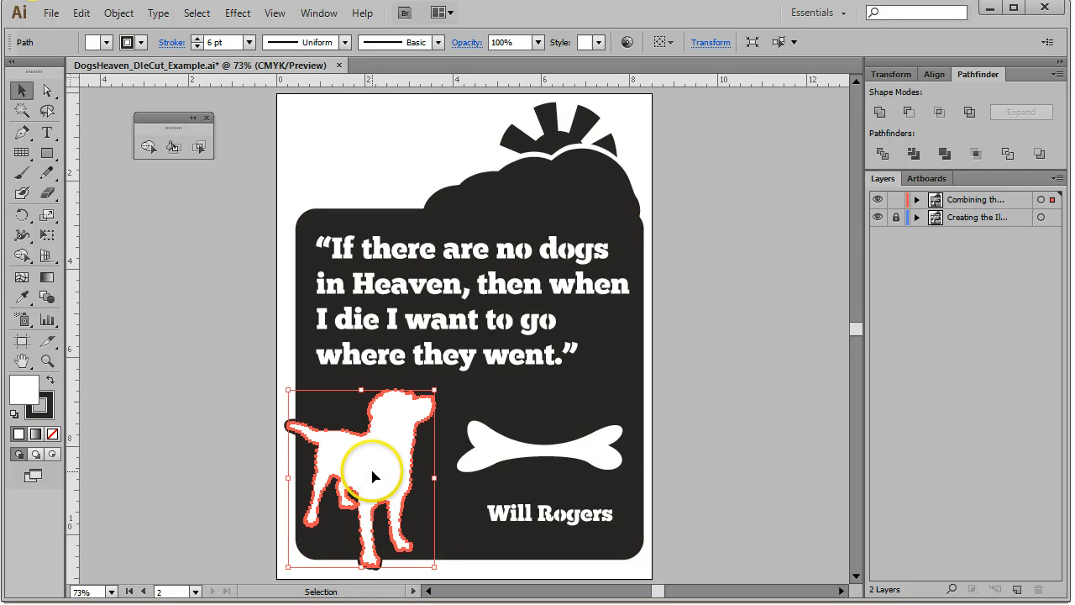
pyautogui.click(739, 435)
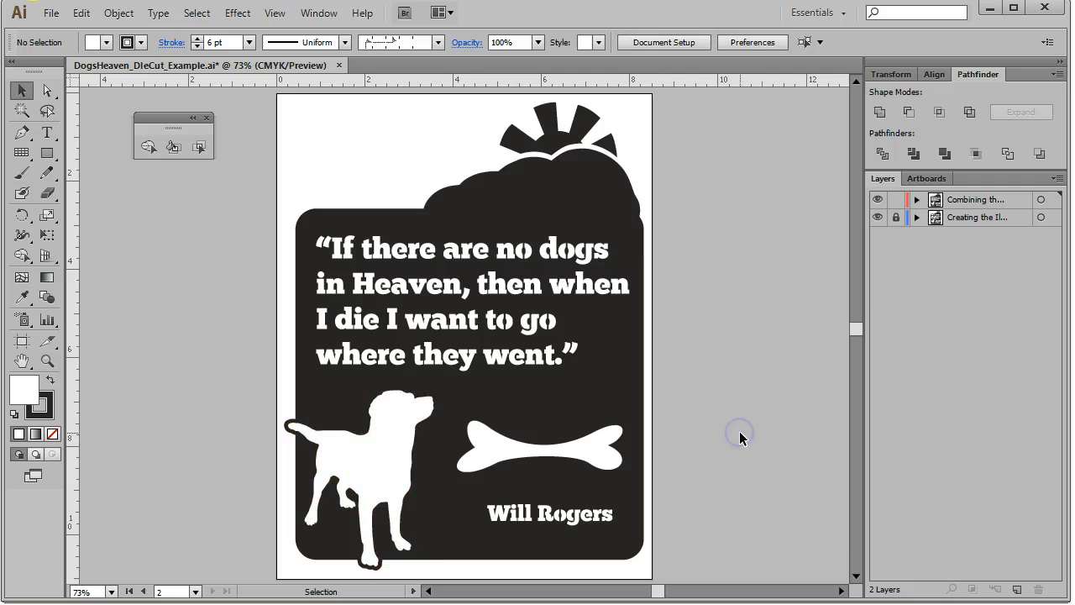
pyautogui.click(369, 445)
pyautogui.click(275, 12)
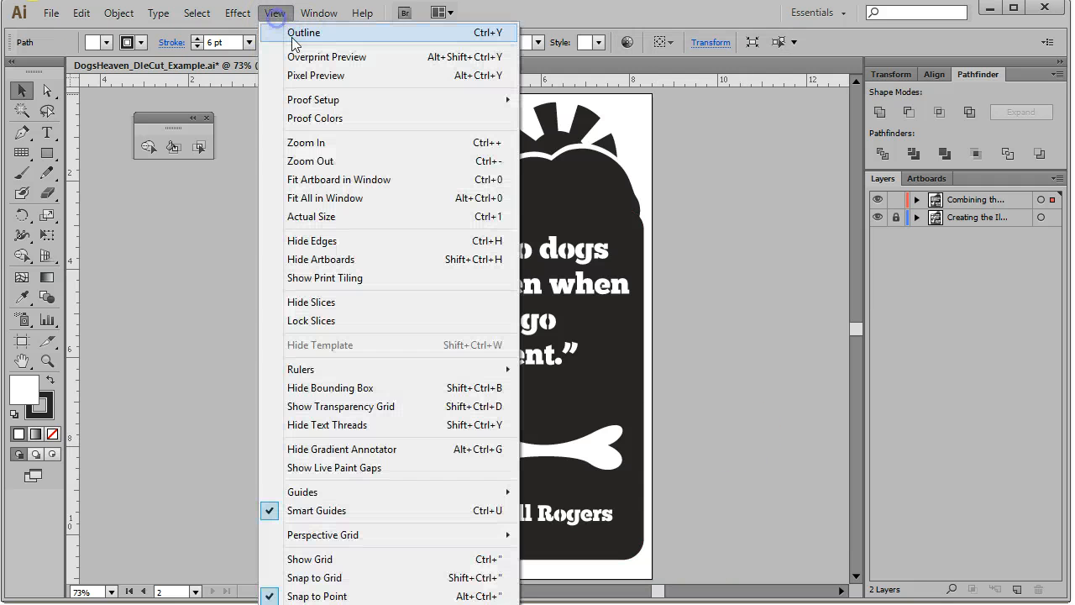
pyautogui.click(298, 33)
pyautogui.click(720, 239)
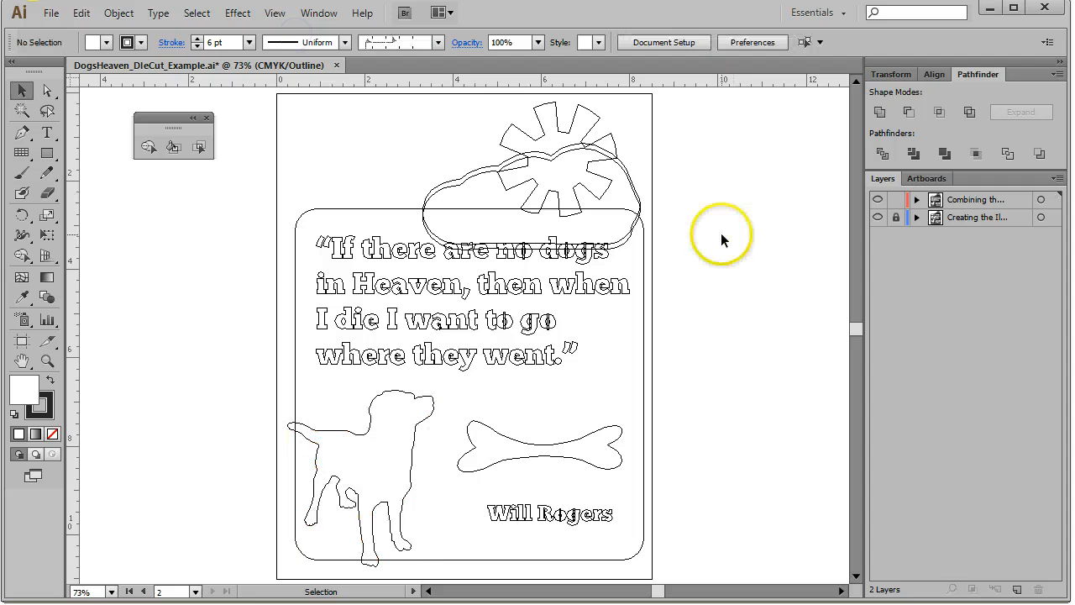
# Expand the appearance of the dog silhouette's stroke in Preview mode
pyautogui.click(314, 14)
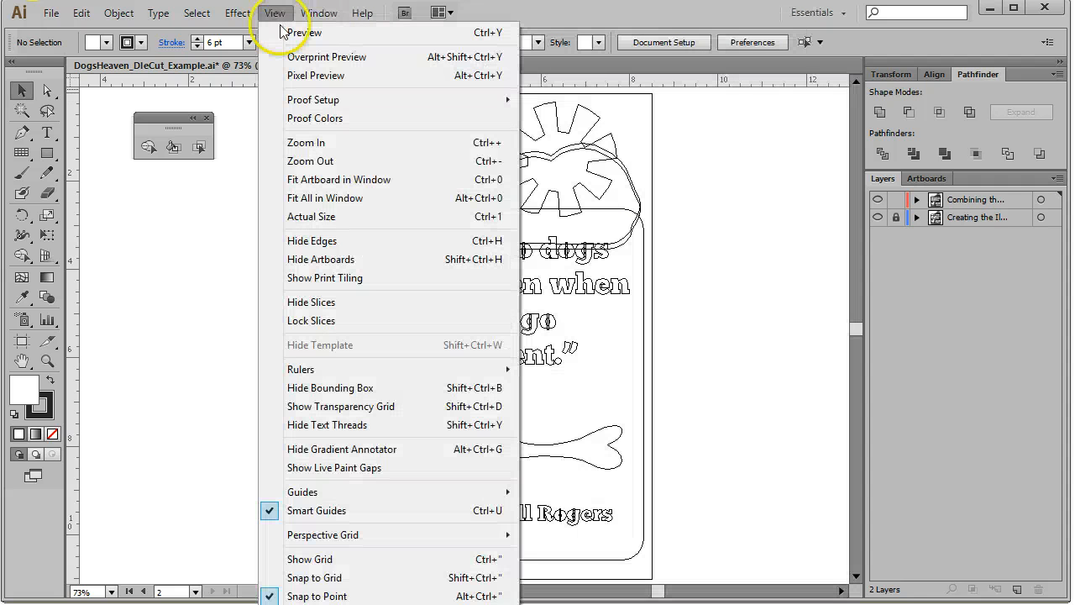
pyautogui.click(288, 25)
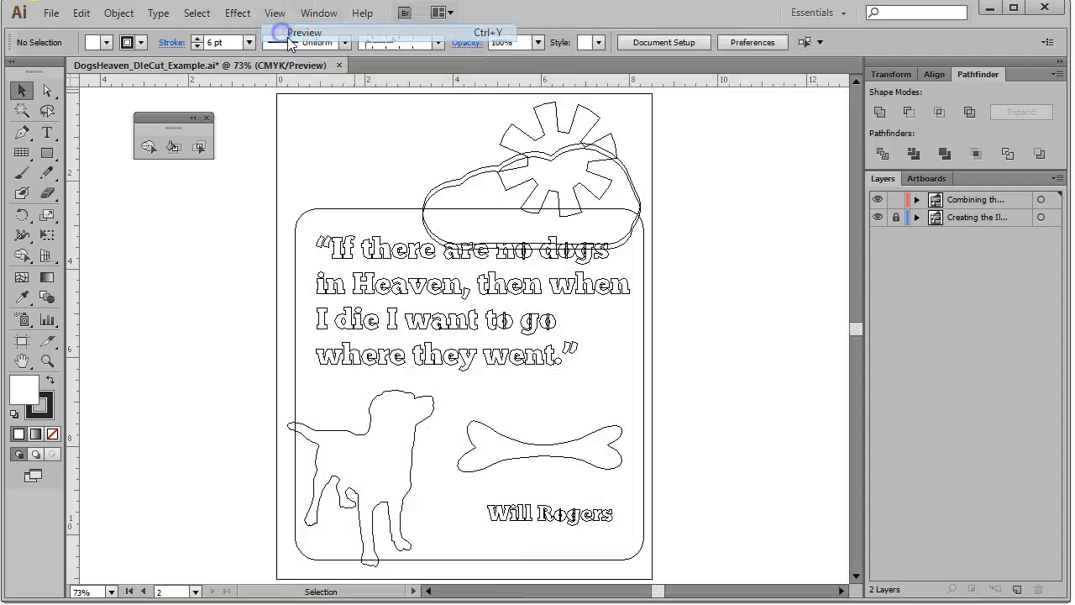
pyautogui.click(413, 468)
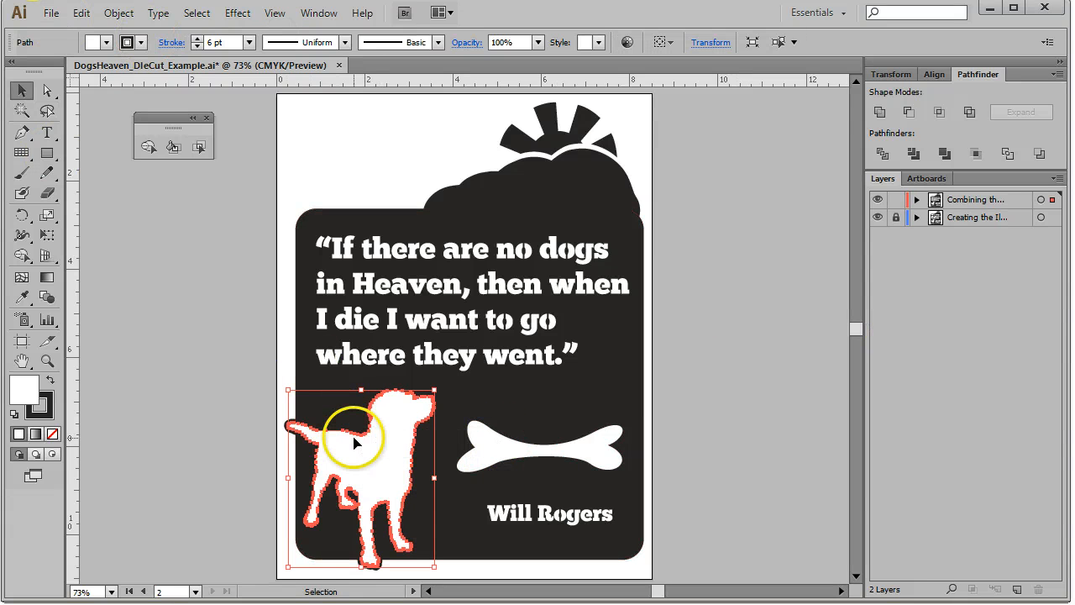
pyautogui.click(118, 13)
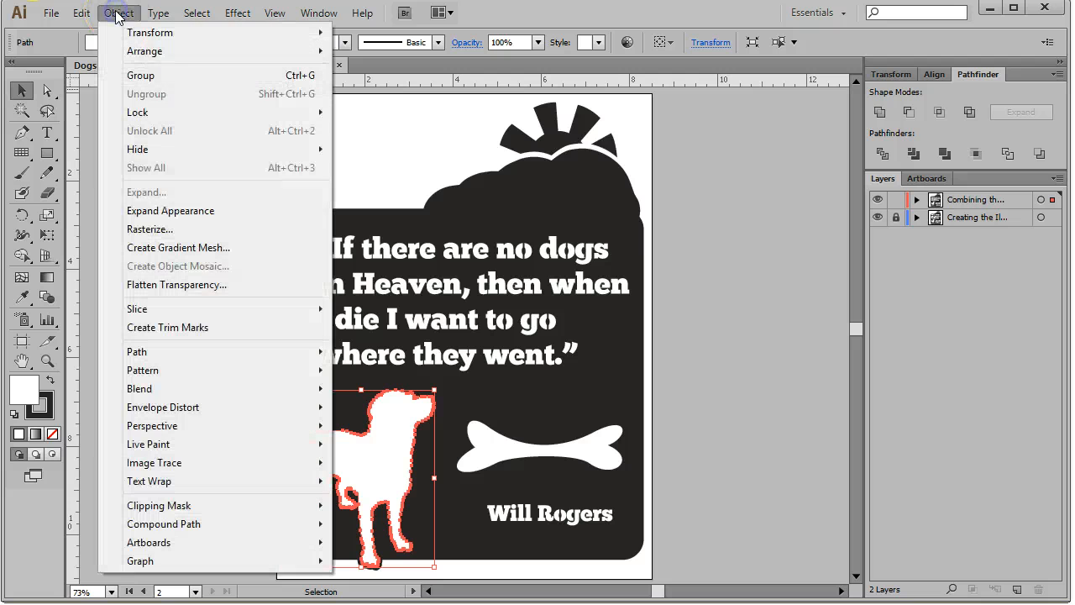
pyautogui.click(202, 214)
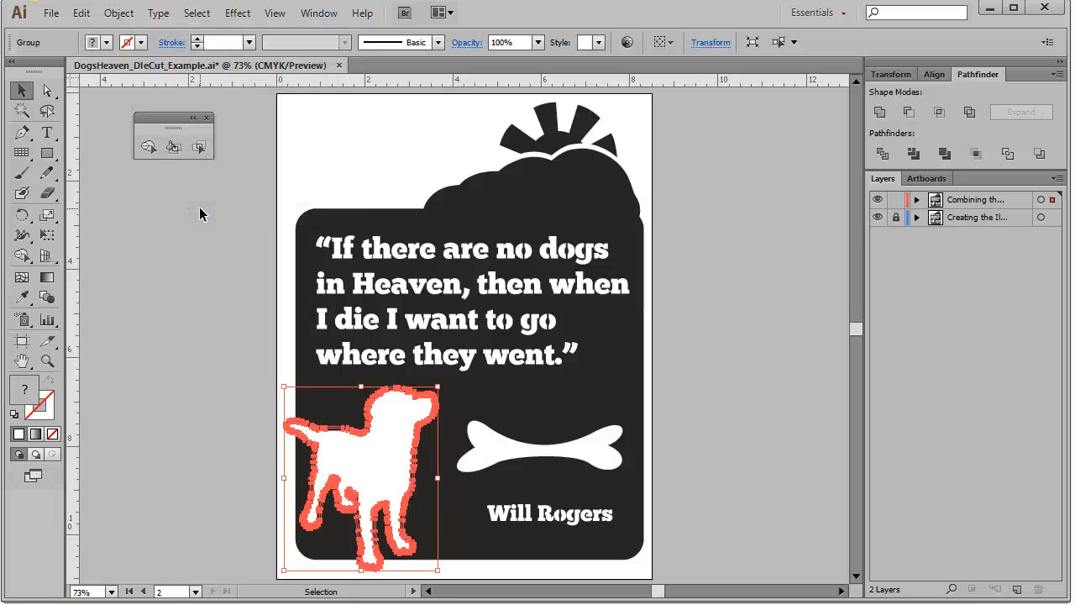
pyautogui.click(325, 101)
# Zoom in on the dog in Outline mode and expand the appearance of its stroke
pyautogui.click(274, 13)
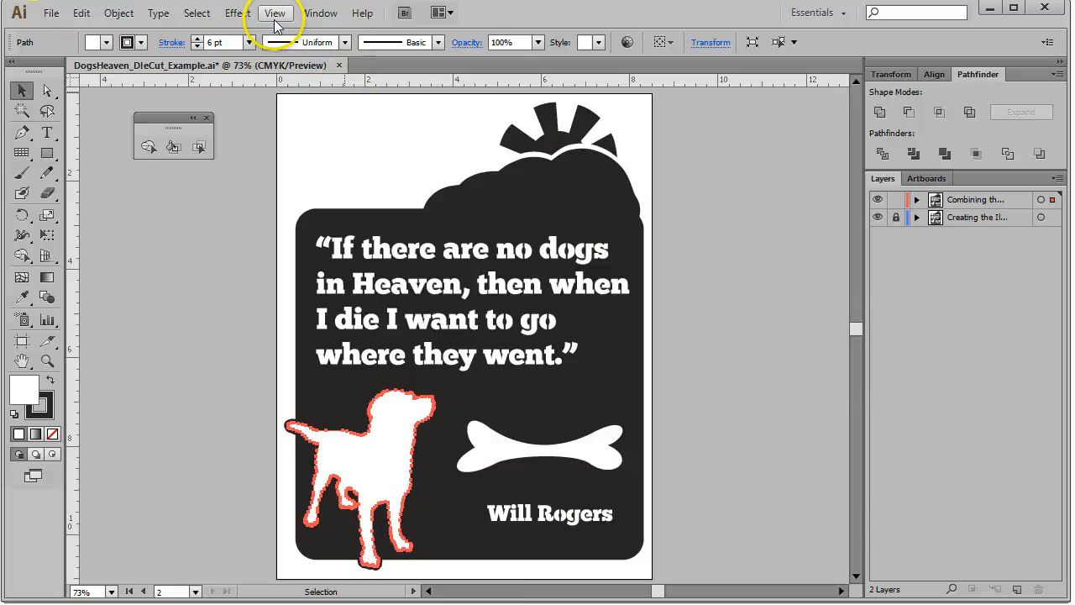
pyautogui.click(283, 35)
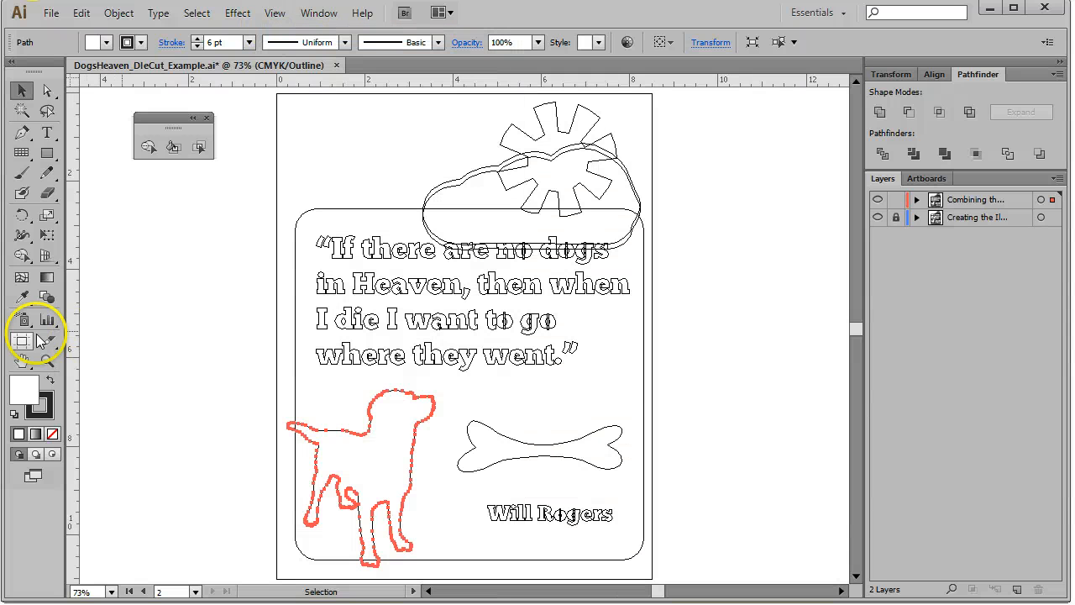
pyautogui.click(47, 360)
pyautogui.moveTo(283, 375); pyautogui.dragTo(482, 570)
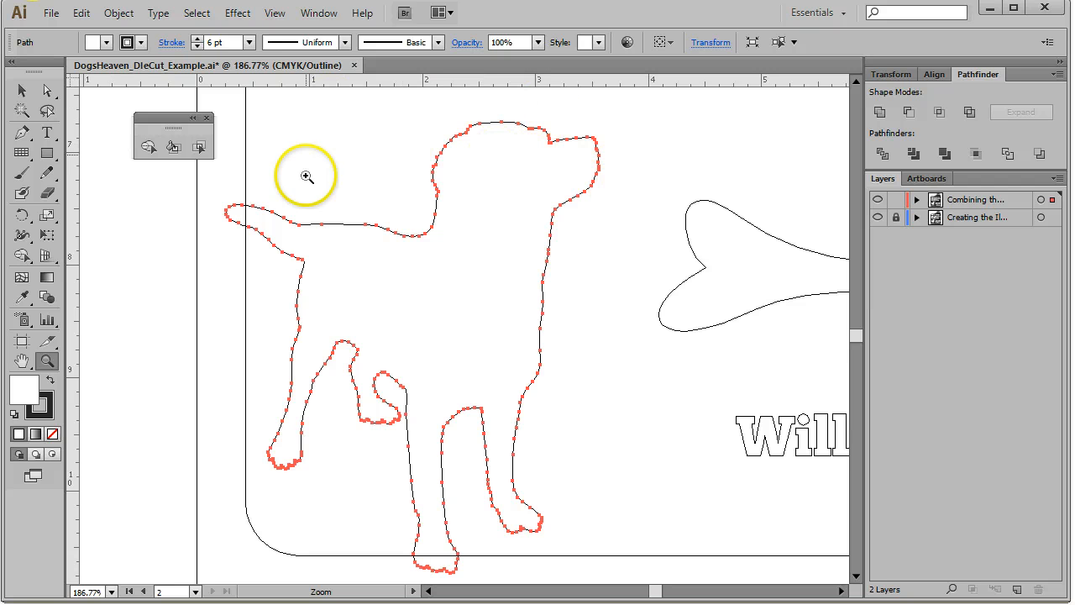
pyautogui.click(117, 13)
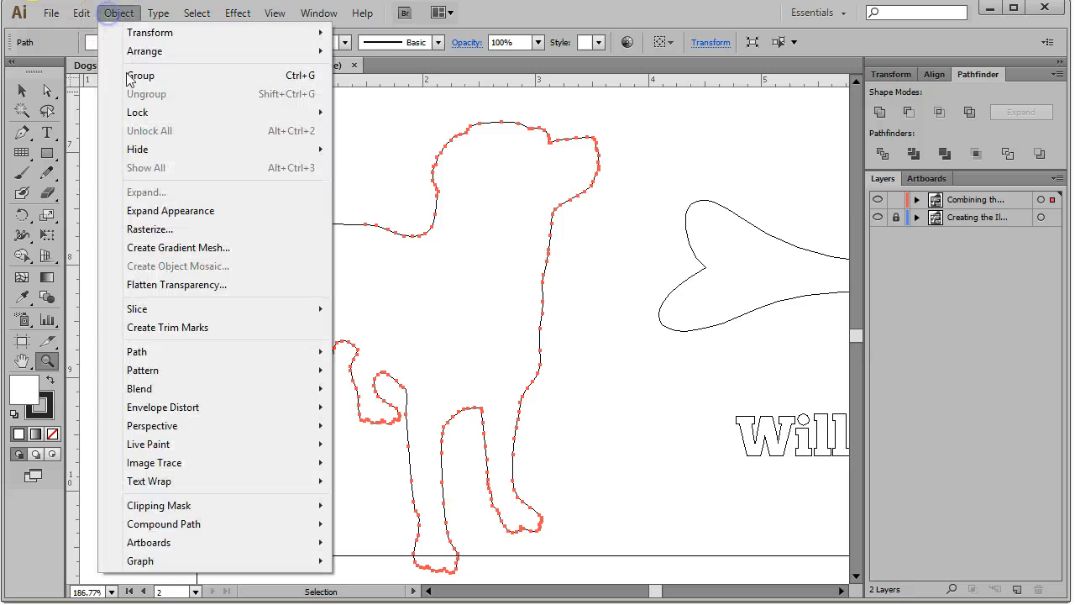
pyautogui.click(171, 210)
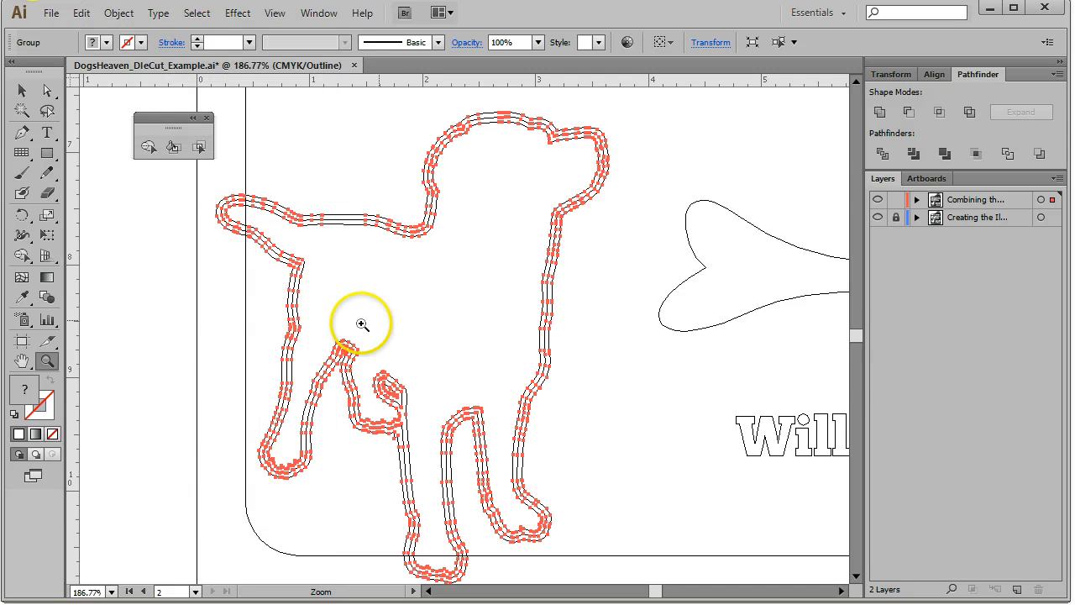
# Select the expanded dog group and fit the artboard in the window
pyautogui.press('v')
pyautogui.click(194, 310)
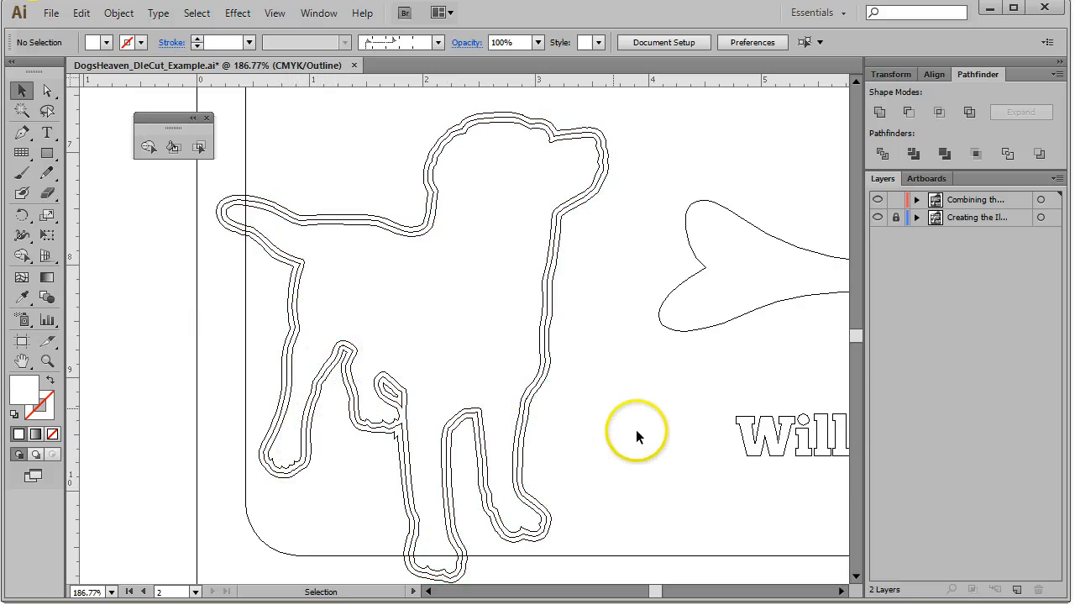
pyautogui.click(610, 161)
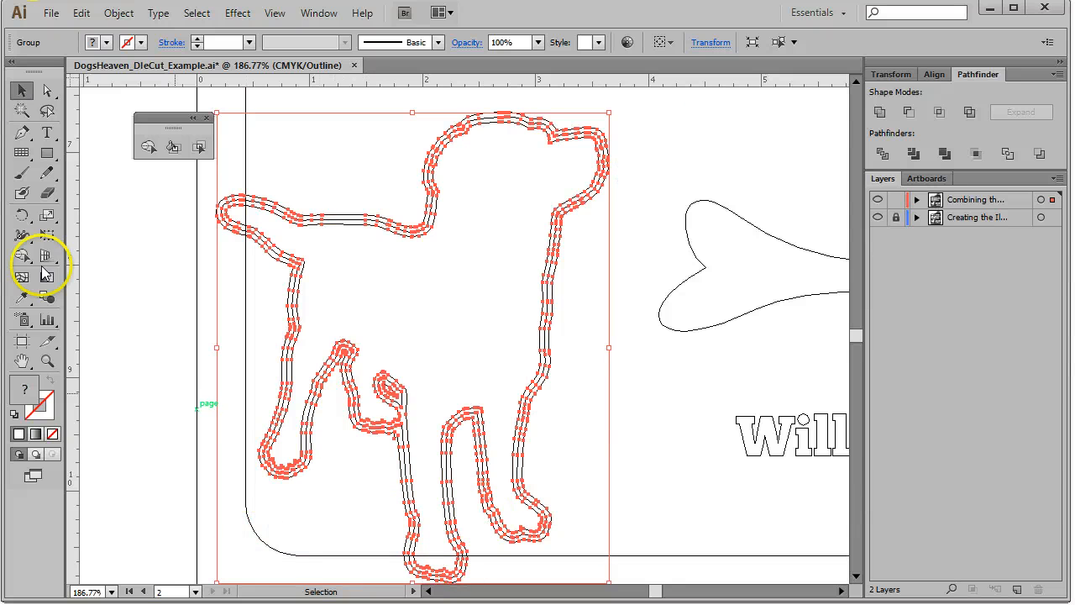
pyautogui.click(277, 13)
pyautogui.click(367, 188)
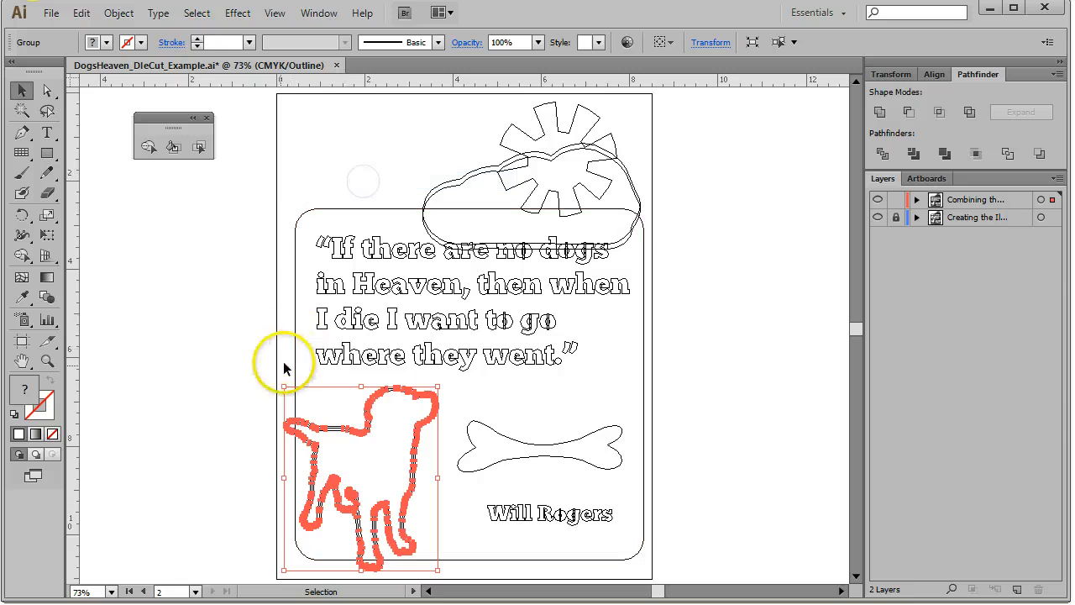
# Switch to Preview mode and deselect the artwork to check the result
pyautogui.click(277, 13)
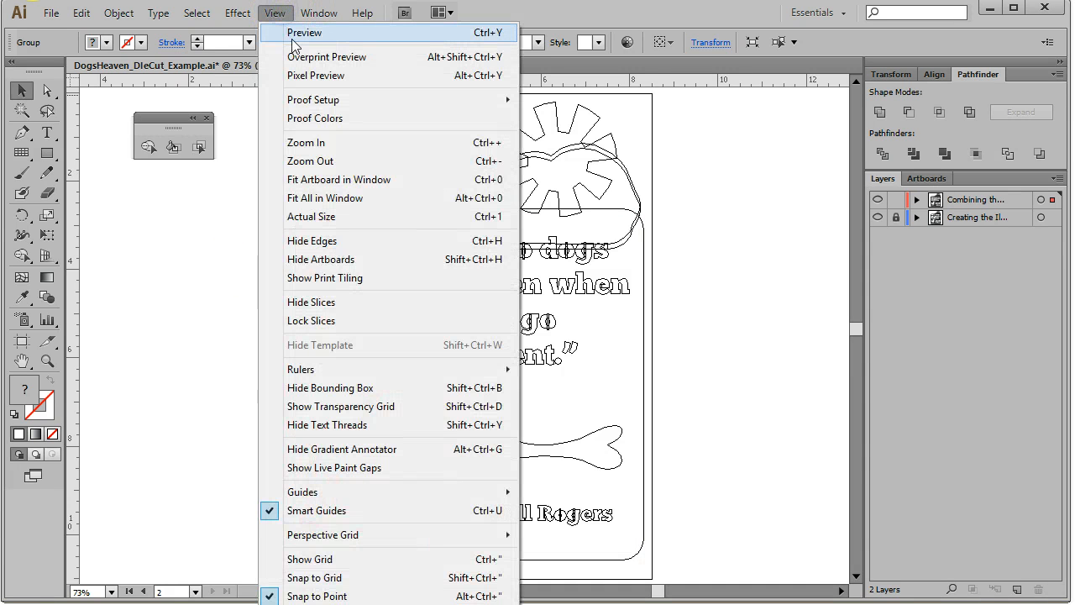
pyautogui.click(302, 33)
pyautogui.click(716, 211)
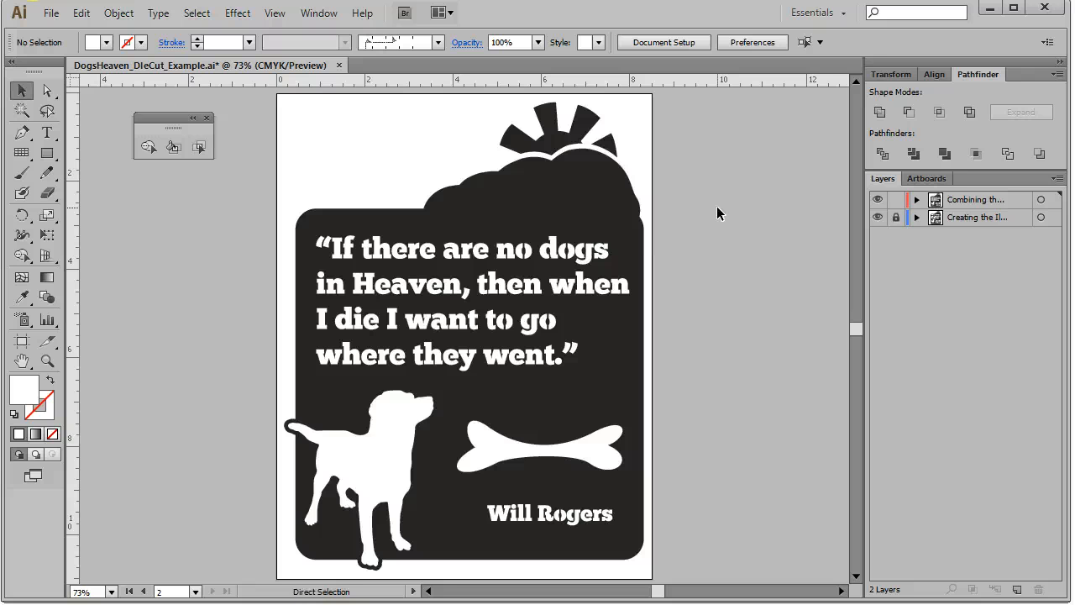
# Select all artwork and switch back to Outline mode
pyautogui.hotkey('ctrl', 'a')
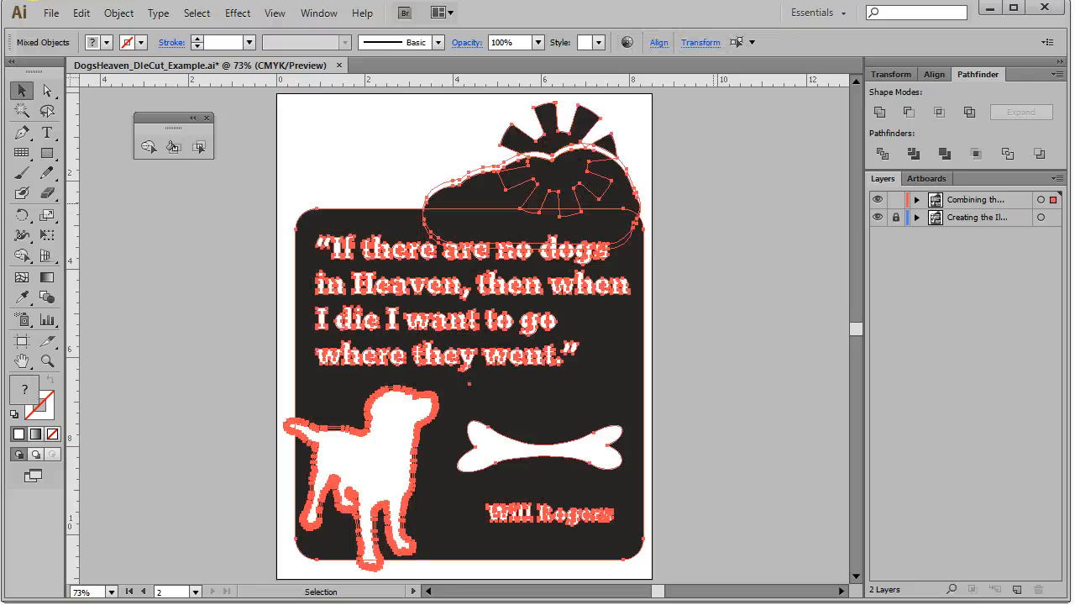
pyautogui.click(197, 15)
pyautogui.click(744, 145)
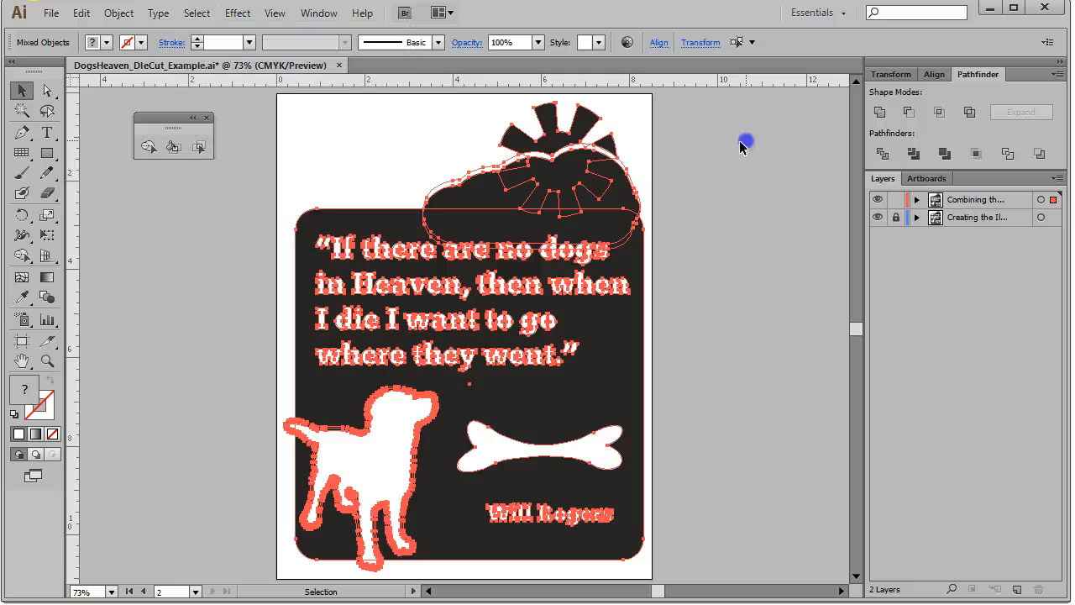
pyautogui.hotkey('ctrl', 'a')
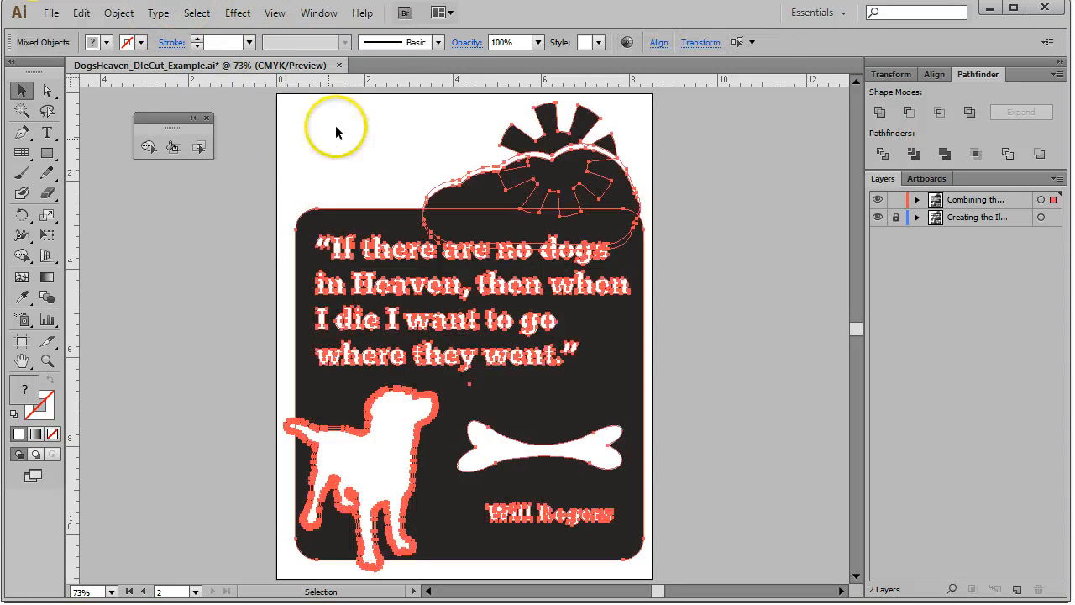
pyautogui.click(288, 21)
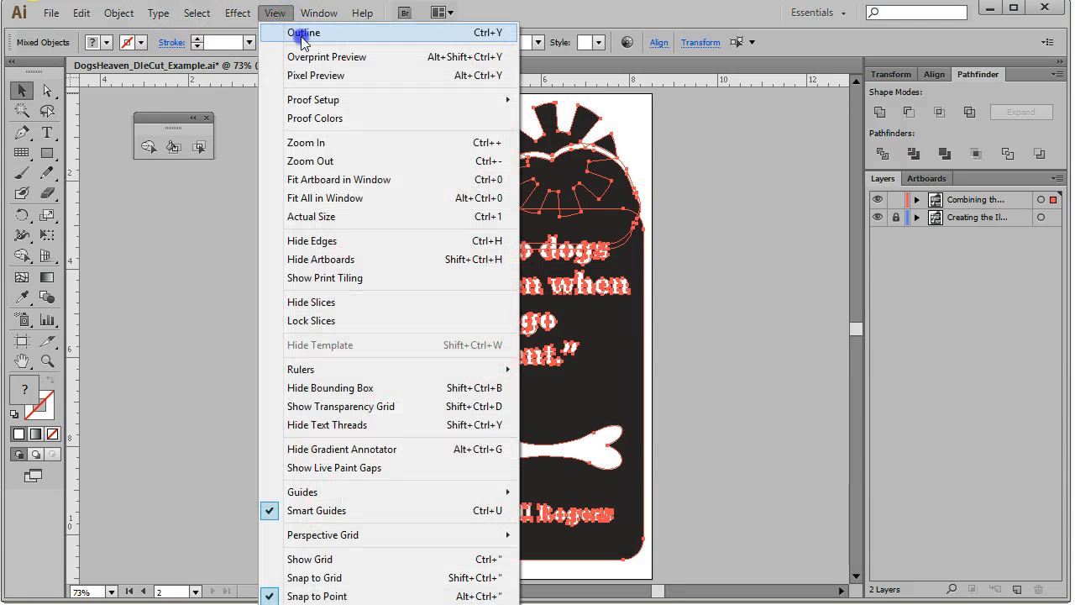
pyautogui.click(299, 32)
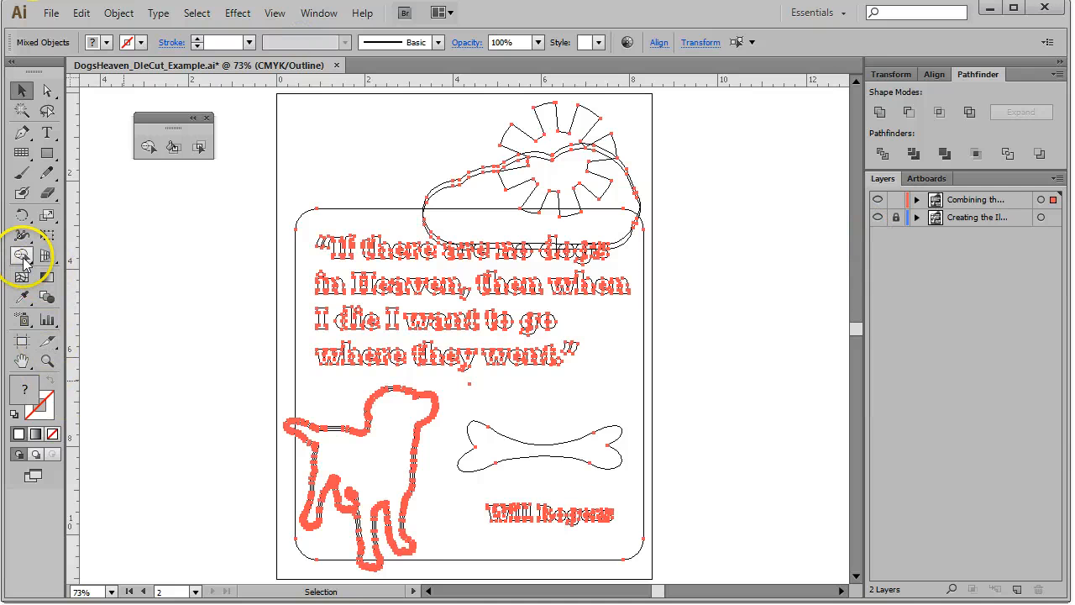
# Use Shape Builder to merge the dog's expanded outline stroke into the dog body shape
pyautogui.click(22, 257)
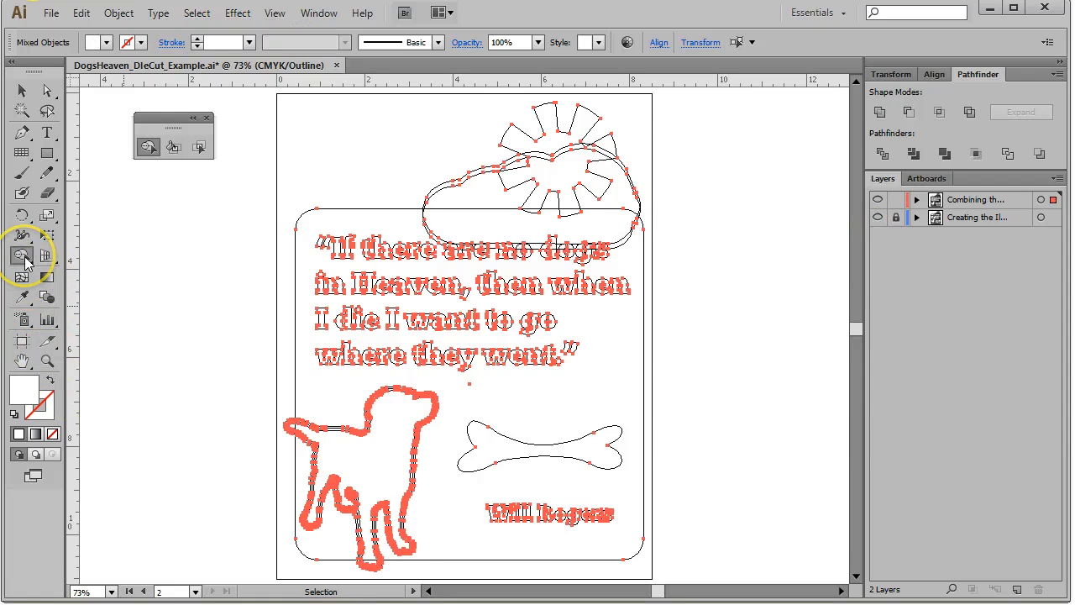
pyautogui.click(47, 360)
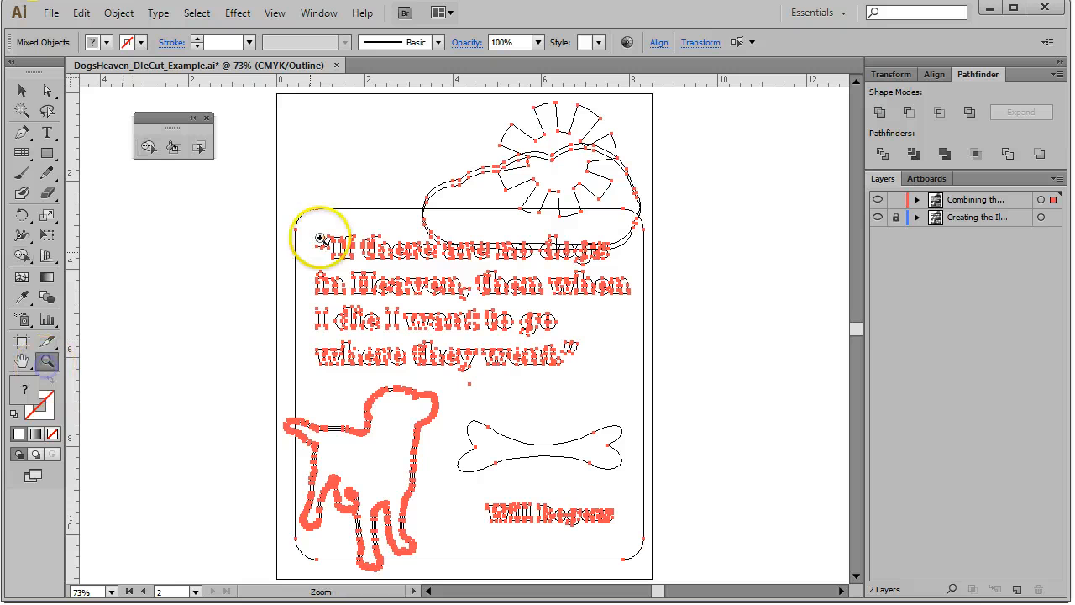
pyautogui.moveTo(261, 169); pyautogui.dragTo(647, 506)
pyautogui.moveTo(322, 96); pyautogui.dragTo(475, 336)
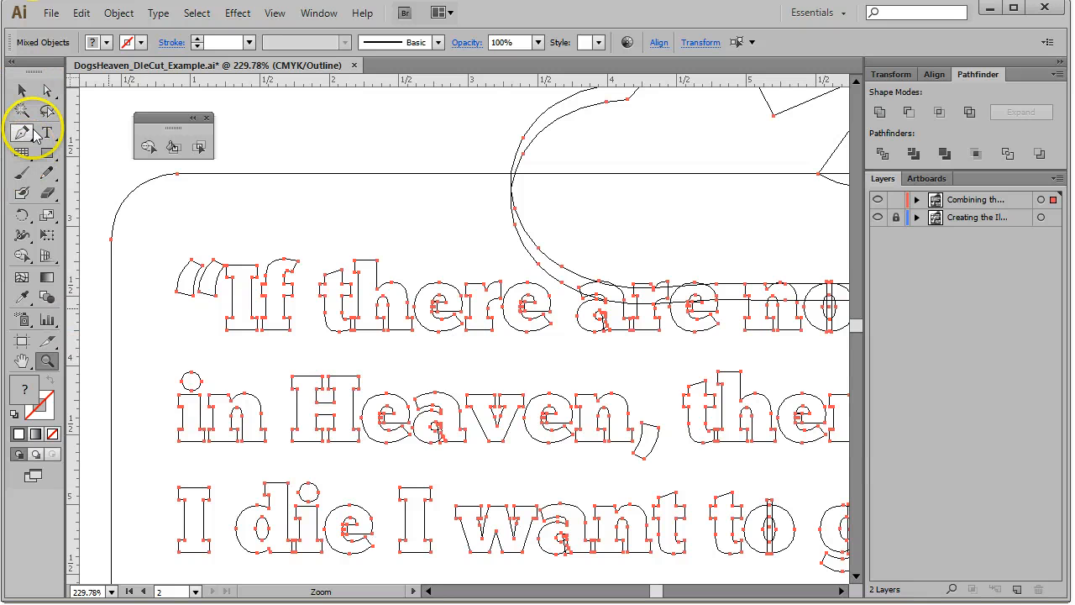
pyautogui.click(147, 149)
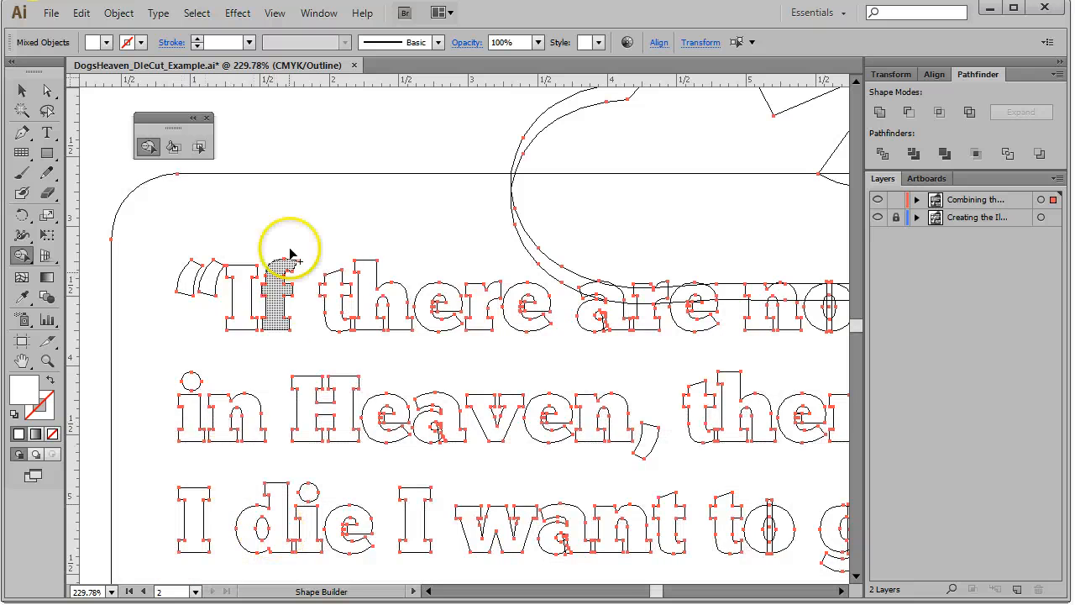
pyautogui.scroll(-3, 339, 160)
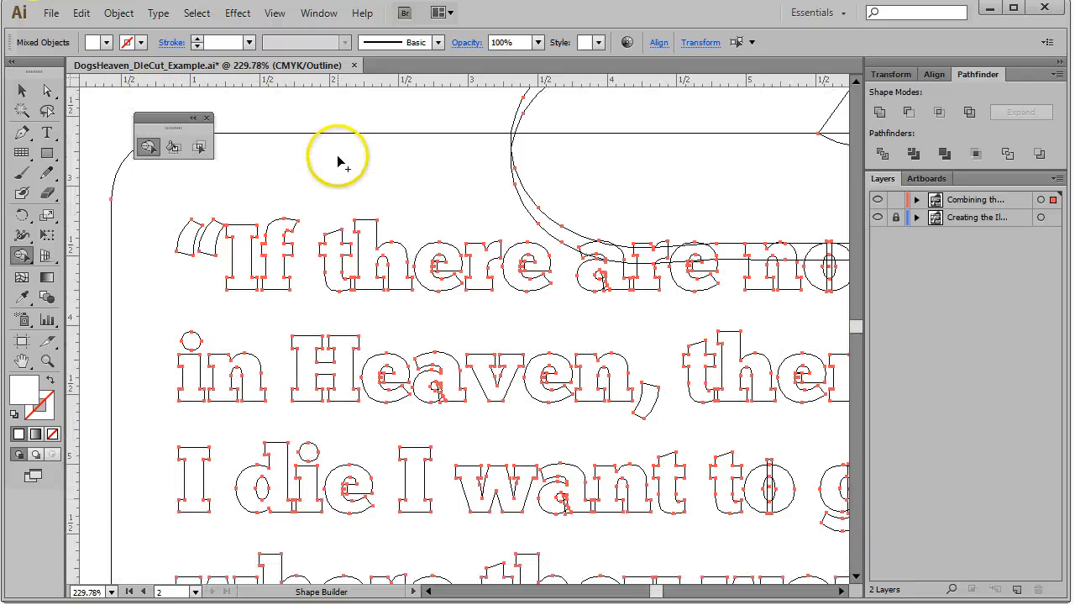
pyautogui.scroll(-10, 332, 162)
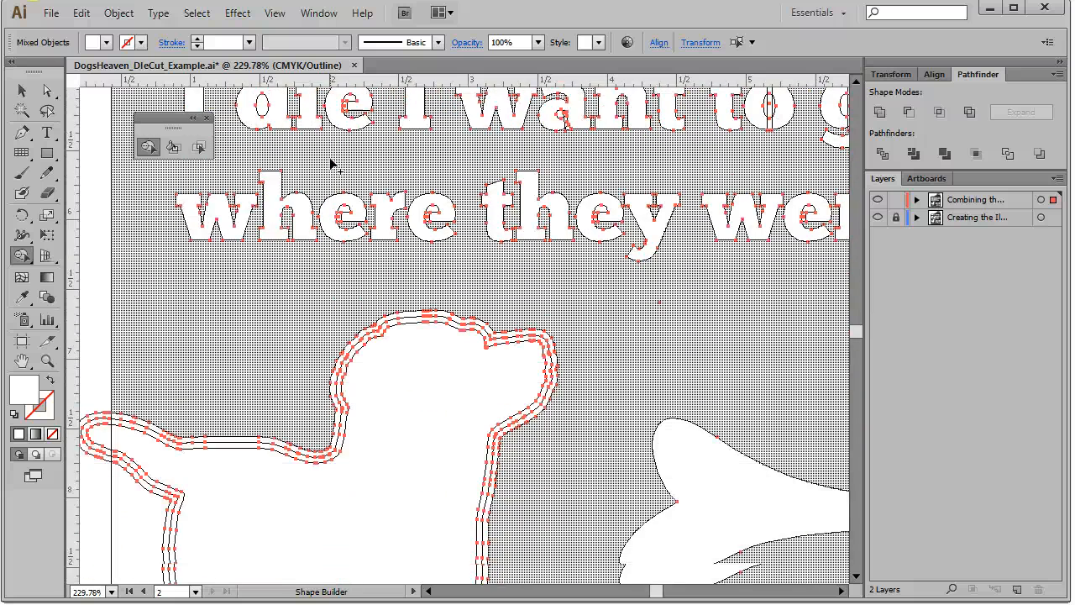
pyautogui.scroll(-2, 263, 192)
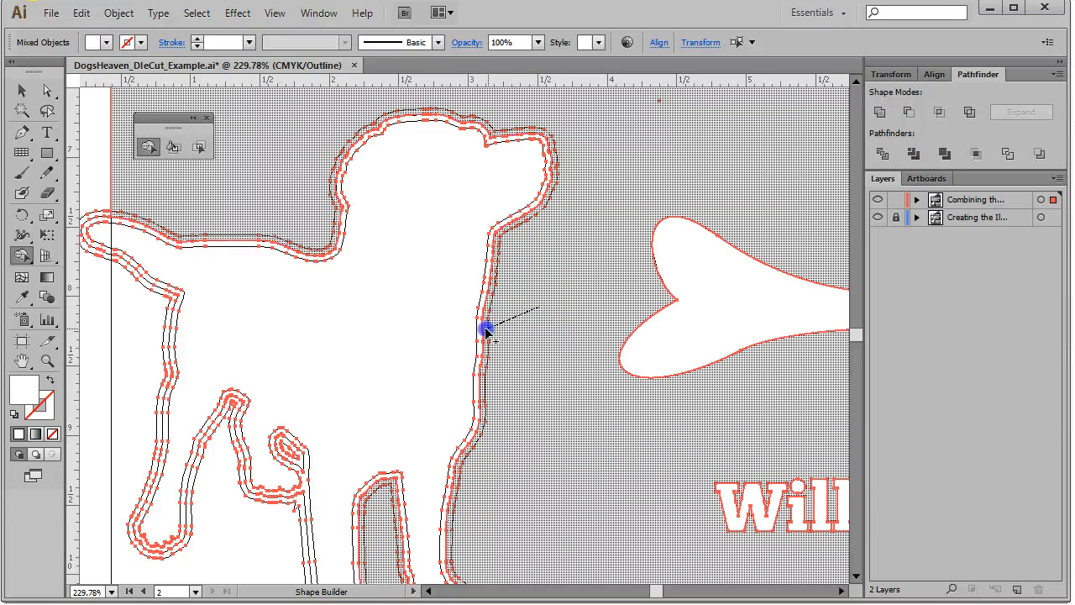
pyautogui.moveTo(482, 330); pyautogui.dragTo(480, 330)
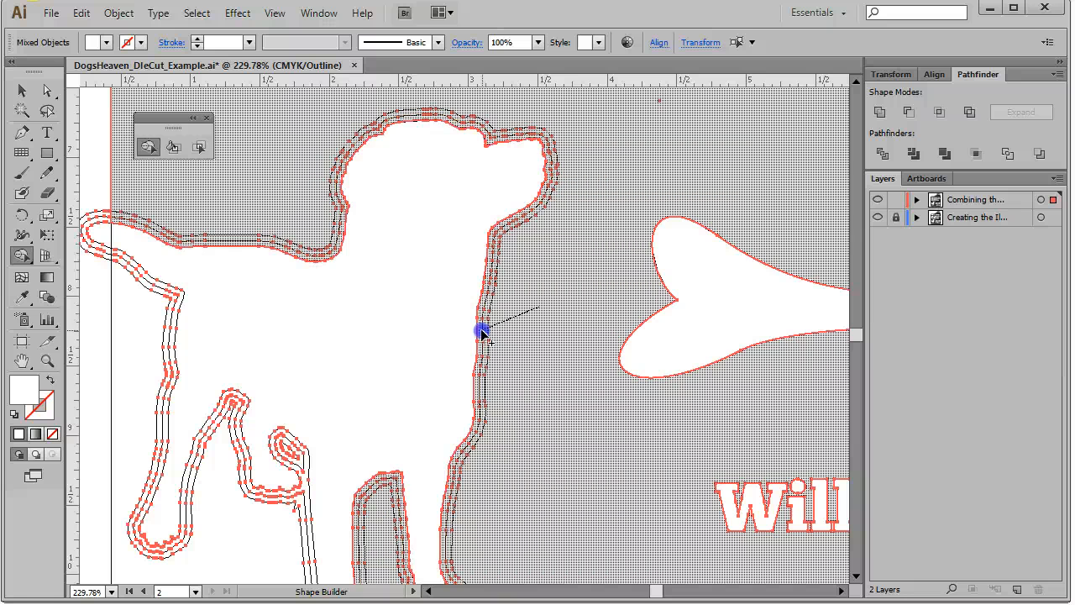
pyautogui.moveTo(481, 332); pyautogui.dragTo(481, 336)
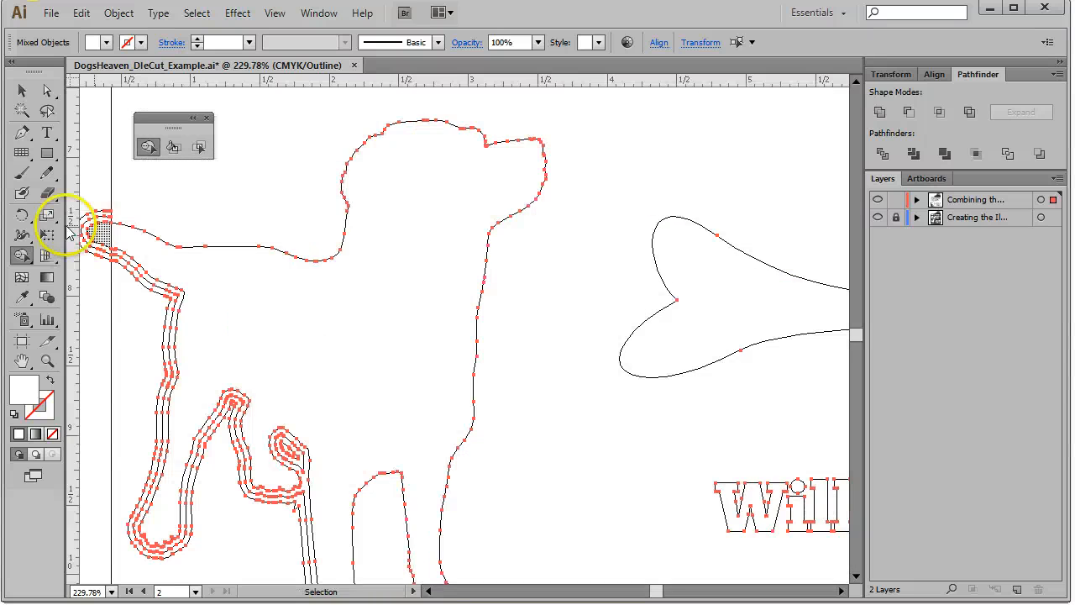
# Merge the stroke pieces along the dog's front leg into the dog shape with Shape Builder
pyautogui.scroll(-2, 588, 252)
pyautogui.scroll(-2, 625, 278)
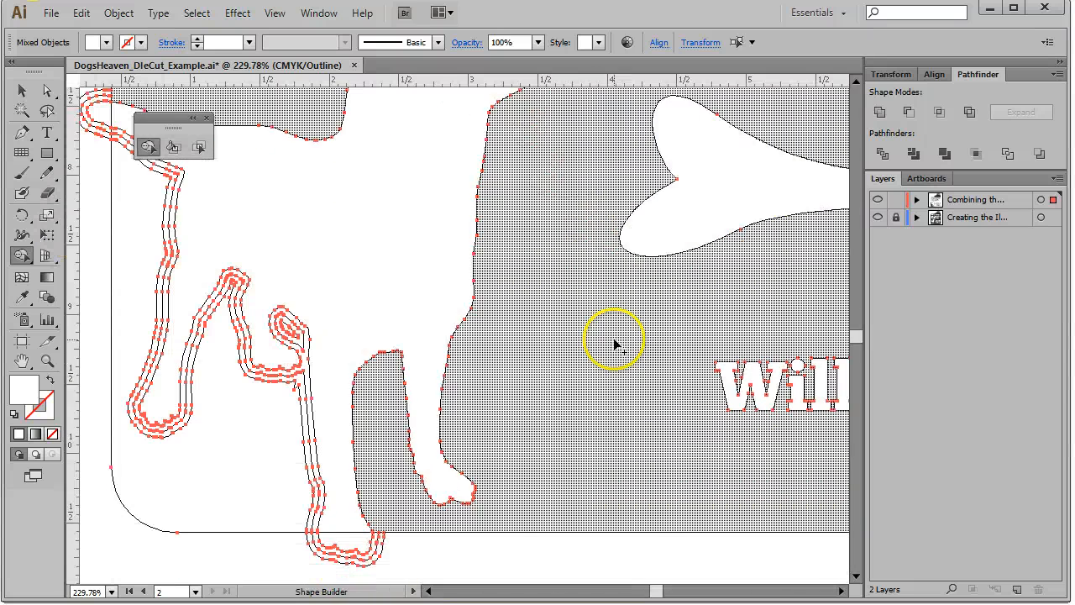
pyautogui.click(391, 485)
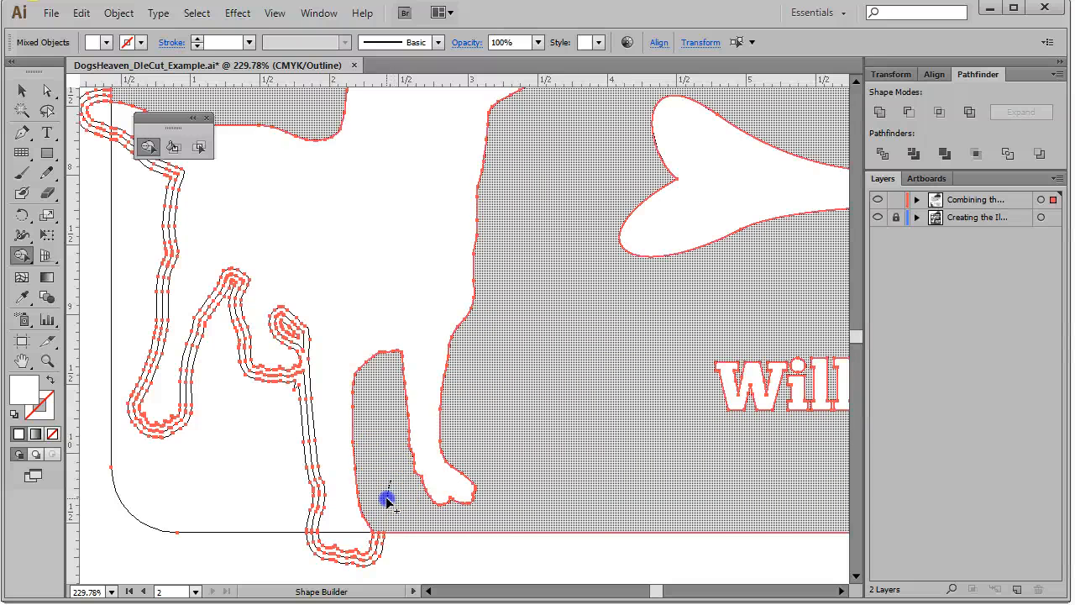
pyautogui.click(395, 476)
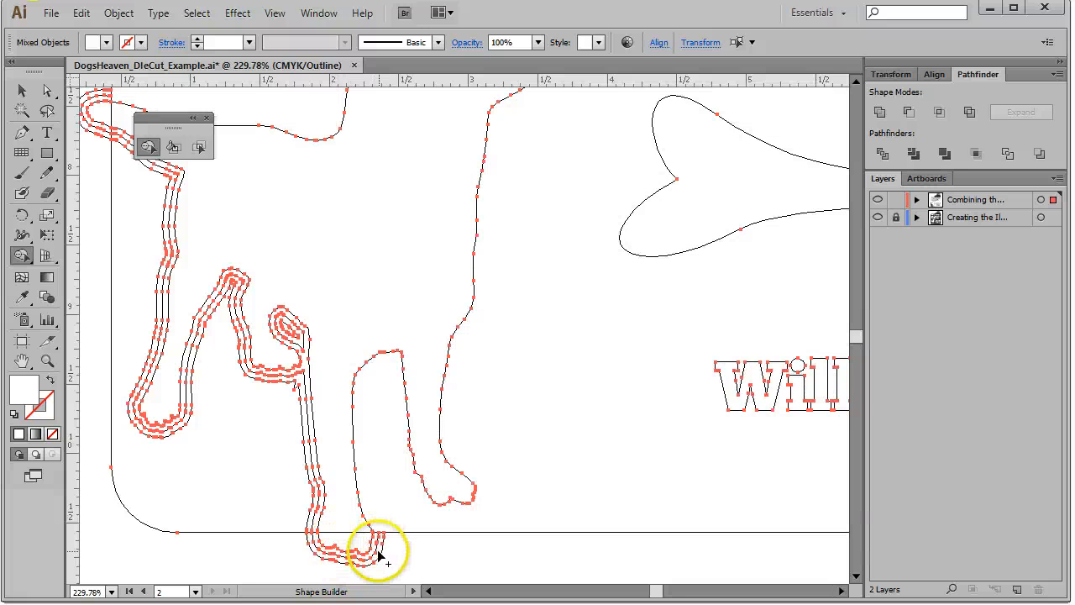
# Merge the overlapping stroke segments at the bottom of the dog's hind leg and paw with Shape Builder
pyautogui.scroll(-3, 382, 526)
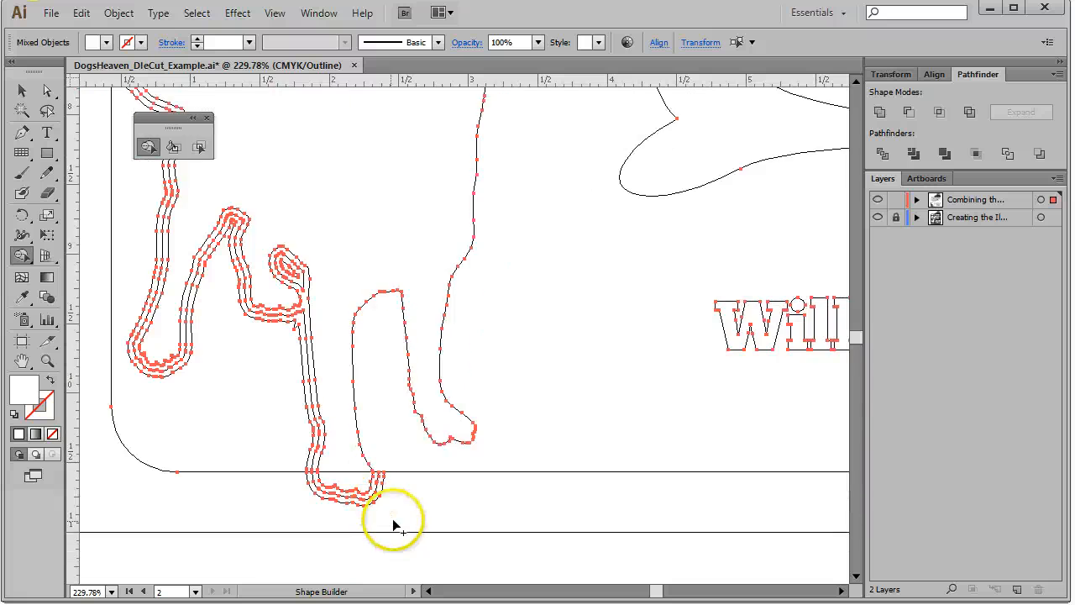
pyautogui.moveTo(393, 395); pyautogui.dragTo(379, 420)
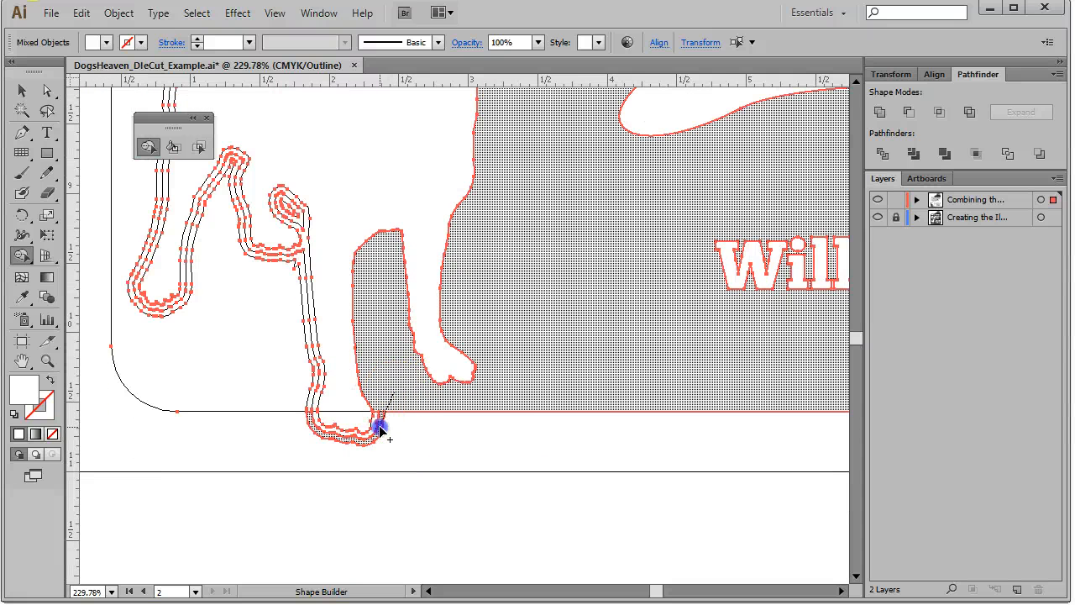
pyautogui.moveTo(380, 428); pyautogui.dragTo(381, 430)
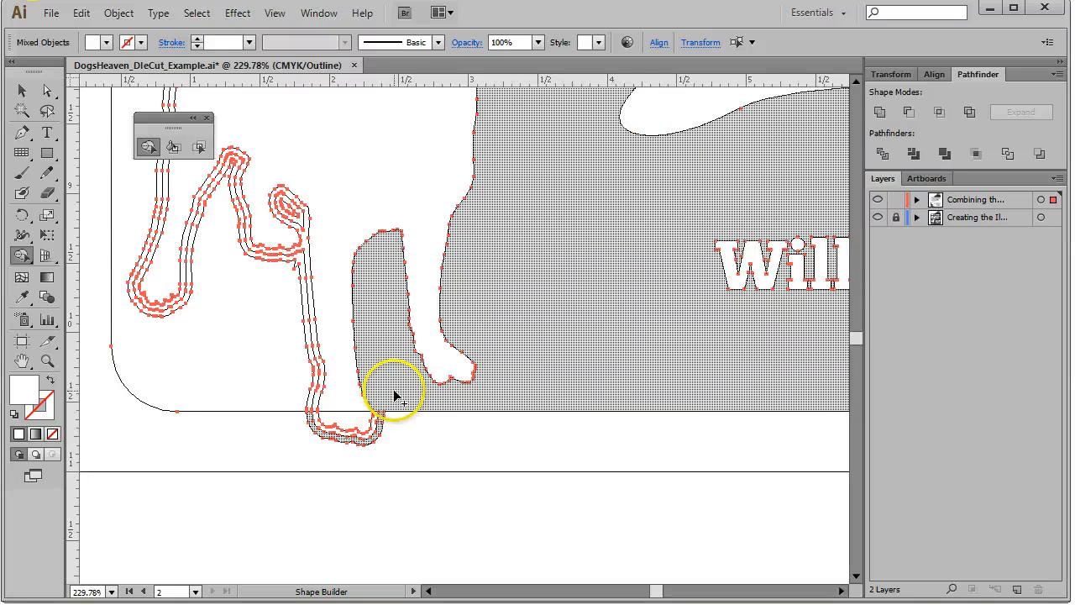
pyautogui.moveTo(393, 395); pyautogui.dragTo(374, 423)
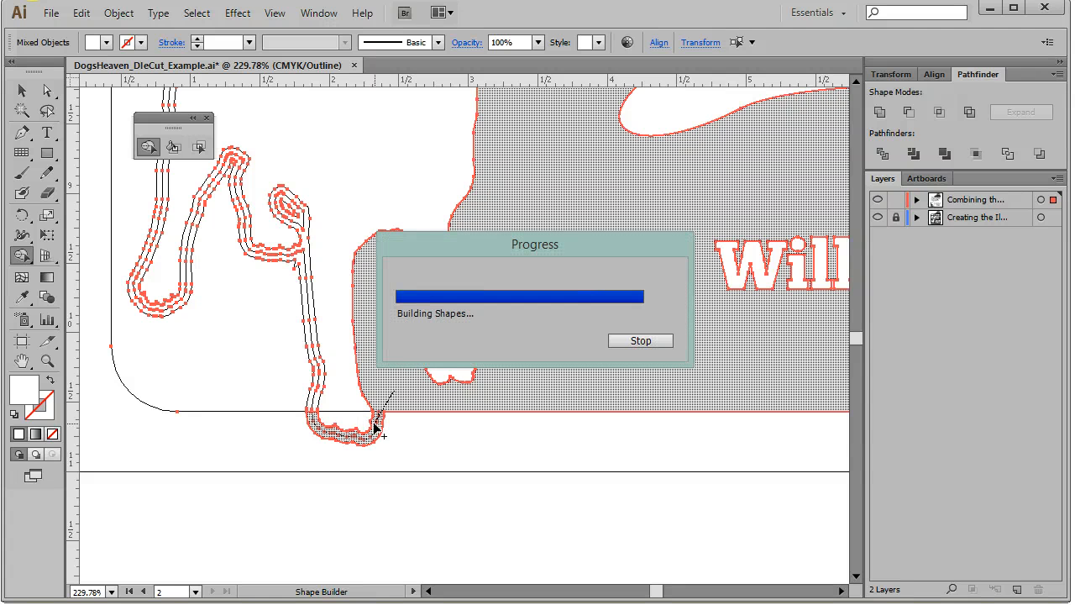
pyautogui.moveTo(308, 424); pyautogui.dragTo(303, 397)
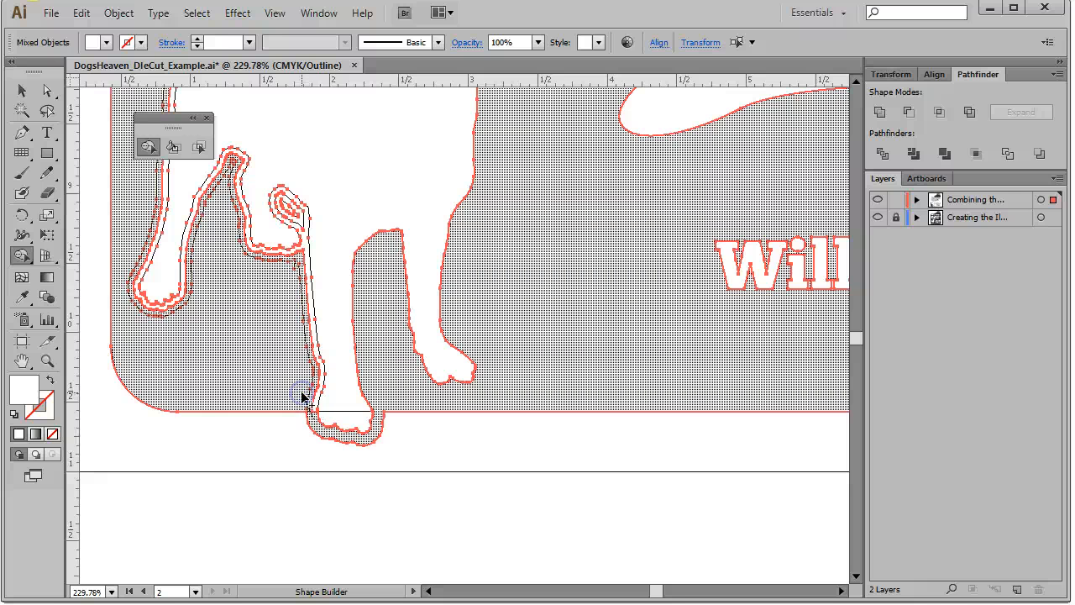
pyautogui.moveTo(303, 397); pyautogui.dragTo(303, 397)
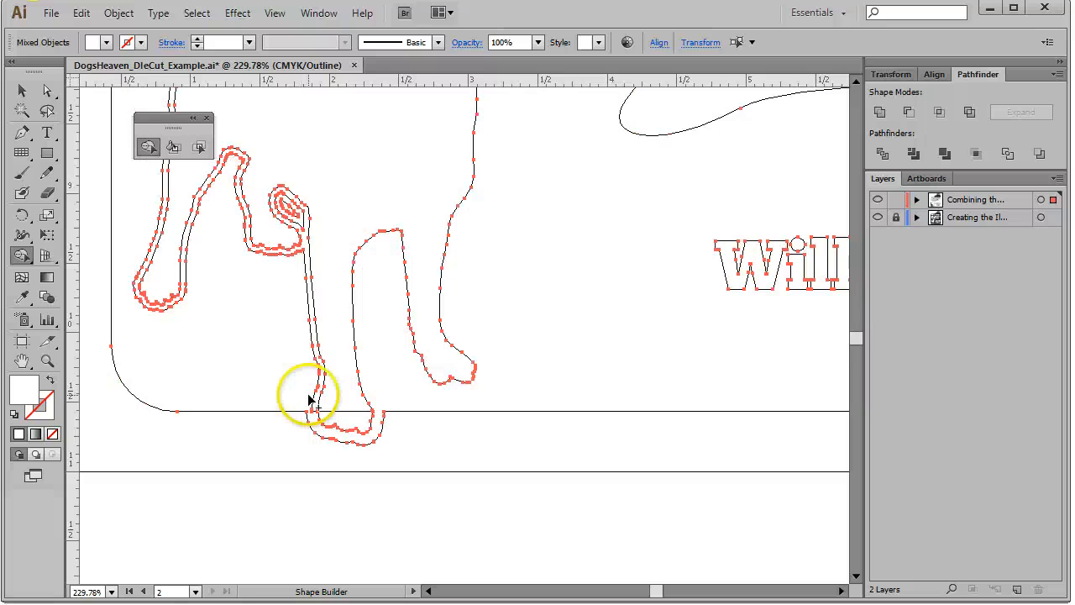
pyautogui.moveTo(303, 394); pyautogui.dragTo(319, 390)
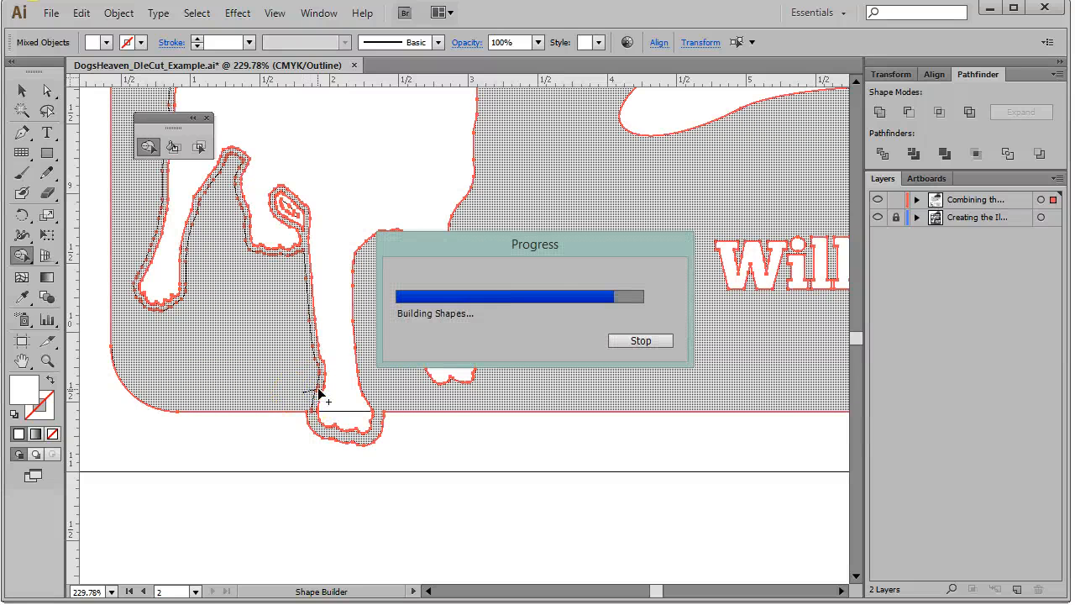
# Merge the remaining stroke pieces around the dog's other hind leg and tail into one shape
pyautogui.scroll(3, 235, 398)
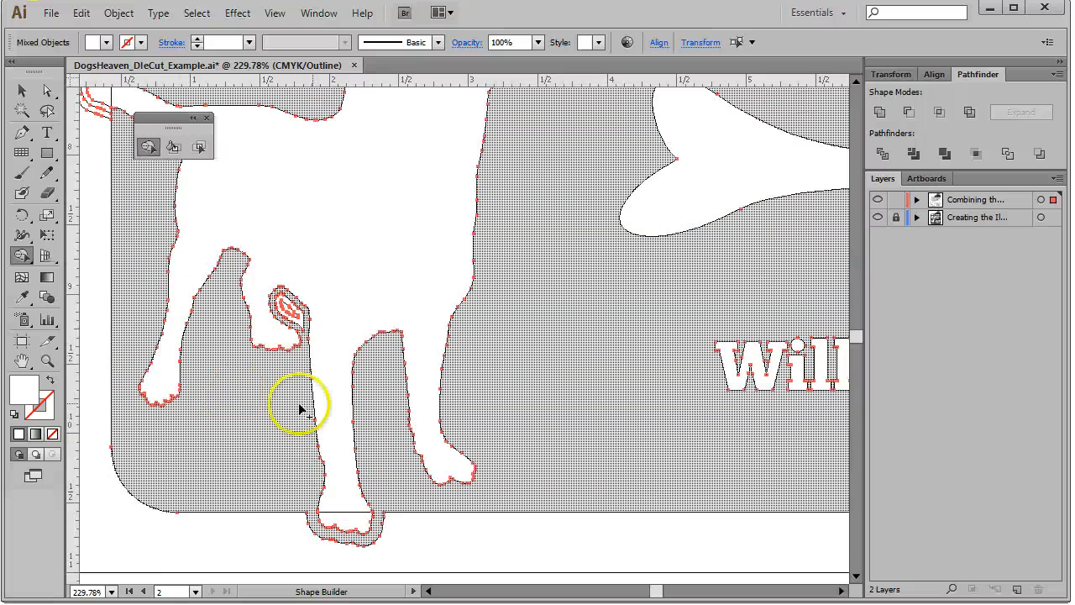
pyautogui.moveTo(304, 333); pyautogui.dragTo(291, 307)
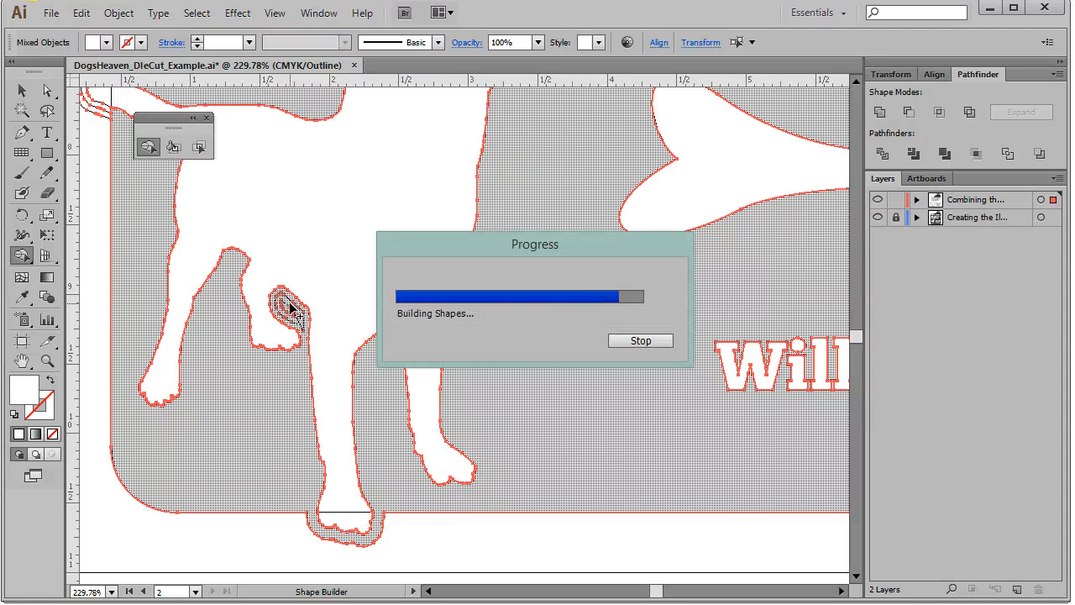
pyautogui.scroll(-2, 193, 359)
pyautogui.scroll(3, 181, 358)
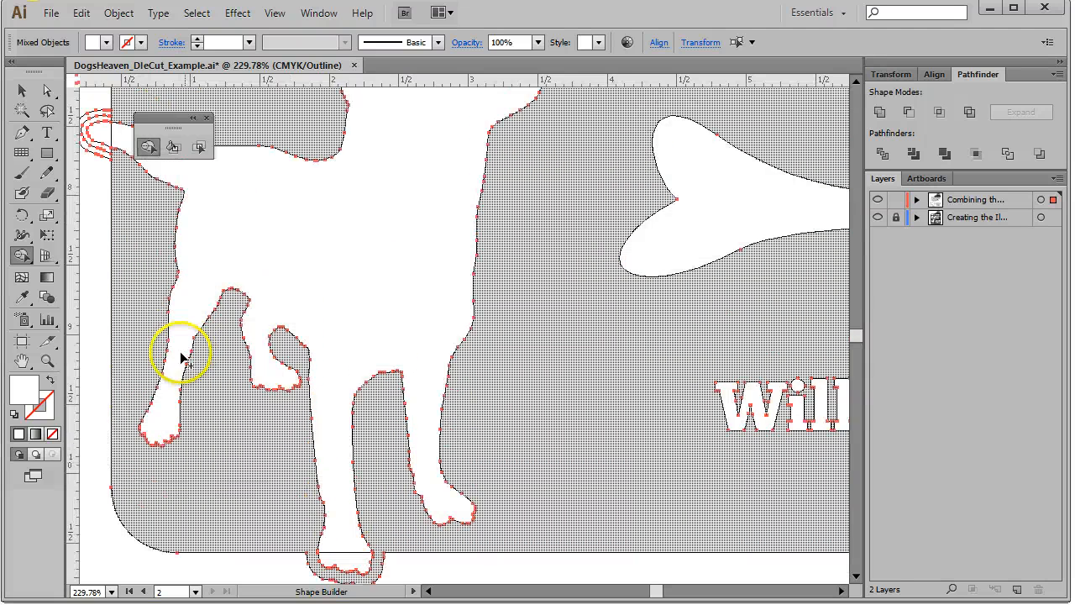
pyautogui.scroll(5, 181, 361)
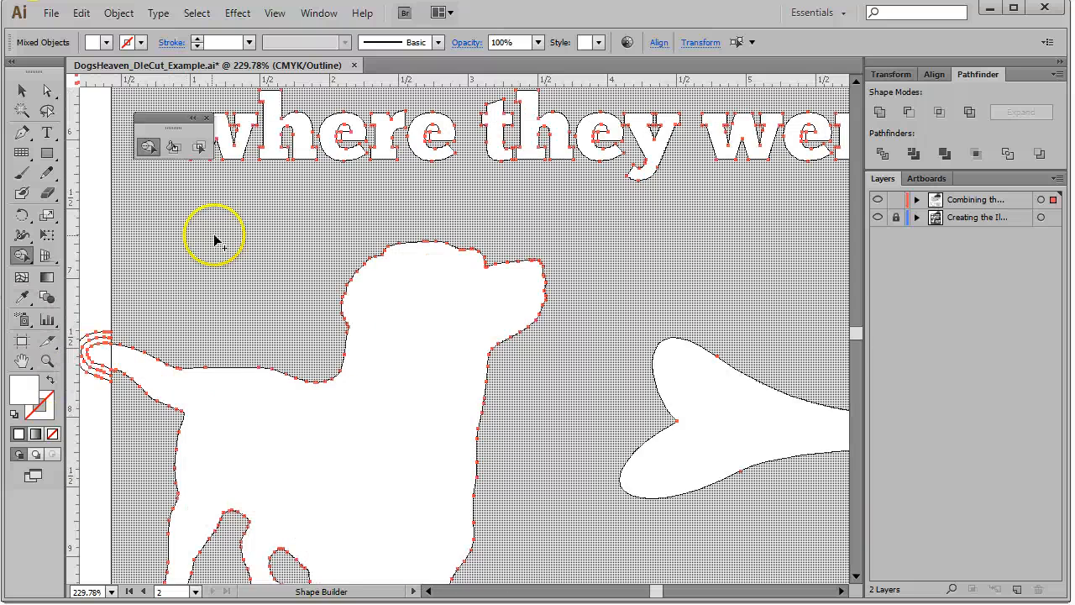
pyautogui.hscroll(-3, 207, 276)
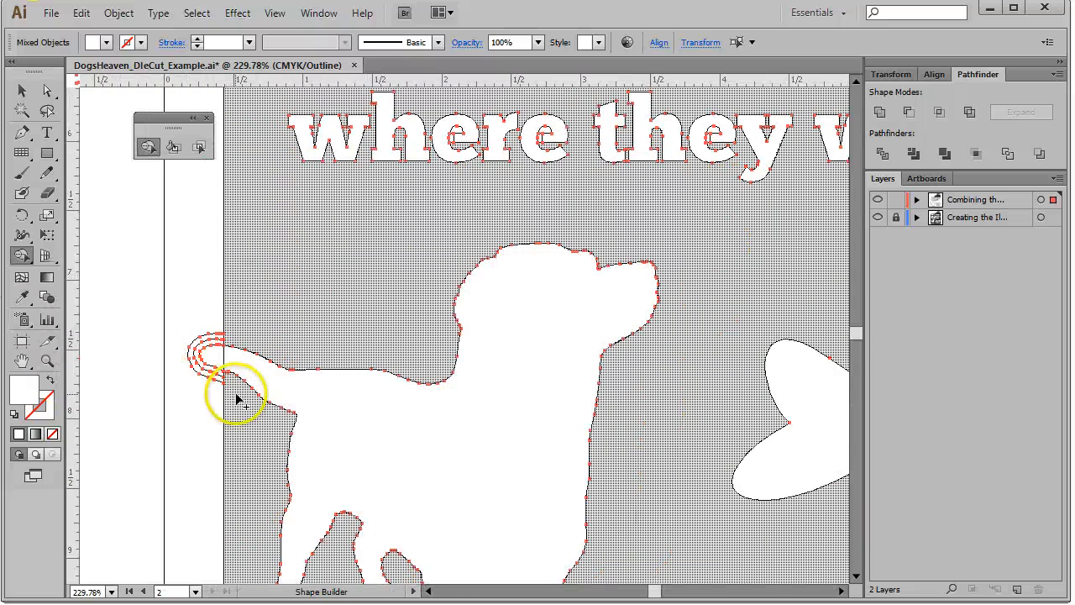
pyautogui.click(227, 384)
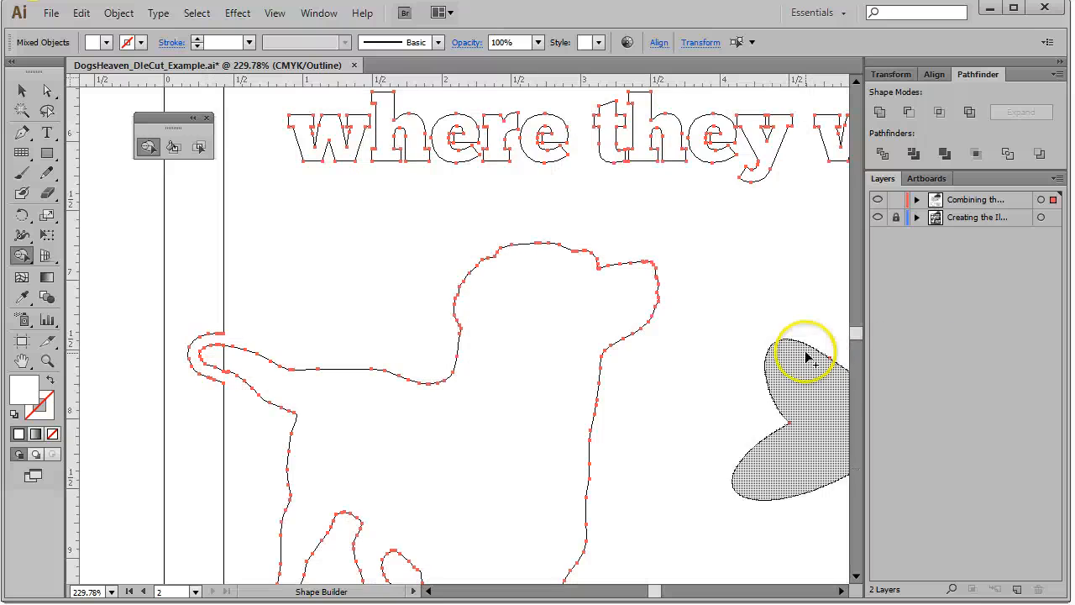
# Merge the overlapping pieces inside the letters R and o of 'Rogers' with Shape Builder
pyautogui.moveTo(805, 494); pyautogui.dragTo(269, 357)
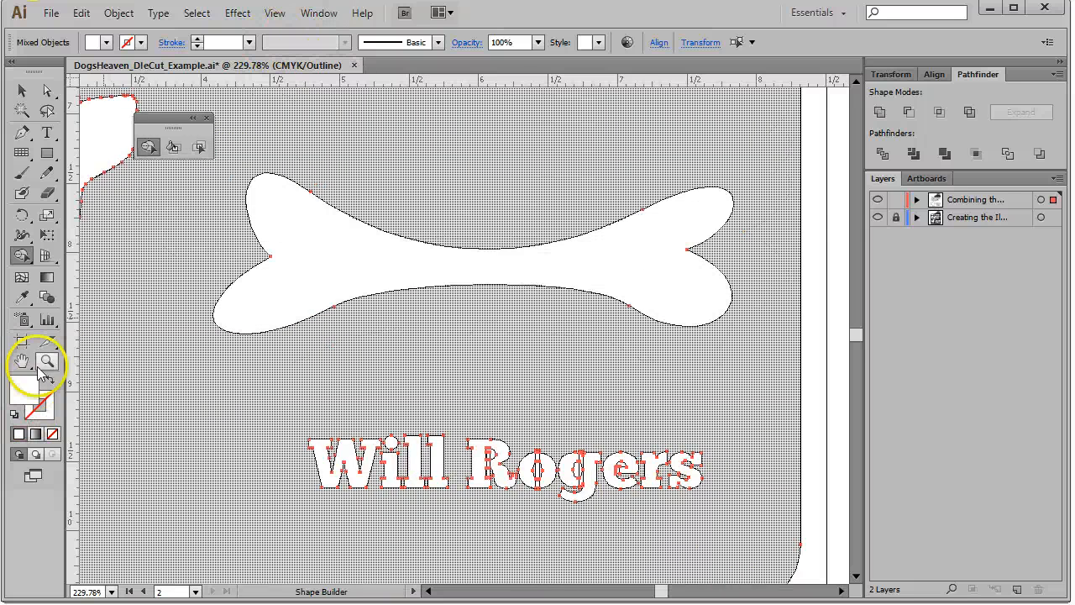
pyautogui.click(47, 360)
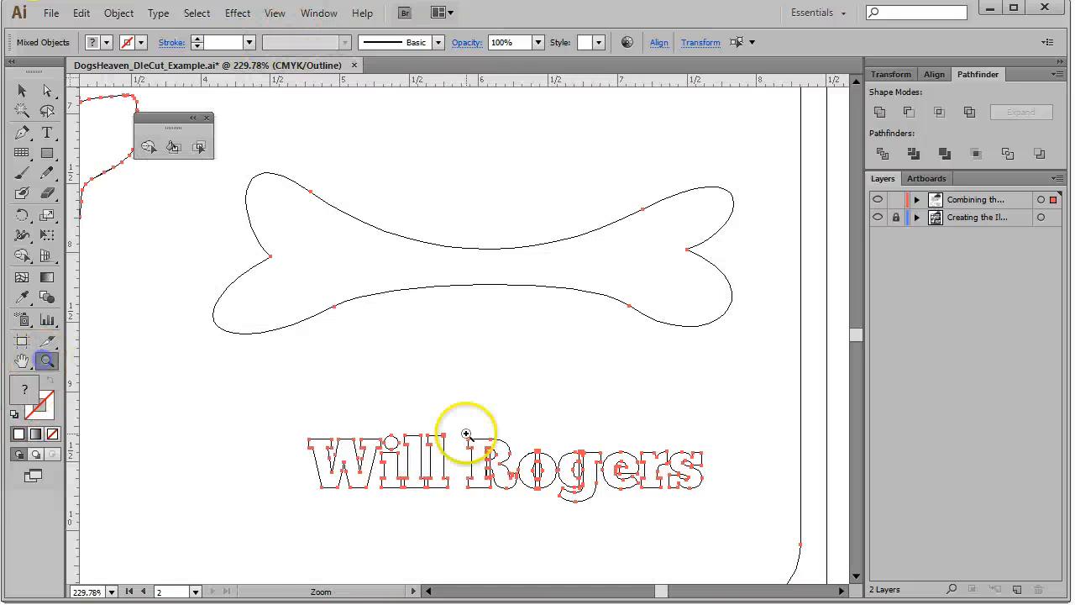
pyautogui.moveTo(335, 377); pyautogui.dragTo(763, 538)
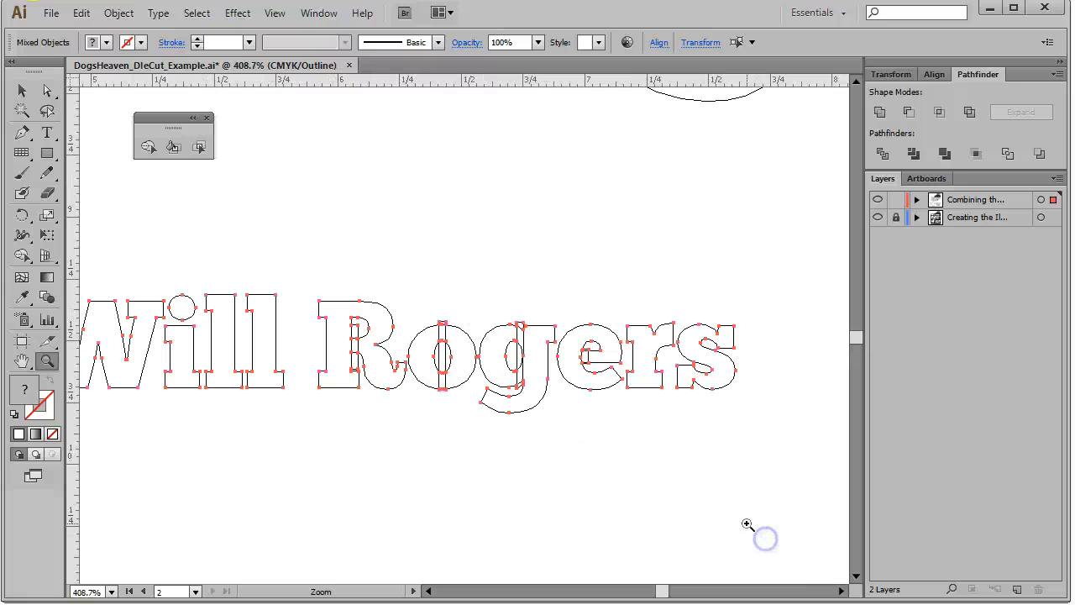
pyautogui.moveTo(259, 235); pyautogui.dragTo(660, 522)
pyautogui.scroll(3, 425, 523)
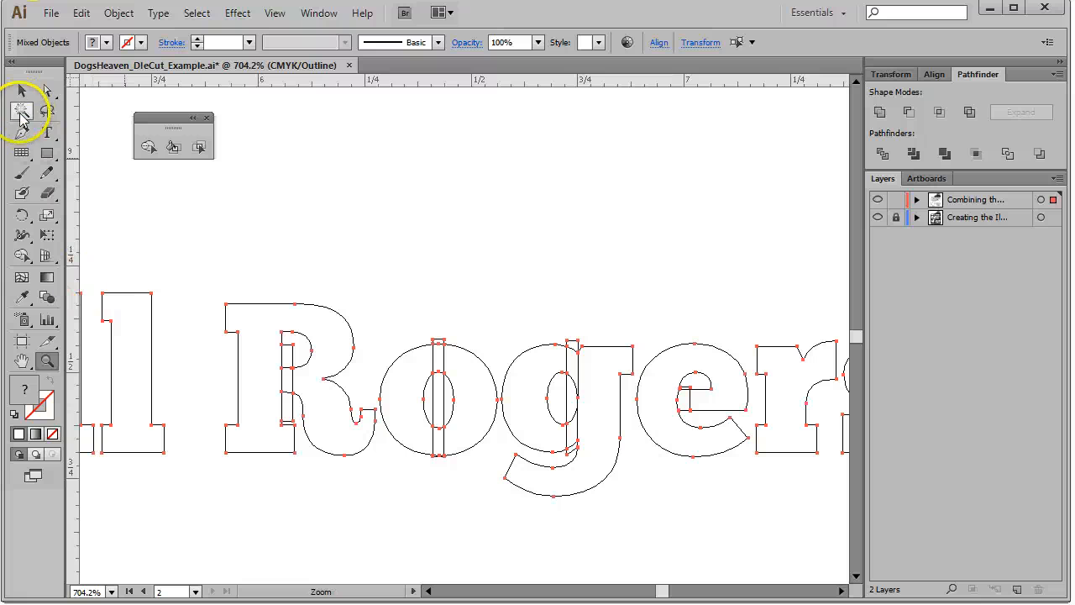
pyautogui.click(21, 255)
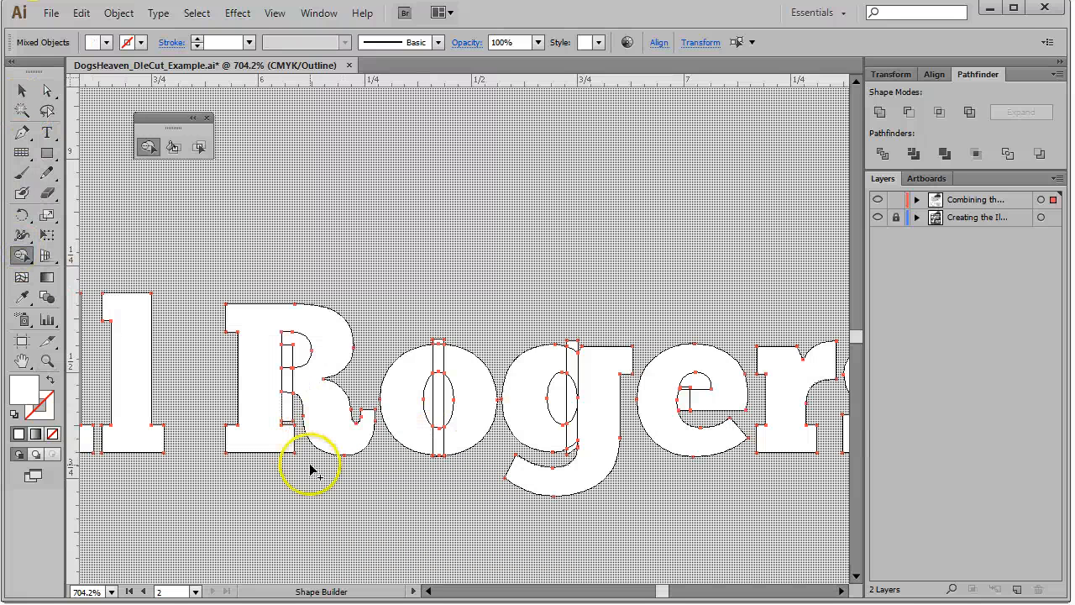
pyautogui.click(291, 407)
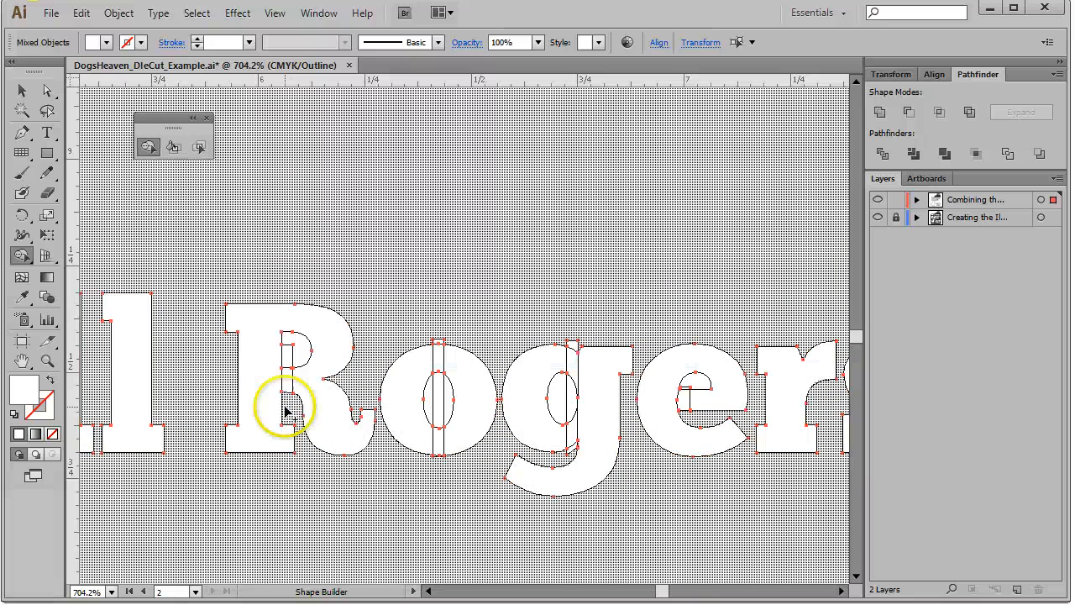
pyautogui.moveTo(285, 401); pyautogui.dragTo(295, 340)
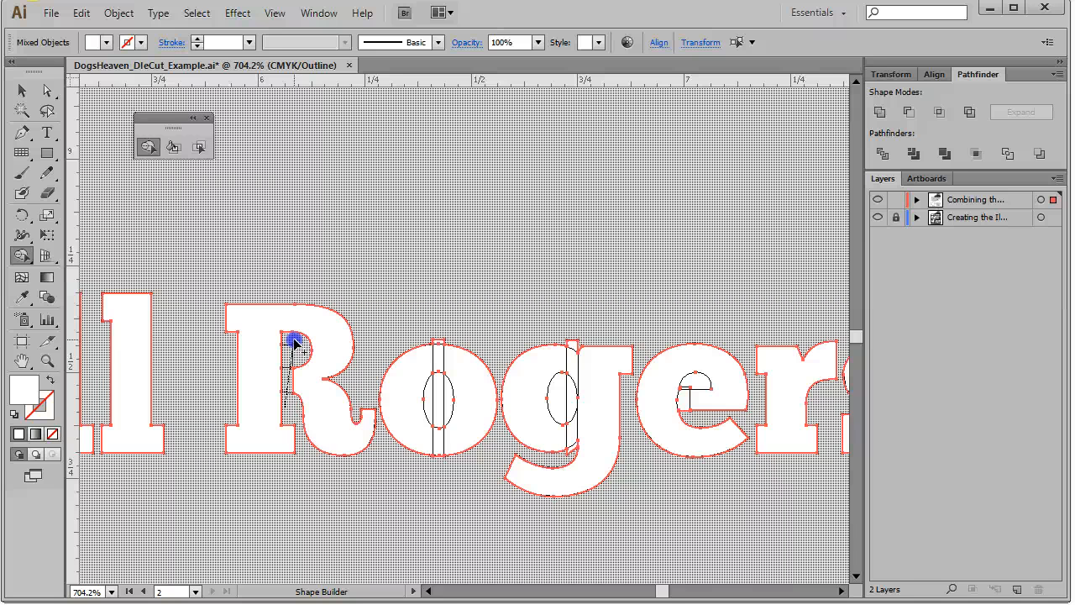
pyautogui.moveTo(294, 341); pyautogui.dragTo(294, 342)
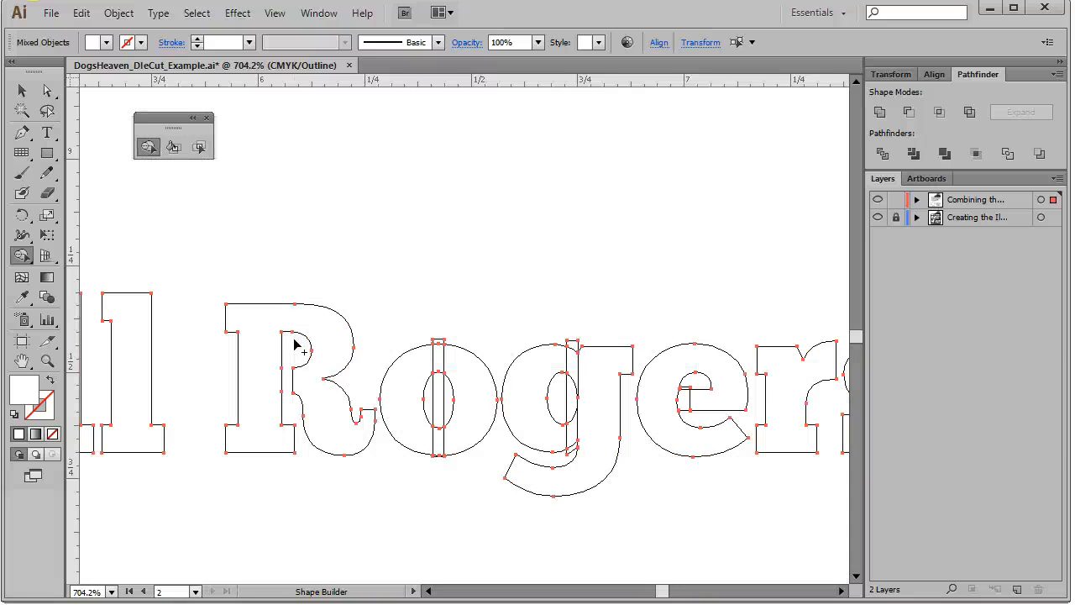
pyautogui.moveTo(294, 344)
pyautogui.mouseDown()
pyautogui.moveTo(504, 480)
pyautogui.moveTo(447, 495)
pyautogui.moveTo(435, 422)
pyautogui.mouseUp()
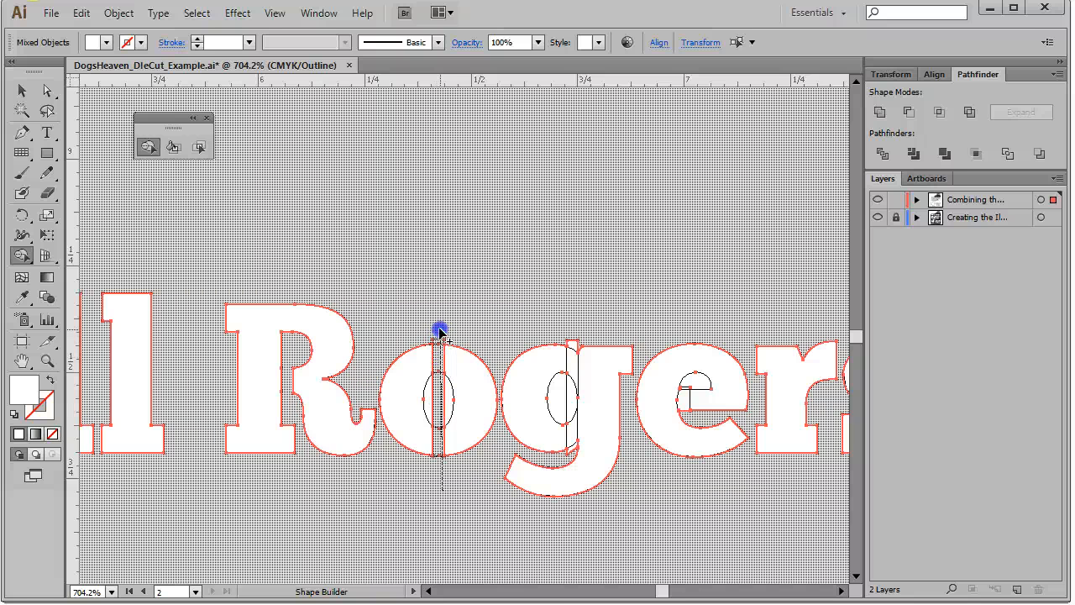
pyautogui.moveTo(439, 334)
pyautogui.mouseDown()
pyautogui.moveTo(428, 400)
pyautogui.moveTo(447, 394)
pyautogui.mouseUp()
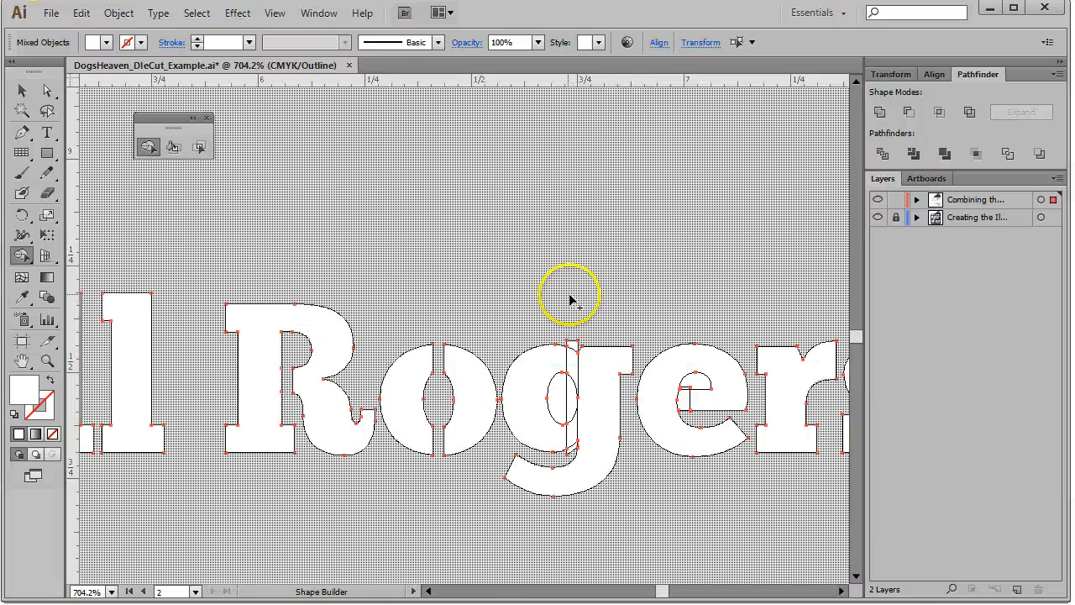
# Merge the overlapping pieces inside the letter g of 'Rogers' with Shape Builder
pyautogui.moveTo(569, 323); pyautogui.dragTo(571, 390)
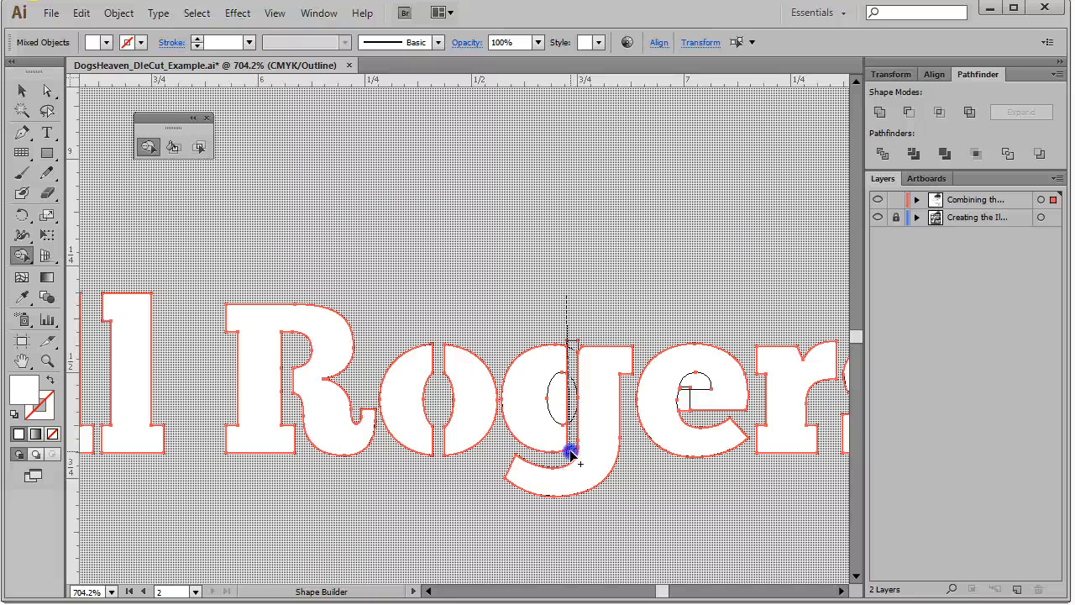
pyautogui.moveTo(570, 452); pyautogui.dragTo(570, 452)
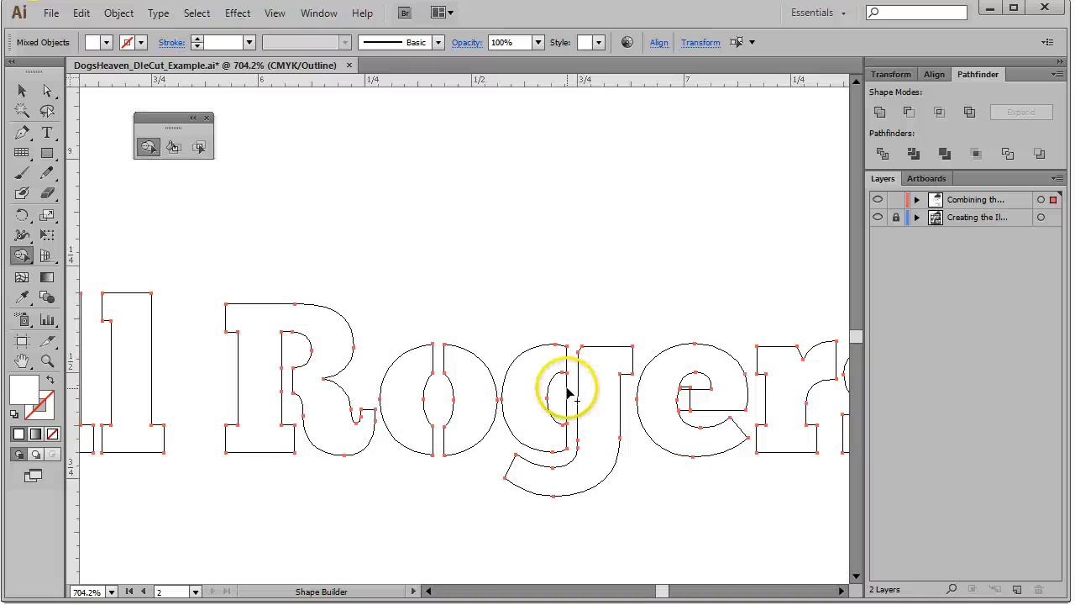
pyautogui.moveTo(568, 389); pyautogui.dragTo(558, 400)
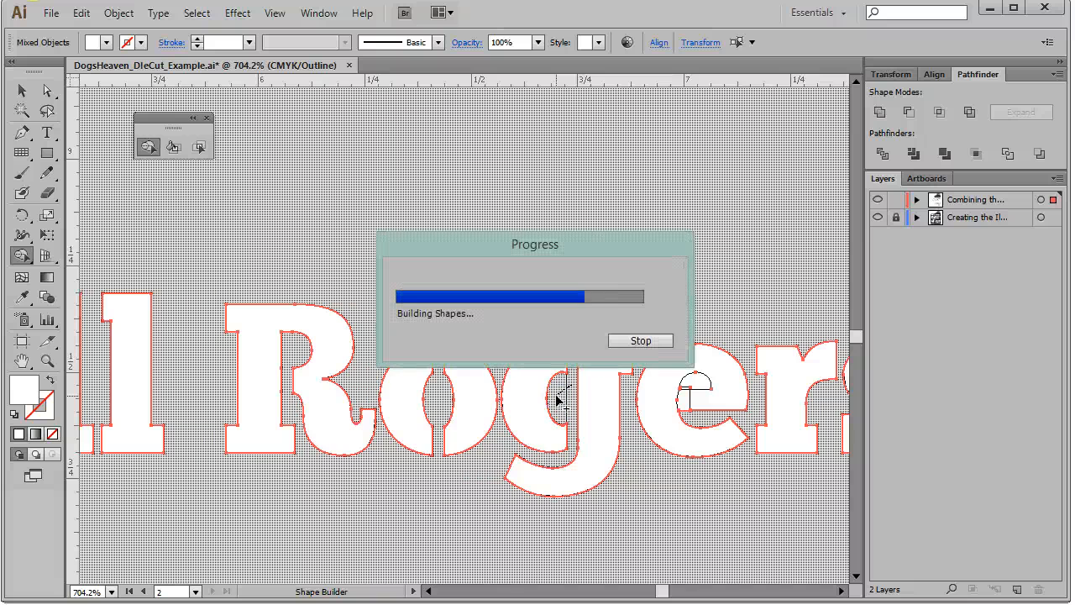
# Merge the overlapping pieces inside the letter e of 'Rogers' with Shape Builder, undoing one accidental deletion
pyautogui.moveTo(696, 415); pyautogui.dragTo(683, 407)
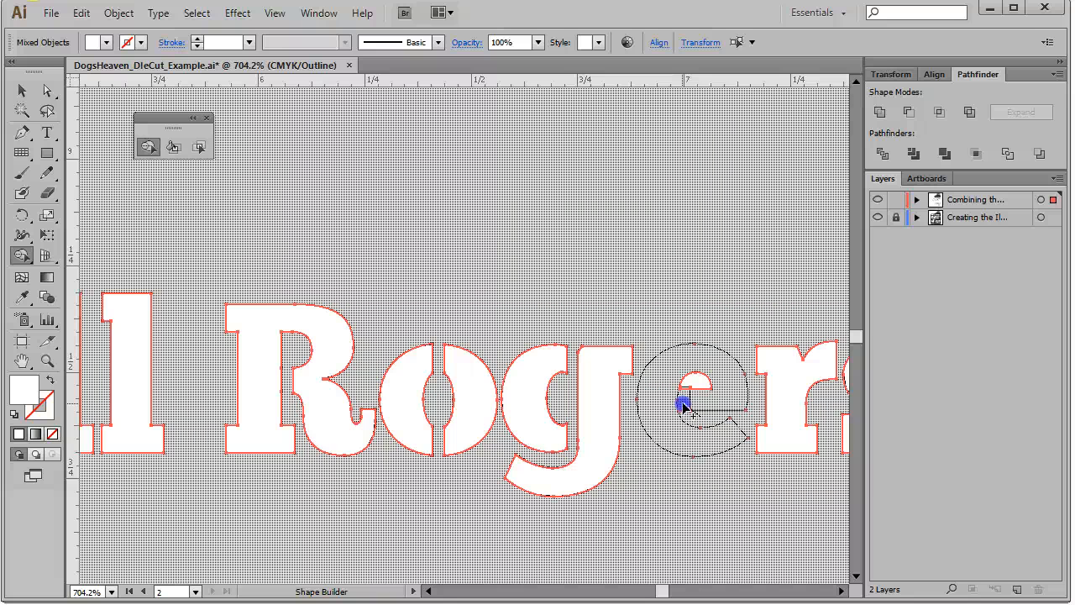
pyautogui.click(684, 406)
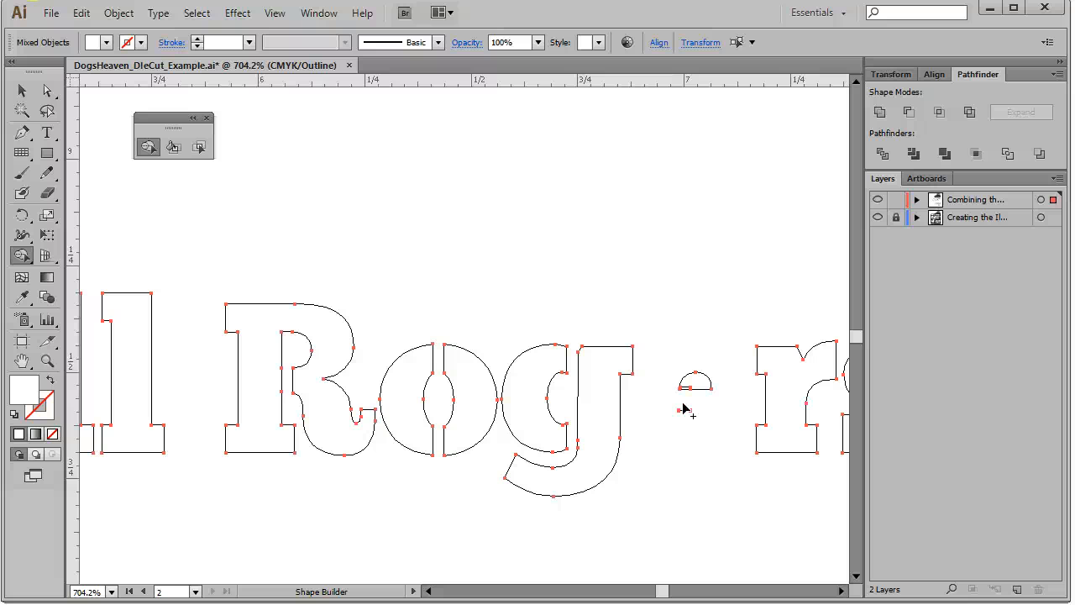
pyautogui.hotkey('ctrl', 'z')
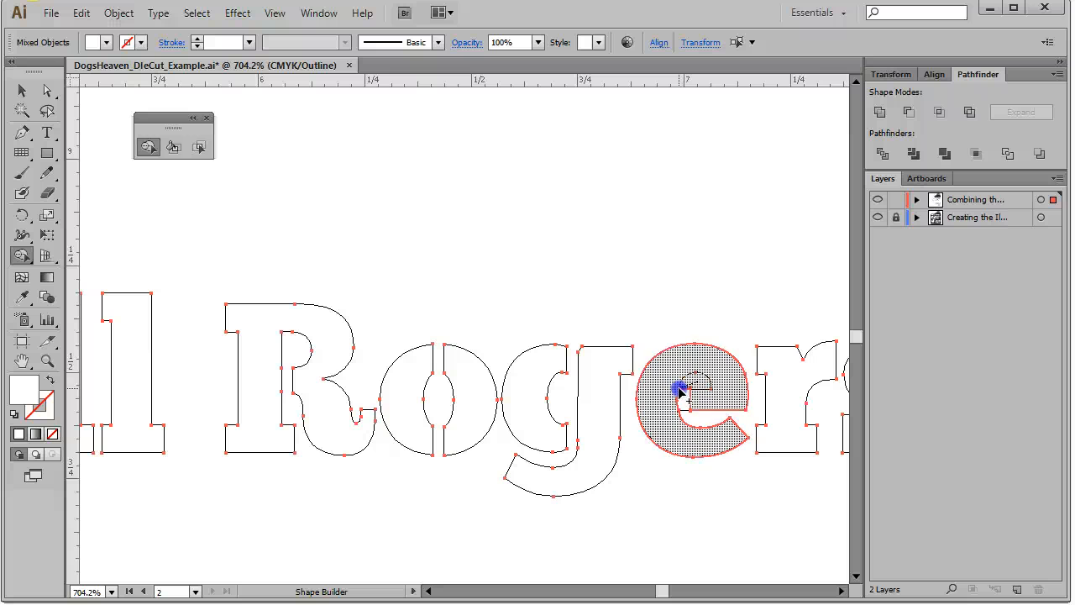
pyautogui.click(685, 392)
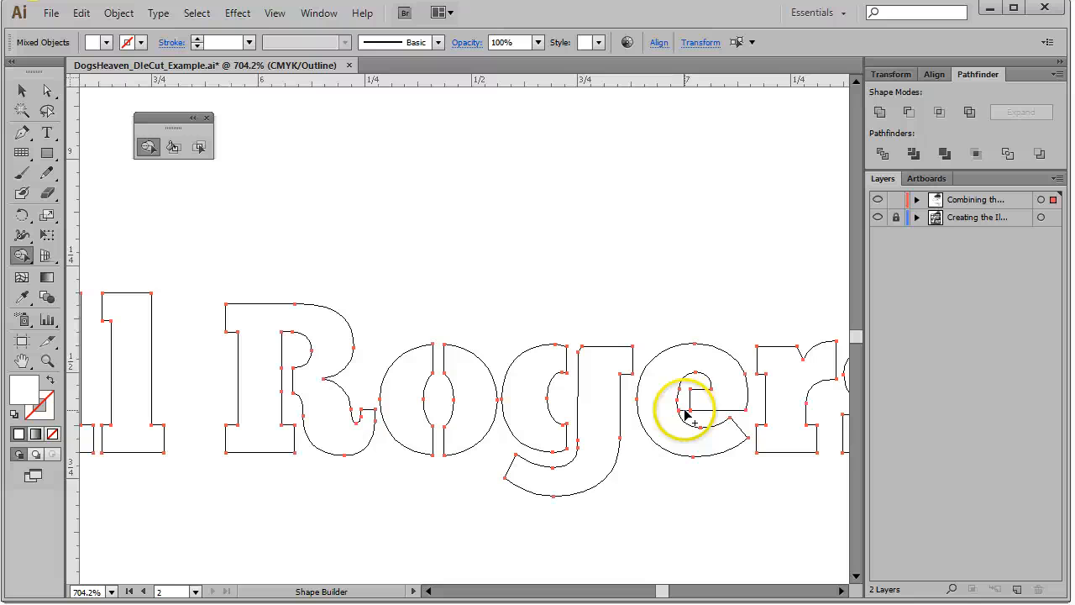
pyautogui.click(683, 409)
pyautogui.moveTo(683, 409); pyautogui.dragTo(694, 419)
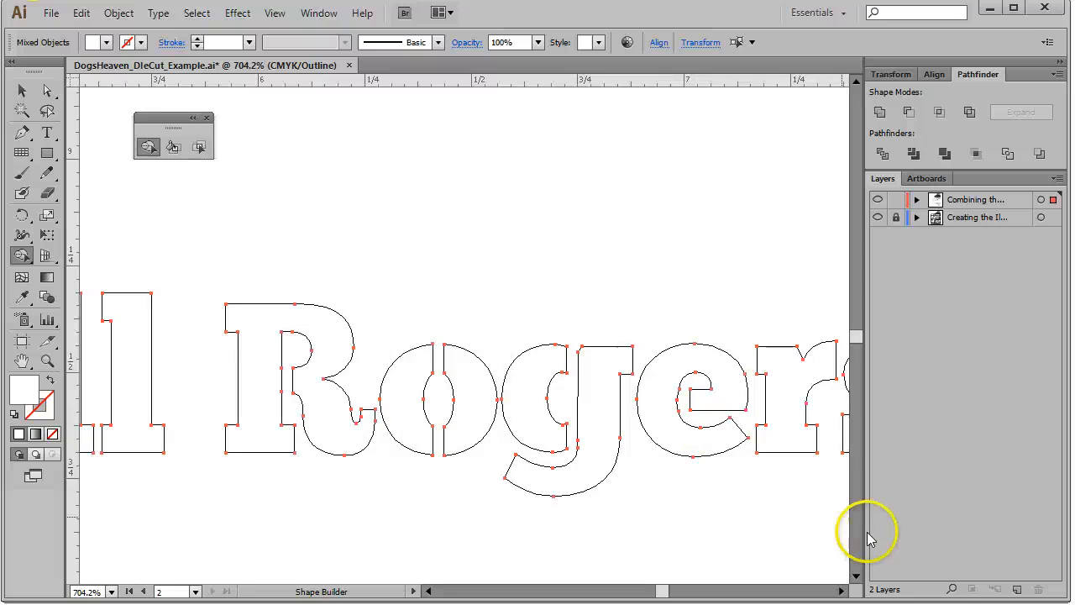
# Examine the lettering and the dog's outline across the artboard for remaining overlapping pieces
pyautogui.press('space')
pyautogui.moveTo(781, 522); pyautogui.dragTo(360, 523)
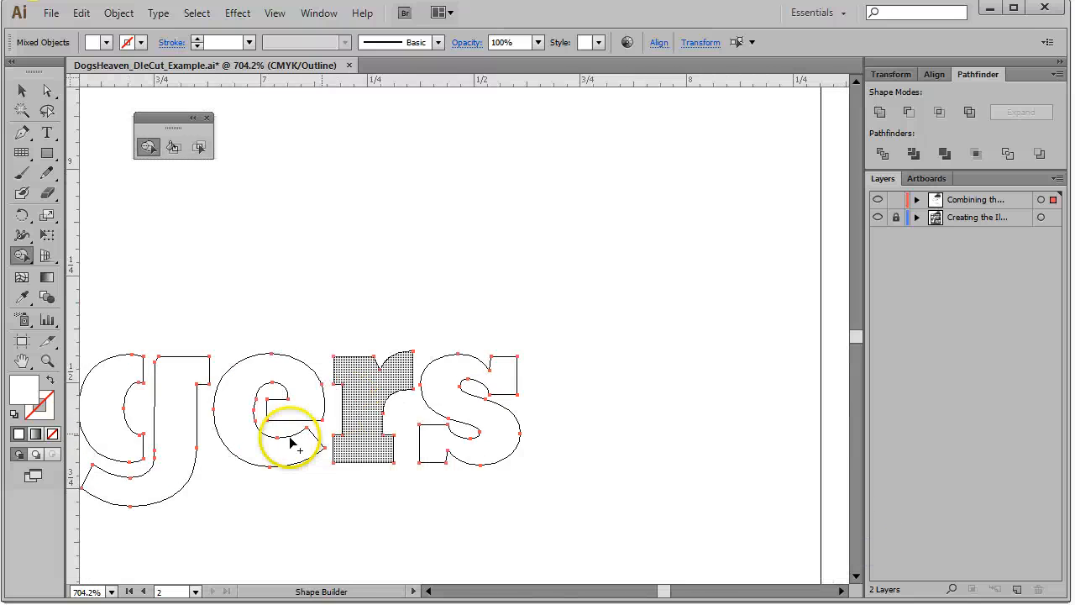
pyautogui.press('space')
pyautogui.moveTo(290, 443); pyautogui.dragTo(599, 516)
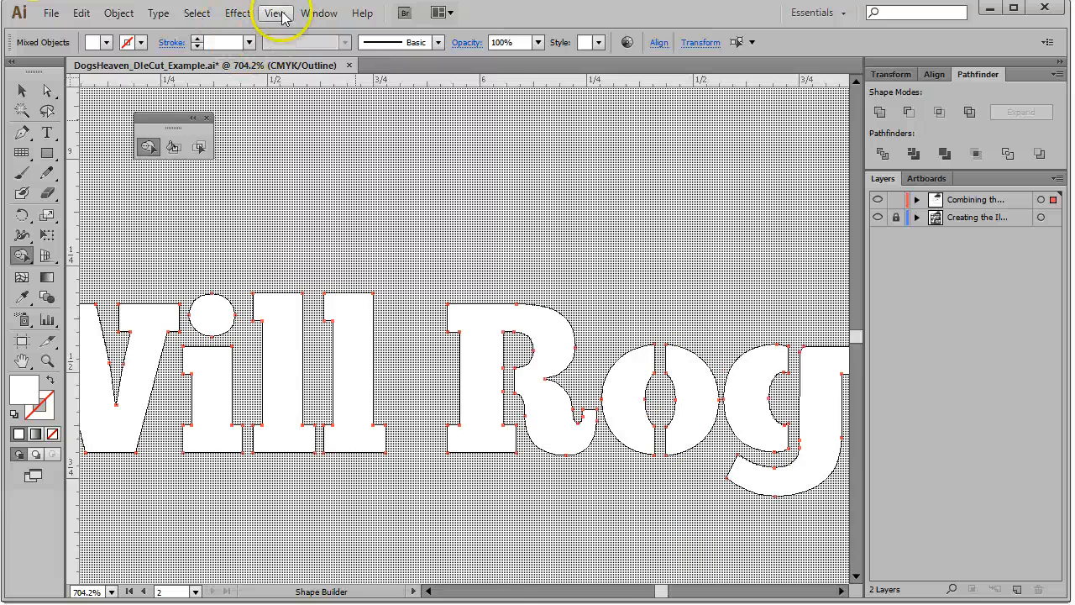
pyautogui.click(274, 13)
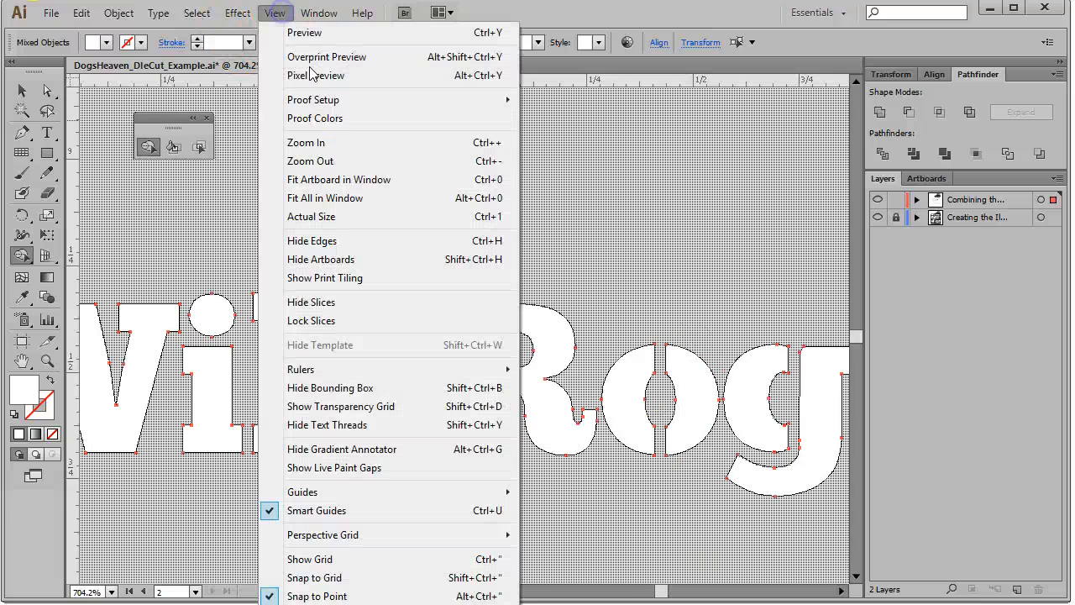
pyautogui.click(357, 179)
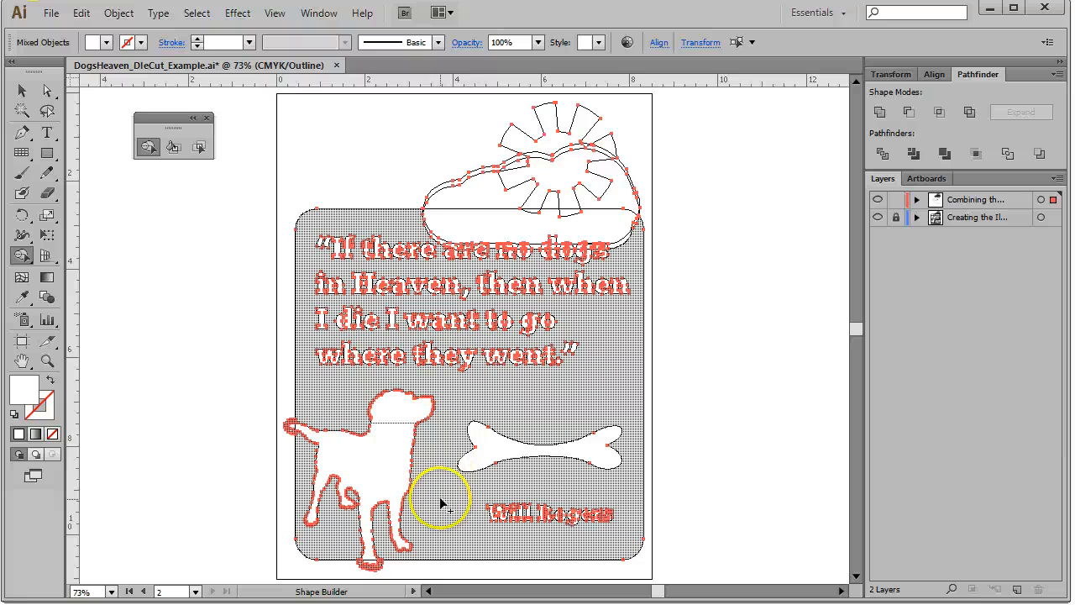
pyautogui.click(47, 360)
pyautogui.moveTo(314, 367); pyautogui.dragTo(464, 462)
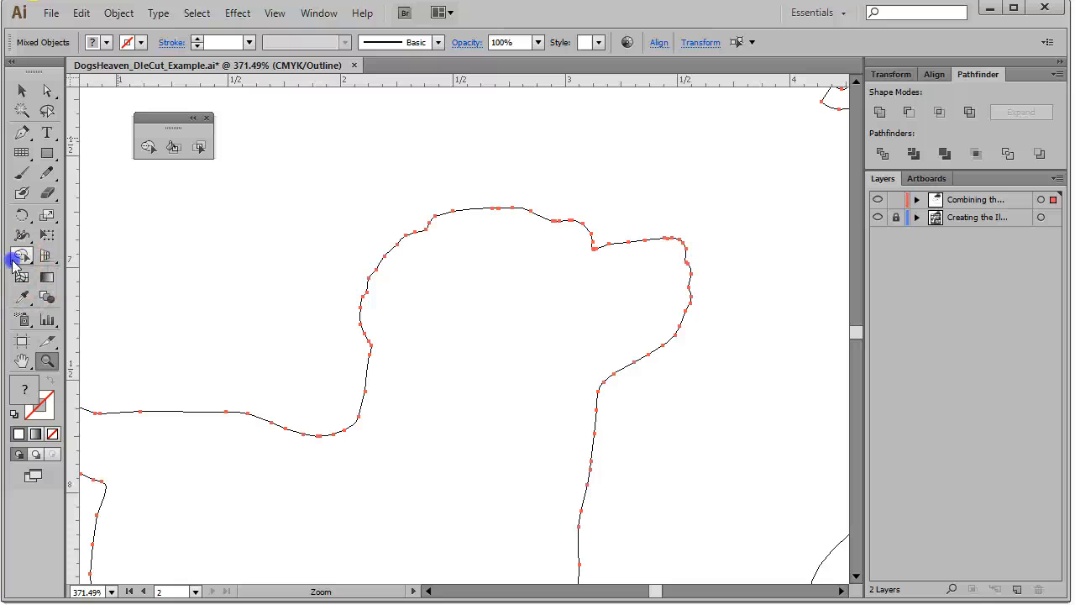
pyautogui.click(19, 257)
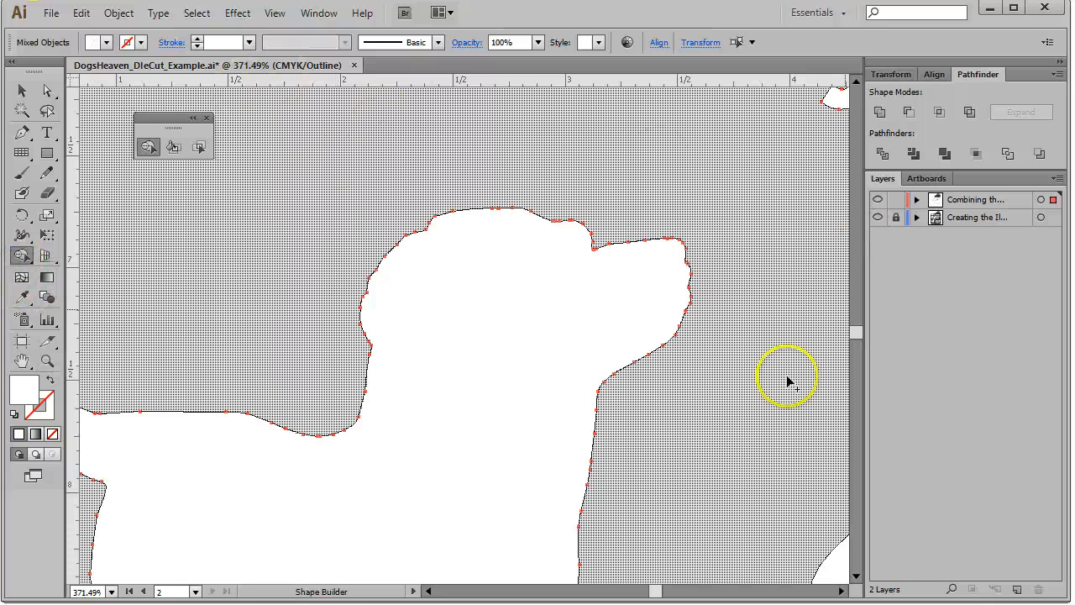
pyautogui.click(276, 12)
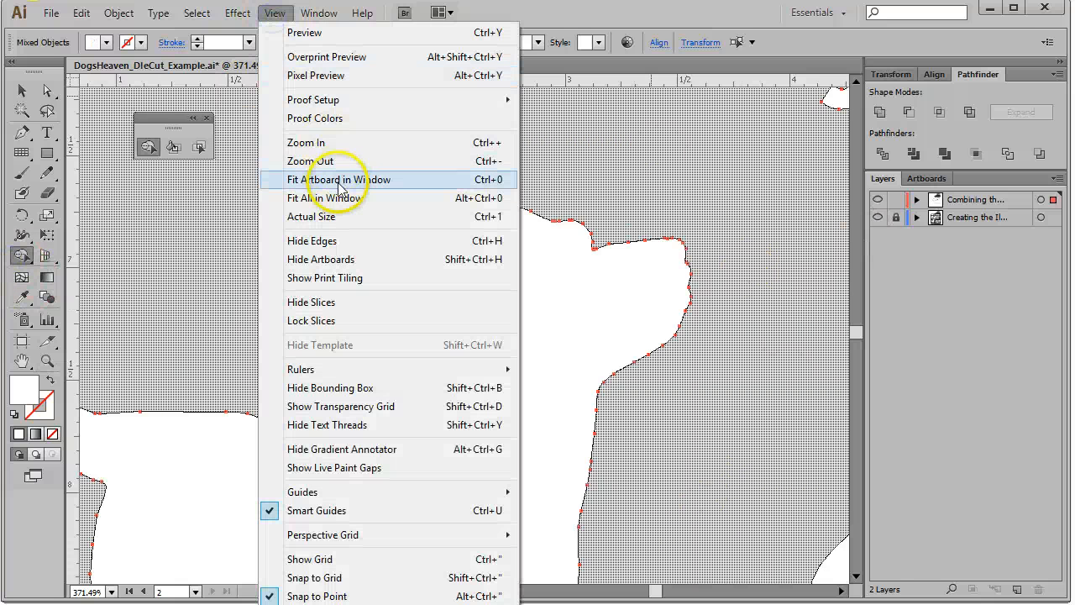
pyautogui.click(336, 177)
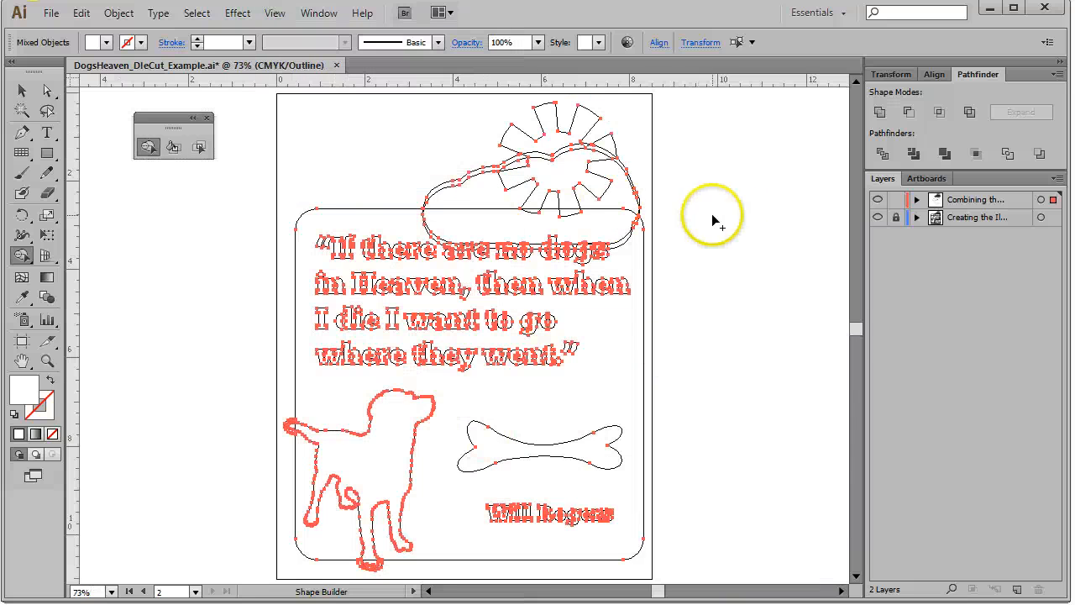
# Zoom into the cloud and merge the sun rays with the cloud outline using Shape Builder
pyautogui.click(47, 359)
pyautogui.moveTo(653, 109); pyautogui.dragTo(391, 269)
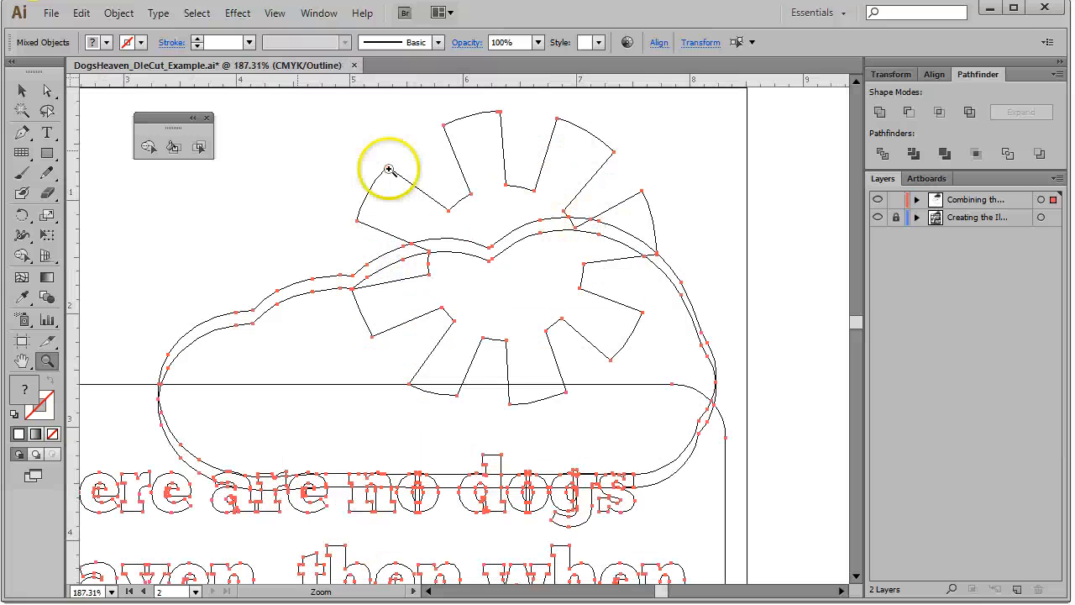
pyautogui.click(147, 146)
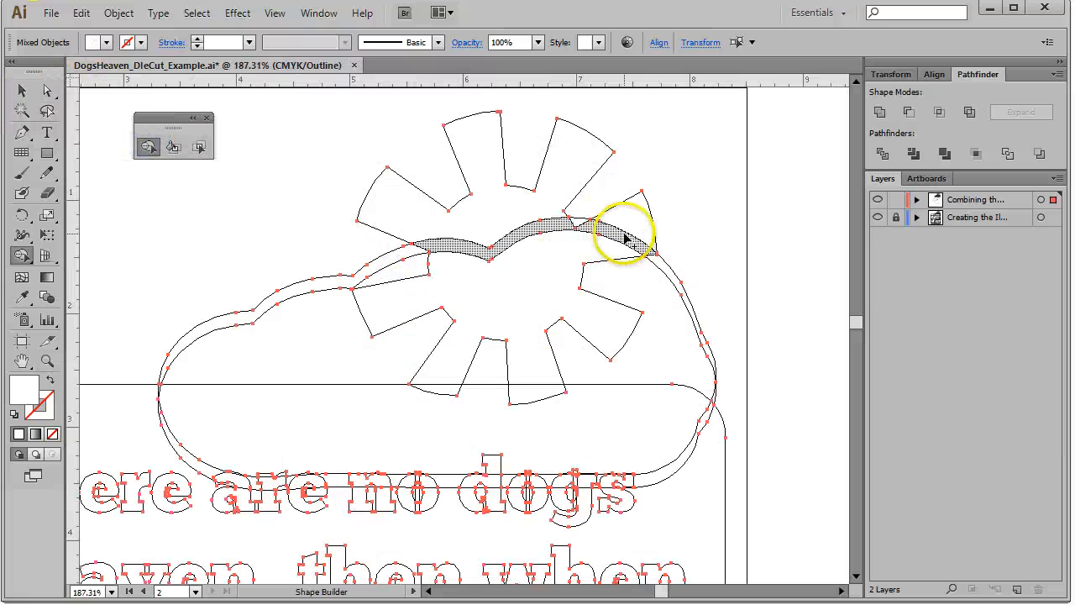
pyautogui.moveTo(648, 225); pyautogui.dragTo(600, 250)
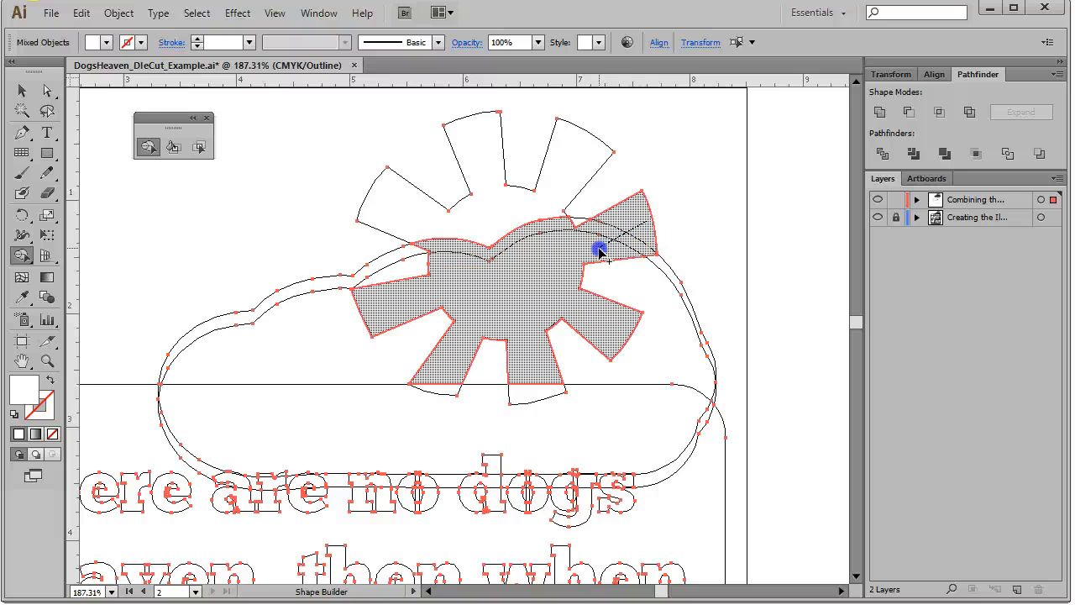
pyautogui.moveTo(599, 250); pyautogui.dragTo(631, 256)
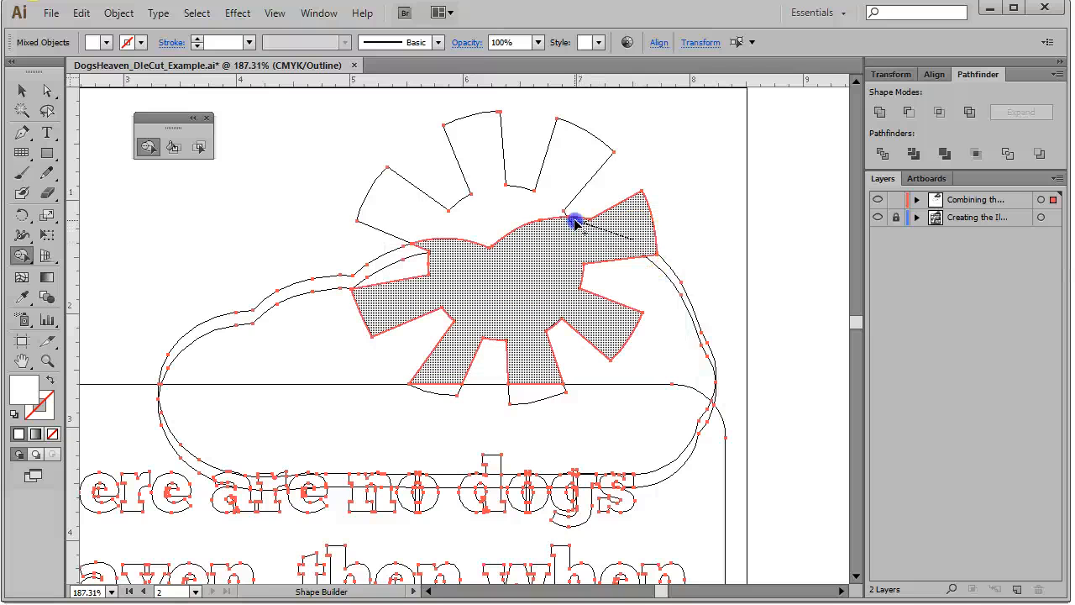
pyautogui.moveTo(576, 223); pyautogui.dragTo(580, 226)
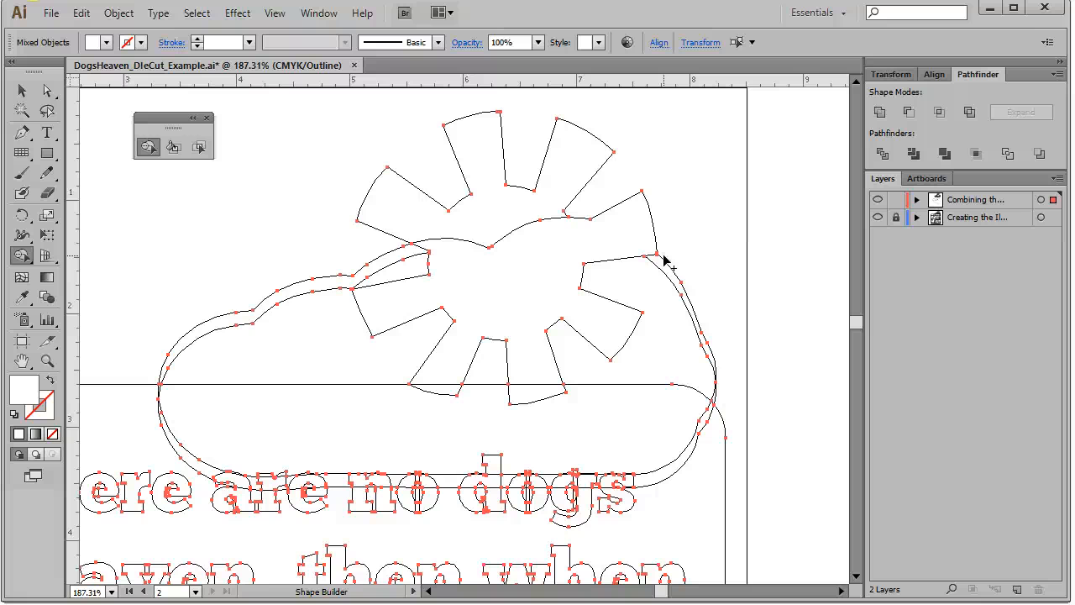
pyautogui.moveTo(672, 256)
pyautogui.mouseDown()
pyautogui.moveTo(728, 387)
pyautogui.moveTo(751, 356)
pyautogui.moveTo(645, 260)
pyautogui.mouseUp()
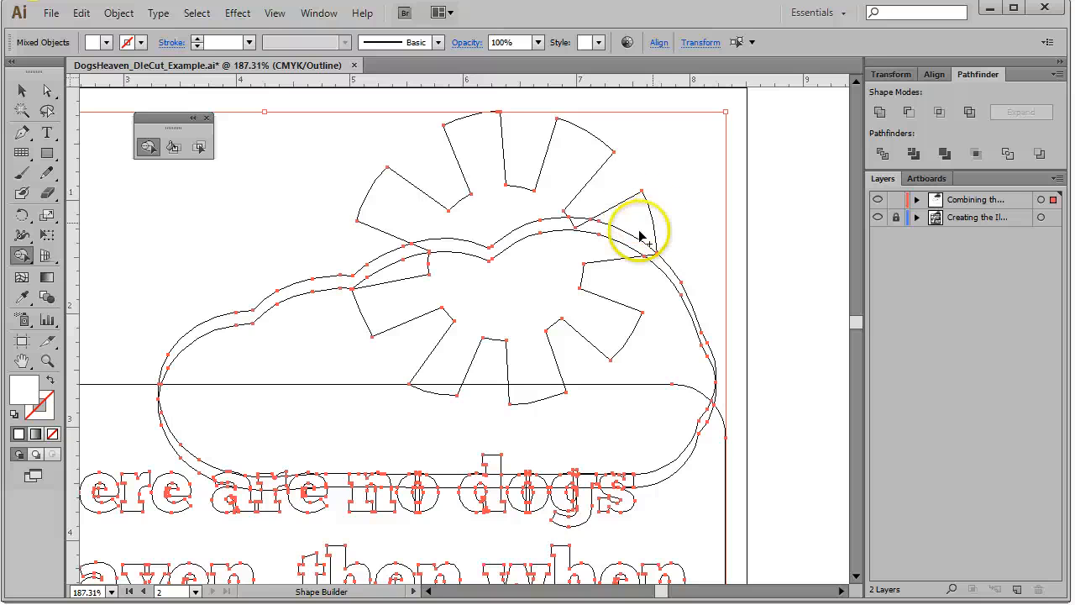
pyautogui.click(644, 225)
pyautogui.moveTo(645, 225); pyautogui.dragTo(631, 276)
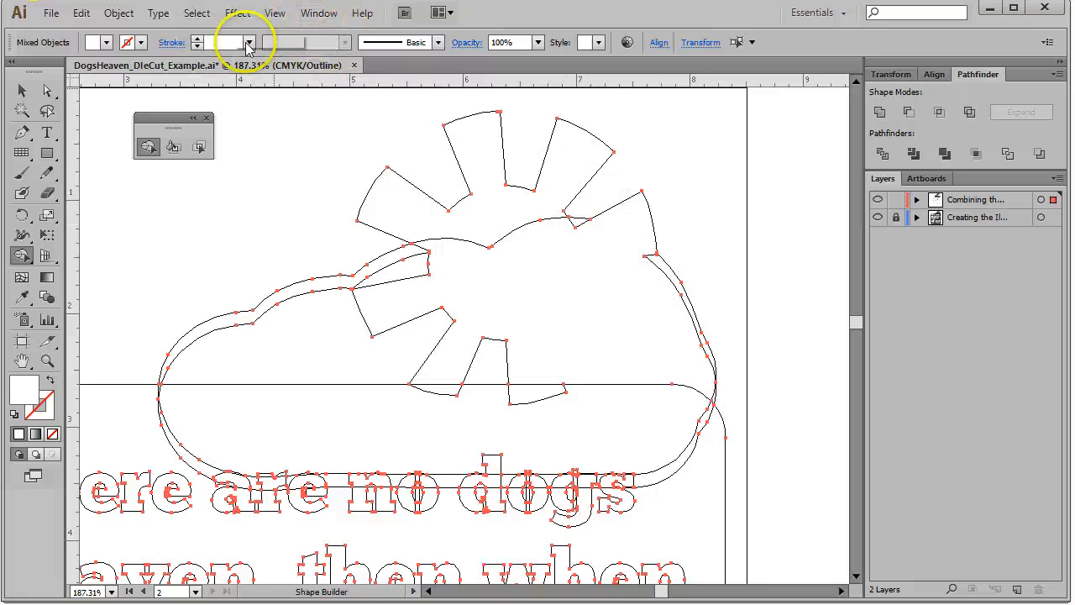
# Switch the view to Preview mode, fit the artboard in the window and deselect everything
pyautogui.click(277, 14)
pyautogui.click(277, 33)
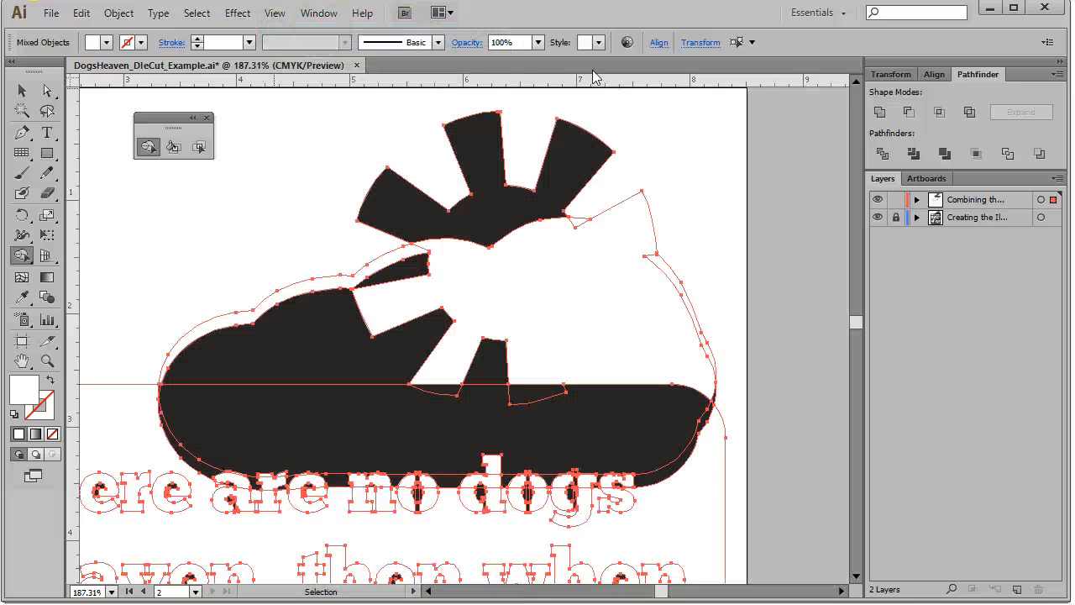
pyautogui.click(271, 11)
pyautogui.click(310, 178)
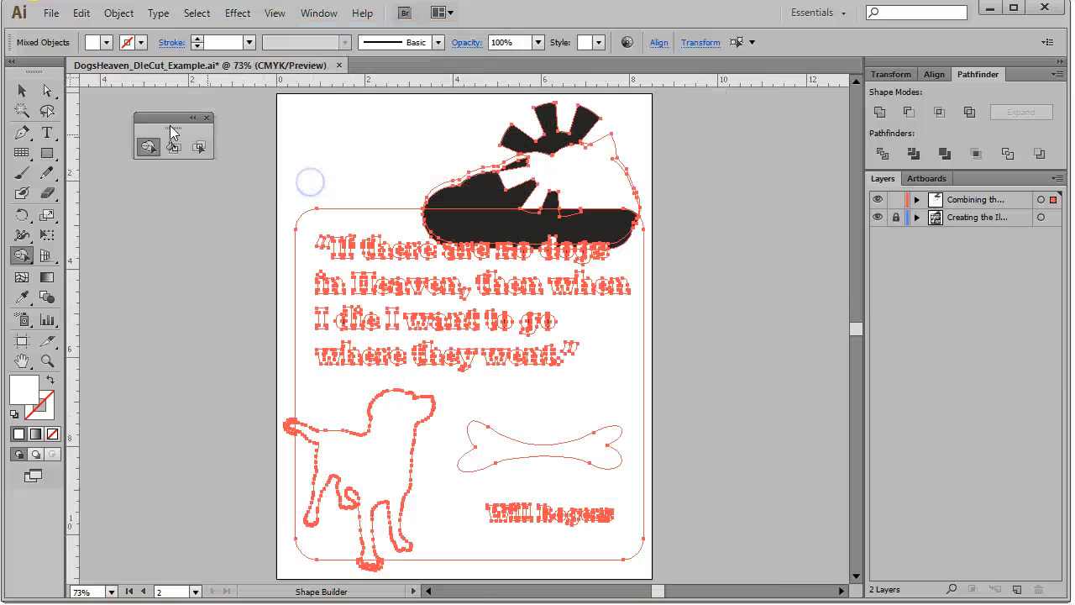
pyautogui.click(22, 90)
pyautogui.click(701, 210)
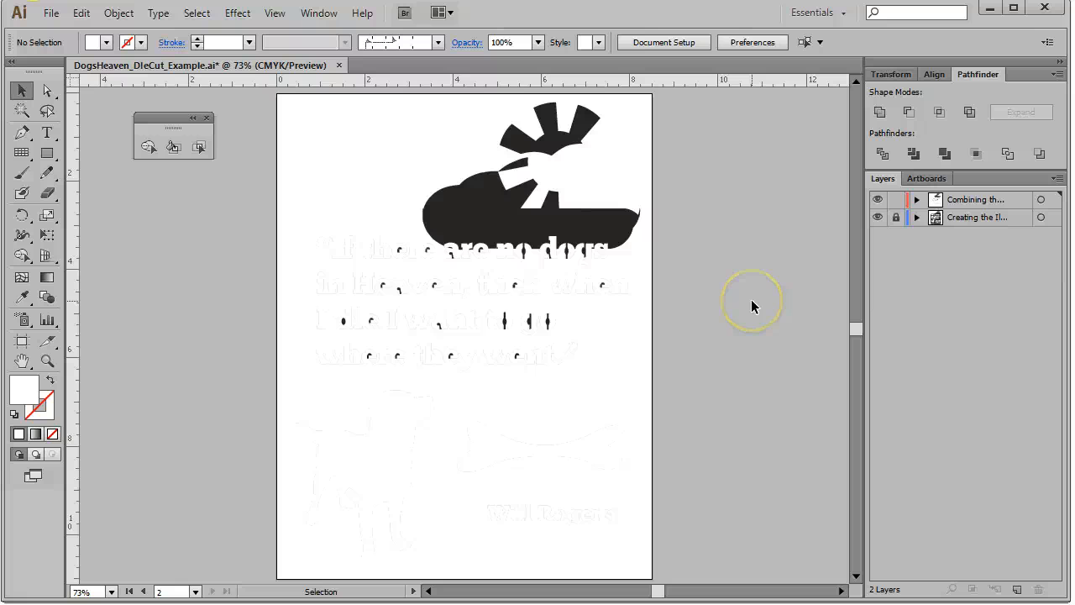
# Select the group holding the background panel, quote, dog and bone and fill it with orange
pyautogui.click(437, 521)
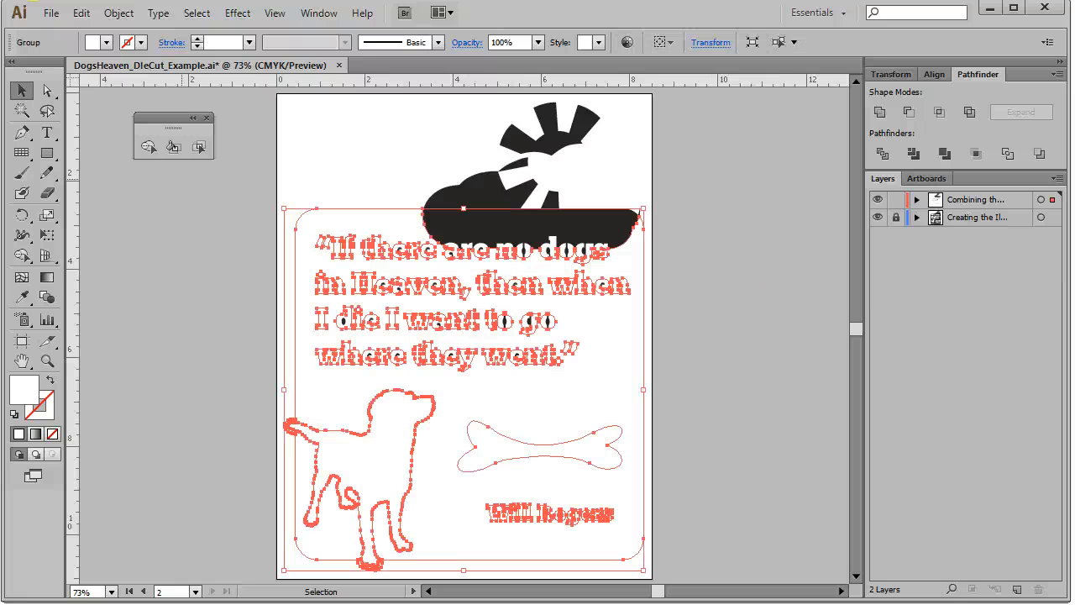
pyautogui.click(916, 199)
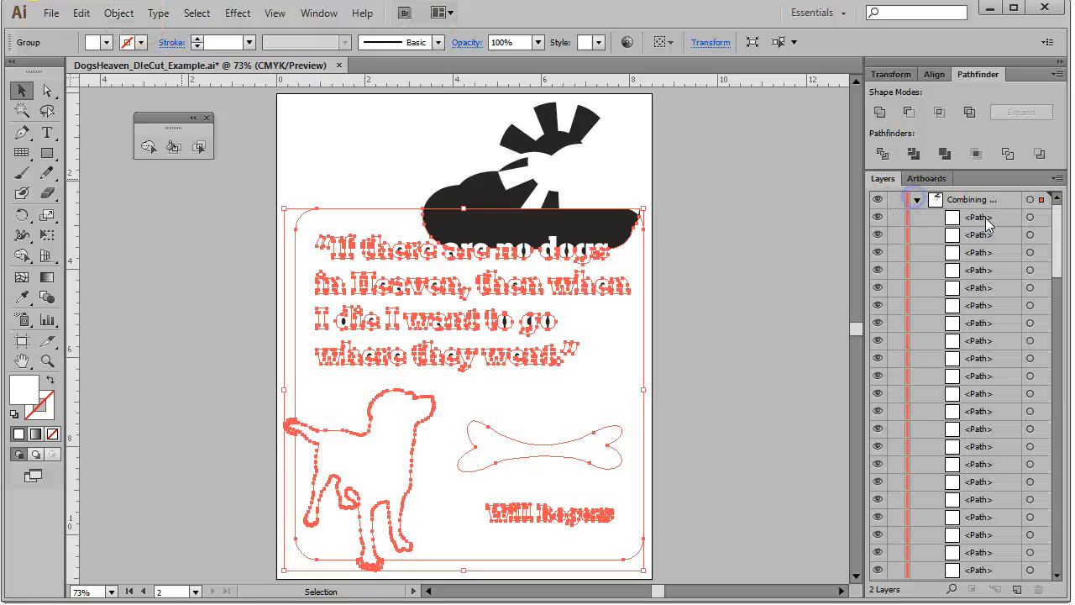
pyautogui.moveTo(1056, 229); pyautogui.dragTo(1071, 285)
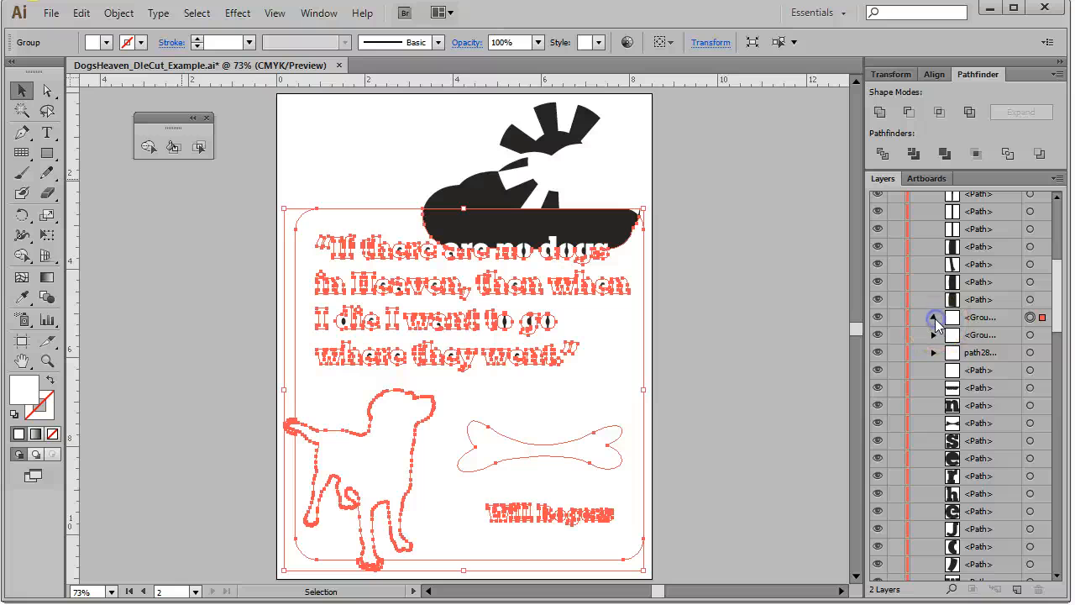
pyautogui.click(934, 318)
pyautogui.click(1029, 318)
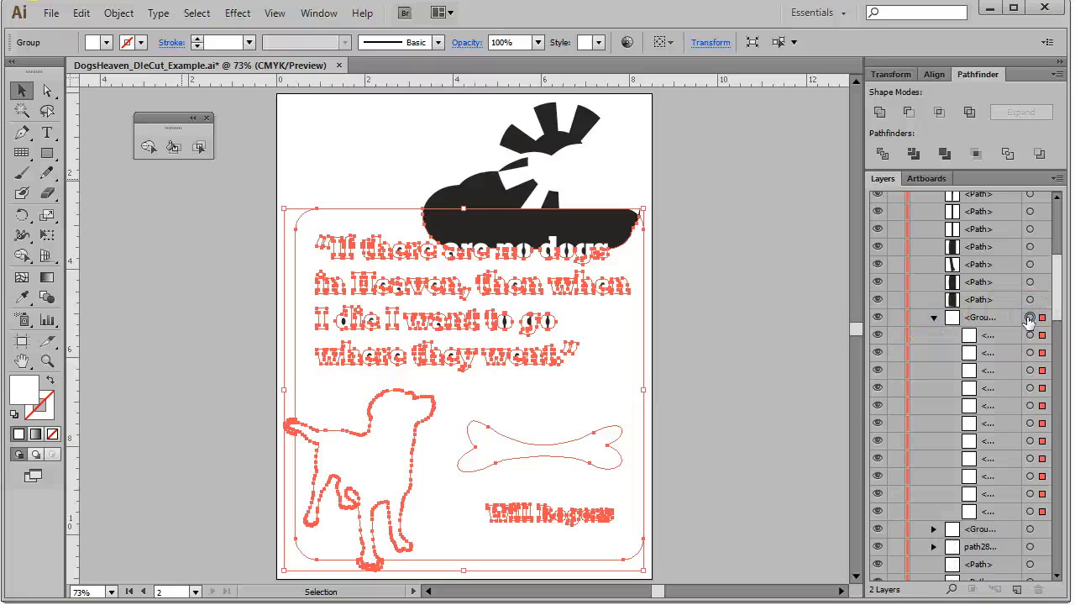
pyautogui.click(1000, 319)
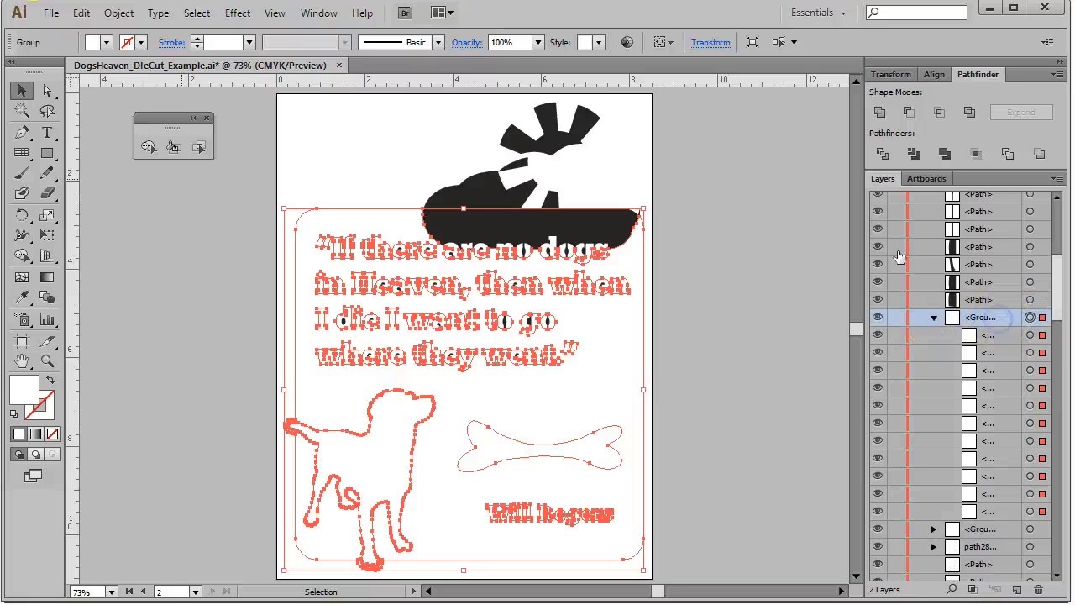
pyautogui.click(108, 42)
pyautogui.click(87, 71)
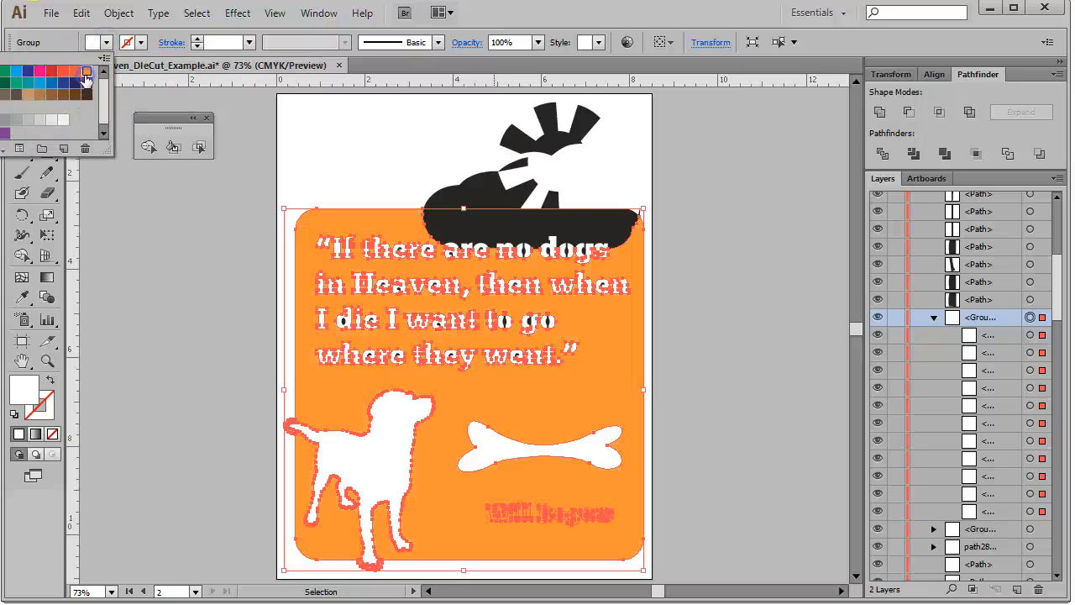
pyautogui.click(716, 227)
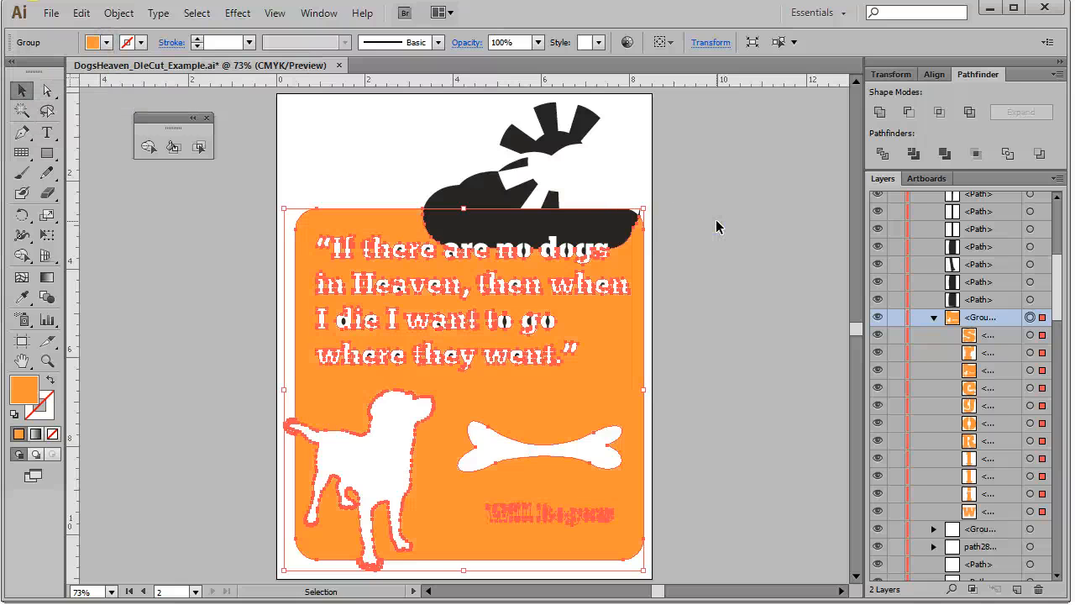
pyautogui.click(202, 233)
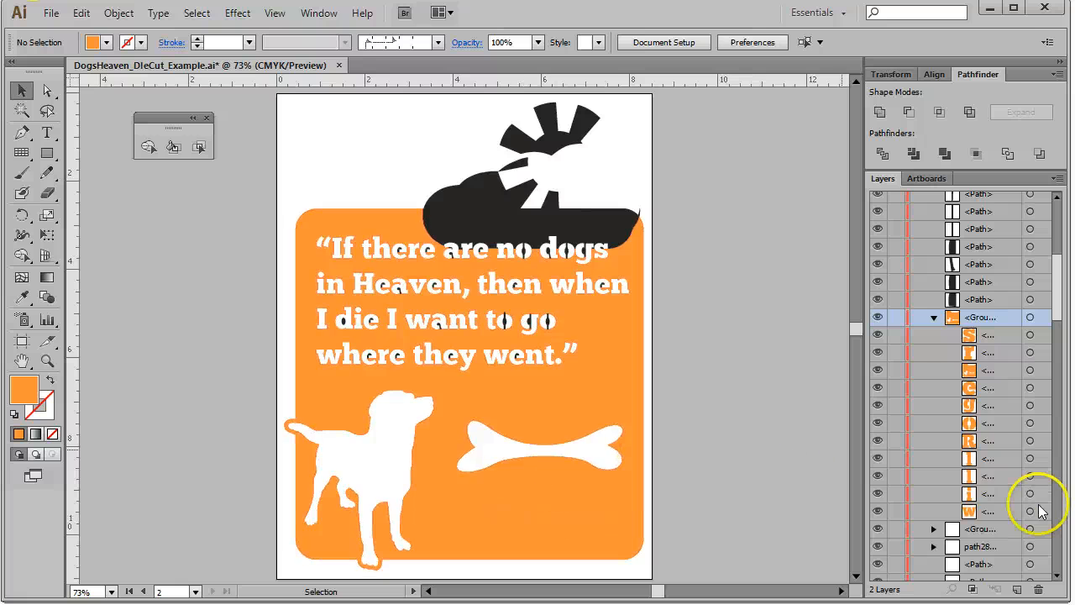
# Toggle the visibility of the orange group's sub-layers to locate the Will Rogers attribution path
pyautogui.click(1029, 370)
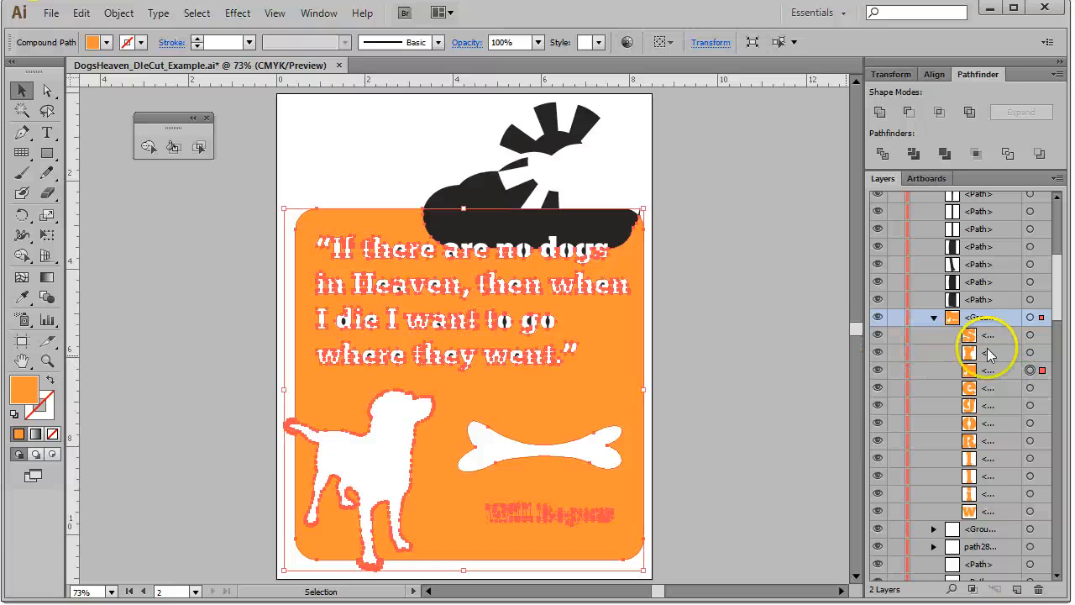
pyautogui.click(1029, 334)
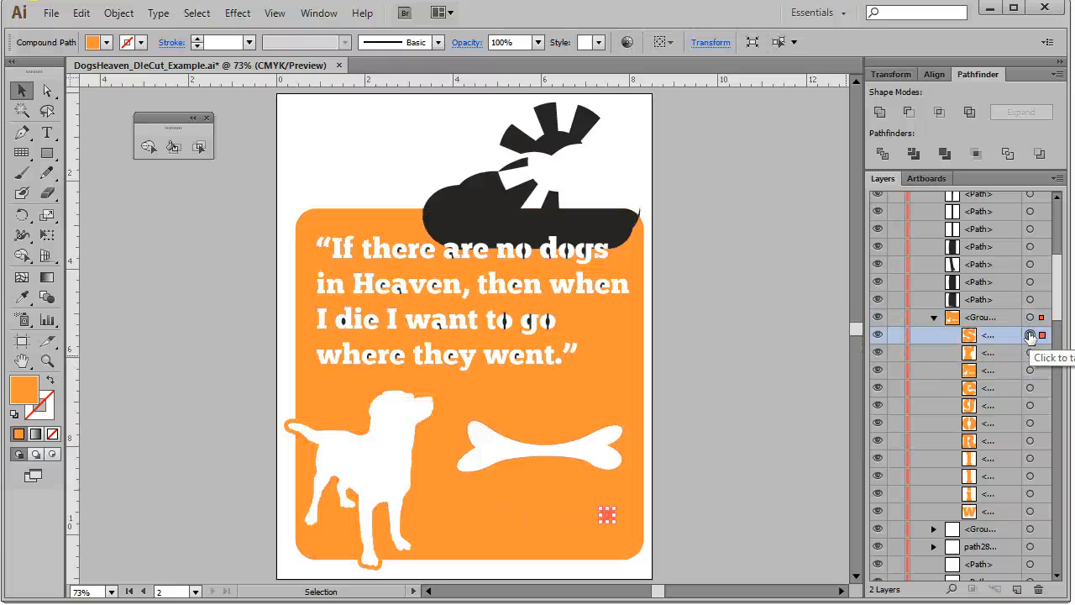
pyautogui.click(877, 335)
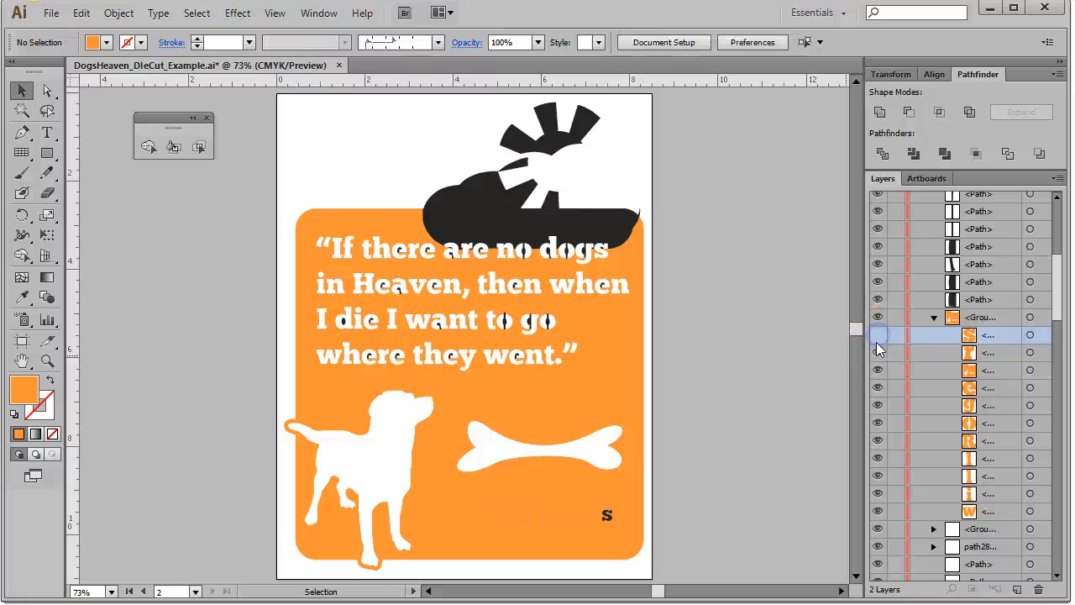
pyautogui.click(877, 370)
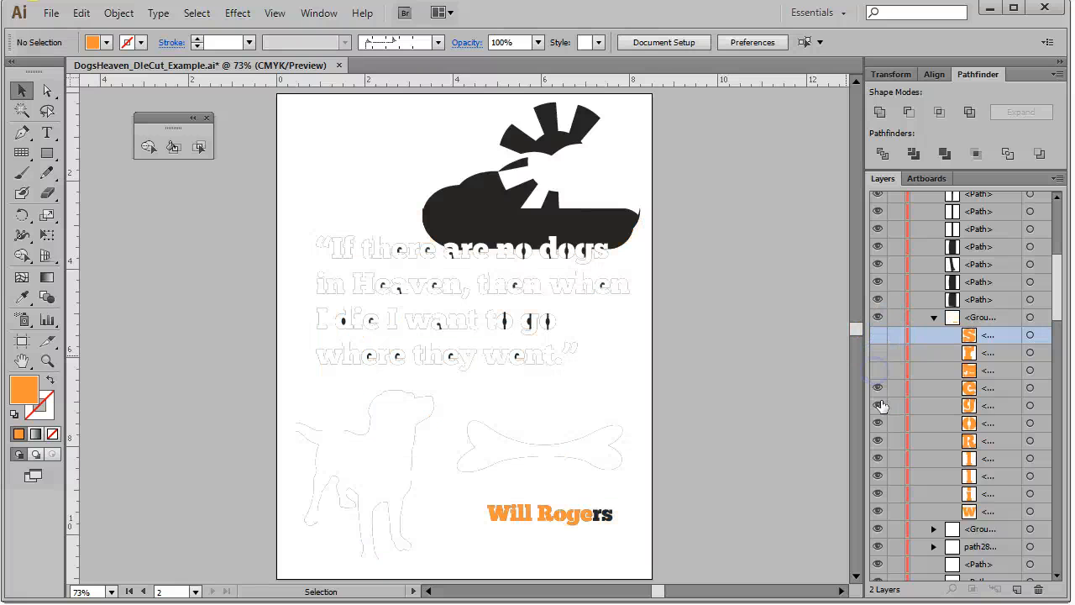
pyautogui.click(878, 353)
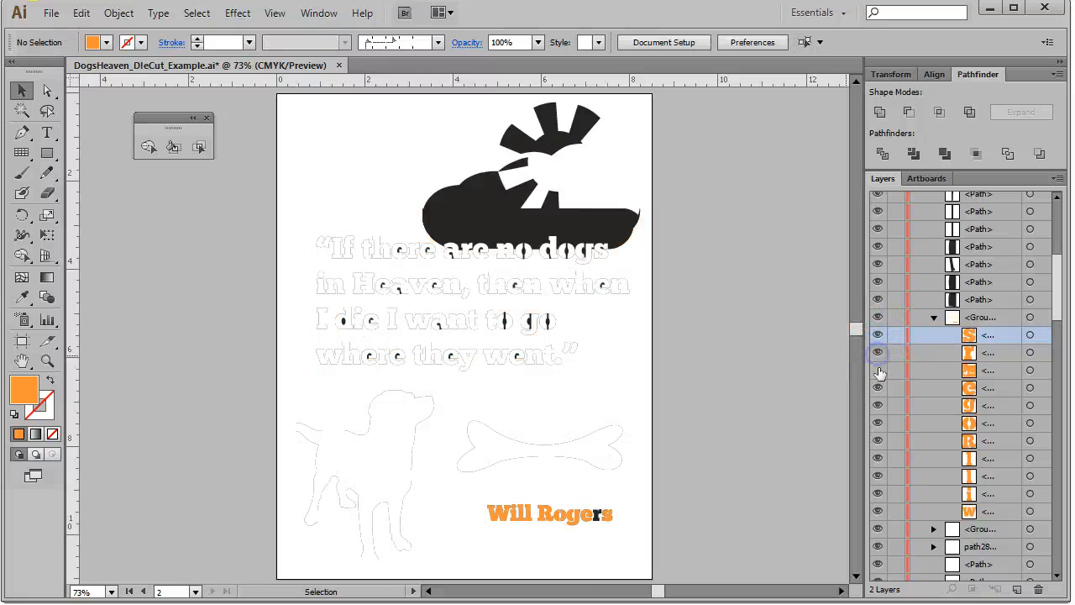
pyautogui.click(877, 371)
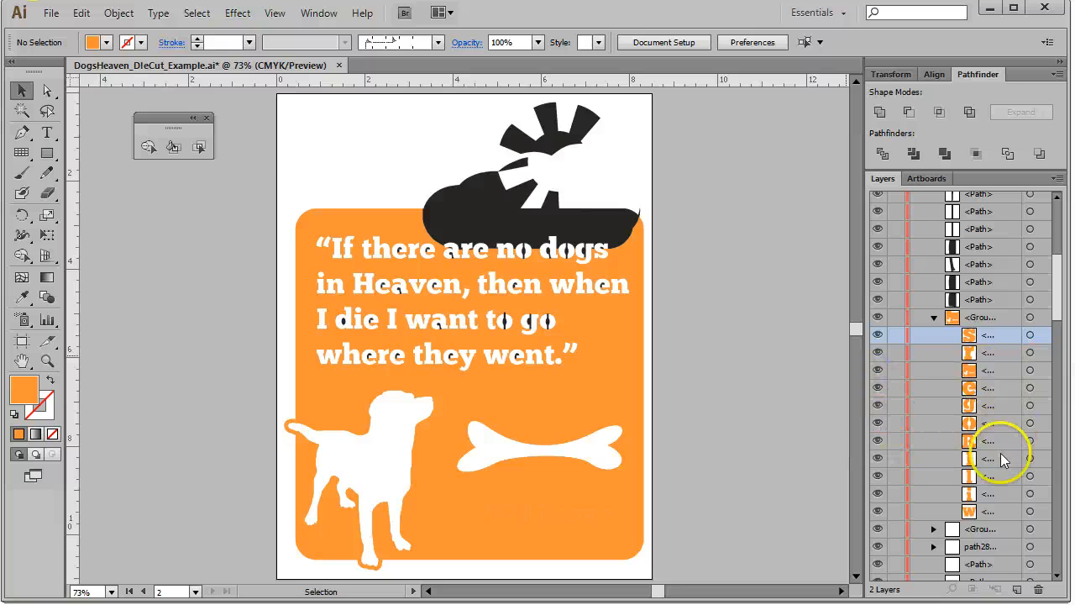
# Move the Will Rogers attribution path out of the orange group so it keeps its black fill, then deselect
pyautogui.click(1030, 369)
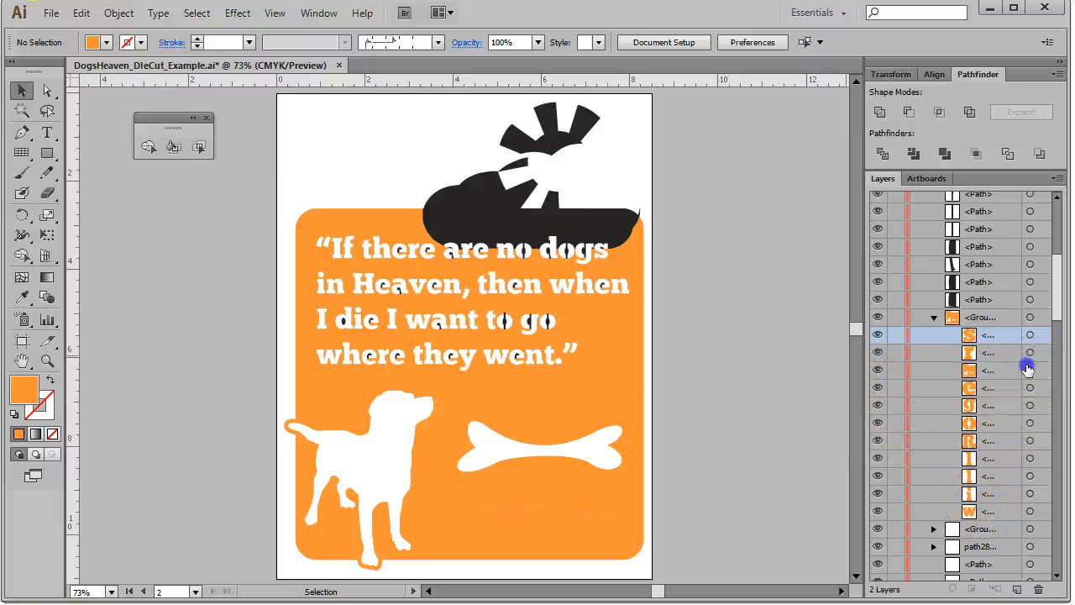
pyautogui.moveTo(1007, 375); pyautogui.dragTo(975, 134)
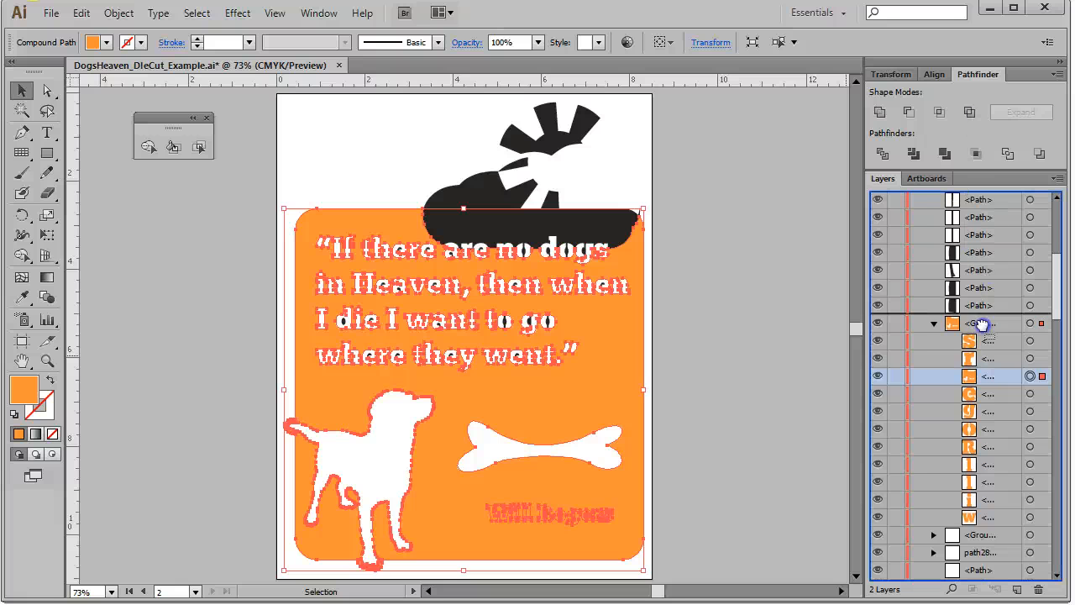
pyautogui.moveTo(981, 312); pyautogui.dragTo(981, 314)
pyautogui.click(933, 340)
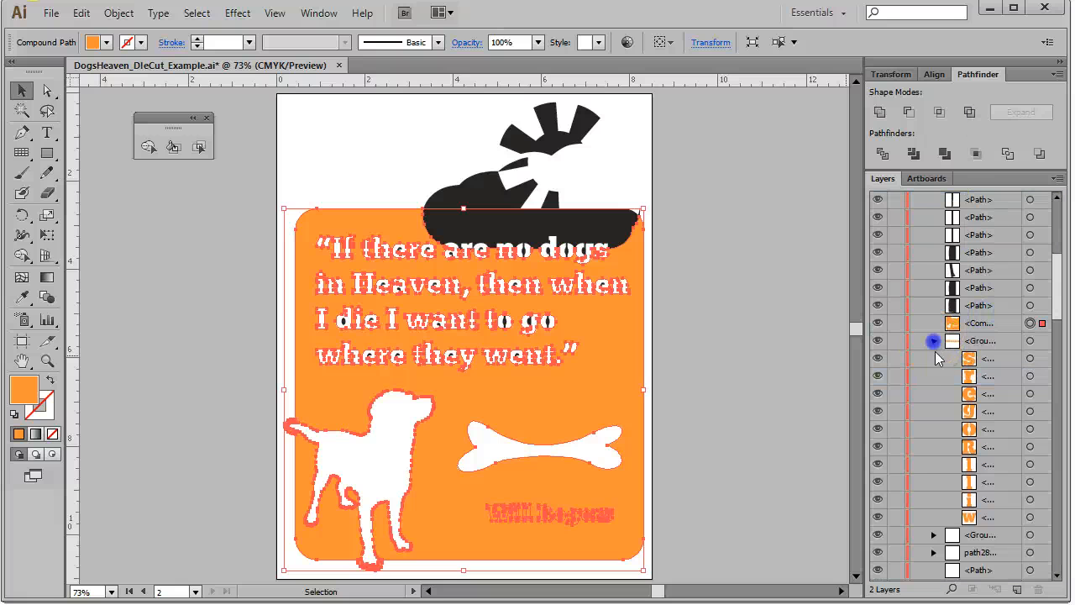
pyautogui.click(877, 341)
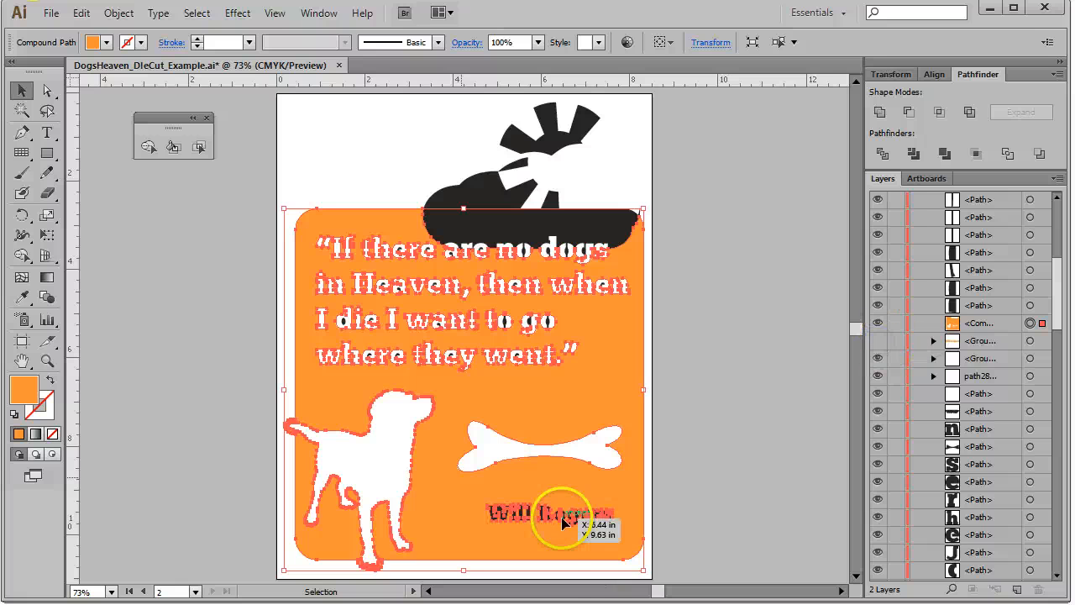
pyautogui.click(720, 408)
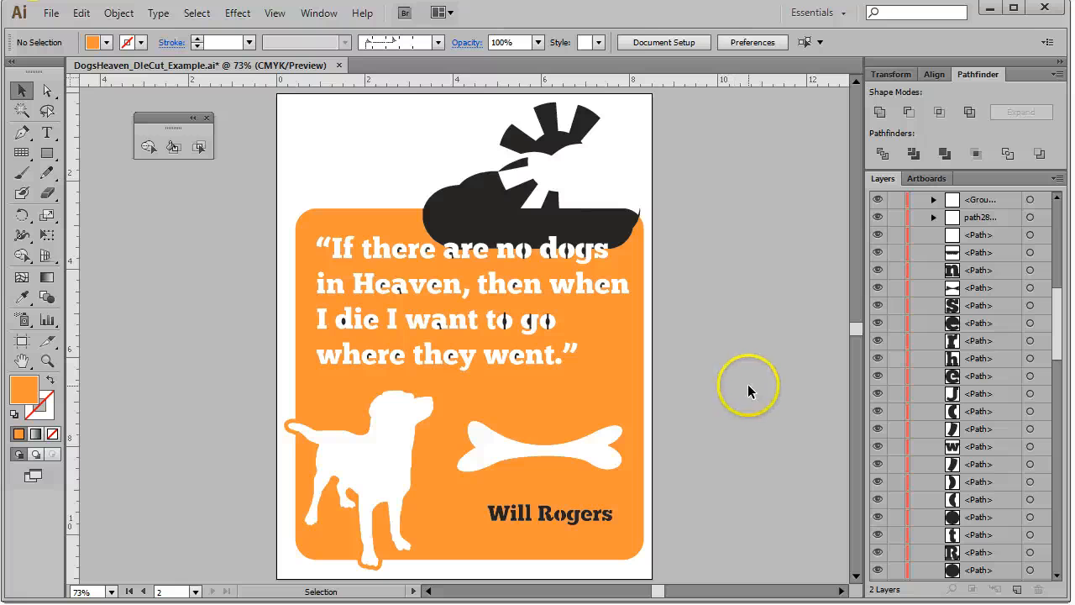
# Select all artwork in the Combining layer and merge the sun rays and cloud pieces into one shape with Shape Builder
pyautogui.scroll(2, 753, 385)
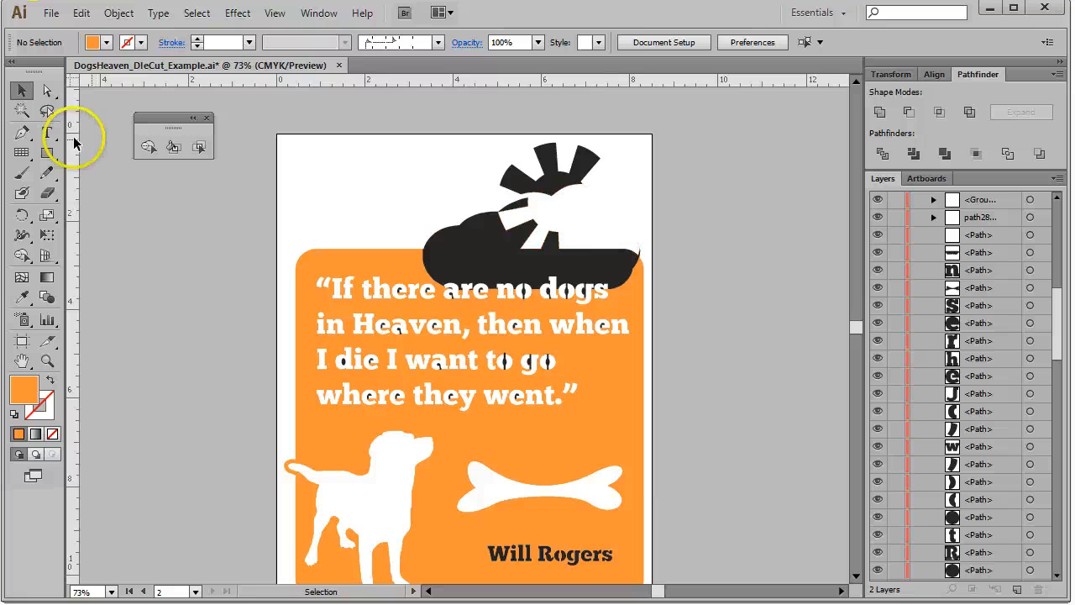
pyautogui.click(47, 360)
pyautogui.moveTo(403, 131); pyautogui.dragTo(711, 340)
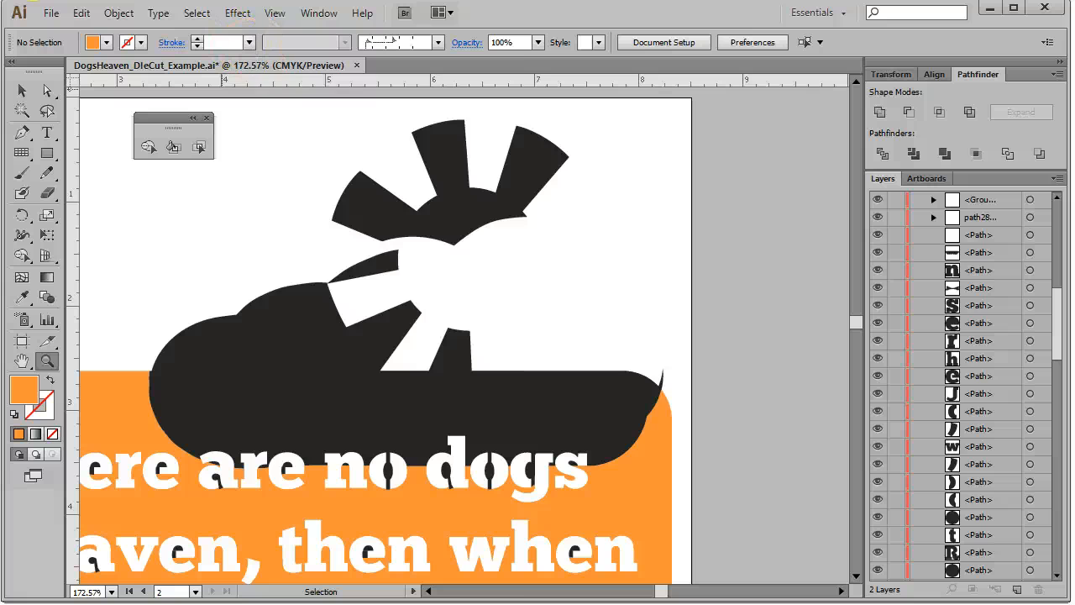
pyautogui.click(275, 13)
pyautogui.click(286, 32)
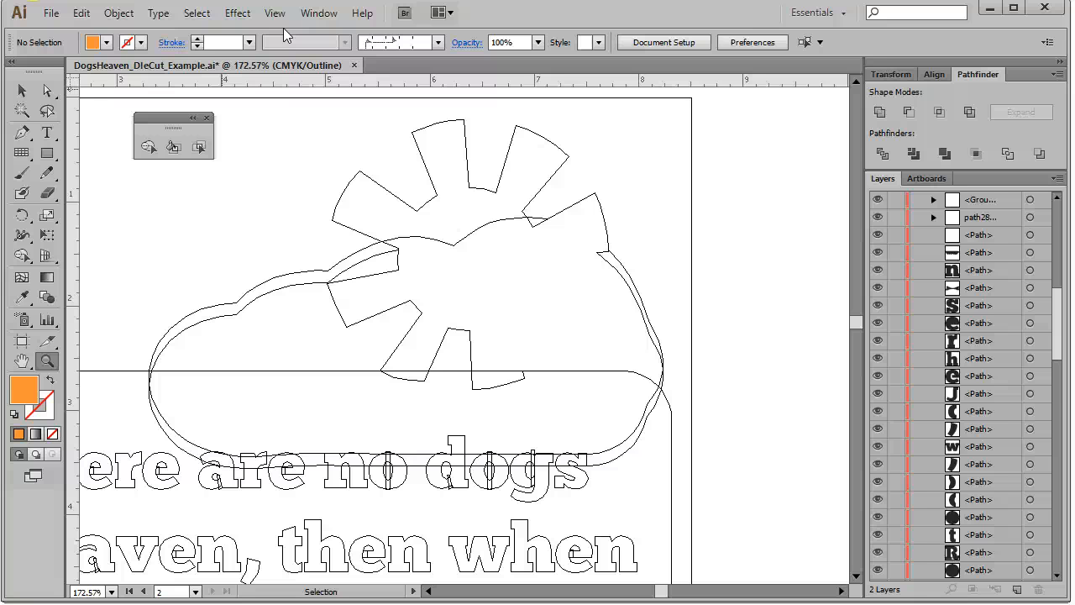
pyautogui.click(22, 255)
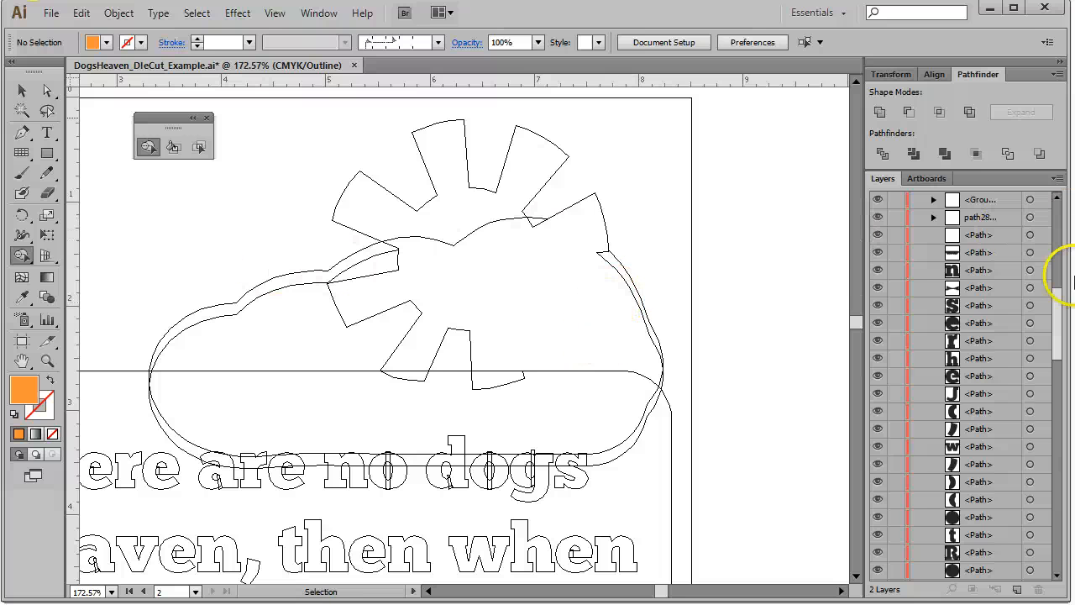
pyautogui.moveTo(1060, 324); pyautogui.dragTo(1072, 139)
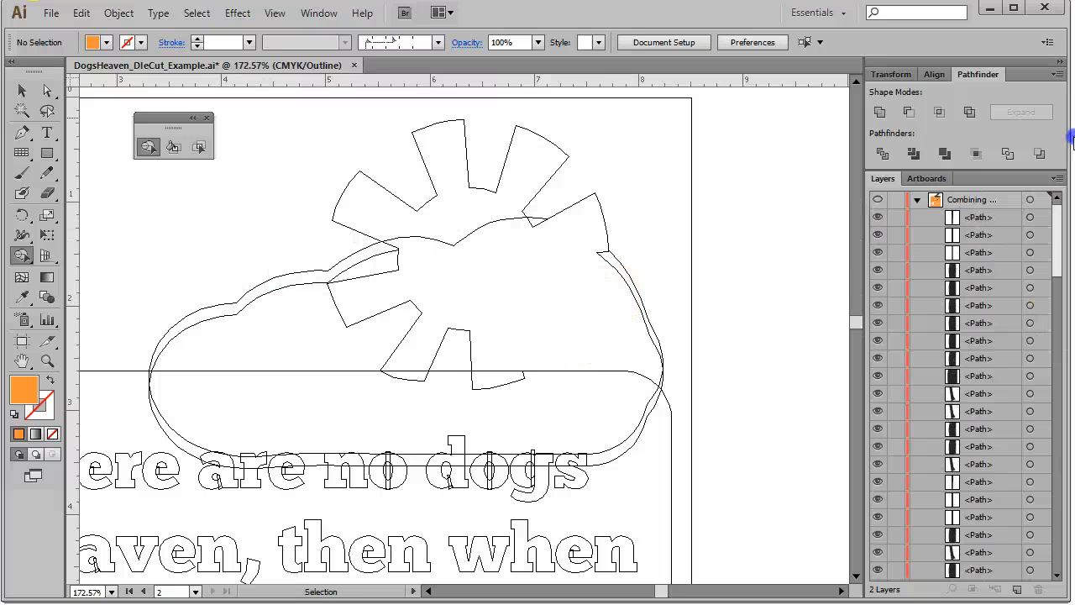
pyautogui.click(1030, 202)
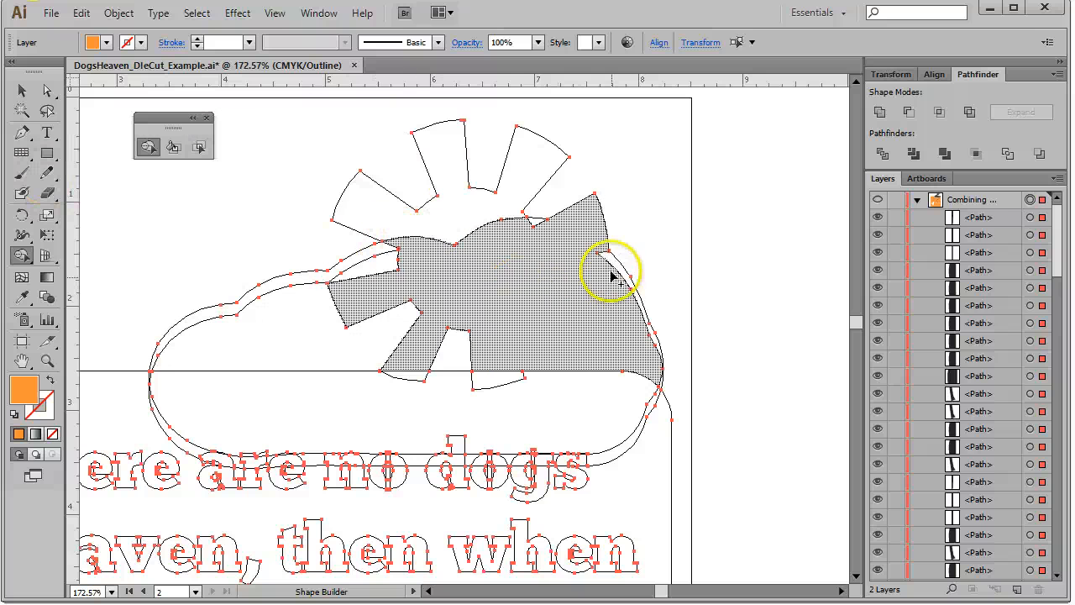
pyautogui.moveTo(617, 264); pyautogui.dragTo(493, 330)
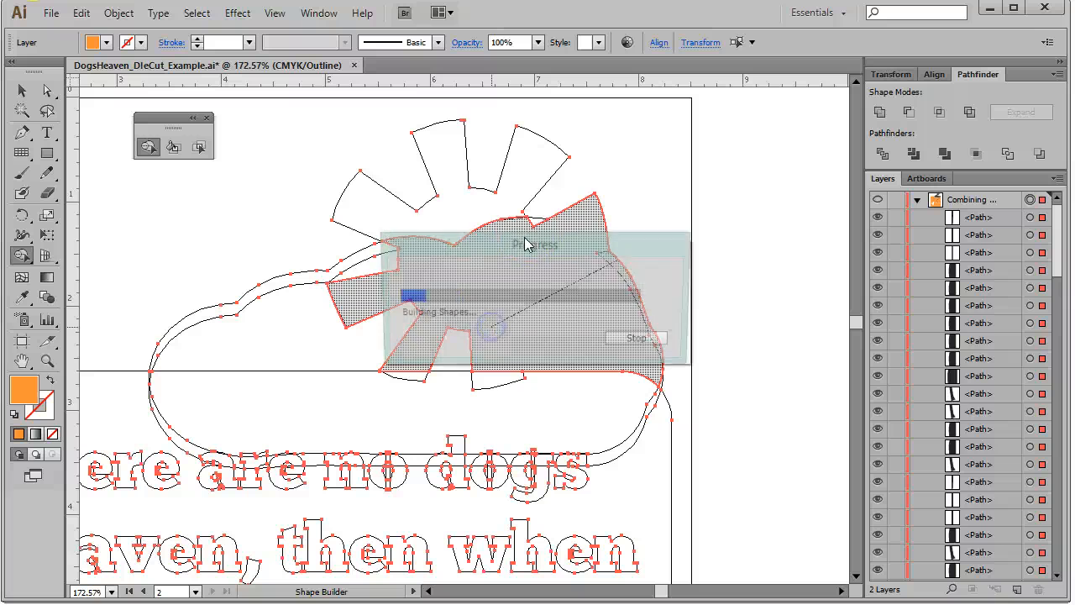
pyautogui.moveTo(536, 222); pyautogui.dragTo(496, 274)
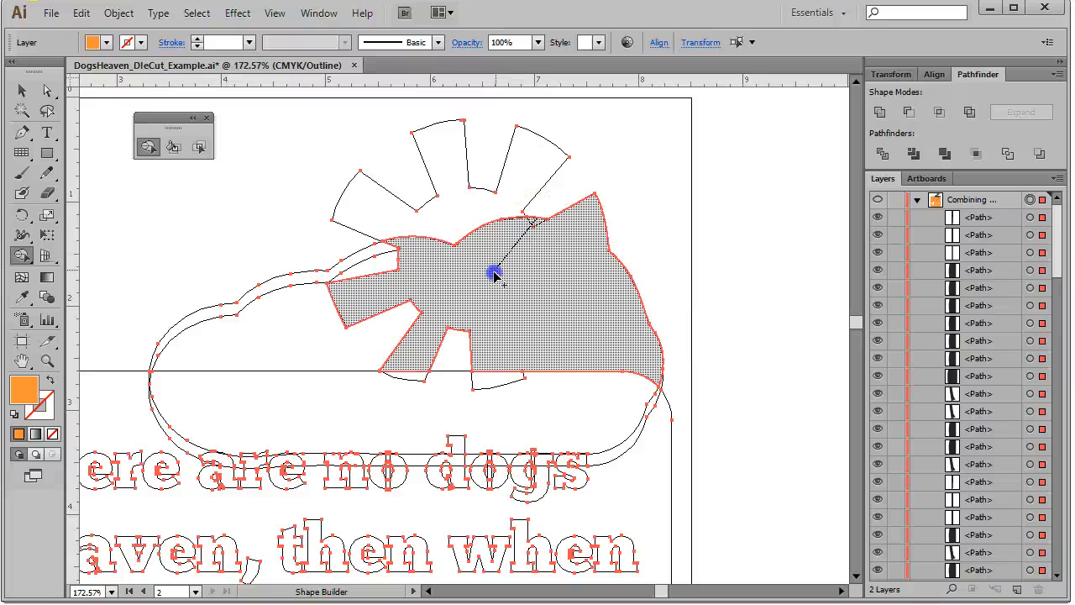
pyautogui.moveTo(471, 316); pyautogui.dragTo(493, 415)
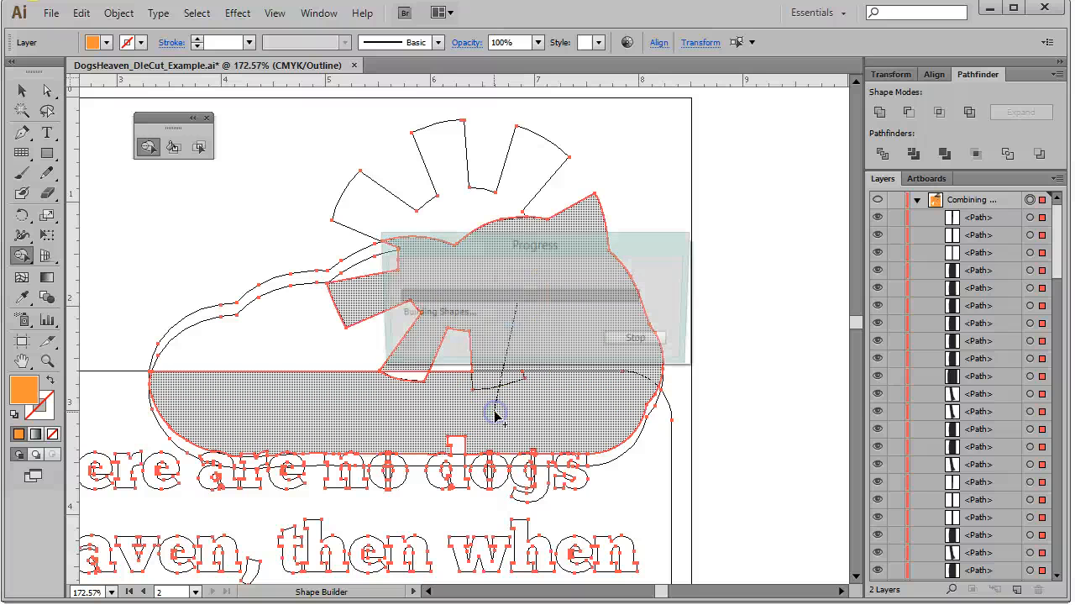
pyautogui.moveTo(514, 348)
pyautogui.mouseDown()
pyautogui.moveTo(394, 378)
pyautogui.moveTo(356, 400)
pyautogui.mouseUp()
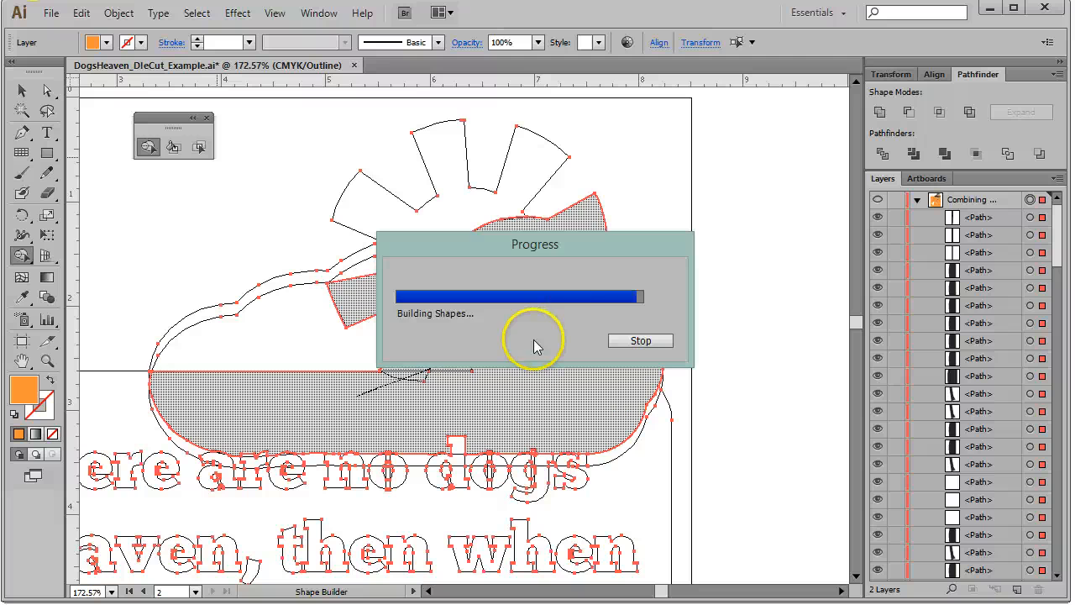
pyautogui.moveTo(540, 338)
pyautogui.mouseDown()
pyautogui.moveTo(335, 346)
pyautogui.moveTo(185, 329)
pyautogui.mouseUp()
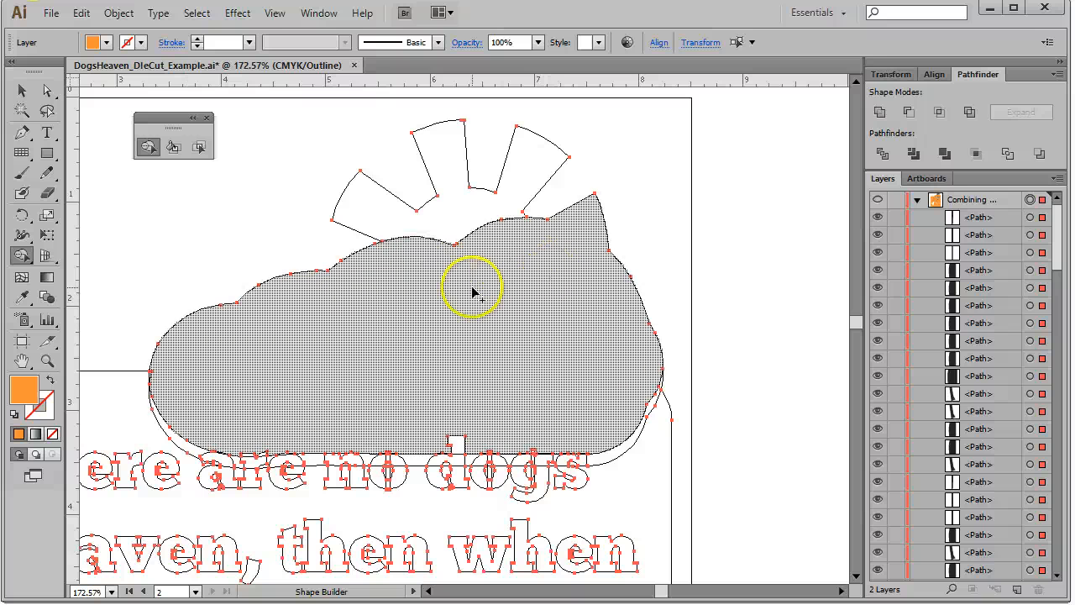
pyautogui.moveTo(472, 289); pyautogui.dragTo(447, 224)
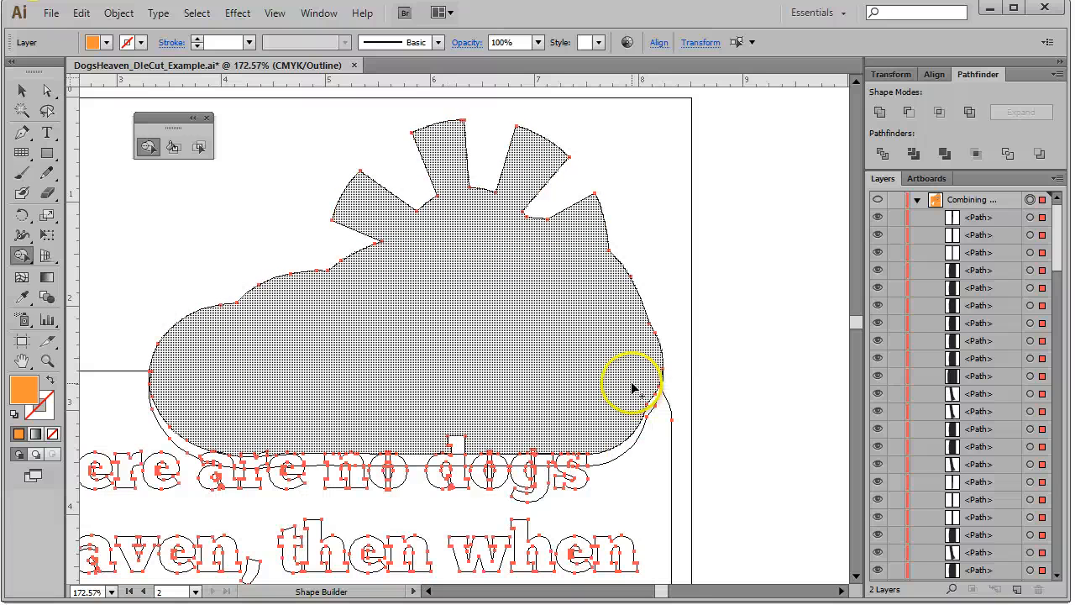
# Merge the cloud's lower edge into the orange background panel with Shape Builder
pyautogui.moveTo(635, 388)
pyautogui.mouseDown()
pyautogui.moveTo(607, 374)
pyautogui.moveTo(622, 395)
pyautogui.moveTo(611, 457)
pyautogui.mouseUp()
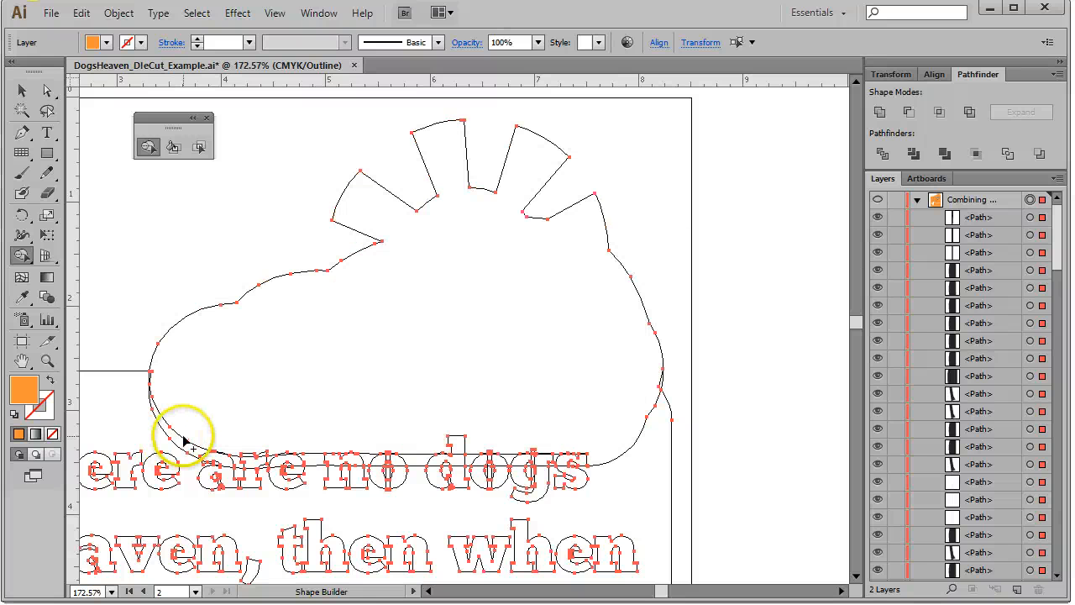
pyautogui.moveTo(182, 447); pyautogui.dragTo(190, 434)
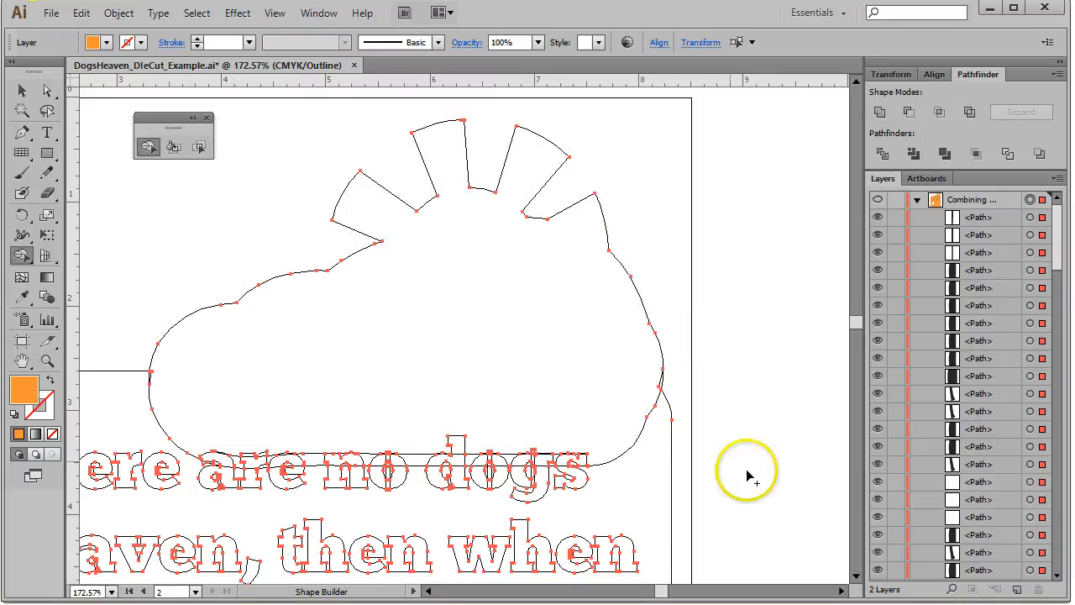
pyautogui.moveTo(653, 513); pyautogui.dragTo(635, 409)
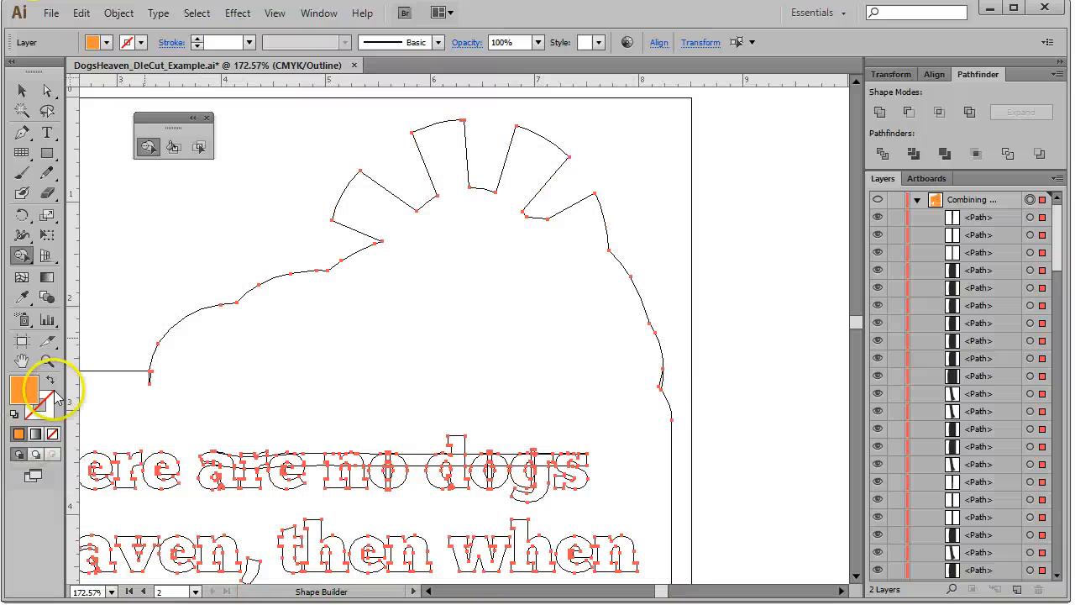
# Zoom into the 'are no dogs' line and merge the split pieces of the 'n' with Shape Builder
pyautogui.click(47, 360)
pyautogui.moveTo(172, 406); pyautogui.dragTo(288, 497)
pyautogui.moveTo(371, 502); pyautogui.dragTo(689, 528)
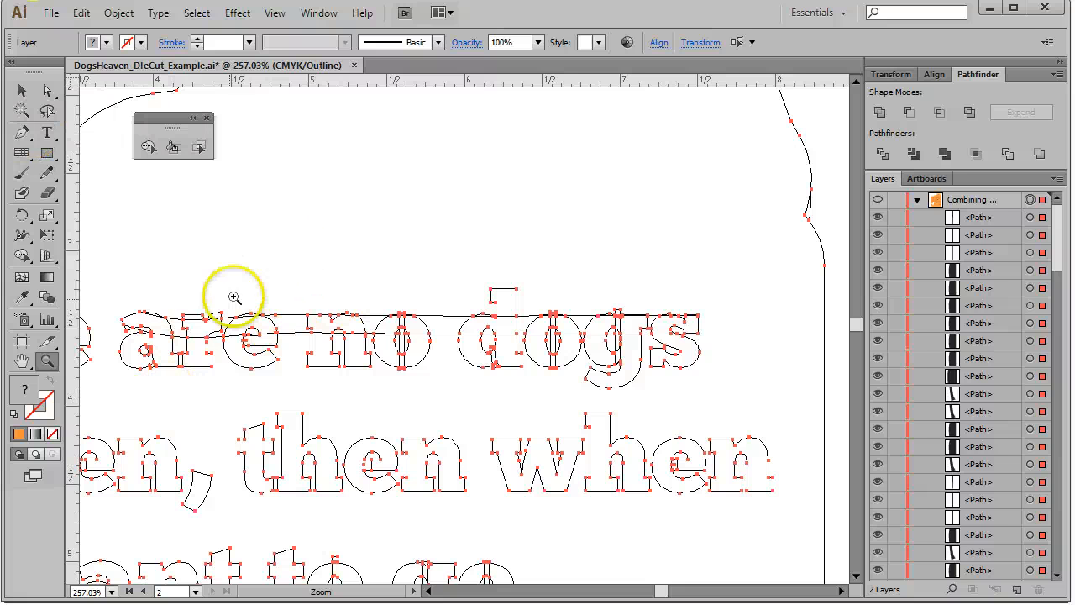
pyautogui.click(148, 146)
pyautogui.moveTo(269, 241); pyautogui.dragTo(290, 333)
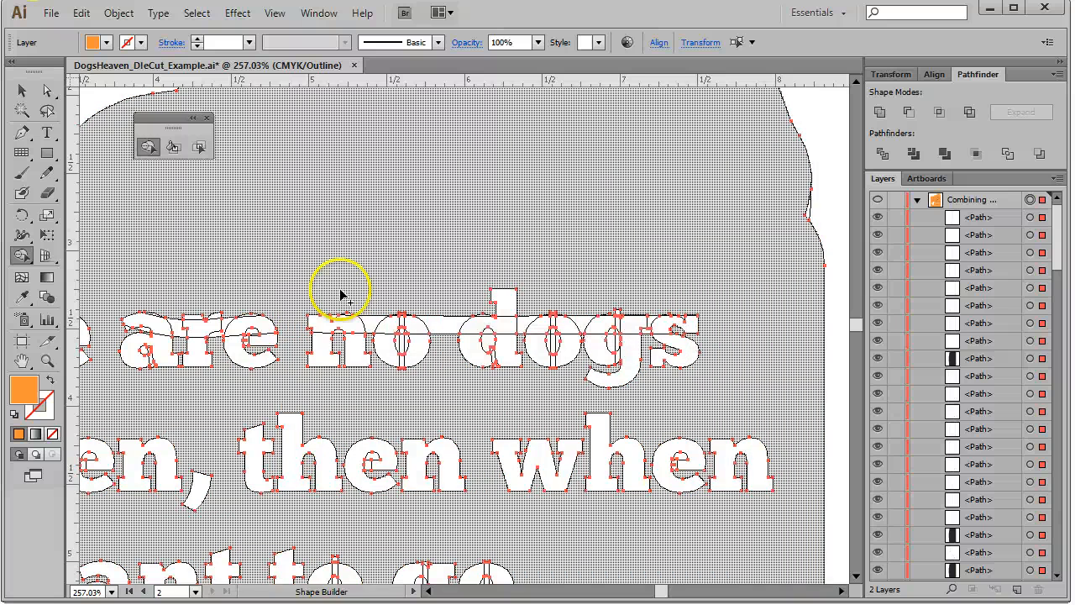
pyautogui.moveTo(340, 292); pyautogui.dragTo(334, 319)
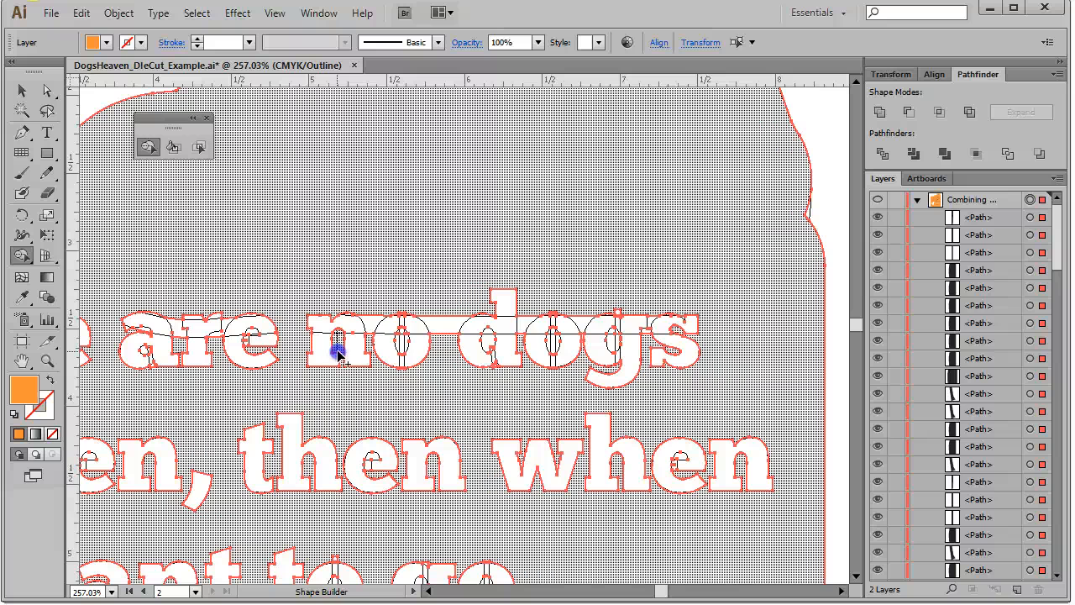
pyautogui.click(339, 344)
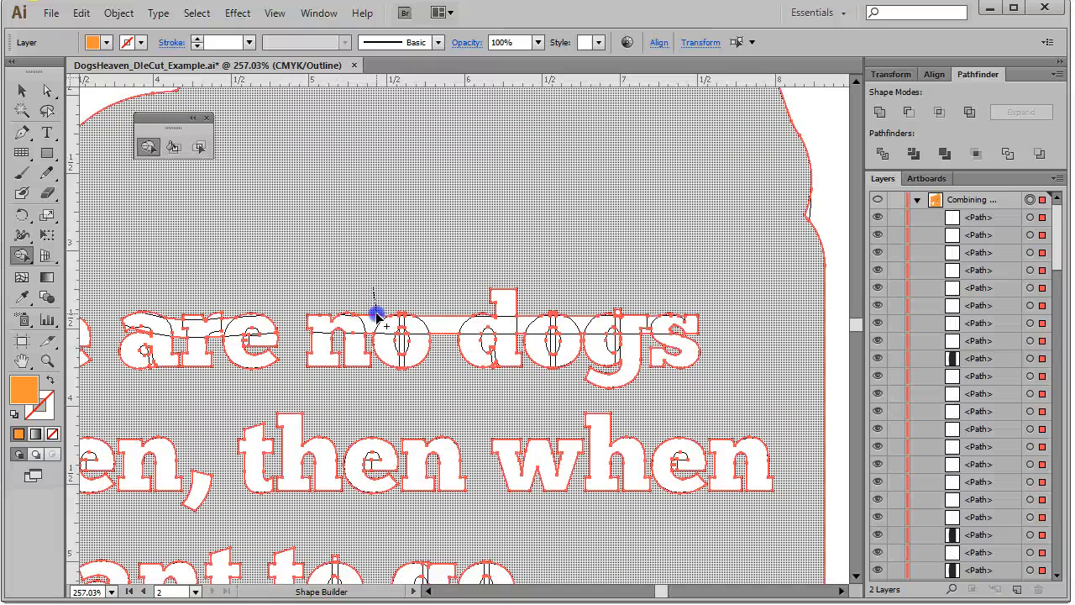
# Merge the split pieces of the 'o' in 'no' and the 'd' in 'dogs' with Shape Builder
pyautogui.moveTo(372, 324); pyautogui.dragTo(372, 317)
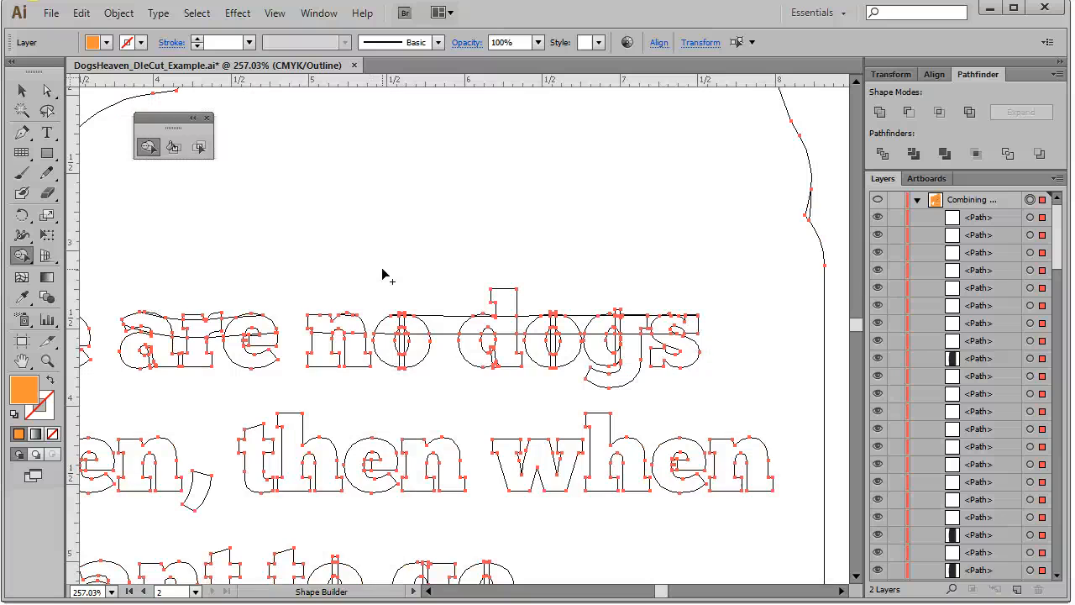
pyautogui.moveTo(389, 276)
pyautogui.mouseDown()
pyautogui.moveTo(409, 329)
pyautogui.moveTo(404, 376)
pyautogui.mouseUp()
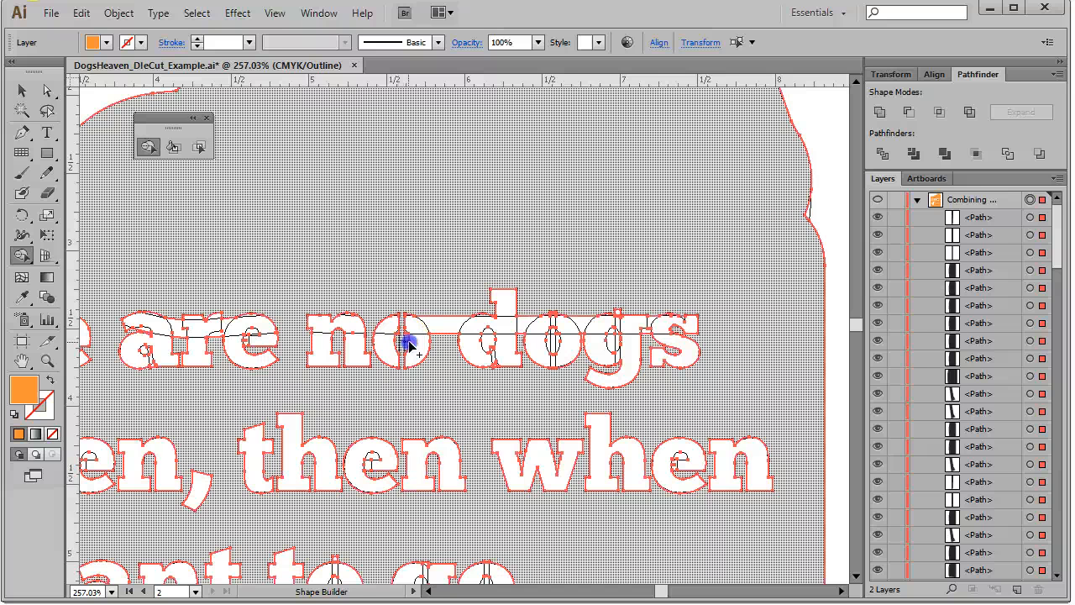
pyautogui.moveTo(409, 343); pyautogui.dragTo(412, 340)
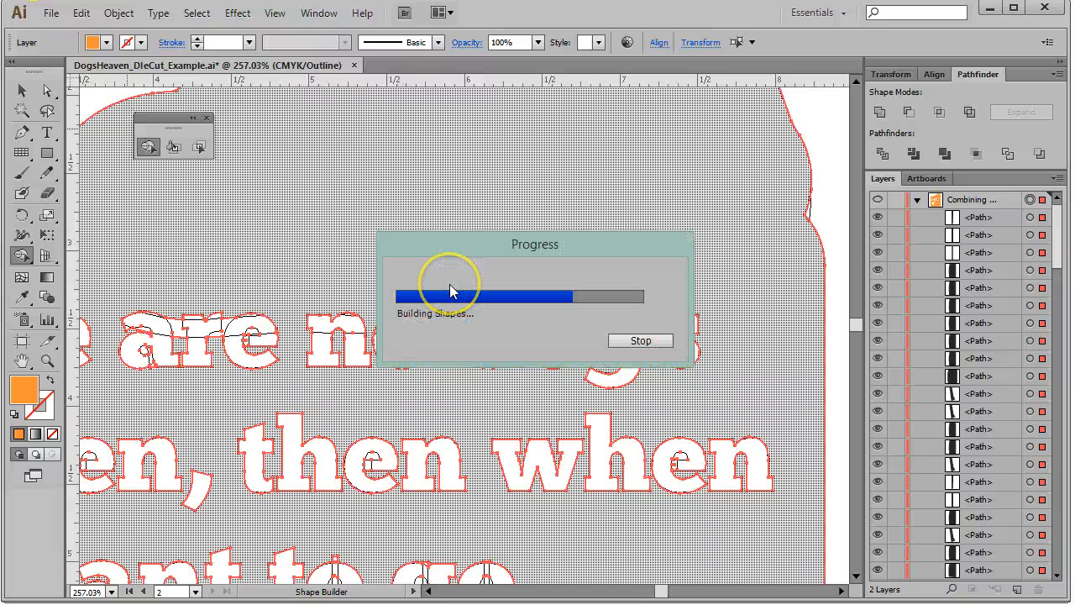
pyautogui.moveTo(436, 288)
pyautogui.mouseDown()
pyautogui.moveTo(435, 313)
pyautogui.moveTo(434, 283)
pyautogui.moveTo(452, 345)
pyautogui.mouseUp()
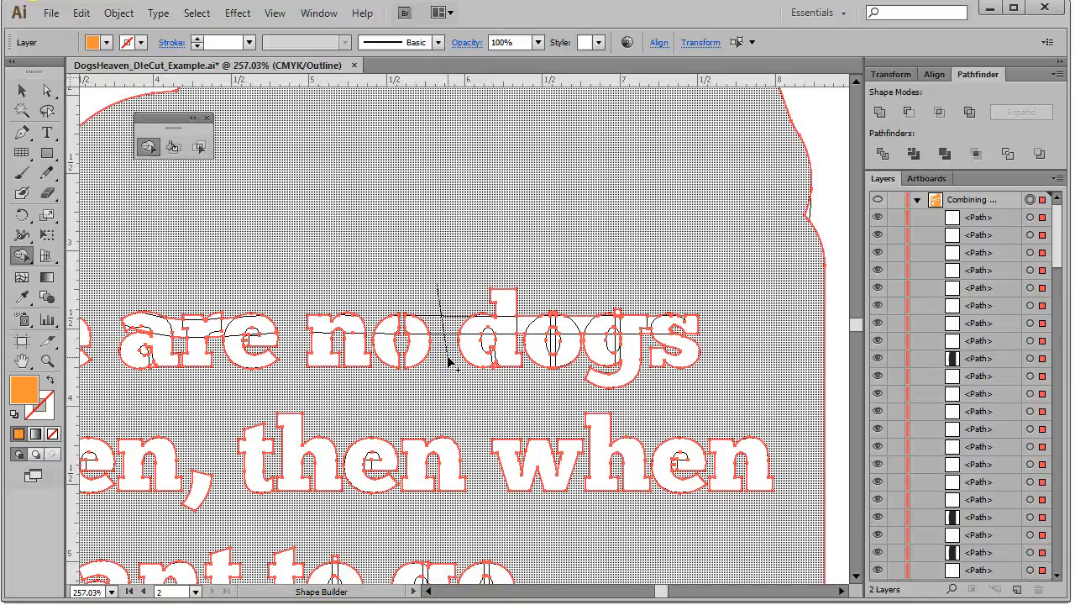
pyautogui.moveTo(447, 360); pyautogui.dragTo(483, 338)
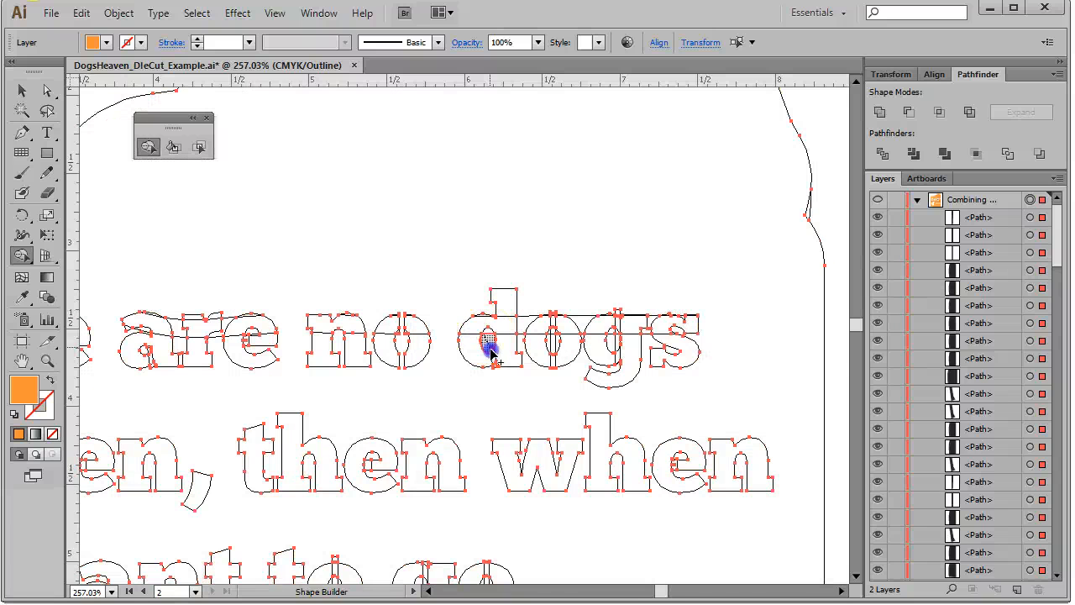
pyautogui.click(493, 357)
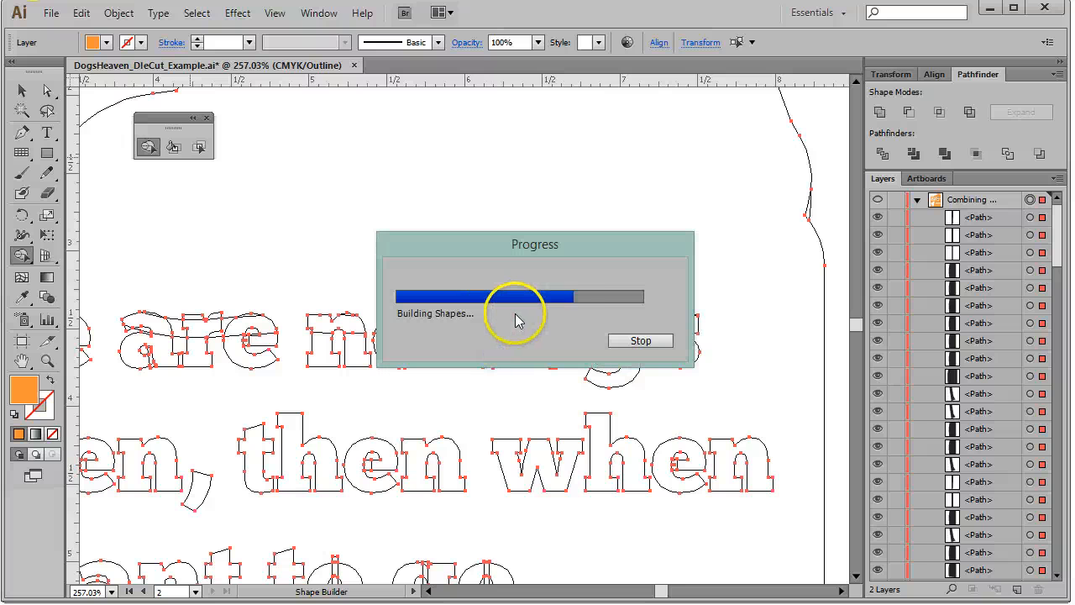
pyautogui.click(489, 334)
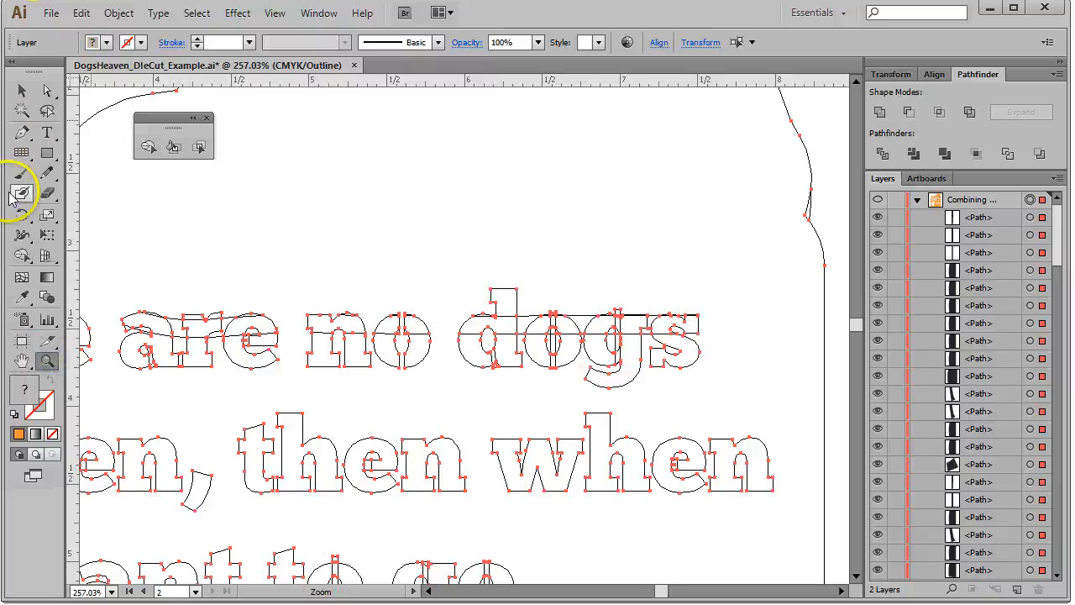
# Switch to Preview mode to check the merged letters, then deselect everything
pyautogui.click(21, 90)
pyautogui.click(275, 13)
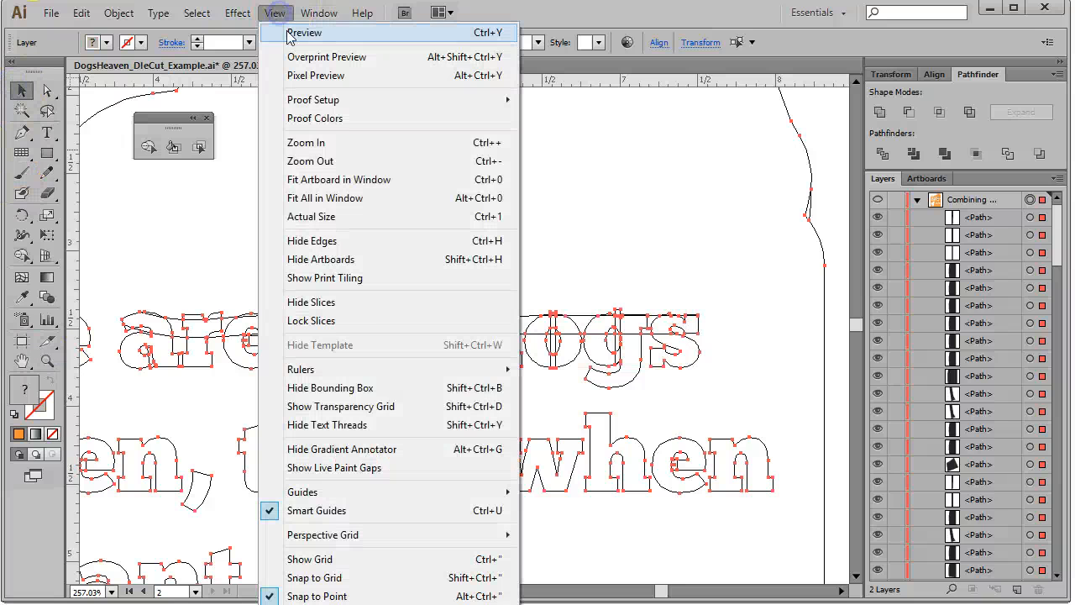
pyautogui.click(290, 31)
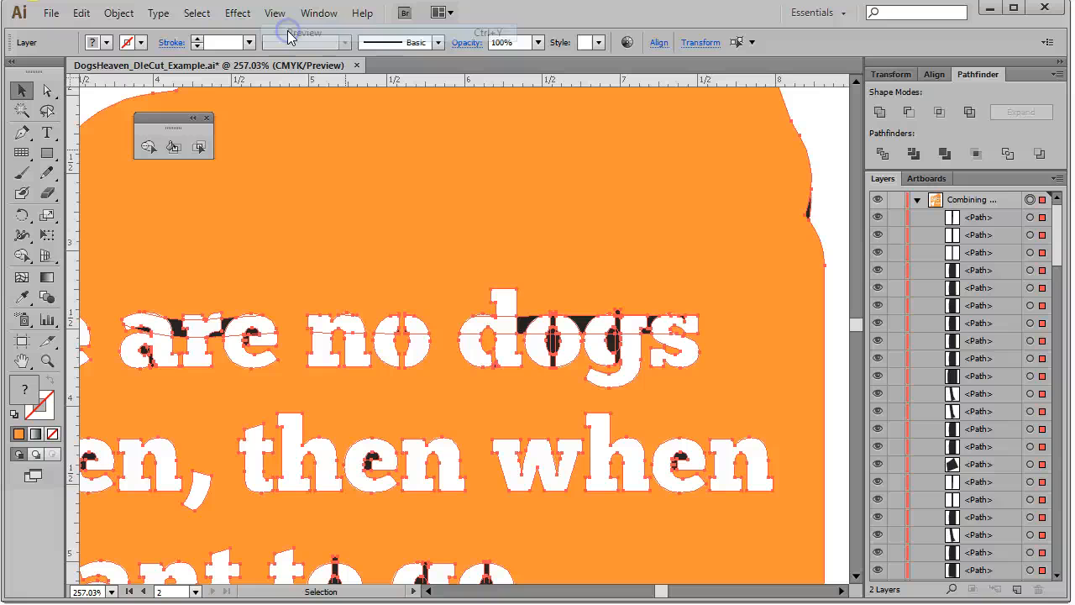
pyautogui.click(835, 181)
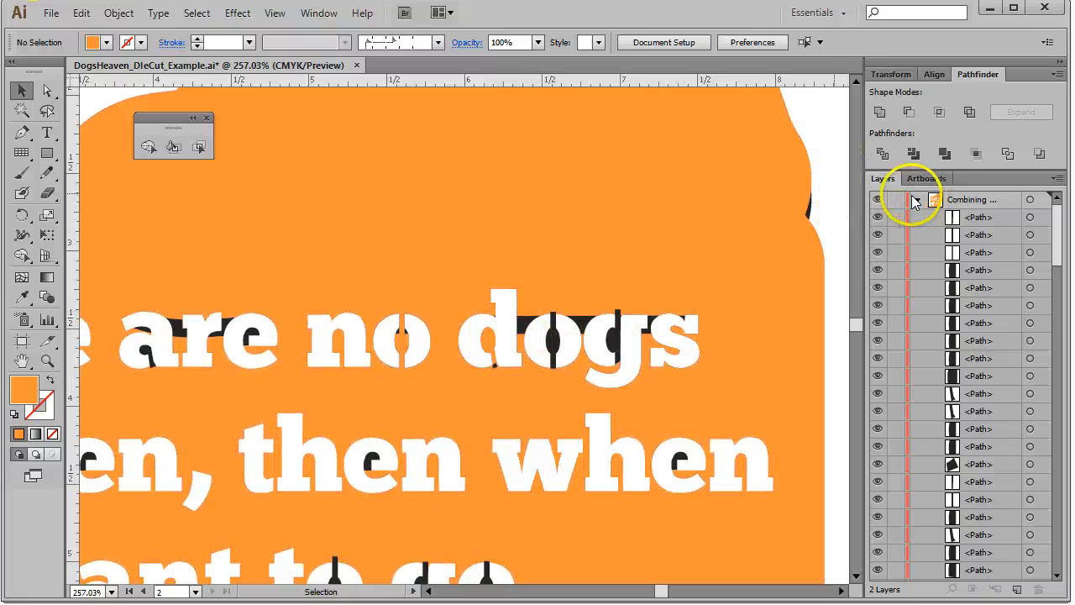
# Return to Outline view, select all artwork, and merge the split pieces of the 'o' in 'dogs' with Shape Builder
pyautogui.click(275, 13)
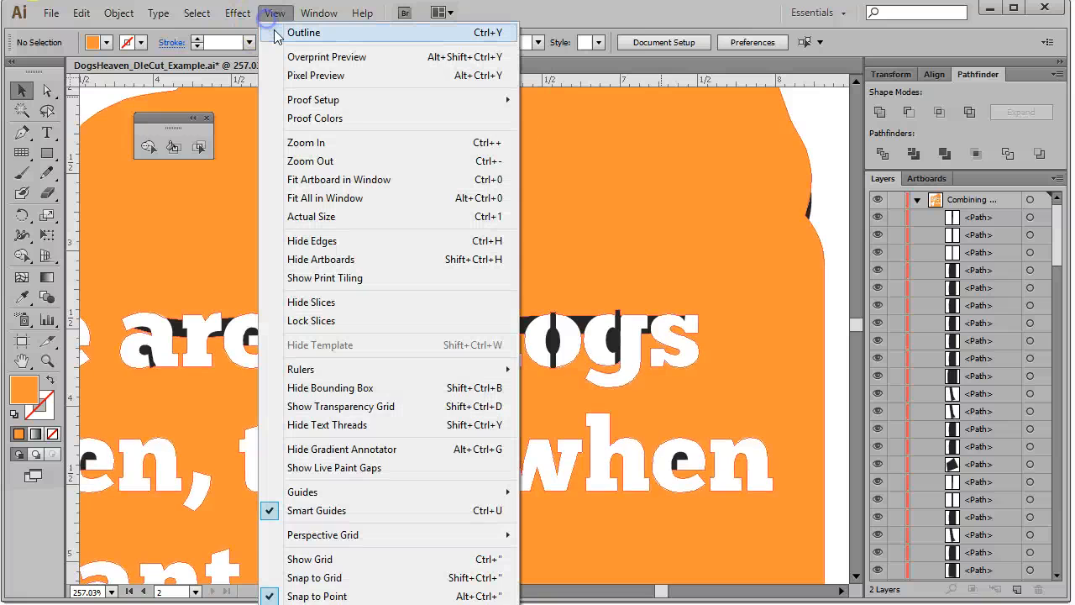
pyautogui.click(281, 32)
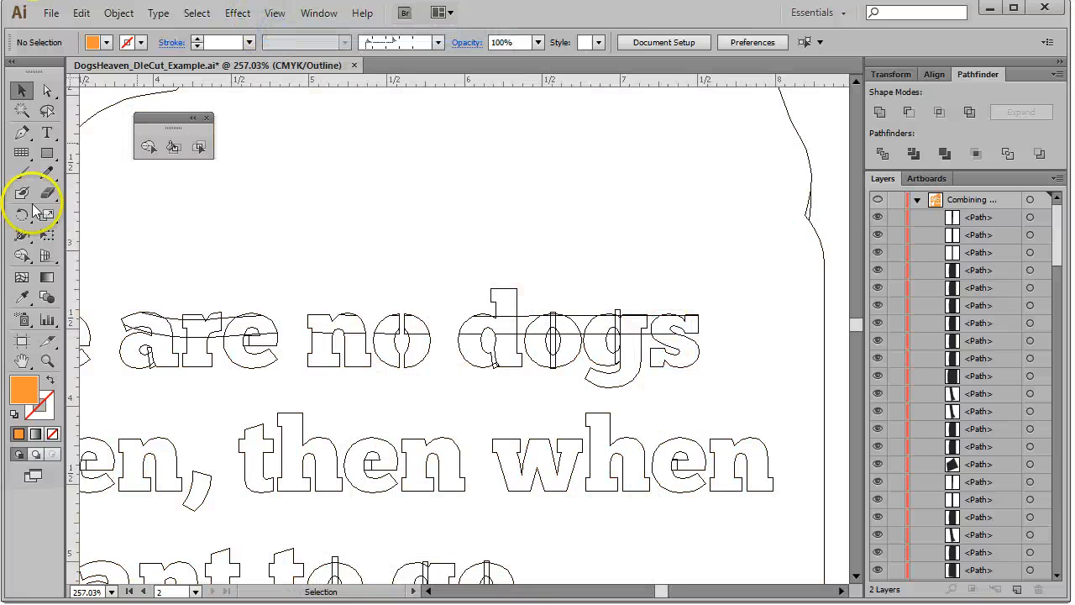
pyautogui.click(147, 146)
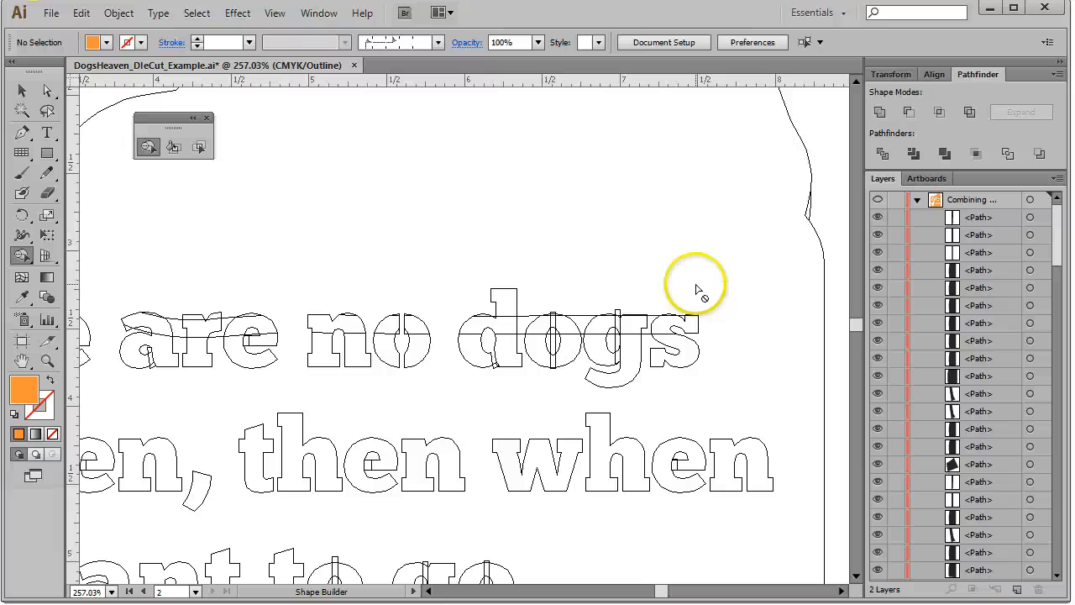
pyautogui.hotkey('ctrl', 'a')
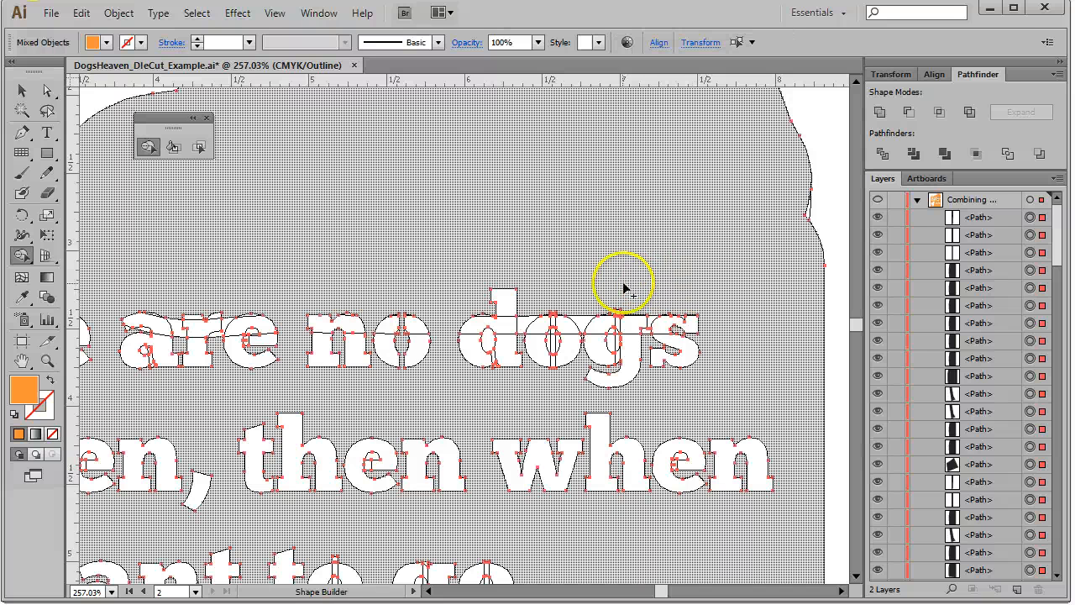
pyautogui.moveTo(581, 296); pyautogui.dragTo(585, 322)
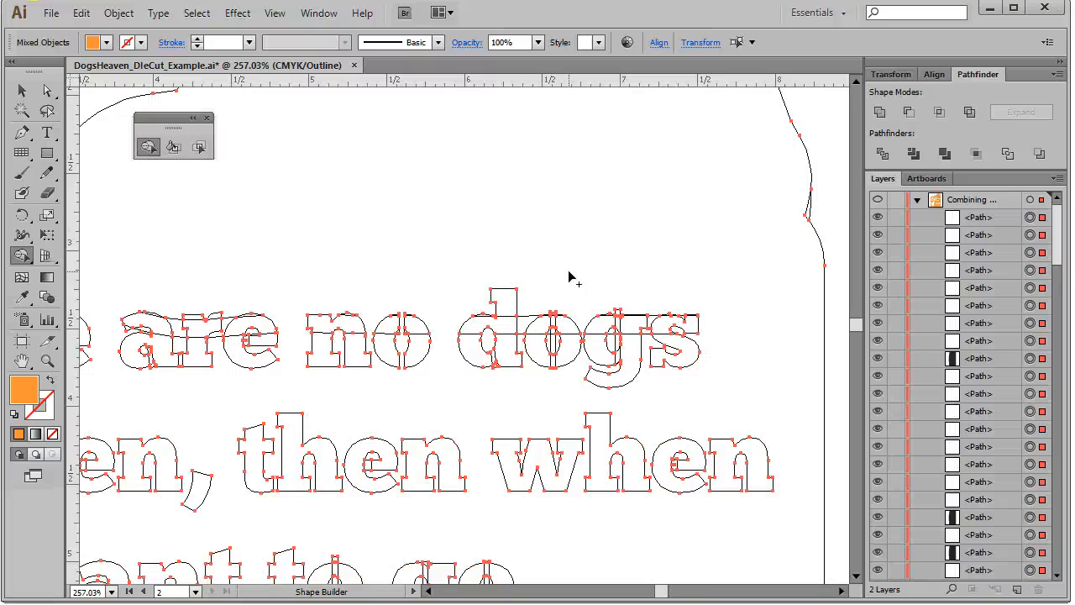
pyautogui.moveTo(557, 282); pyautogui.dragTo(554, 338)
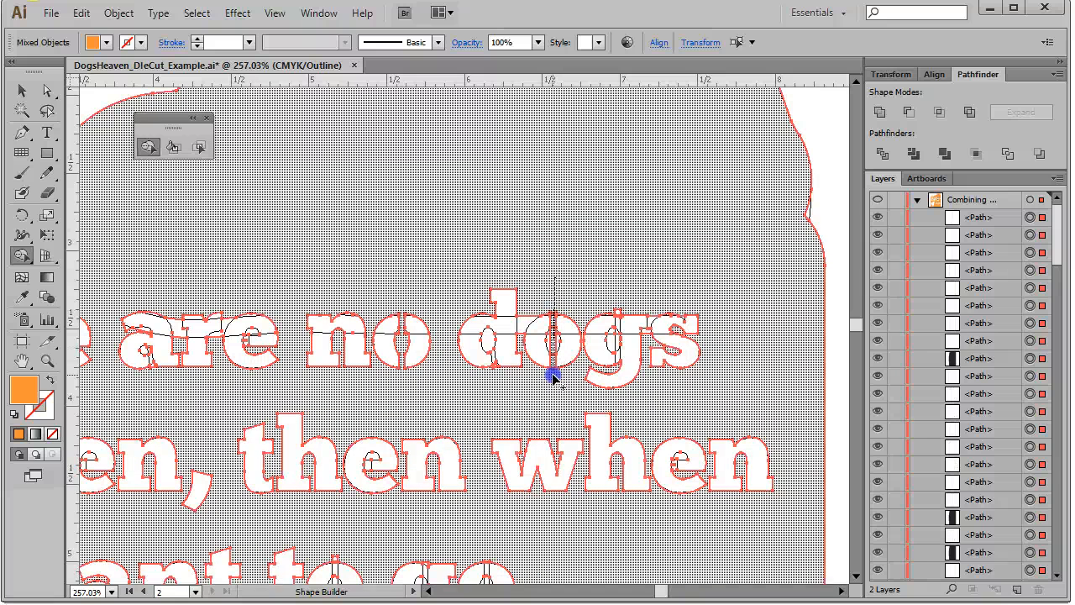
pyautogui.moveTo(553, 385); pyautogui.dragTo(553, 387)
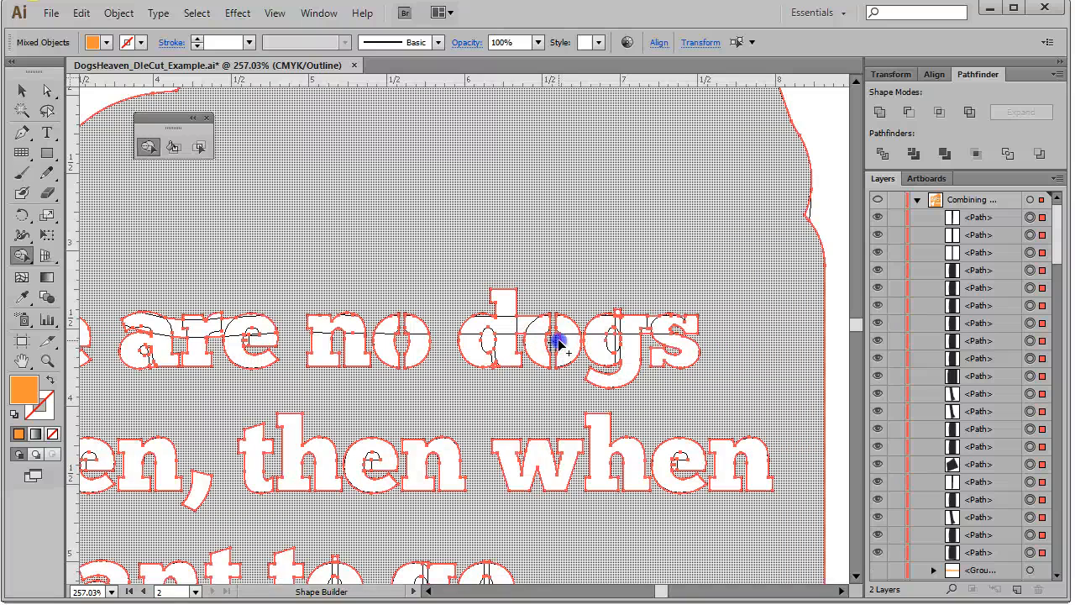
pyautogui.click(559, 342)
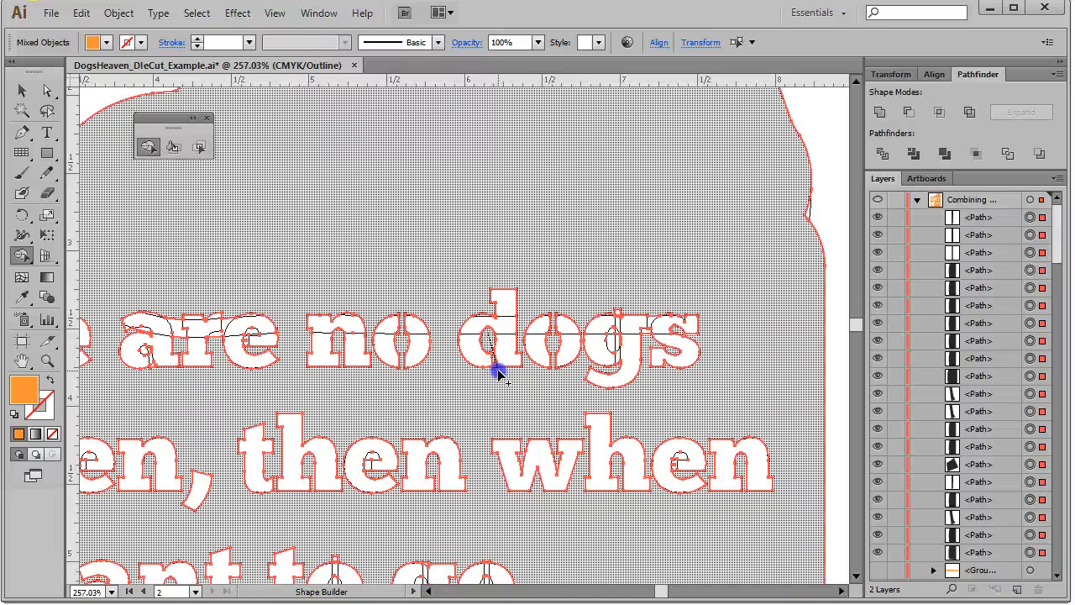
# Merge the remaining split pieces of the 'd', 'g' and 's' in 'dogs' with Shape Builder
pyautogui.click(498, 372)
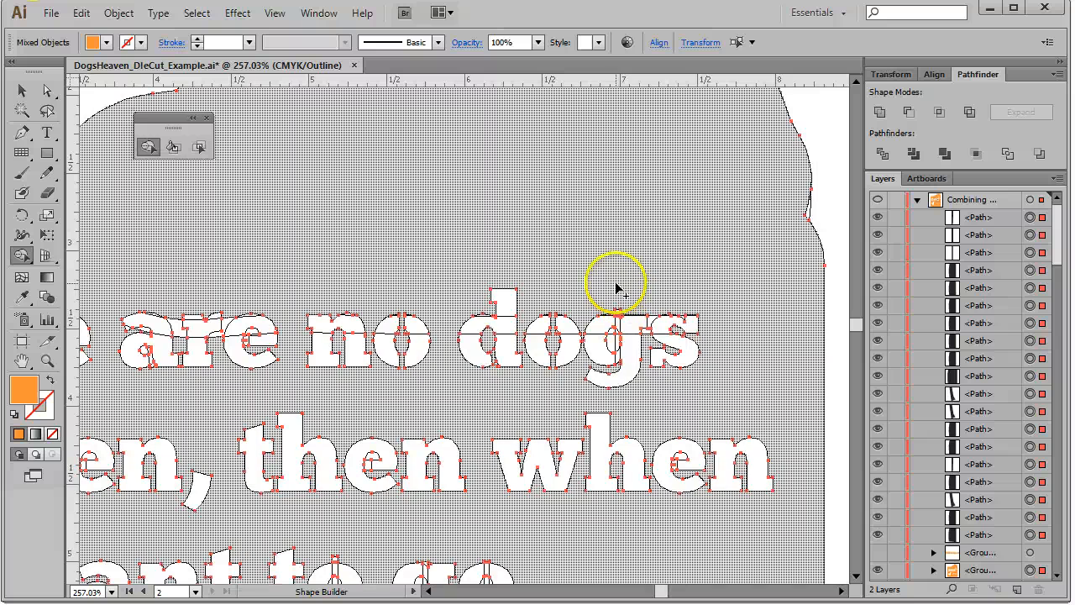
pyautogui.moveTo(617, 288); pyautogui.dragTo(617, 330)
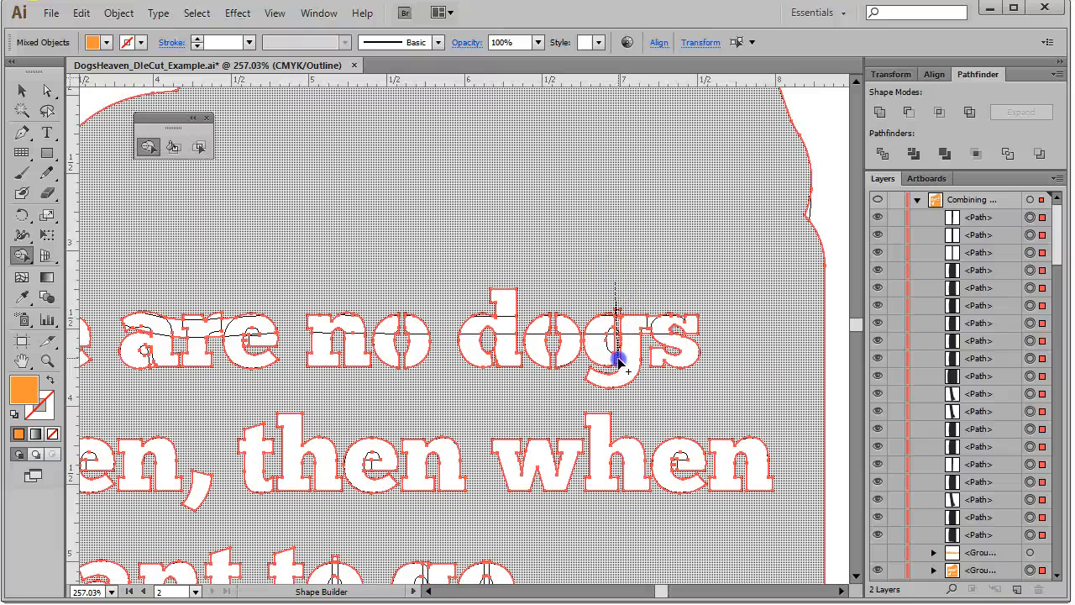
pyautogui.moveTo(617, 361); pyautogui.dragTo(619, 363)
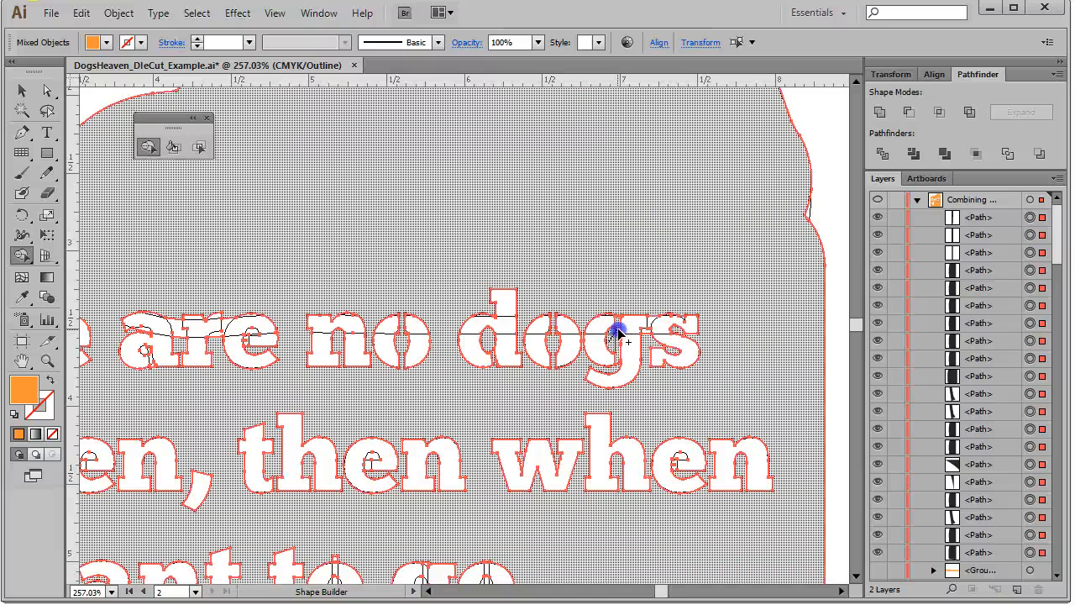
pyautogui.click(618, 335)
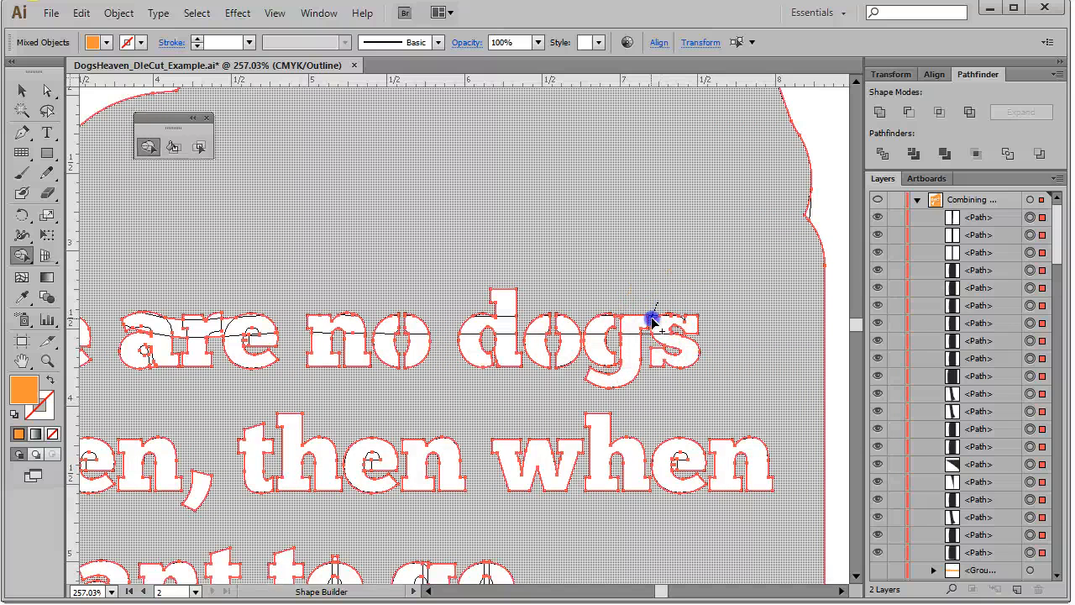
pyautogui.click(651, 321)
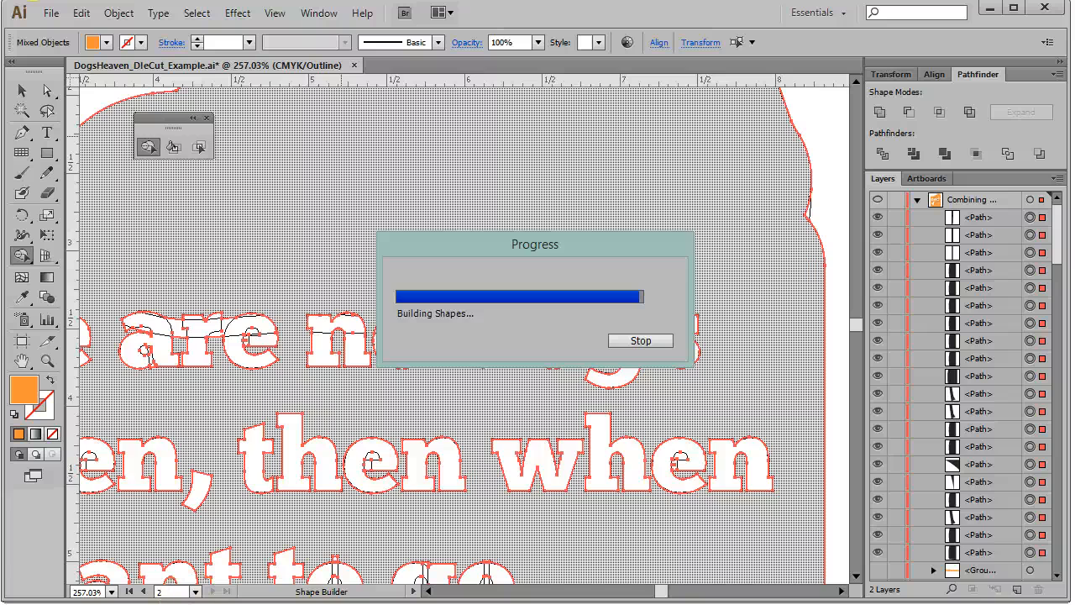
# Zoom in on the word 'when' and merge the pieces of its 'e' with Shape Builder
pyautogui.click(468, 461)
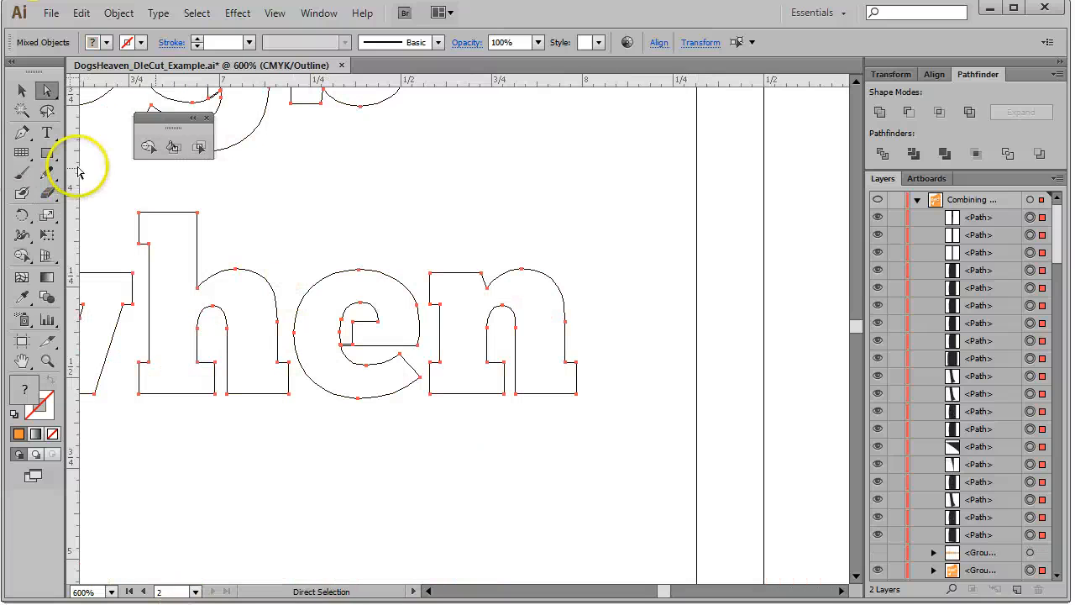
pyautogui.click(148, 146)
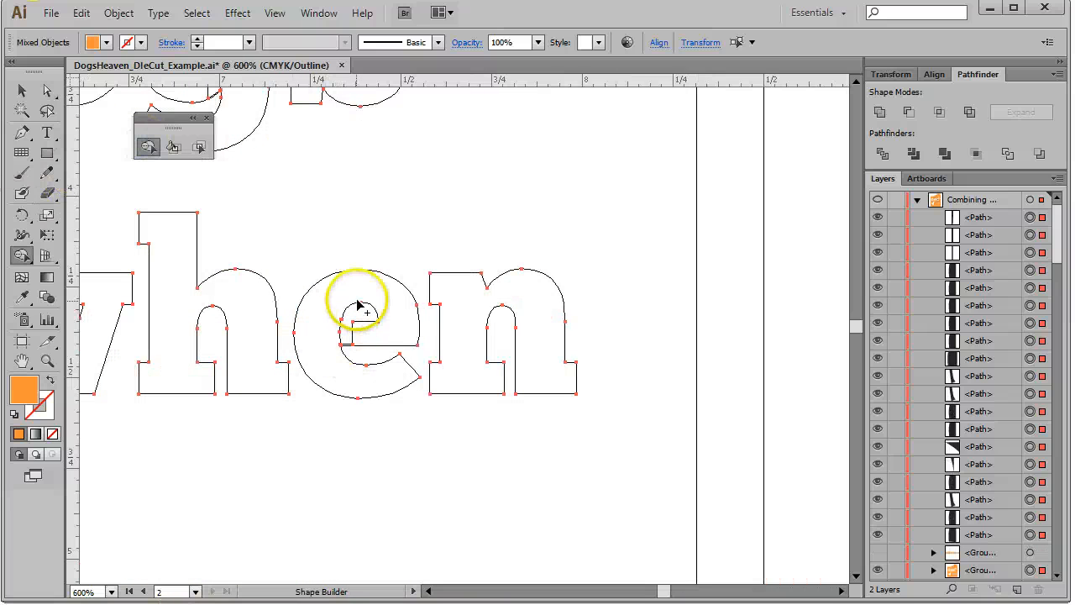
pyautogui.moveTo(360, 310); pyautogui.dragTo(347, 342)
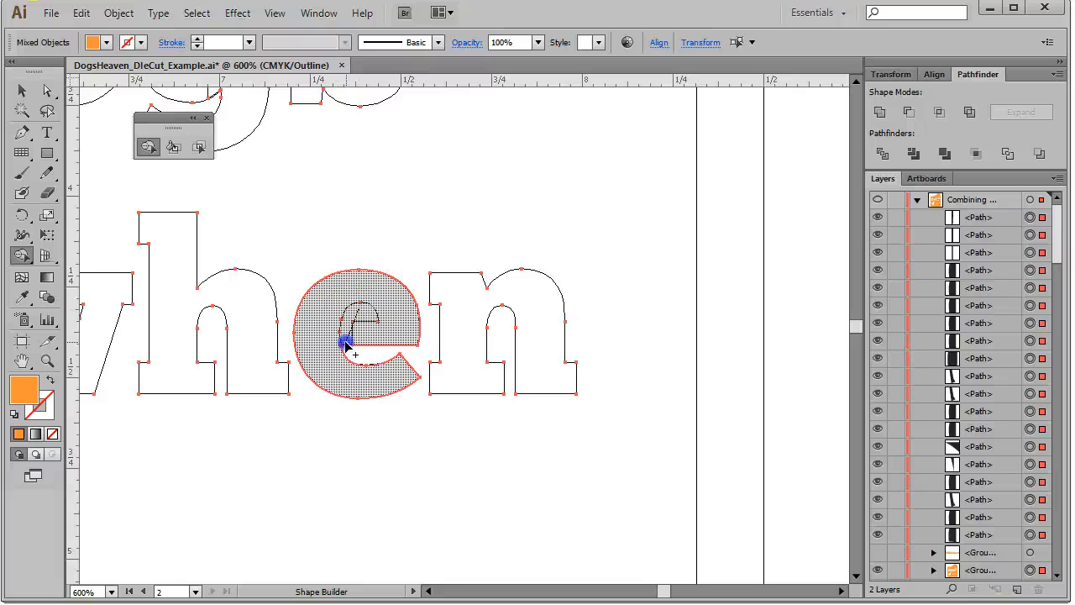
pyautogui.moveTo(346, 341); pyautogui.dragTo(346, 333)
pyautogui.click(356, 311)
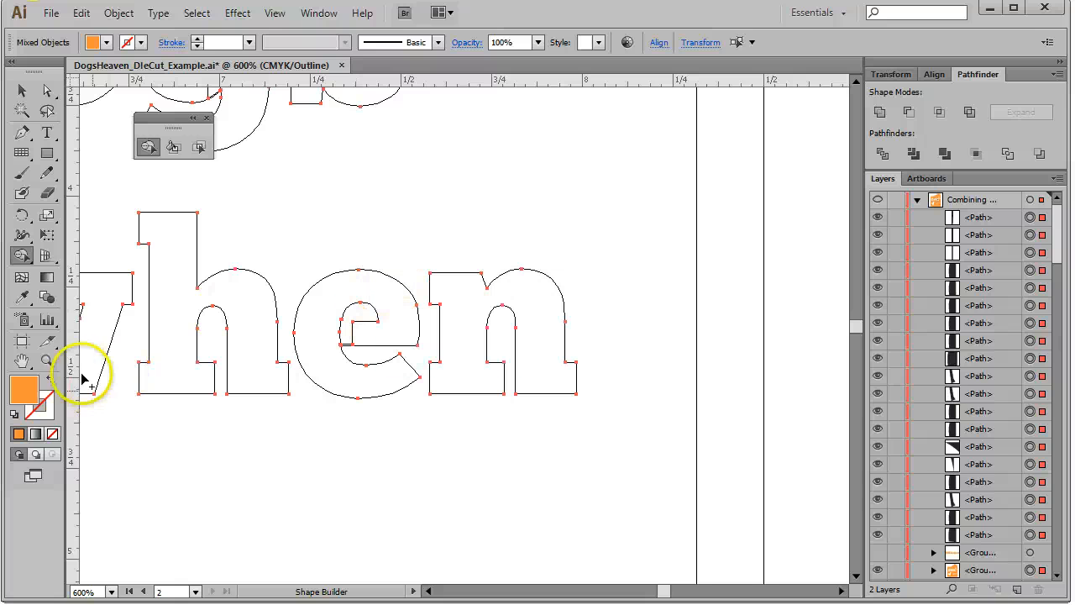
# Zoom in on the 'e' of 'when' and move the lower anchor points of its upper piece down to overlap the bowl
pyautogui.click(47, 361)
pyautogui.moveTo(304, 311); pyautogui.dragTo(393, 378)
pyautogui.click(47, 90)
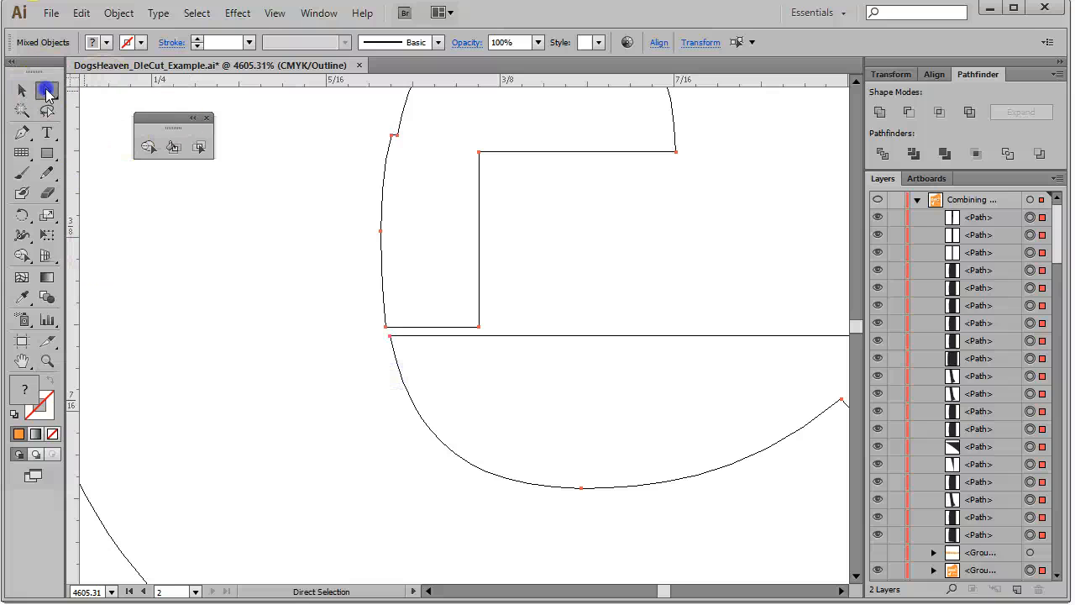
pyautogui.click(465, 394)
pyautogui.click(445, 325)
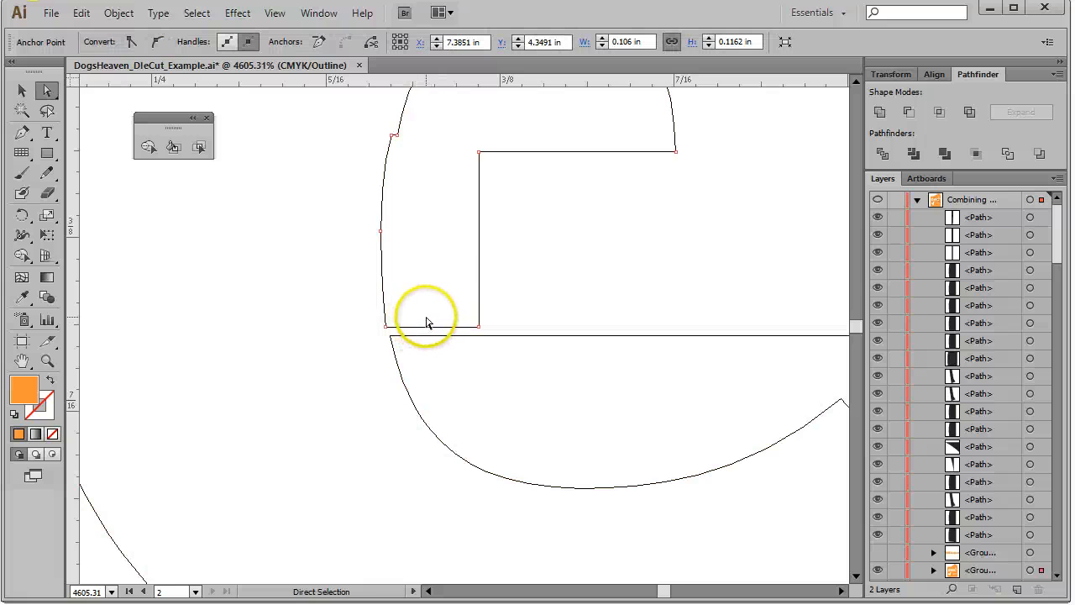
pyautogui.click(480, 329)
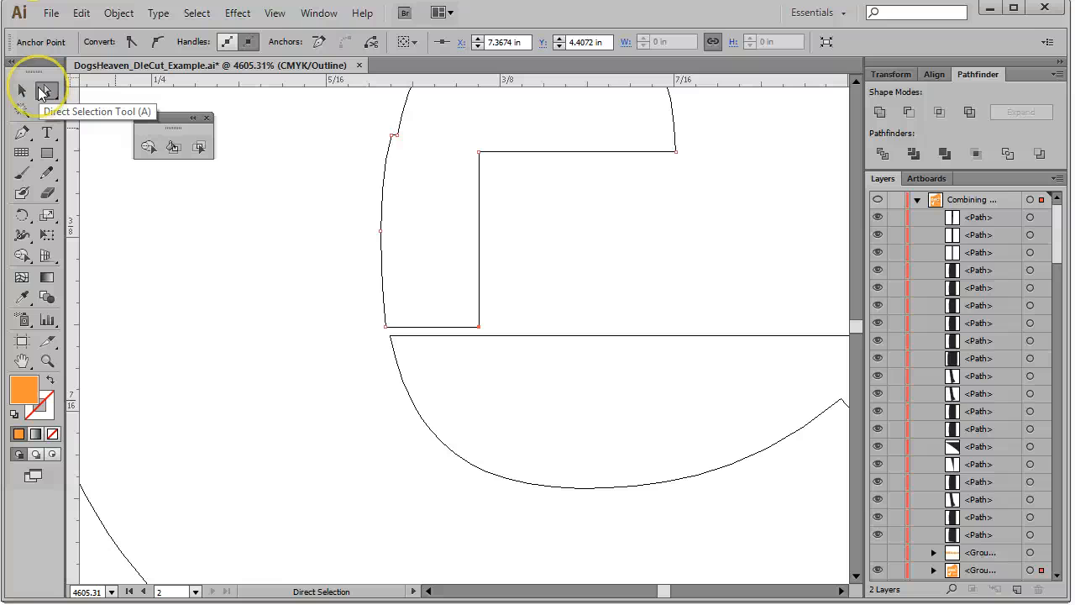
pyautogui.click(480, 329)
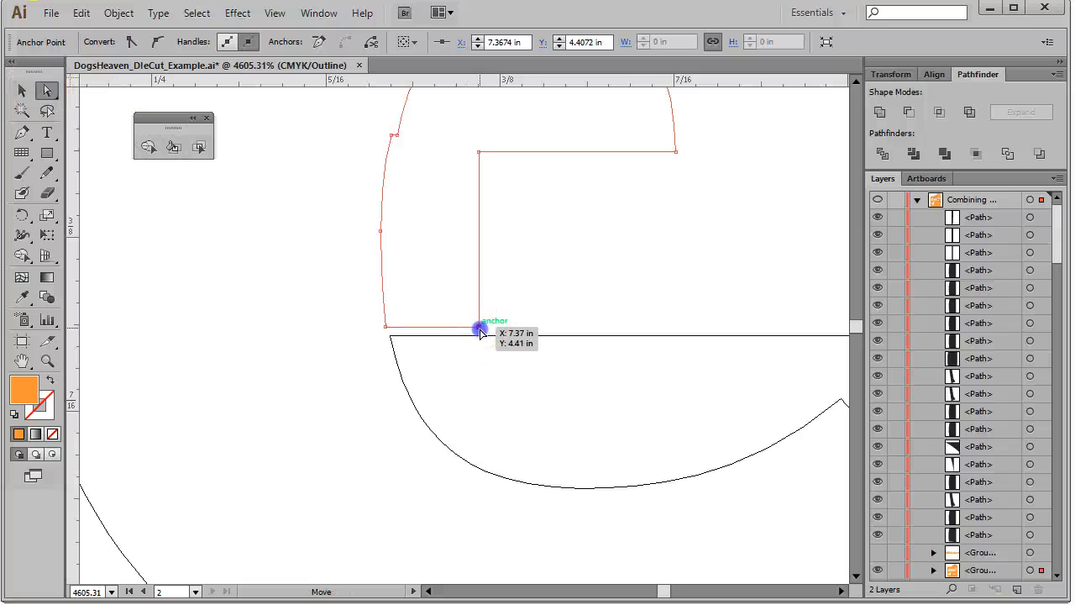
pyautogui.moveTo(480, 329); pyautogui.dragTo(479, 343)
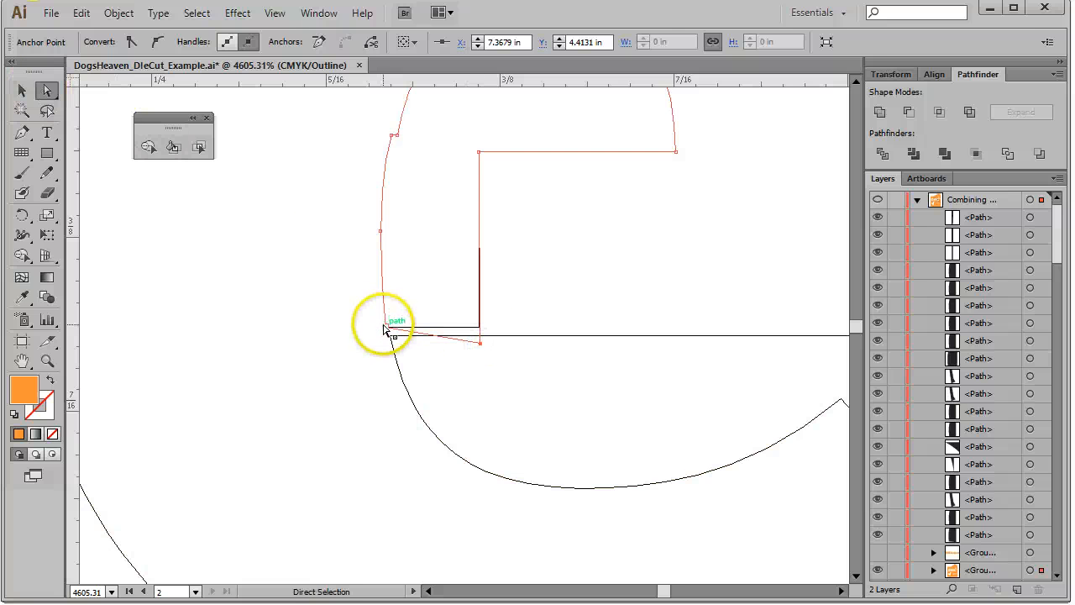
pyautogui.moveTo(384, 329); pyautogui.dragTo(392, 345)
# Move the upper-left anchor of the 'e''s upper piece up along the curve to close the gap, then deselect
pyautogui.scroll(4, 419, 251)
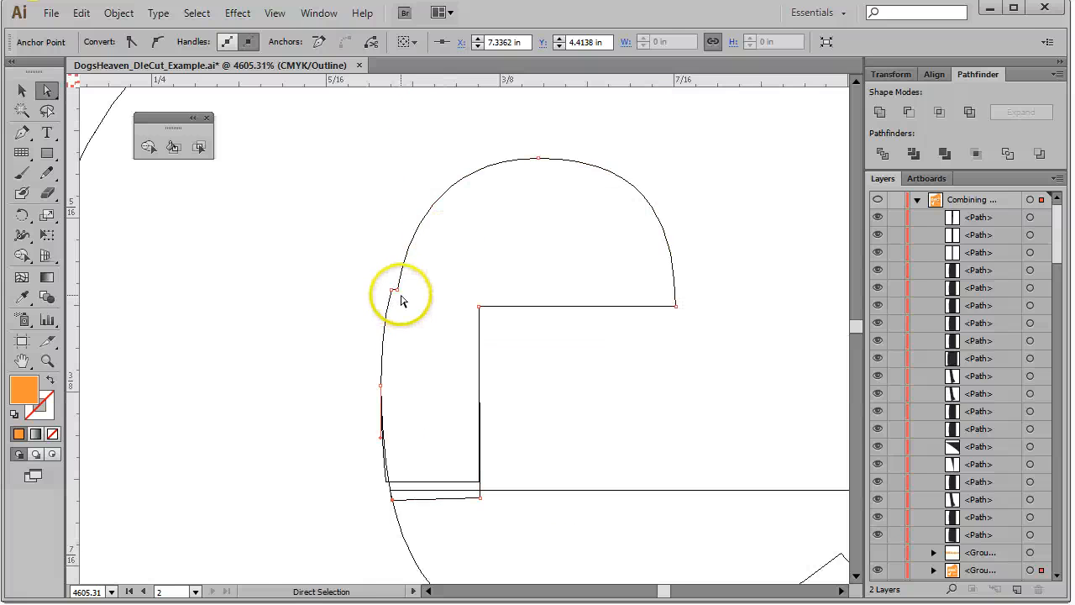
pyautogui.moveTo(400, 296); pyautogui.dragTo(395, 265)
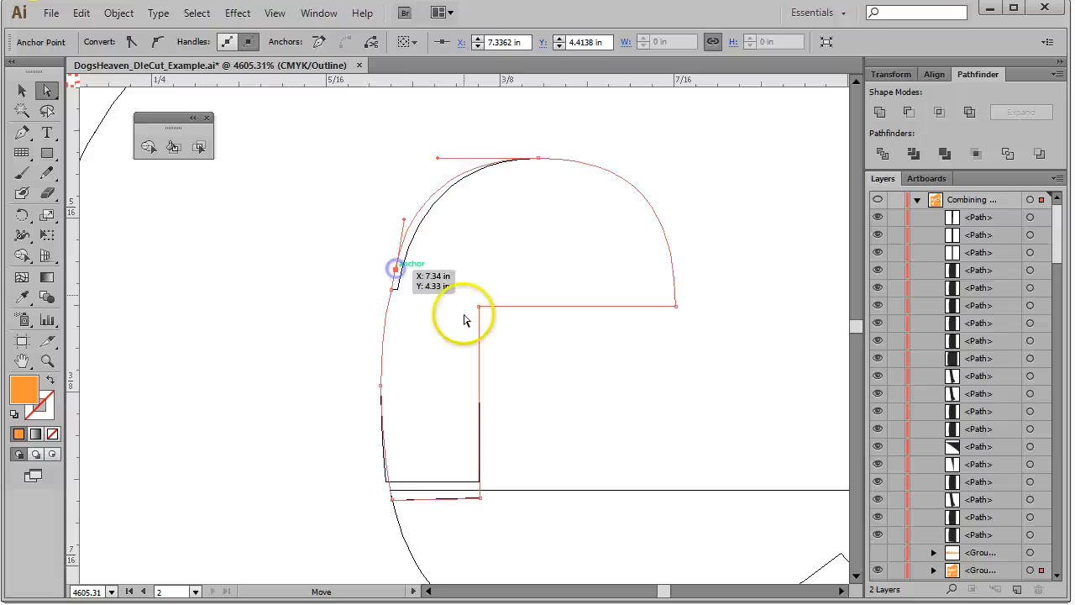
pyautogui.scroll(-4, 464, 344)
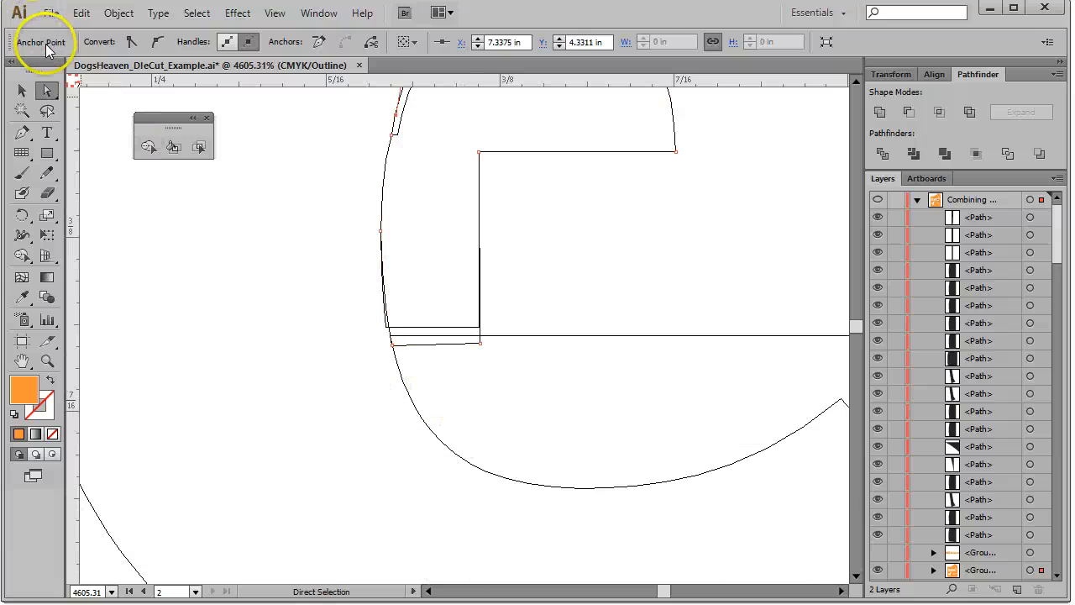
pyautogui.click(556, 398)
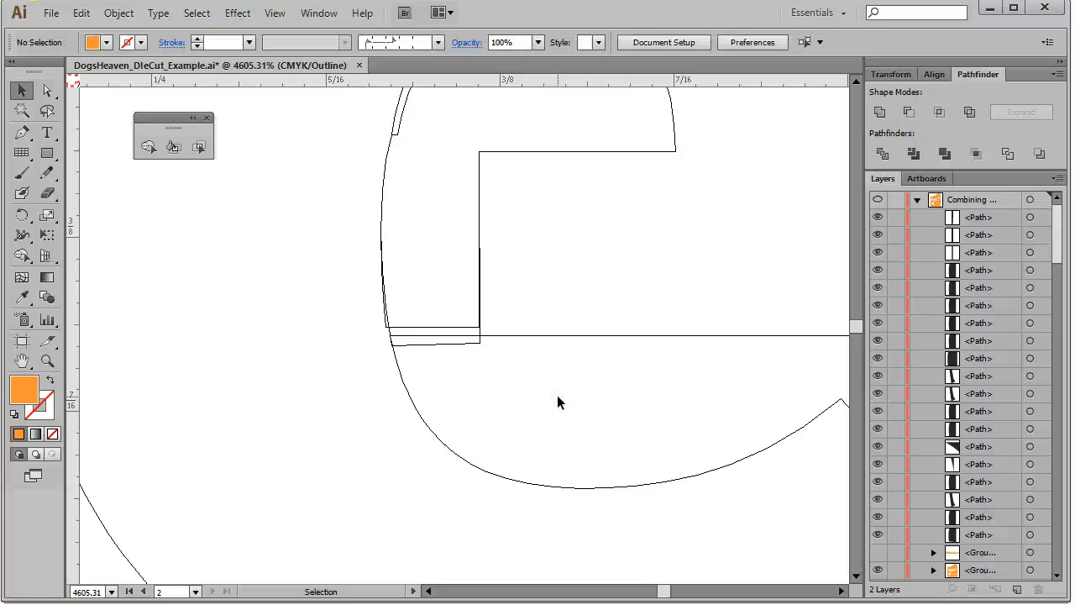
# Select all artwork and merge the adjusted pieces of the 'e' into one shape with Shape Builder
pyautogui.hotkey('ctrl', 'a')
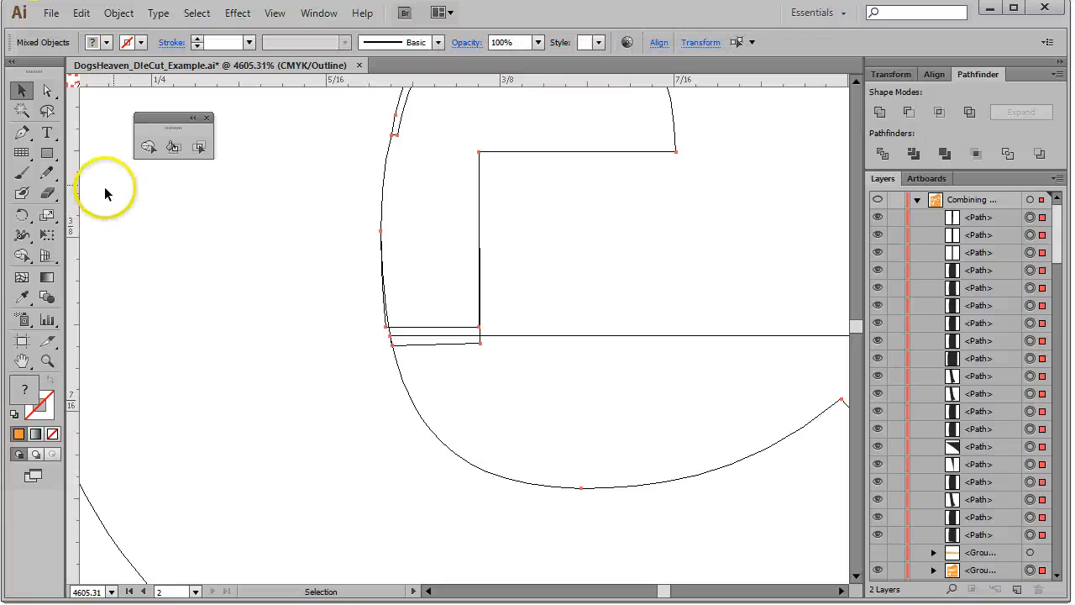
pyautogui.click(149, 146)
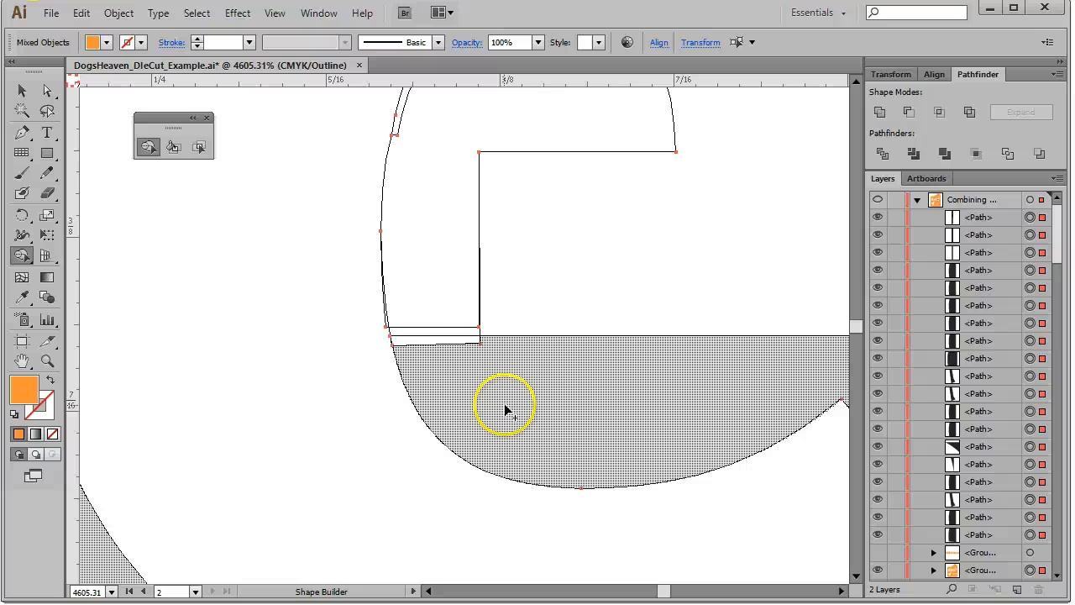
pyautogui.moveTo(501, 403)
pyautogui.mouseDown()
pyautogui.moveTo(477, 395)
pyautogui.moveTo(431, 316)
pyautogui.mouseUp()
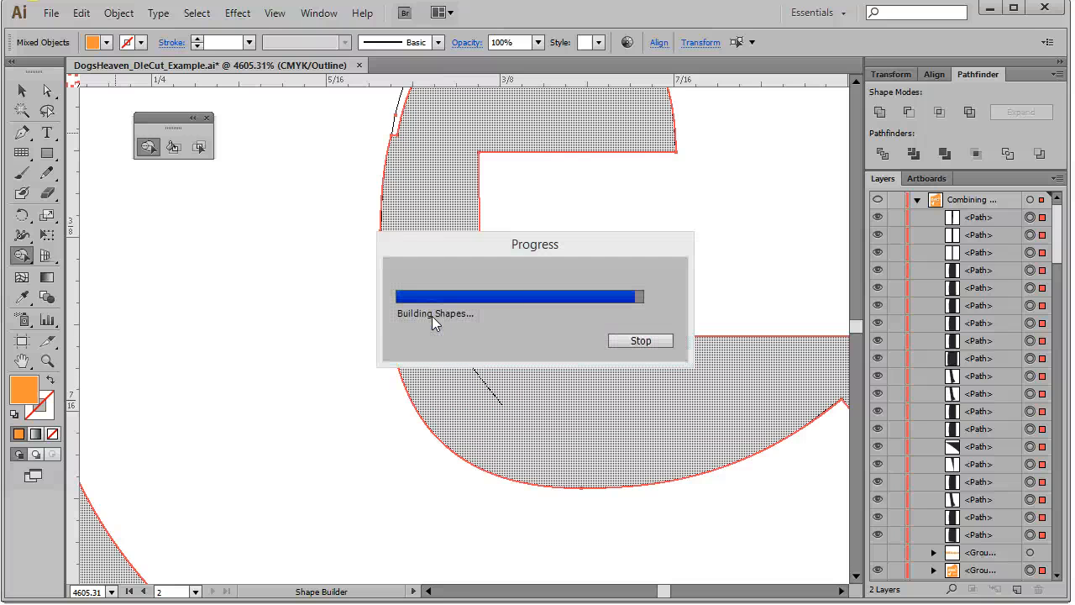
pyautogui.scroll(5, 492, 448)
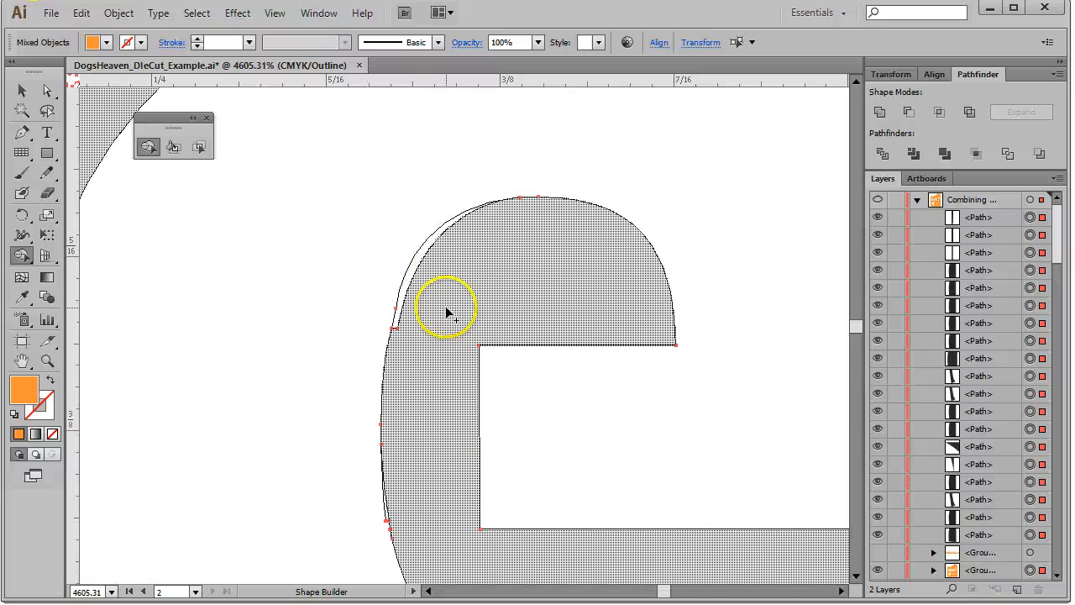
pyautogui.moveTo(445, 305); pyautogui.dragTo(423, 251)
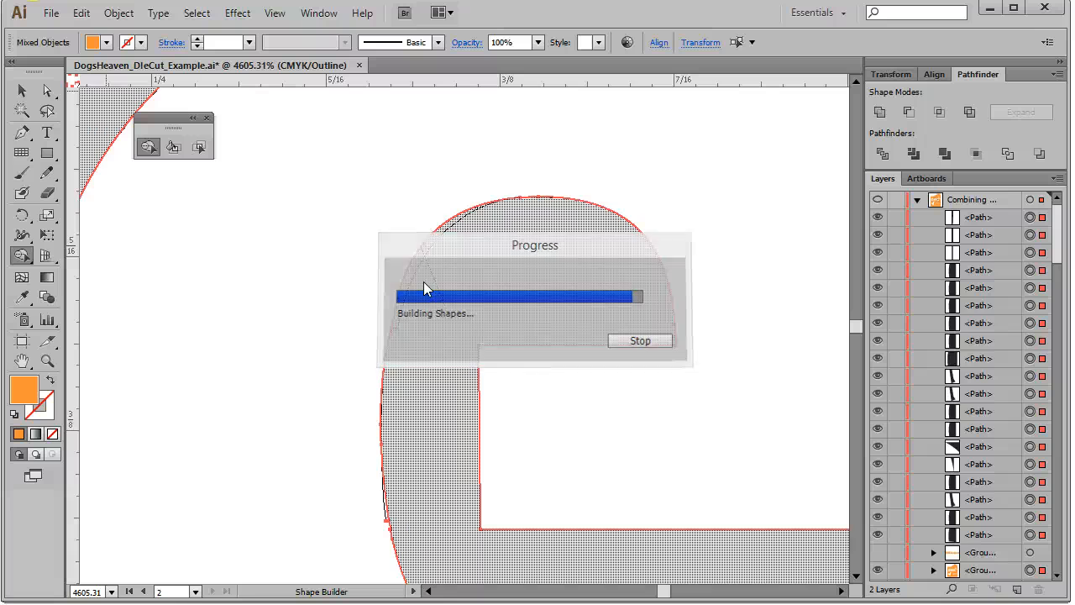
pyautogui.scroll(-4, 420, 328)
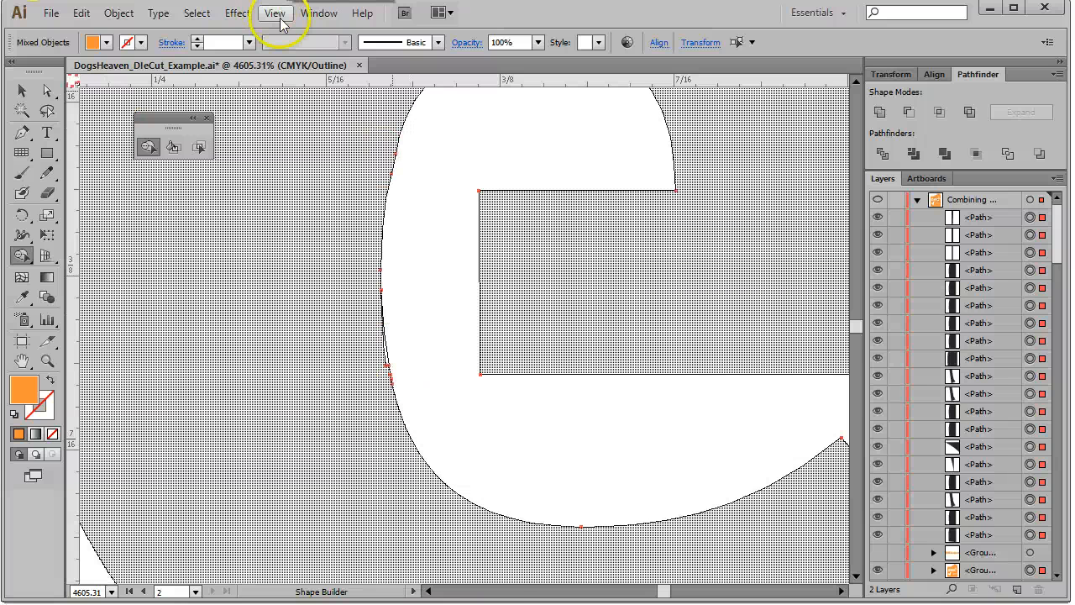
# Fit the artboard, zoom in on the last lines, and merge the split 'o' in 'go' with Shape Builder
pyautogui.click(277, 14)
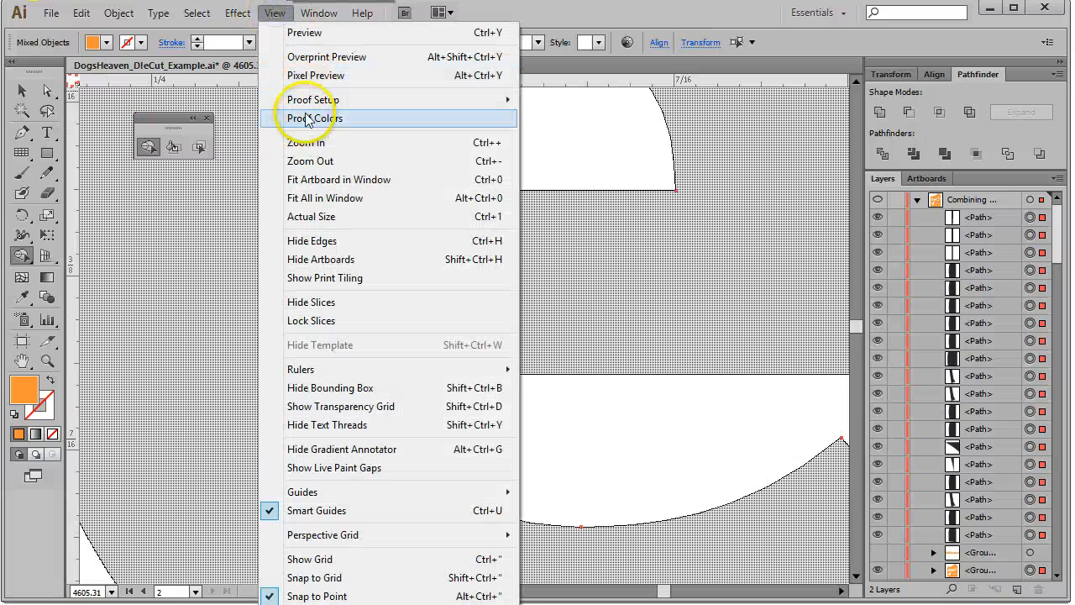
pyautogui.click(335, 179)
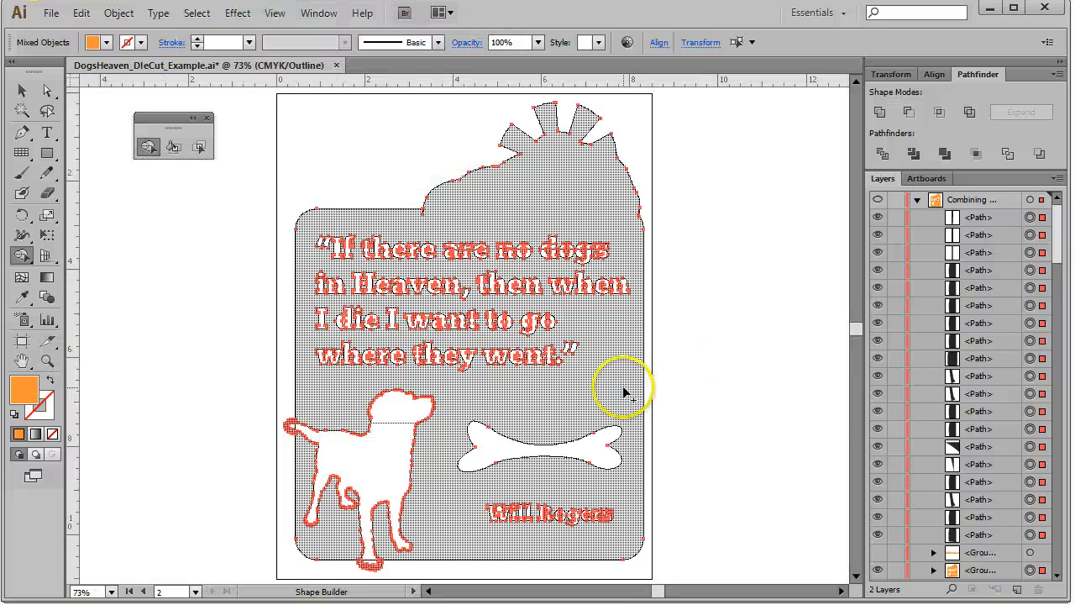
pyautogui.click(47, 361)
pyautogui.moveTo(364, 218); pyautogui.dragTo(663, 406)
pyautogui.moveTo(372, 308); pyautogui.dragTo(626, 474)
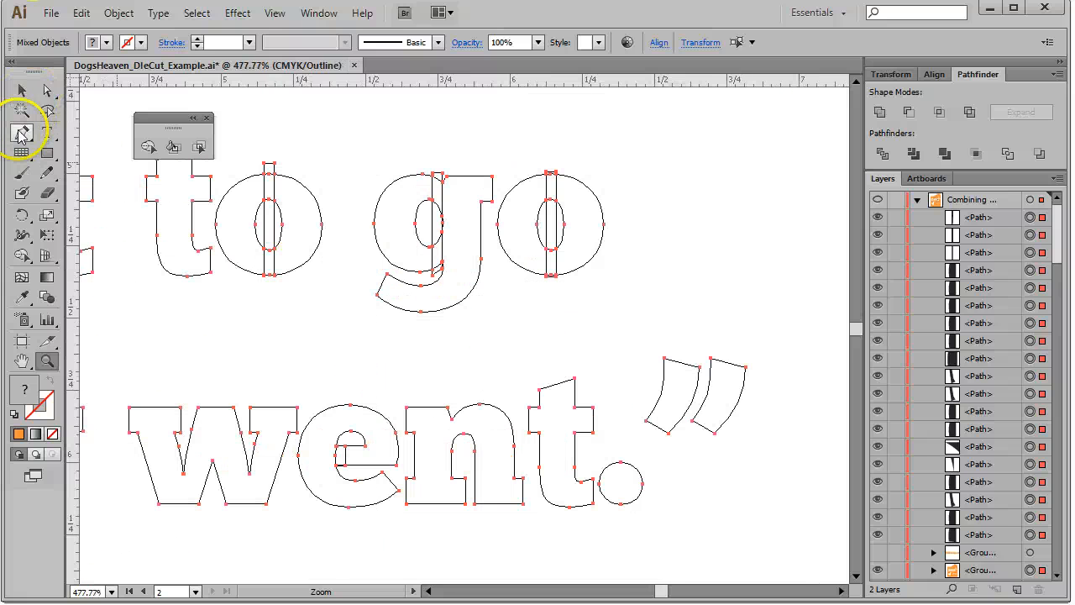
pyautogui.click(149, 147)
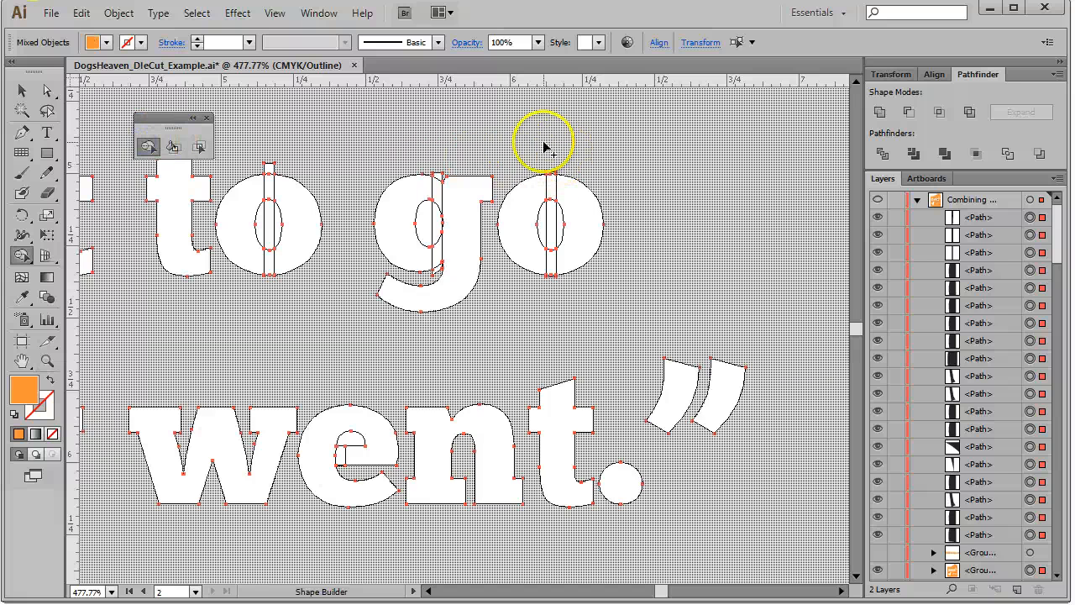
pyautogui.moveTo(544, 147)
pyautogui.mouseDown()
pyautogui.moveTo(554, 252)
pyautogui.moveTo(560, 230)
pyautogui.mouseUp()
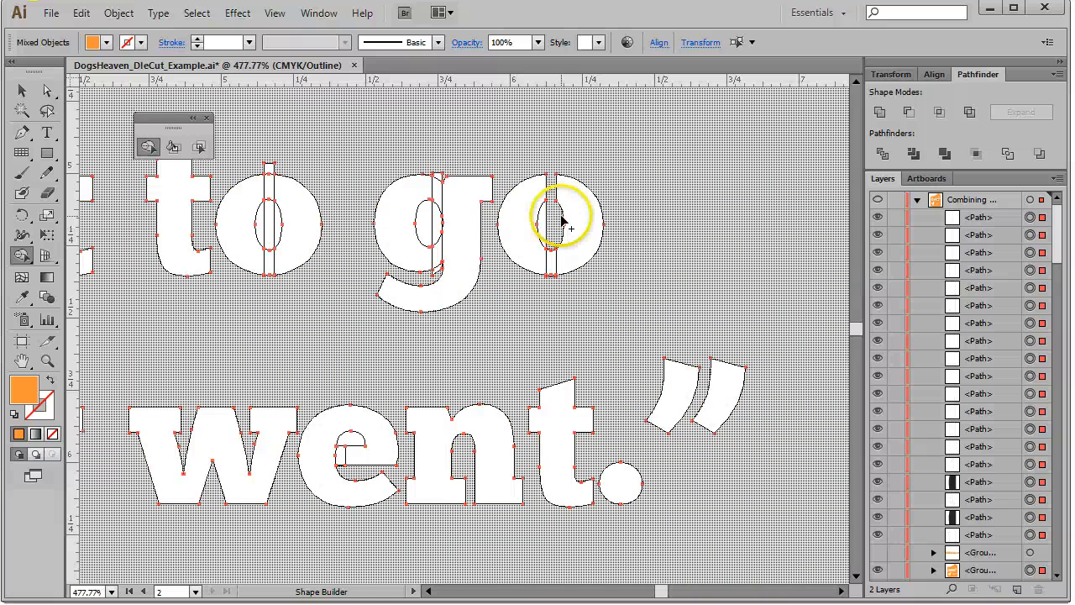
pyautogui.moveTo(553, 218); pyautogui.dragTo(548, 218)
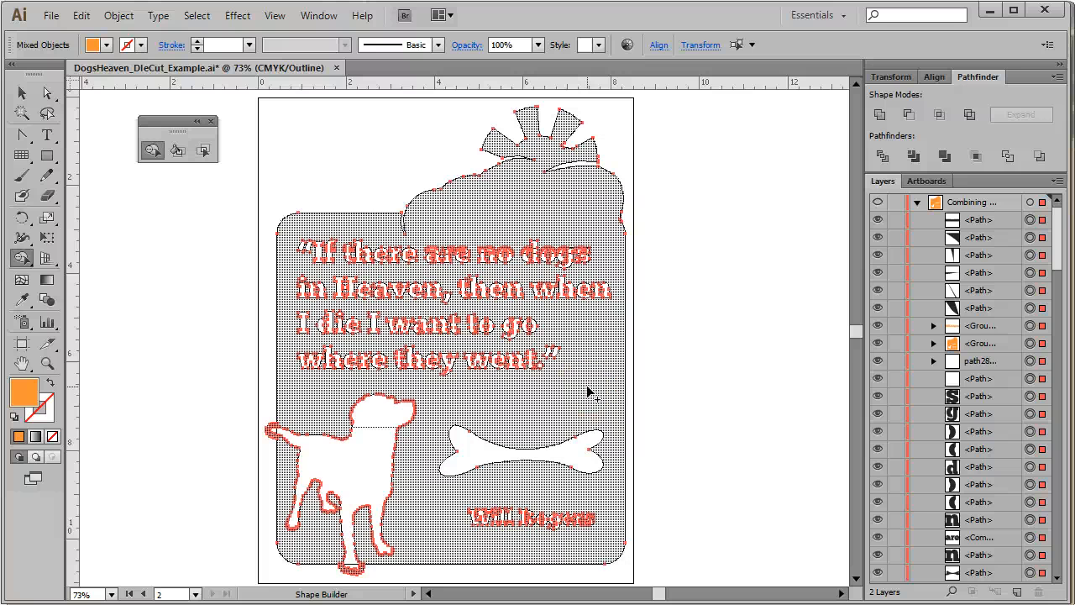
# Zoom in and pan across the dog, bone, signature and quote to inspect the merged shapes
pyautogui.click(47, 363)
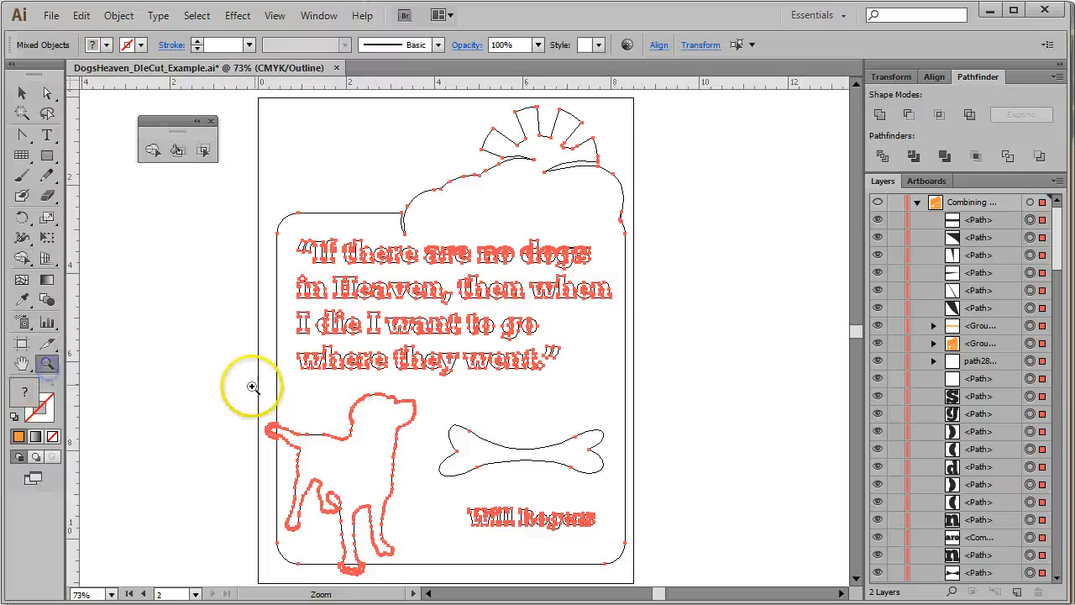
pyautogui.moveTo(247, 383)
pyautogui.mouseDown()
pyautogui.moveTo(447, 594)
pyautogui.moveTo(463, 463)
pyautogui.moveTo(465, 478)
pyautogui.mouseUp()
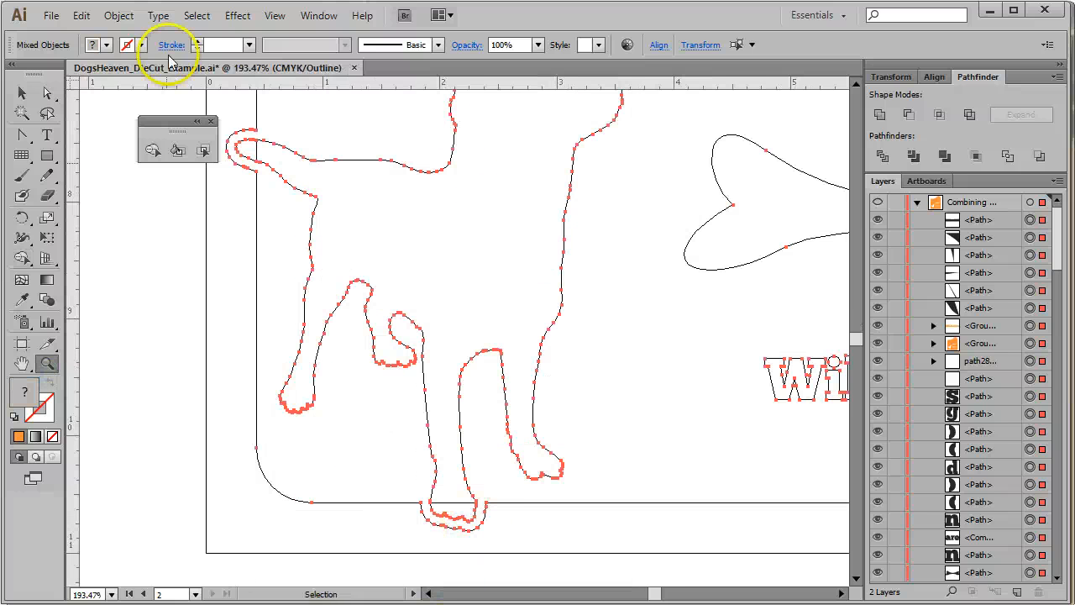
pyautogui.click(152, 150)
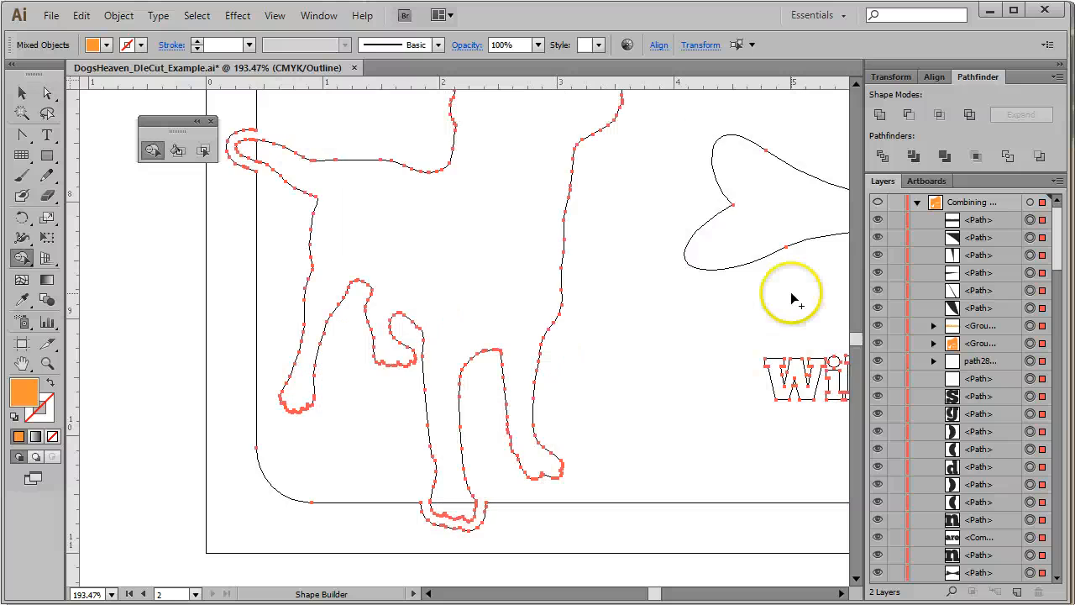
pyautogui.moveTo(711, 317); pyautogui.dragTo(199, 439)
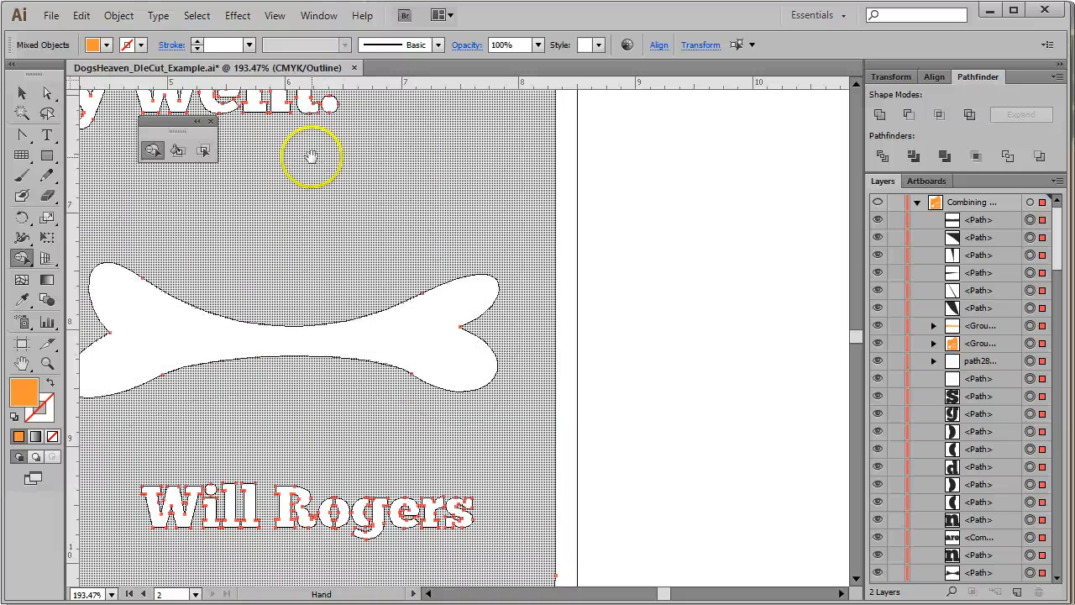
pyautogui.moveTo(245, 109); pyautogui.dragTo(429, 376)
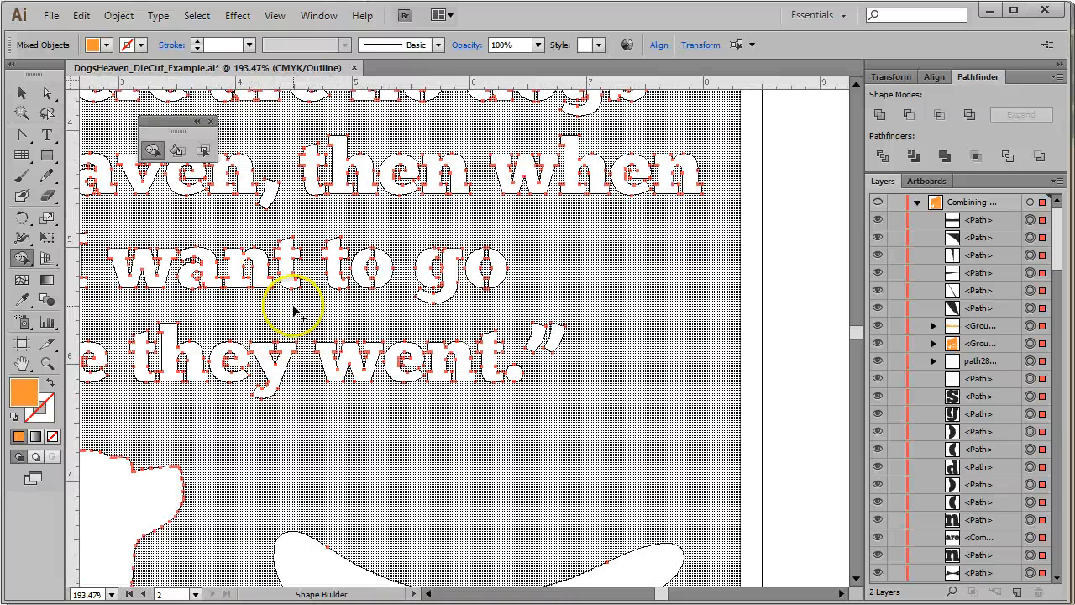
pyautogui.moveTo(293, 311); pyautogui.dragTo(456, 374)
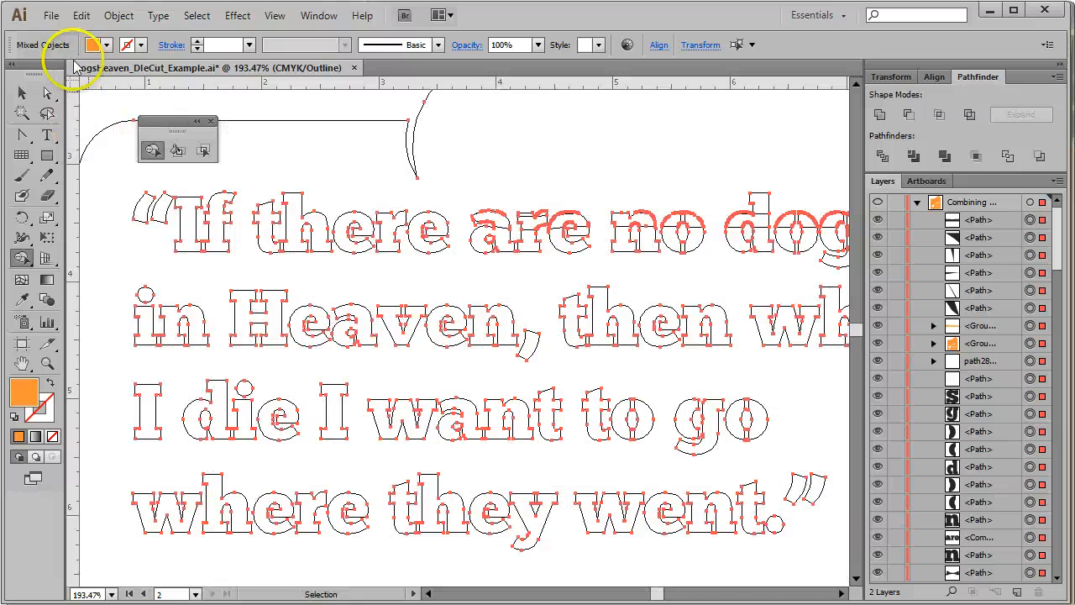
pyautogui.click(21, 95)
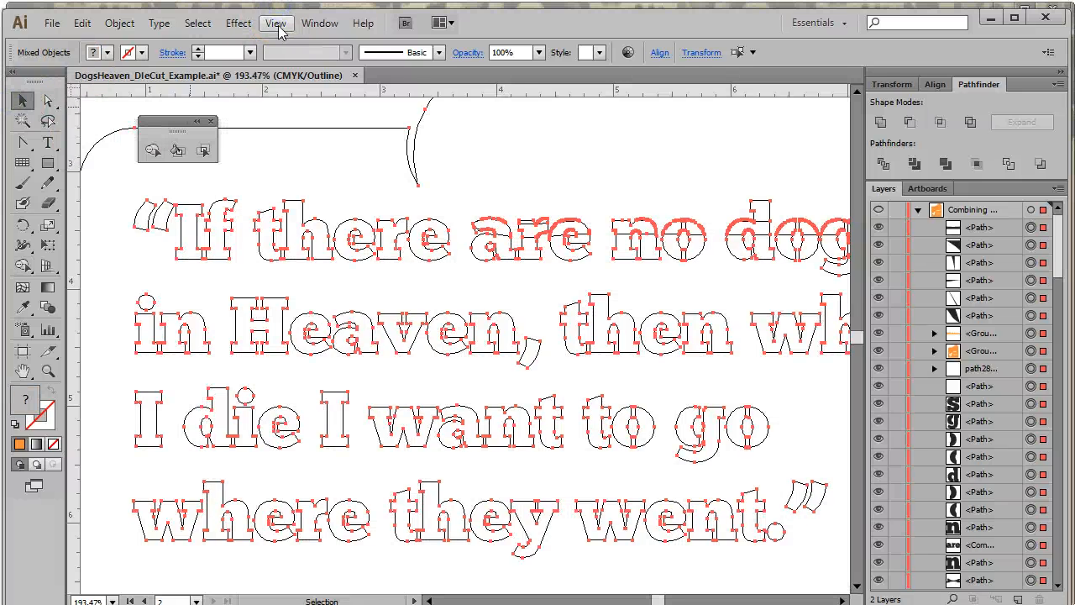
# Open a second window of the document, fit the artboard in it, and switch it to Preview mode
pyautogui.click(276, 23)
pyautogui.moveTo(320, 23)
pyautogui.click(531, 31)
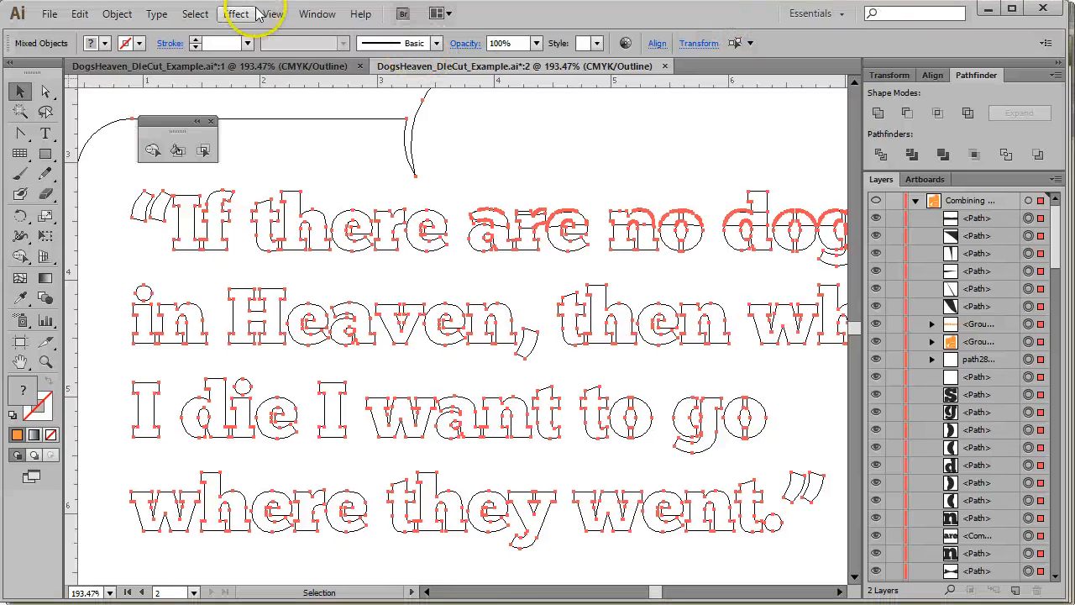
pyautogui.click(273, 15)
pyautogui.click(370, 177)
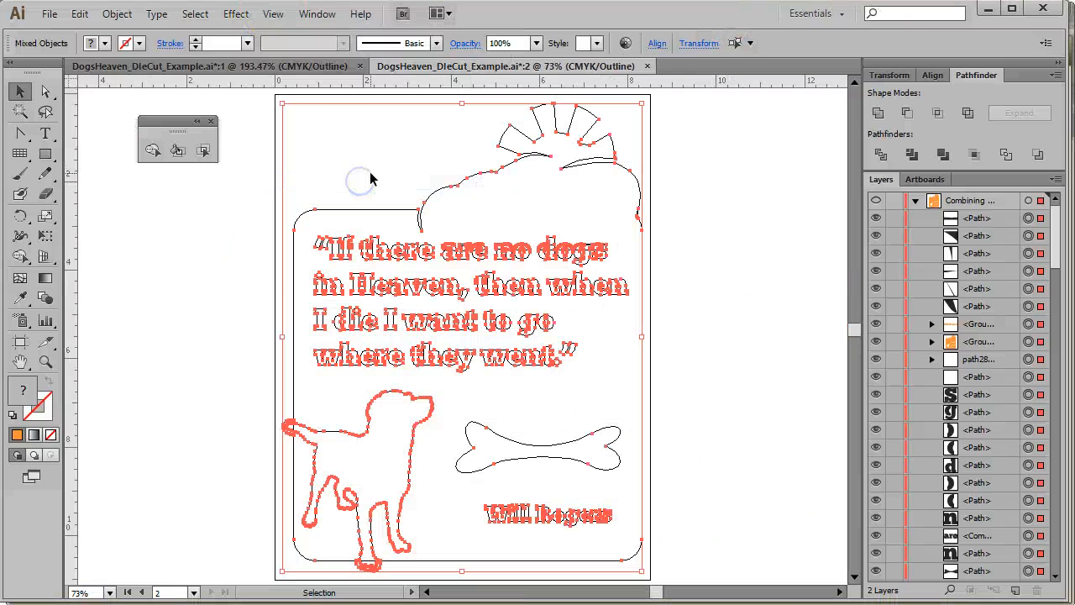
pyautogui.click(274, 15)
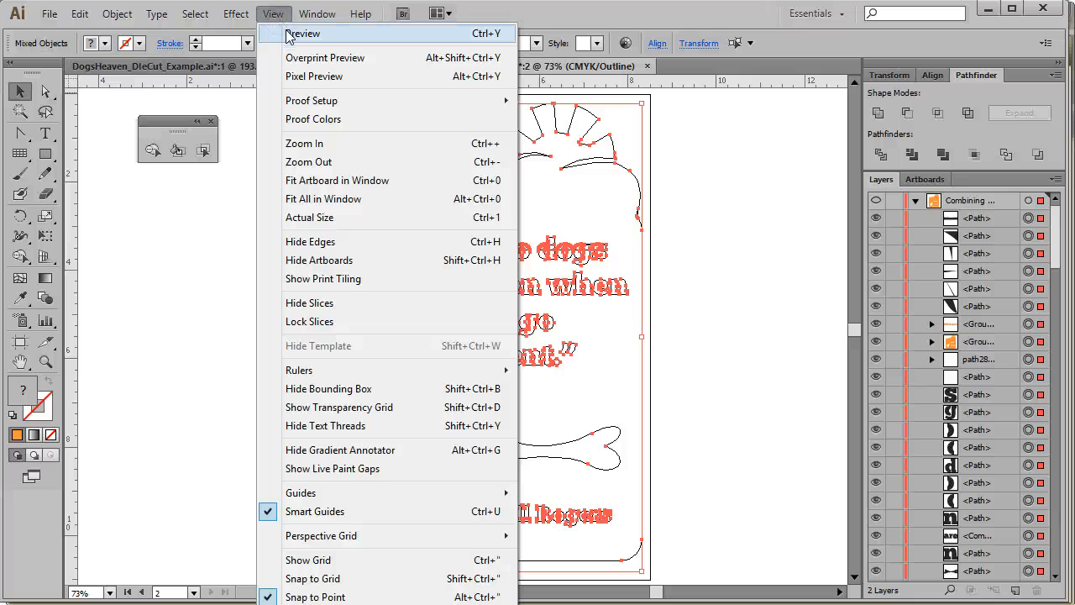
pyautogui.click(301, 33)
pyautogui.click(747, 233)
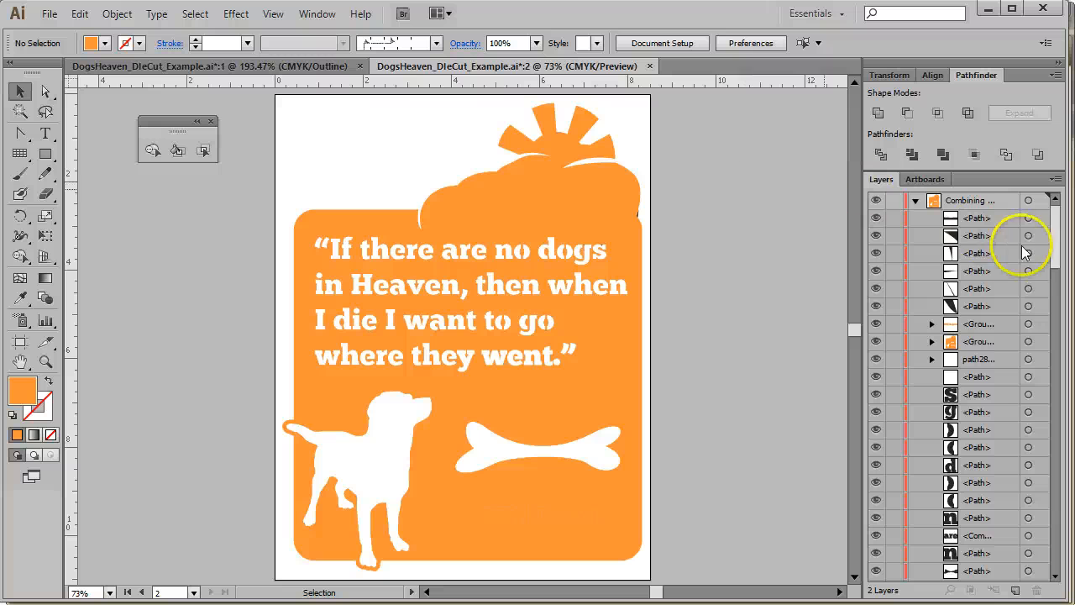
# Target one letter path in the Layers panel and briefly hide and show the orange background group
pyautogui.click(1028, 482)
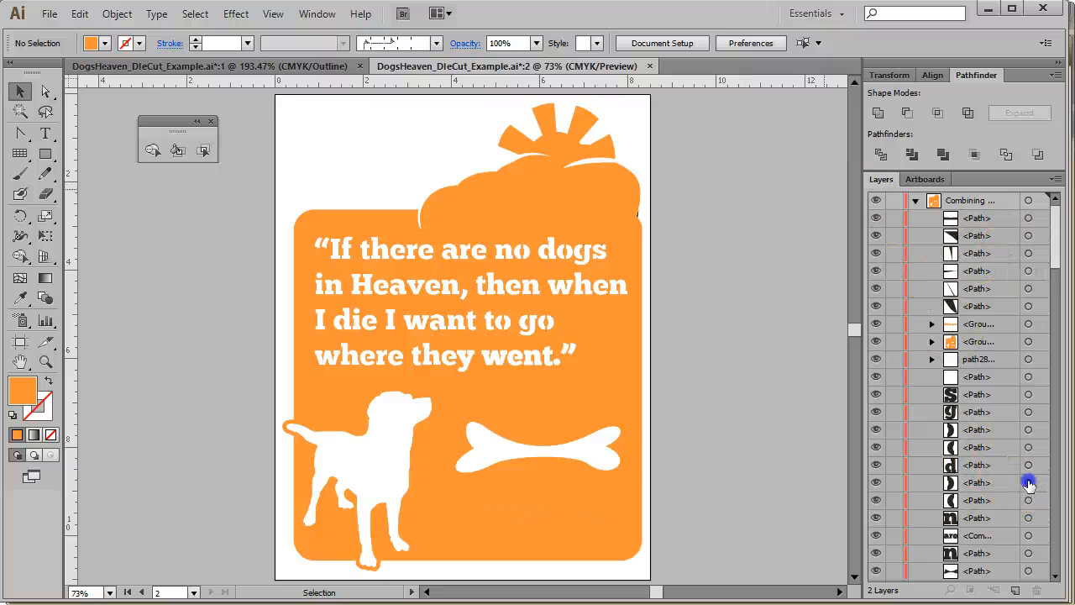
pyautogui.click(968, 485)
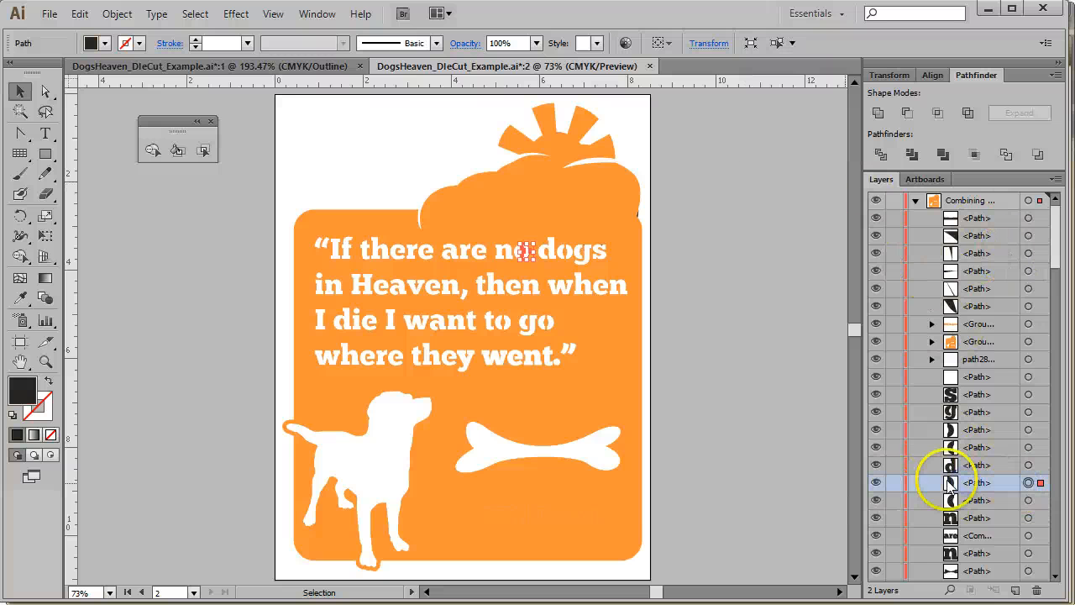
pyautogui.click(694, 404)
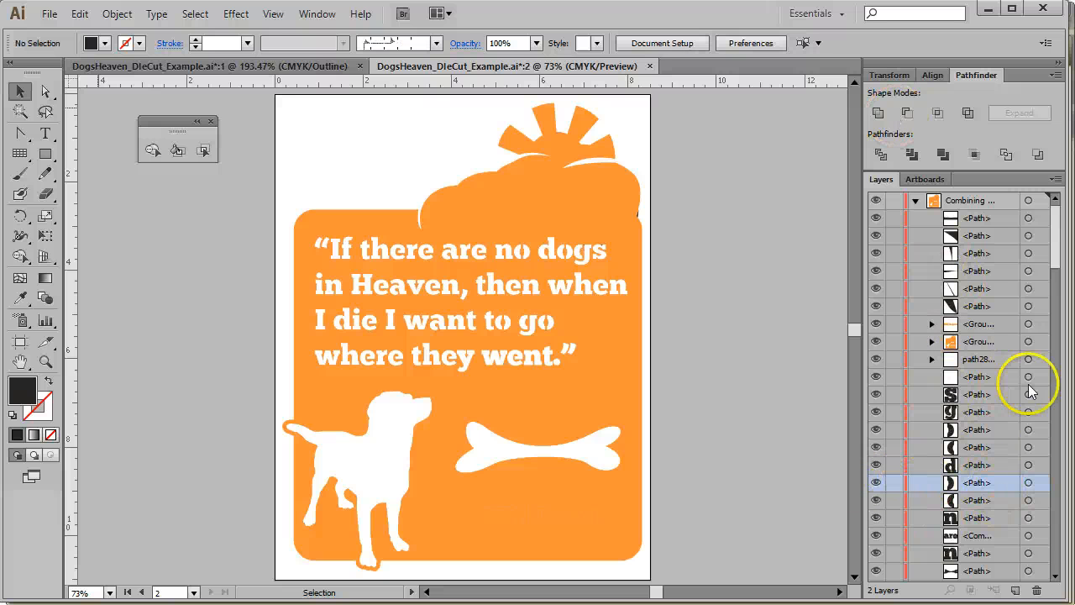
pyautogui.click(1028, 482)
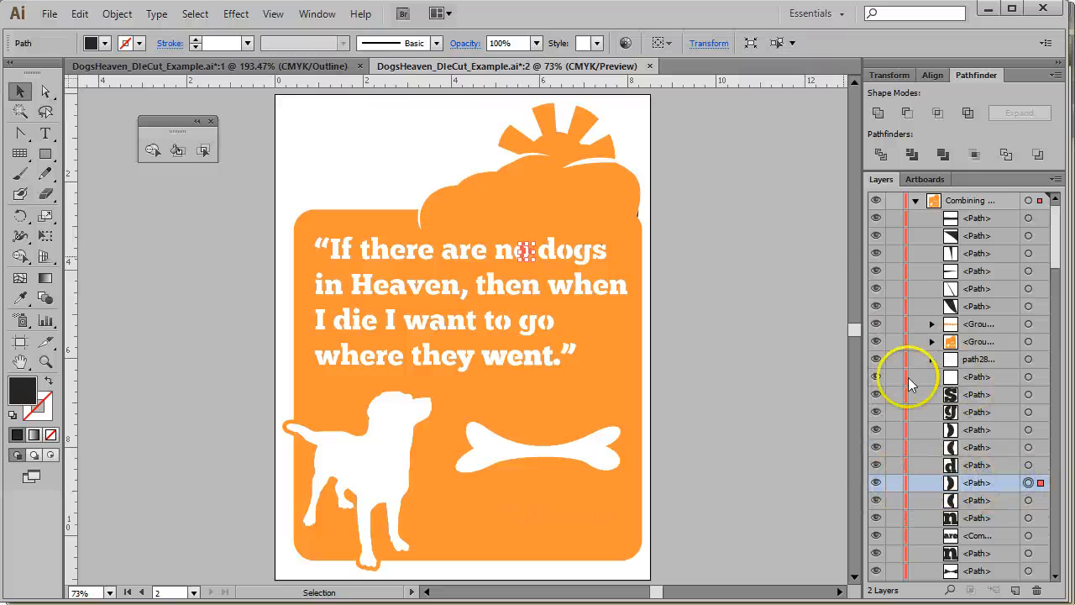
pyautogui.click(877, 341)
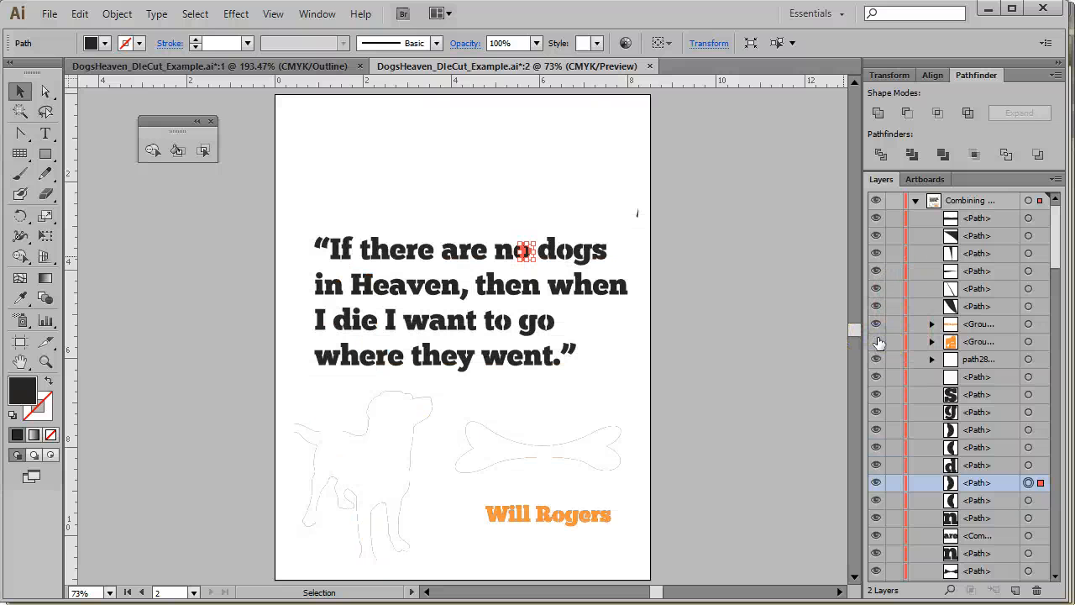
pyautogui.click(877, 341)
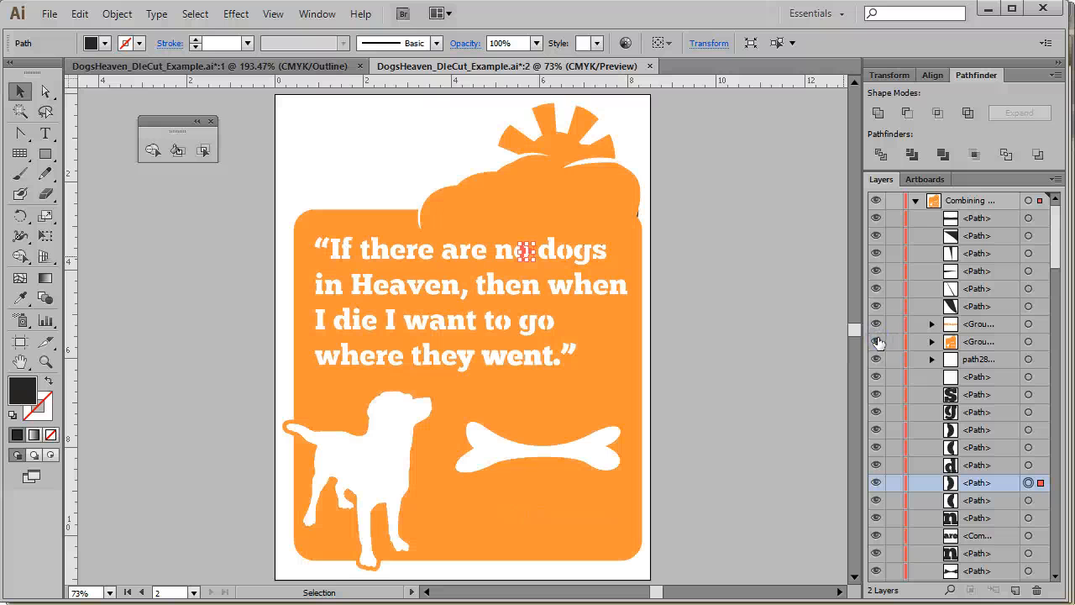
# Target the letter path again and select all objects sharing its fill color
pyautogui.click(1028, 482)
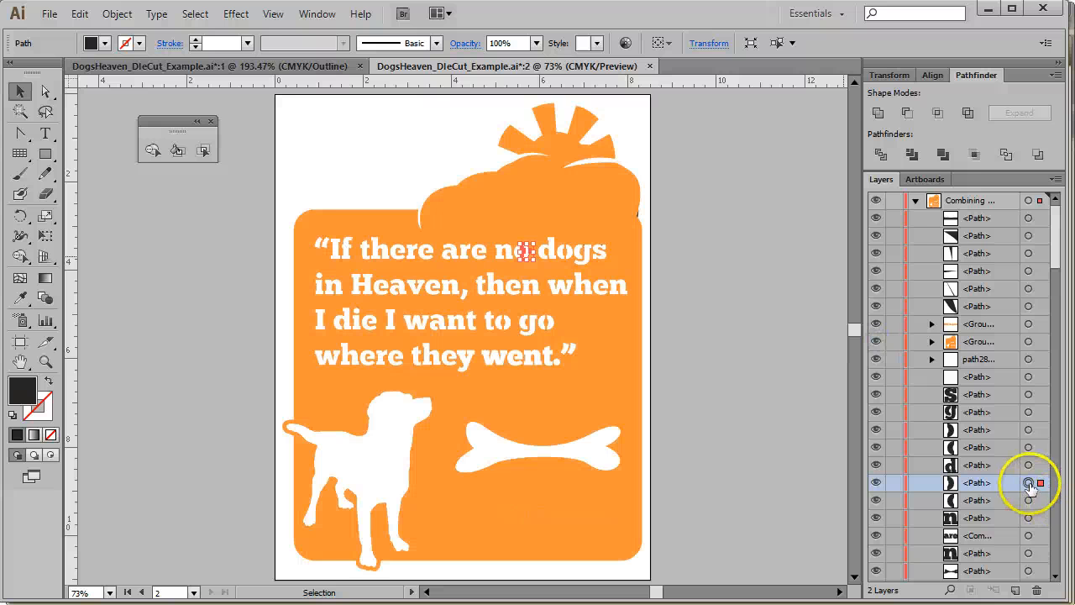
pyautogui.click(196, 15)
pyautogui.moveTo(268, 175)
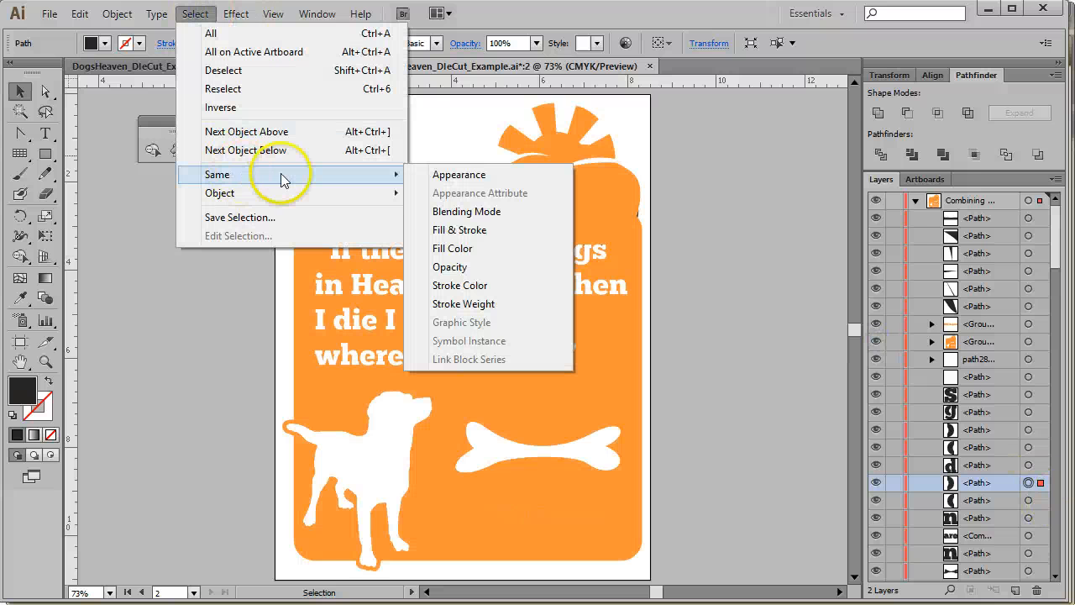
pyautogui.click(502, 250)
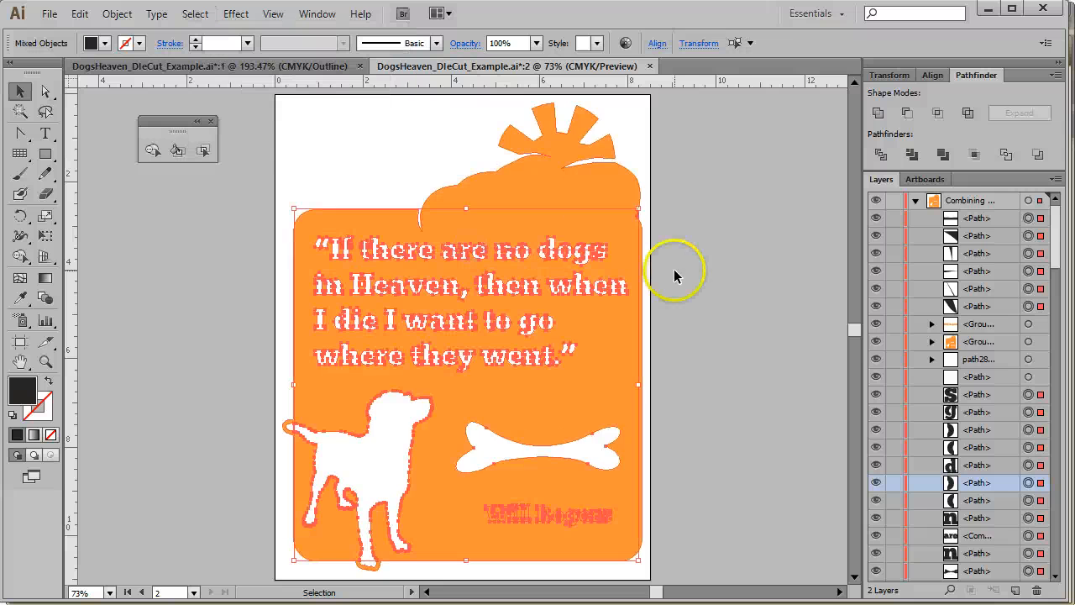
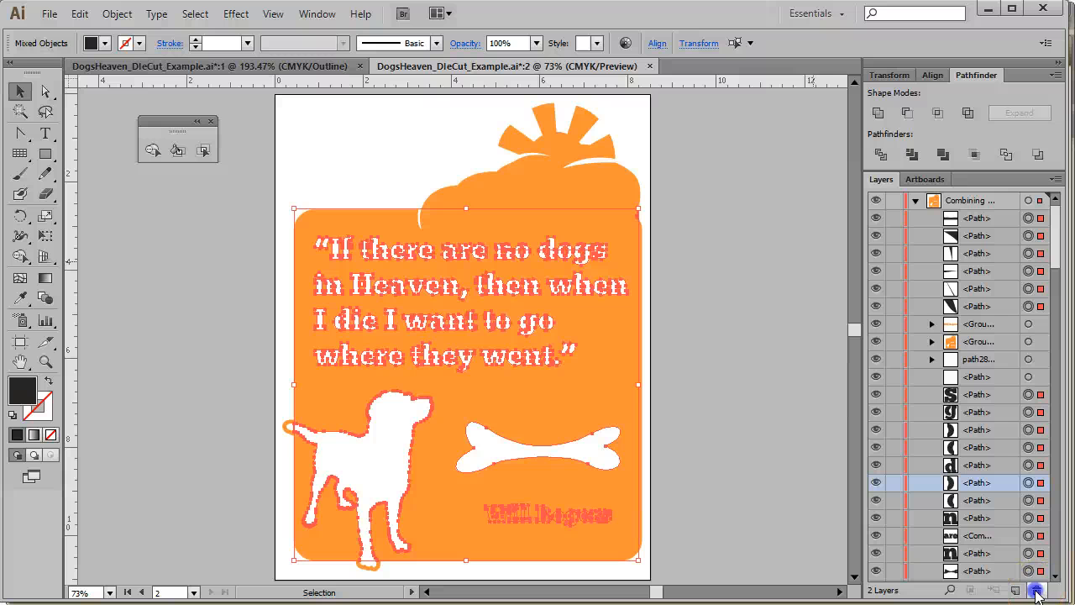
# Create a new layer, move the selected white shapes onto it, and hide that layer
pyautogui.click(1037, 593)
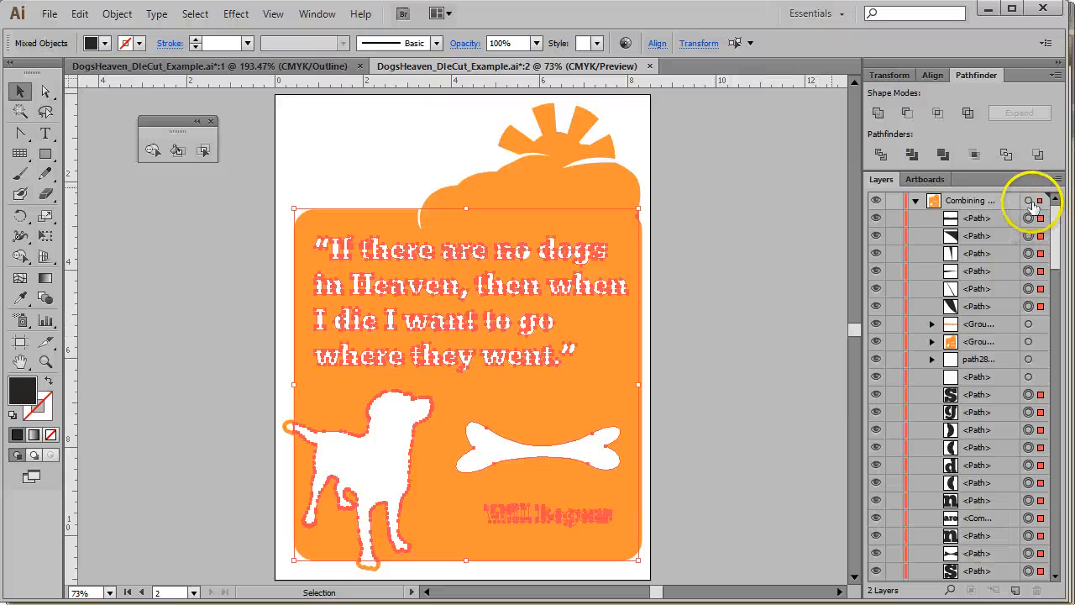
pyautogui.click(916, 201)
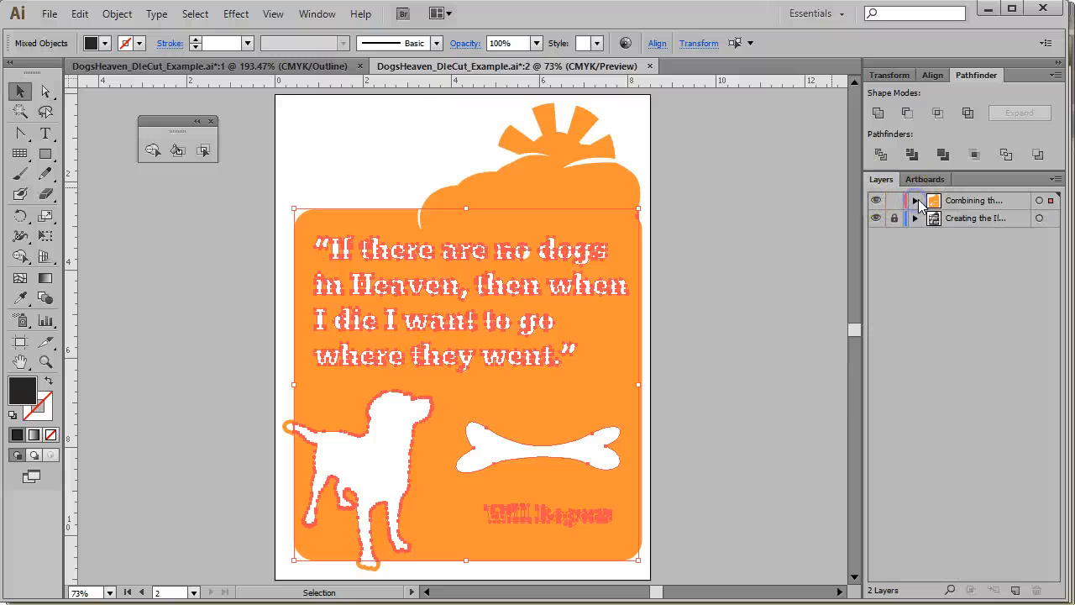
pyautogui.click(1014, 591)
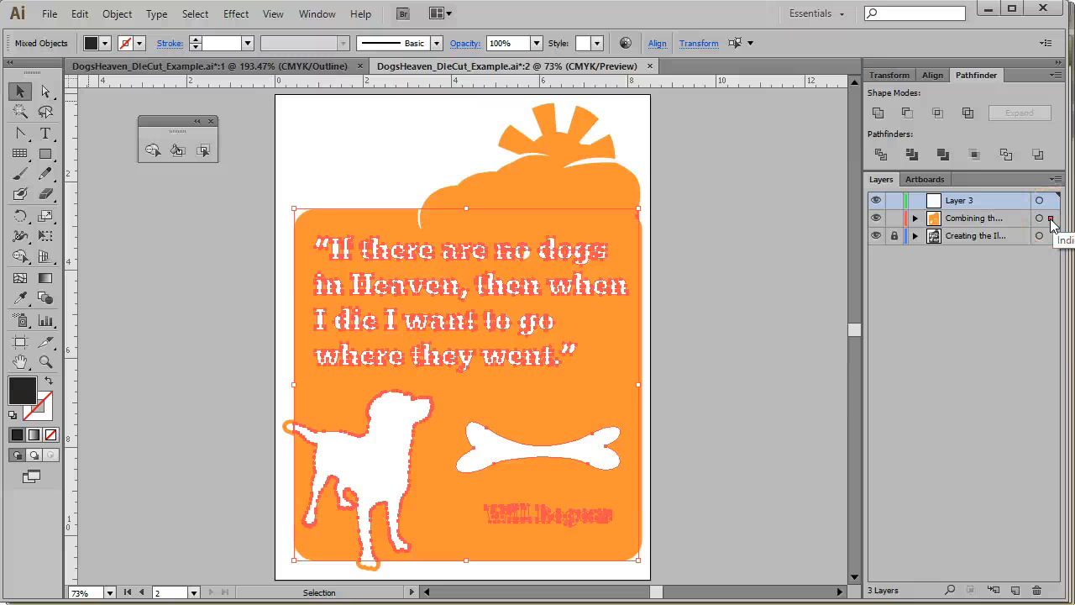
pyautogui.moveTo(1049, 210); pyautogui.dragTo(1050, 202)
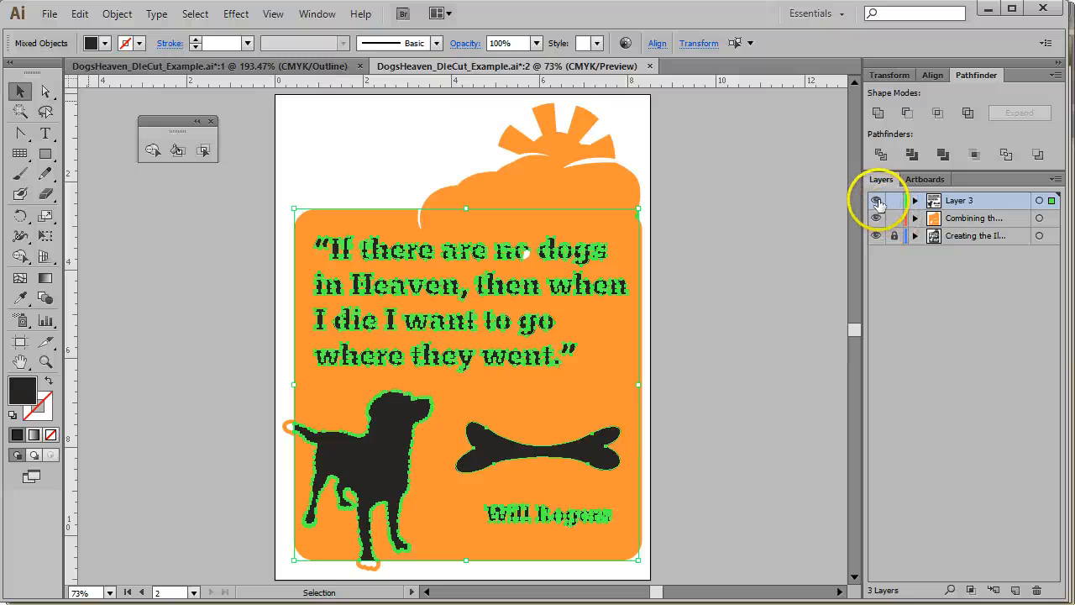
pyautogui.click(876, 200)
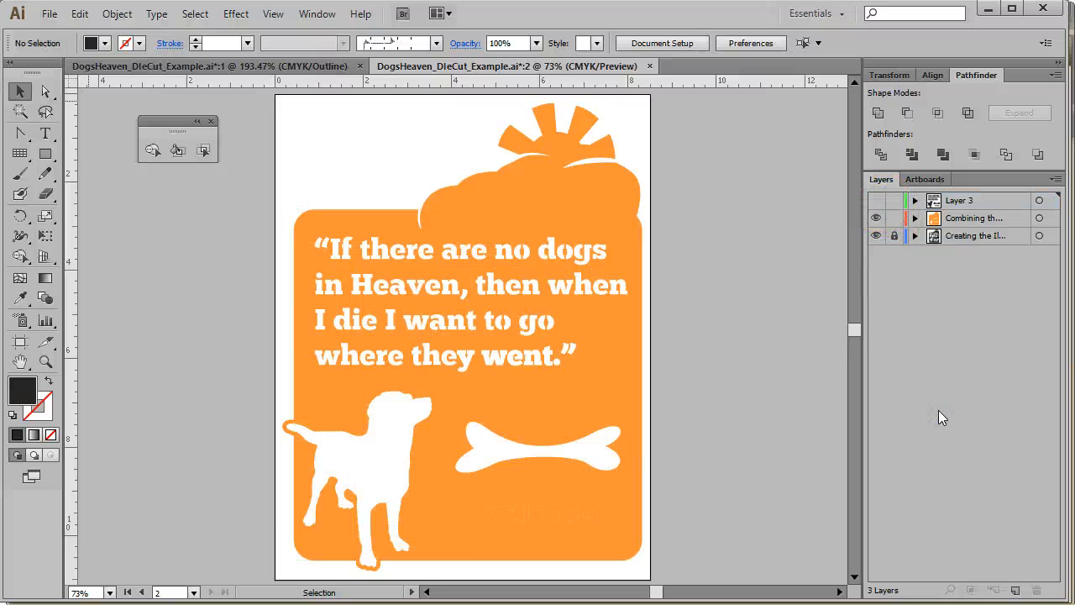
# Target the dog path, select all objects with the same fill color, and move them onto Layer 3
pyautogui.click(915, 218)
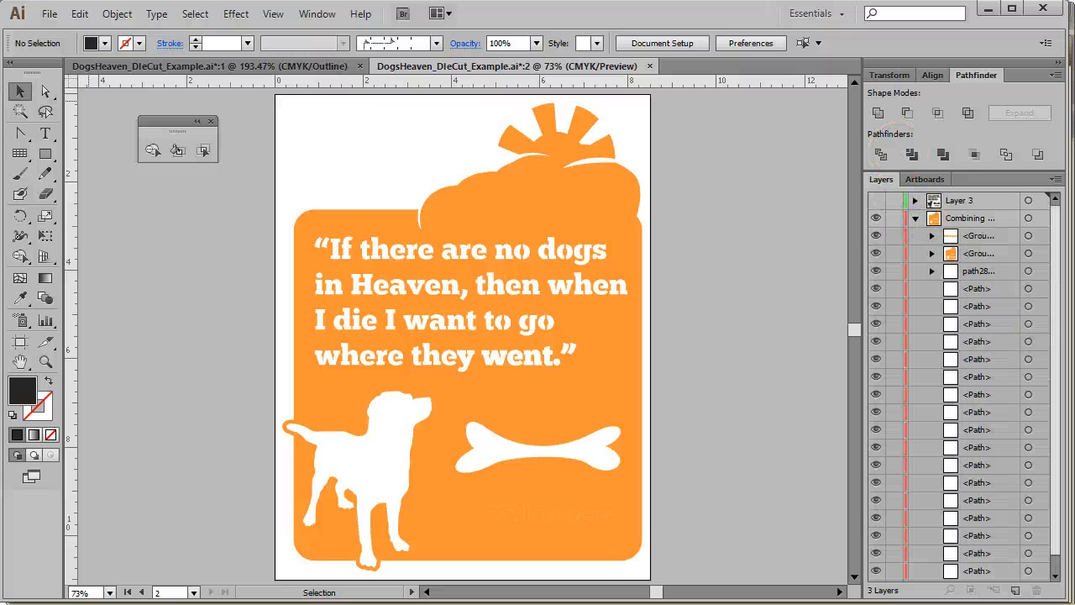
pyautogui.click(1029, 271)
pyautogui.click(998, 278)
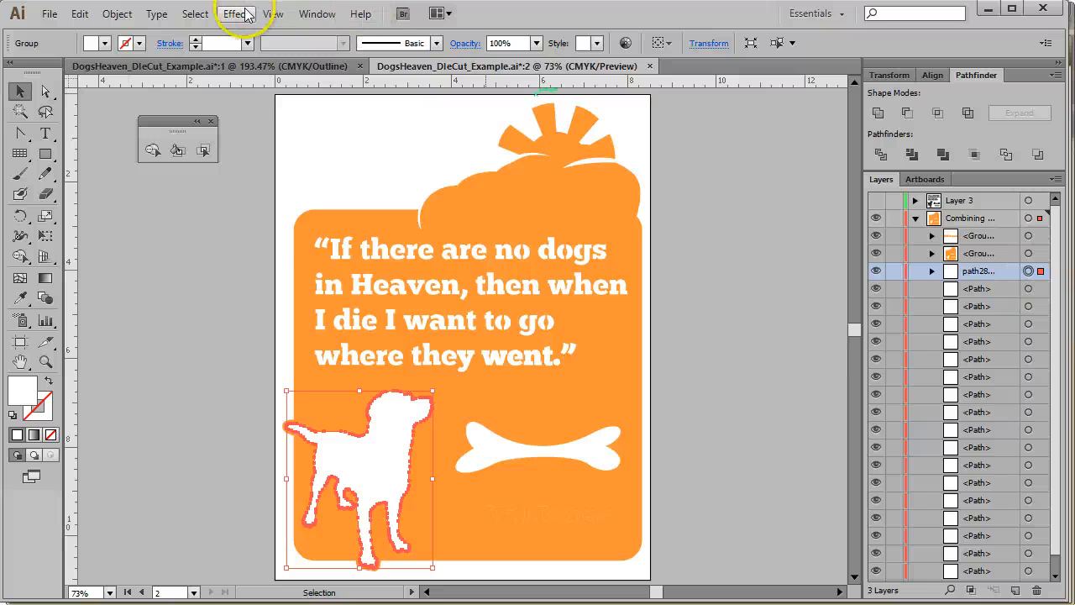
pyautogui.click(210, 16)
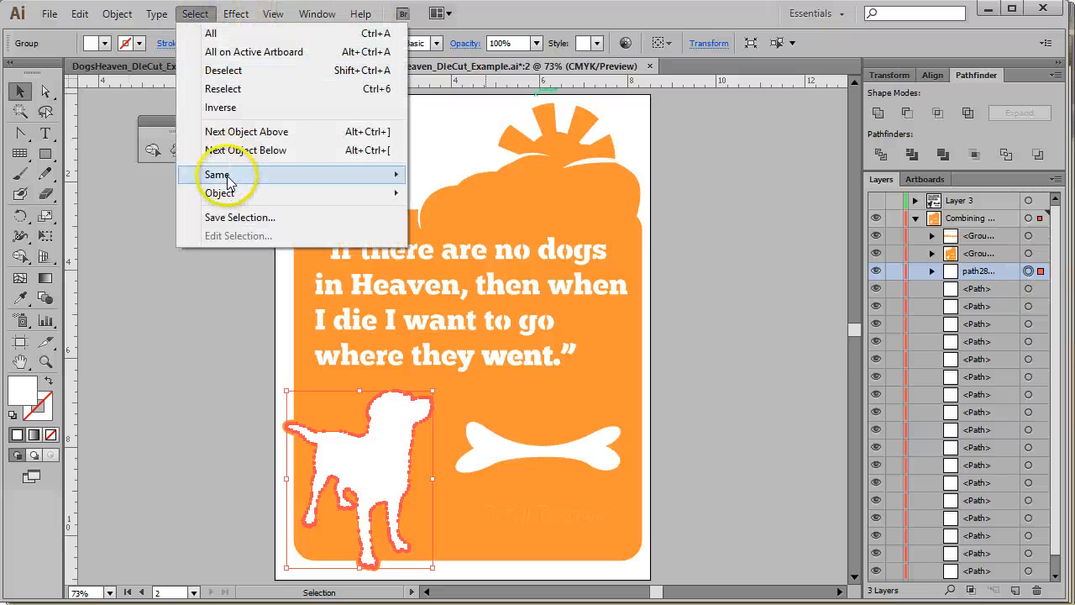
pyautogui.moveTo(220, 173)
pyautogui.click(472, 233)
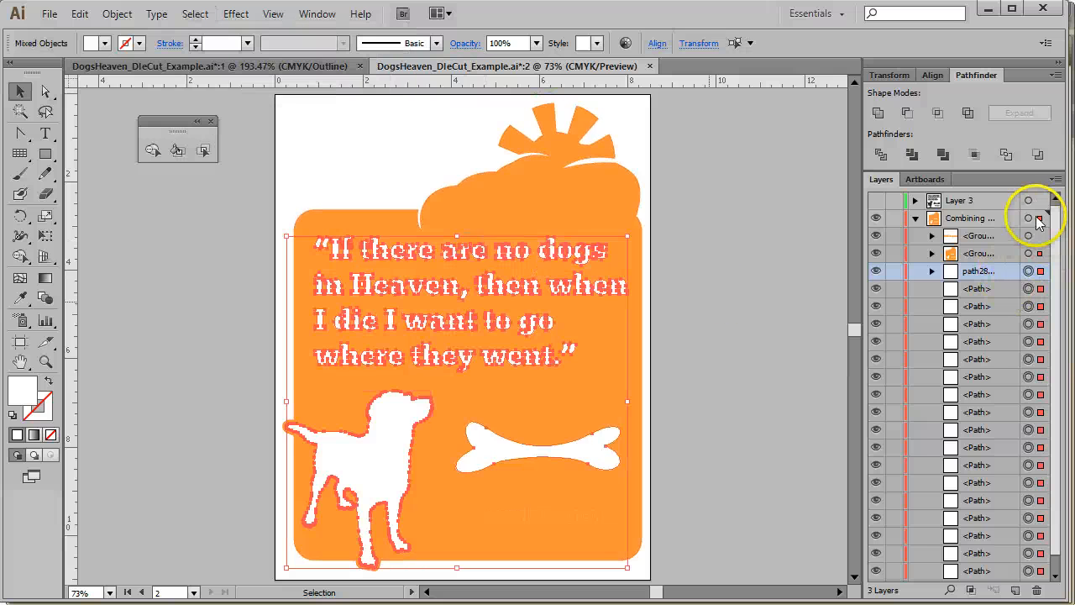
pyautogui.moveTo(1041, 220); pyautogui.dragTo(1039, 203)
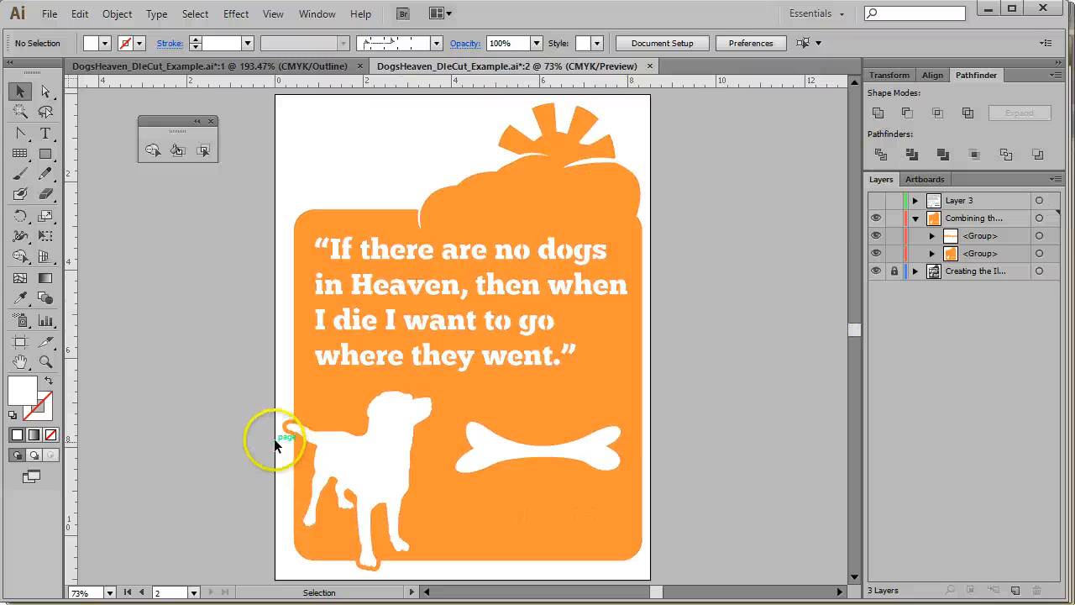
# Expand the groups in the Combining layer, select the orange Will Rogers signature group, and move it onto Layer 3
pyautogui.click(932, 235)
pyautogui.click(1019, 238)
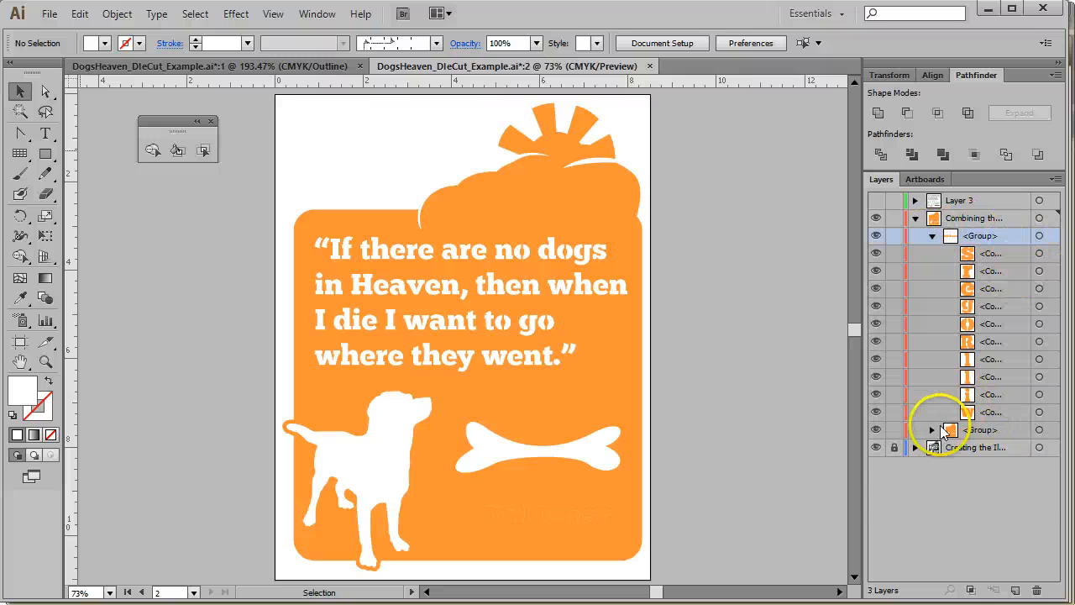
pyautogui.click(932, 429)
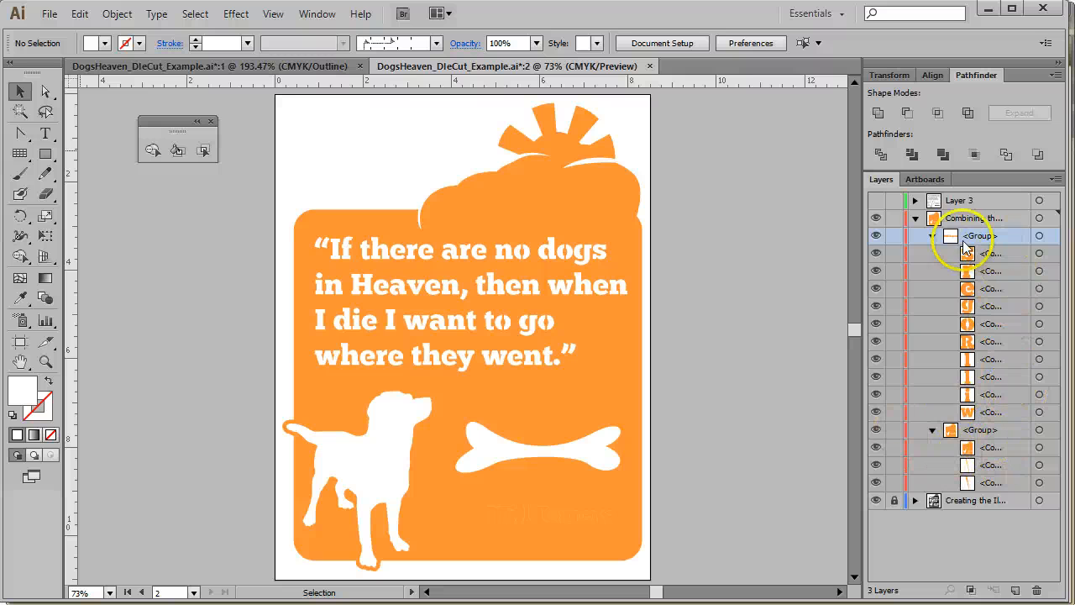
pyautogui.click(932, 237)
pyautogui.click(1019, 238)
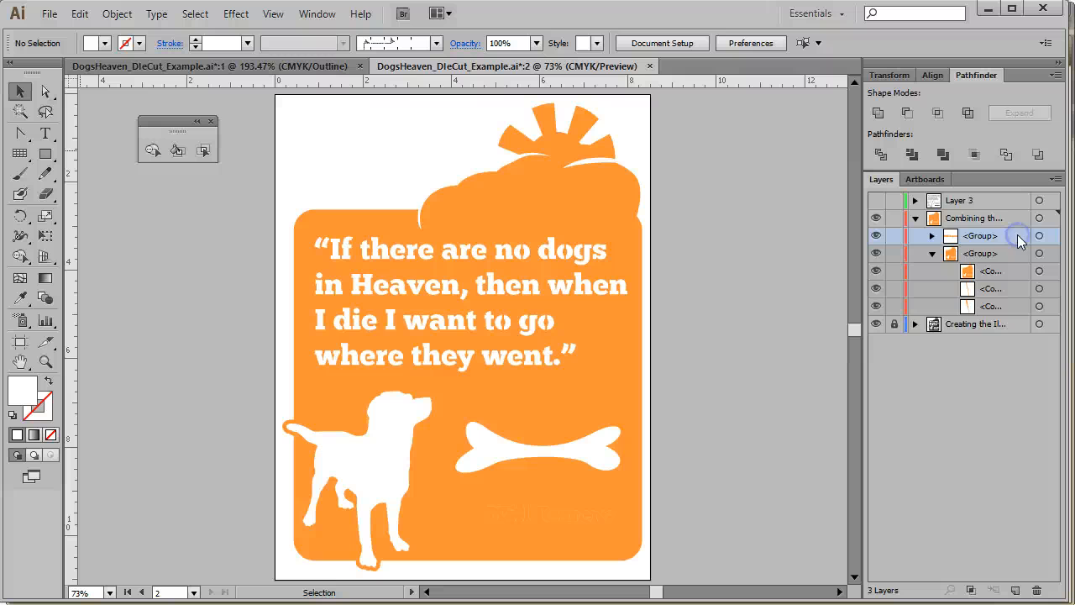
pyautogui.click(932, 236)
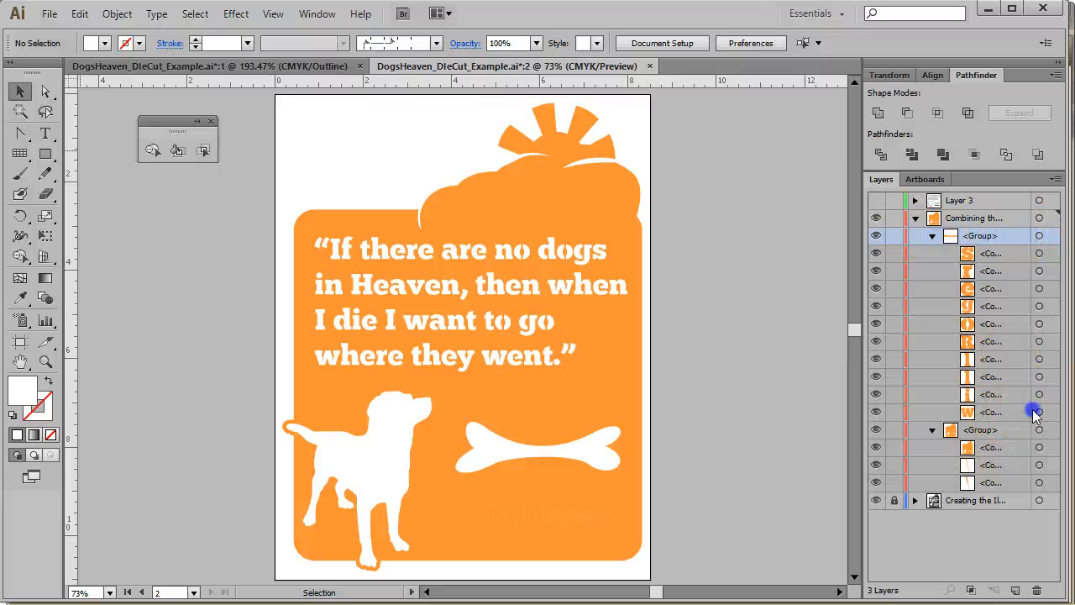
pyautogui.click(932, 236)
pyautogui.click(1004, 239)
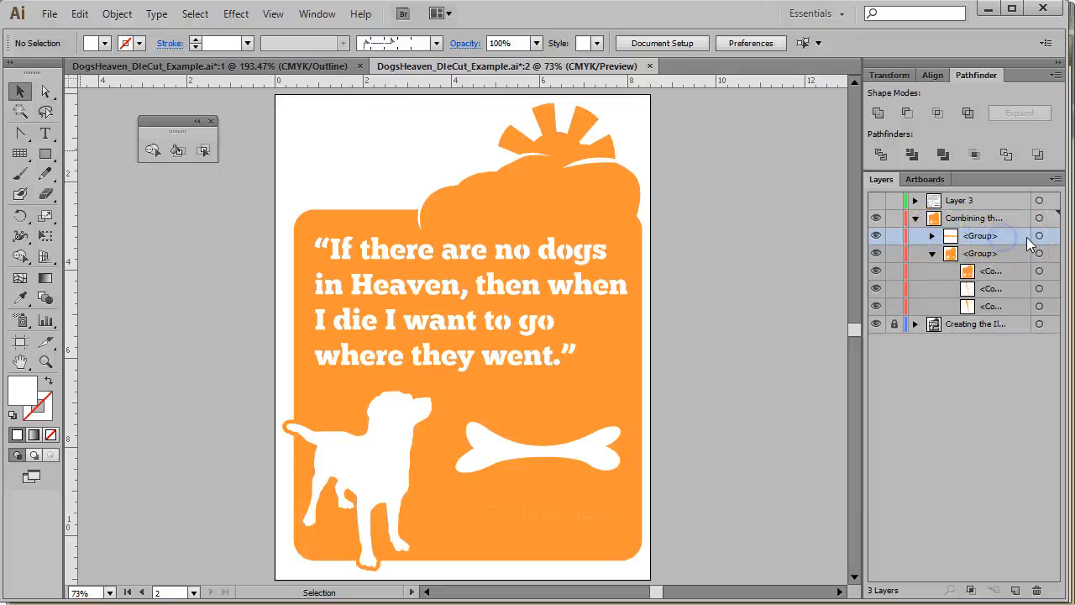
pyautogui.click(1039, 235)
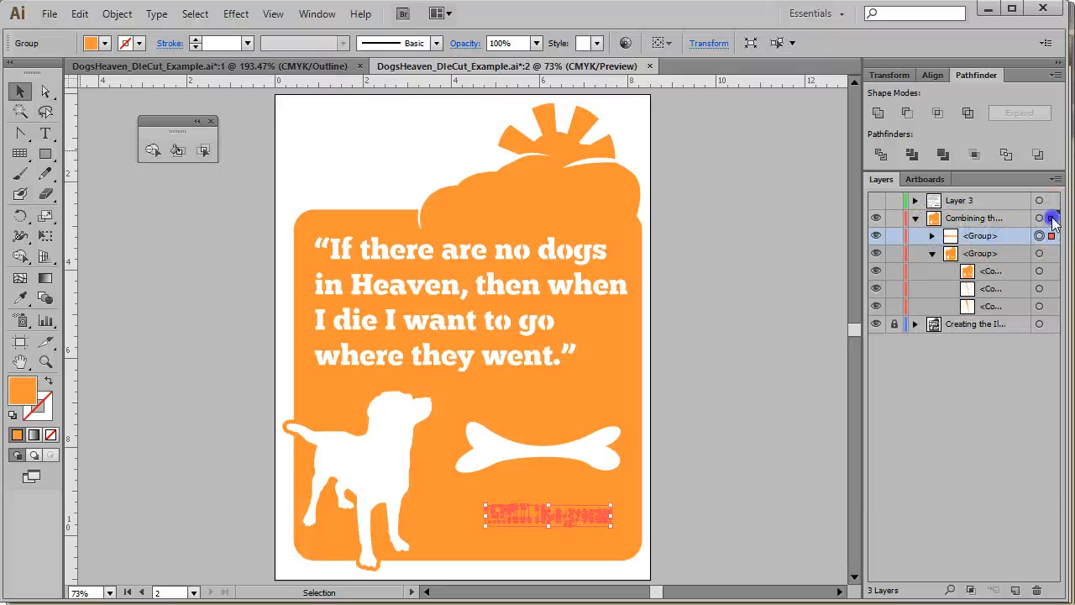
pyautogui.moveTo(1050, 204); pyautogui.dragTo(1050, 205)
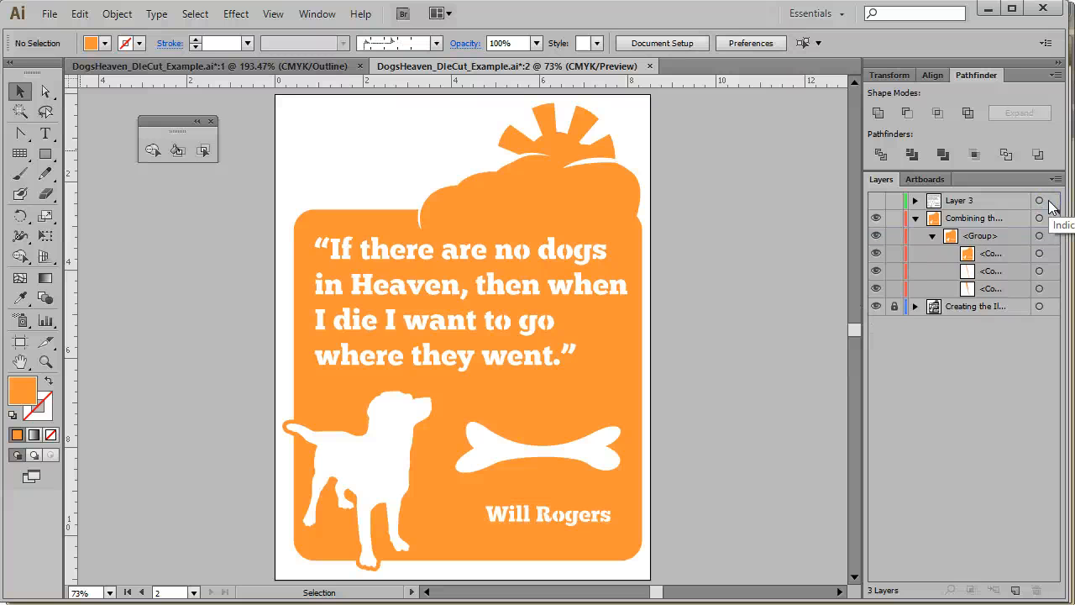
# Locate the tiny stray compound path near the word 'there' and move it onto Layer 3
pyautogui.click(1040, 271)
pyautogui.click(1009, 270)
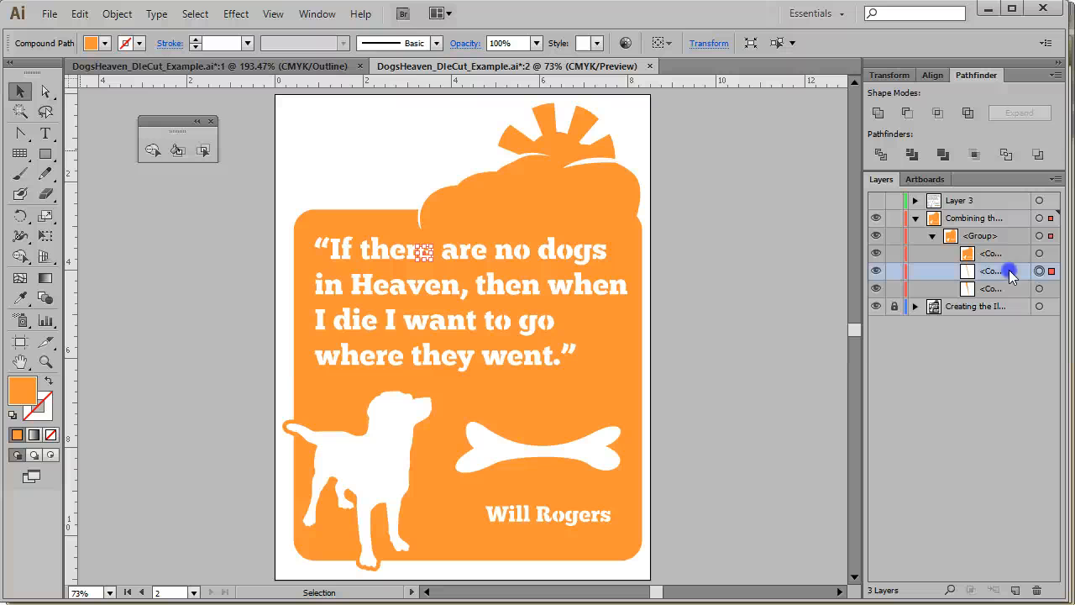
pyautogui.click(825, 421)
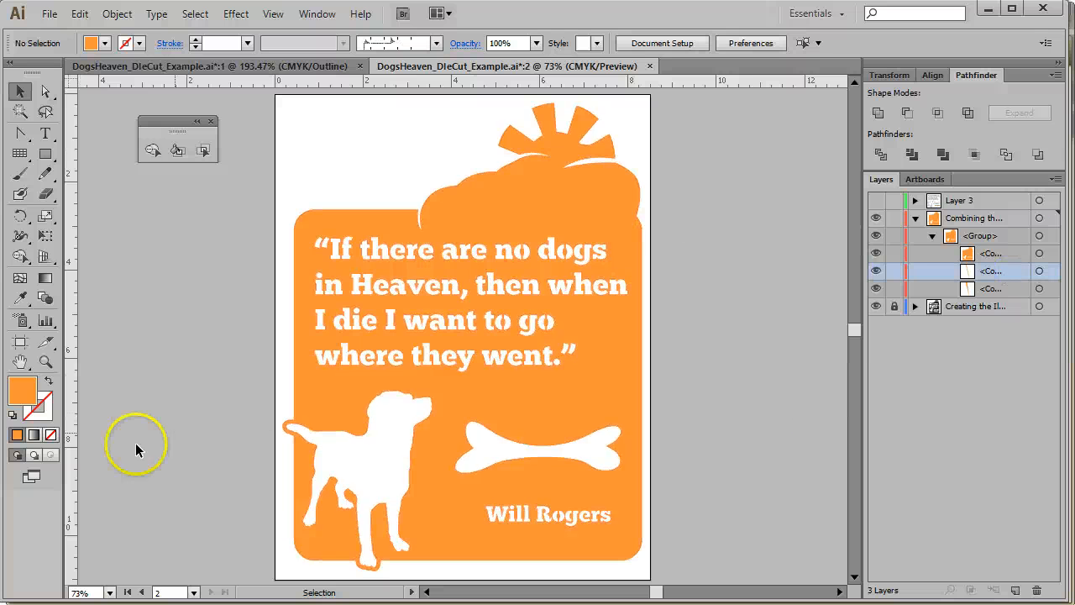
pyautogui.click(45, 361)
pyautogui.moveTo(382, 172); pyautogui.dragTo(493, 321)
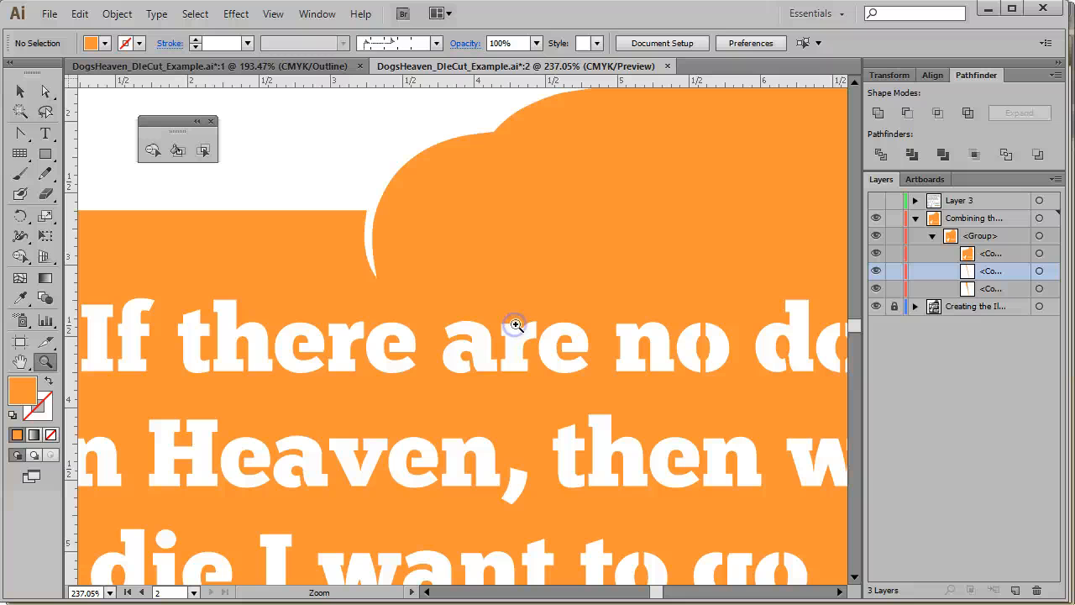
pyautogui.click(1039, 271)
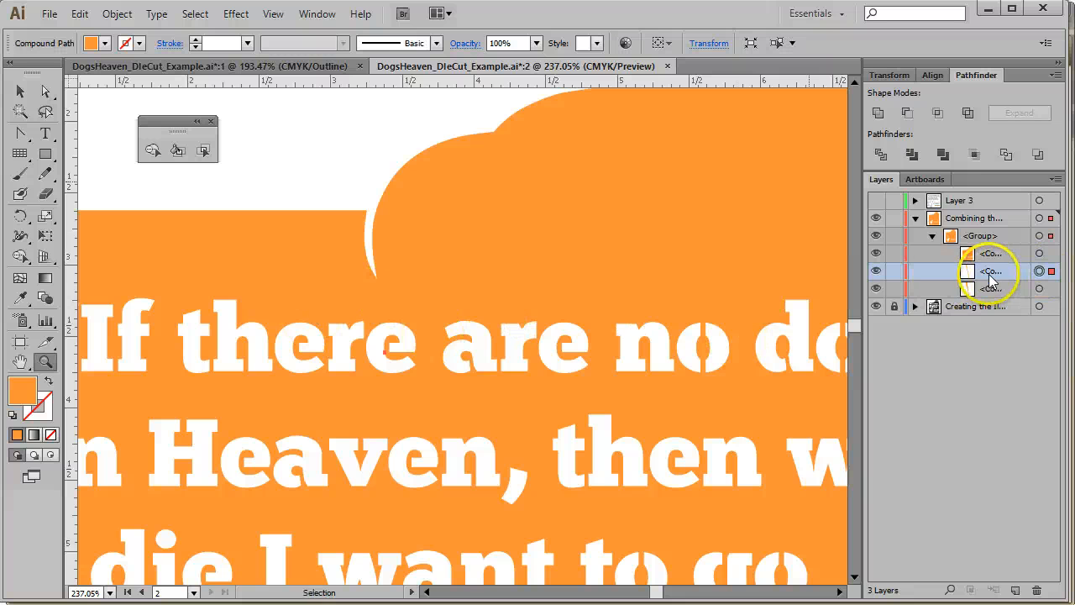
pyautogui.click(876, 273)
pyautogui.click(1039, 271)
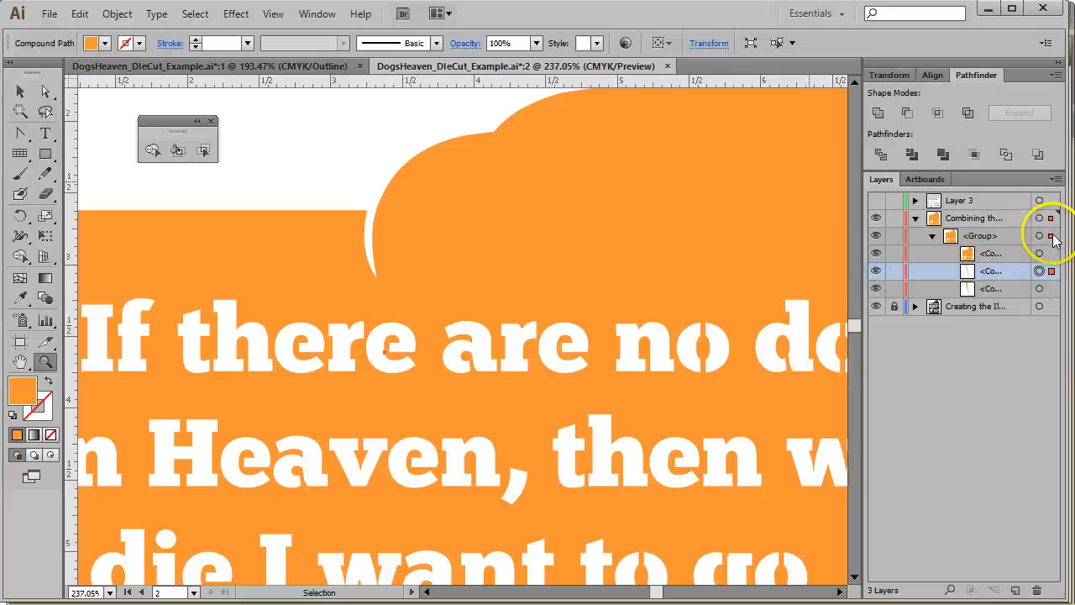
pyautogui.moveTo(1052, 237); pyautogui.dragTo(1053, 205)
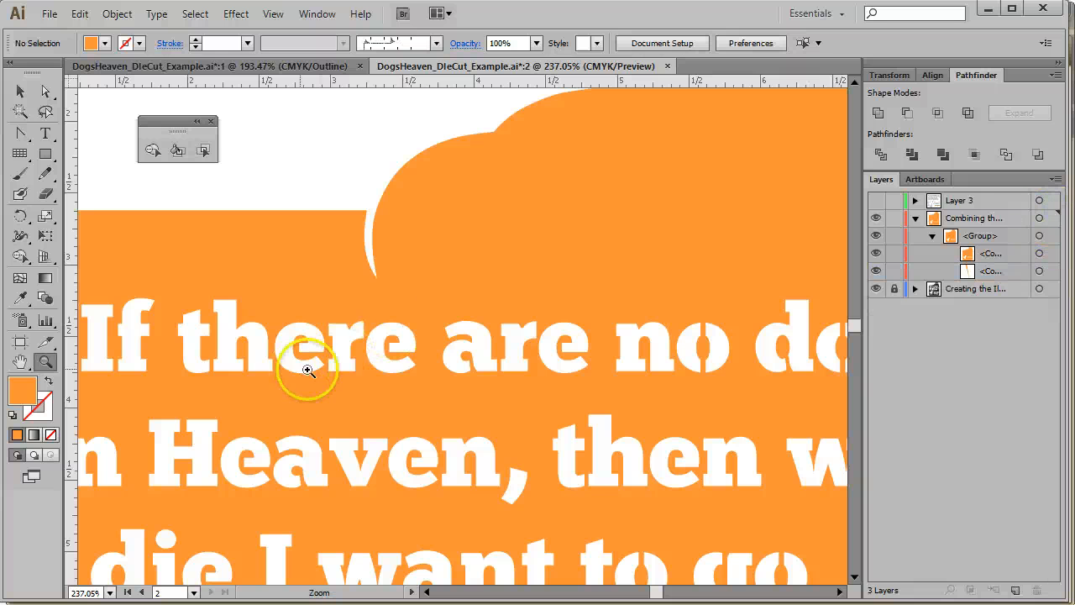
# Select the small stray compound path inside the 'e' of 'when' and delete it
pyautogui.click(1016, 271)
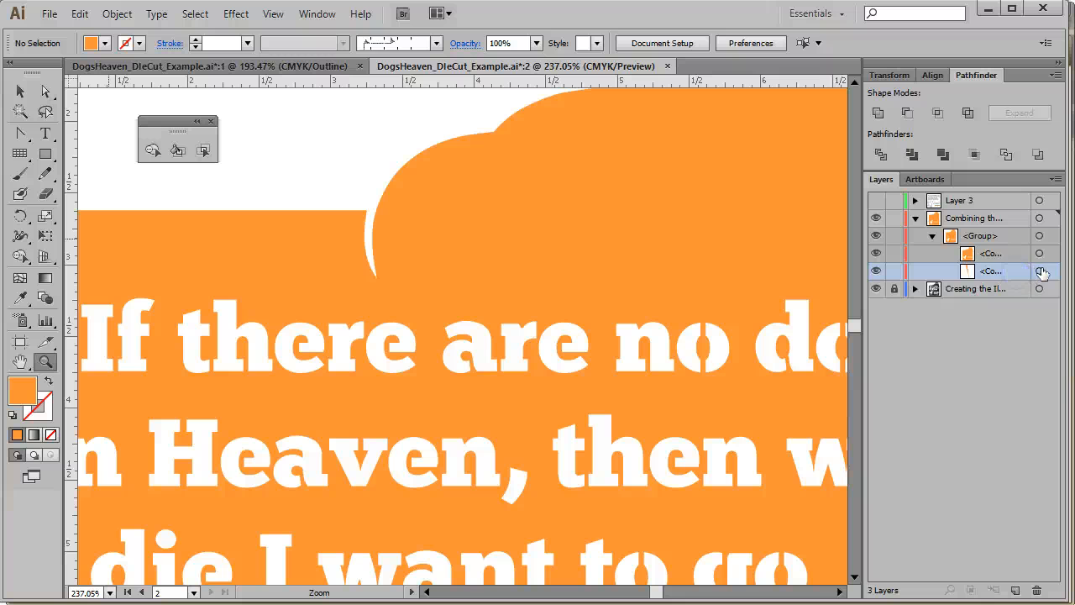
pyautogui.click(1040, 271)
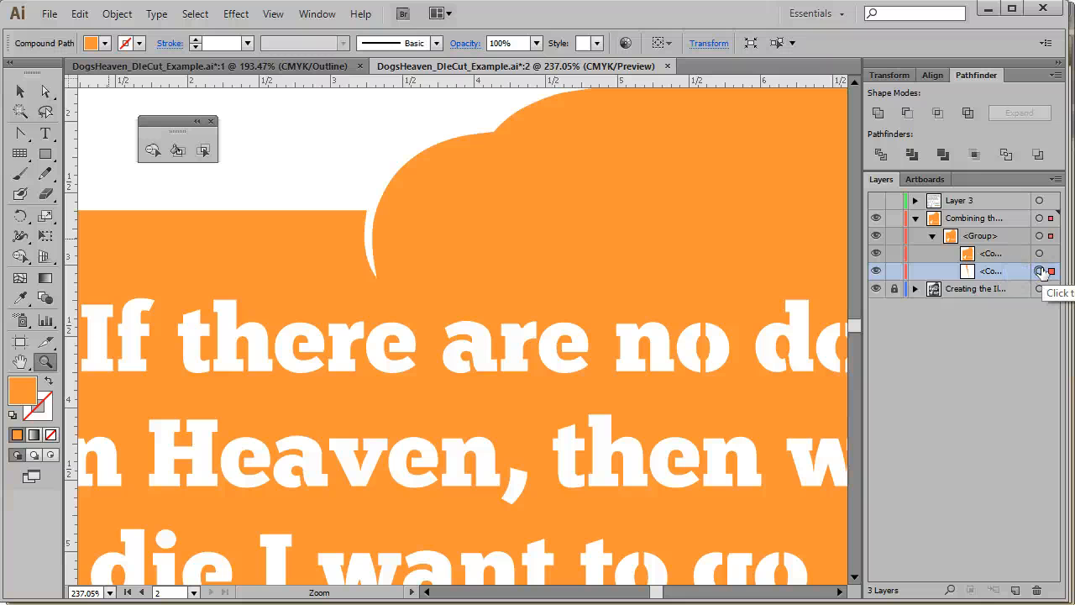
pyautogui.hotkey('ctrl', '0')
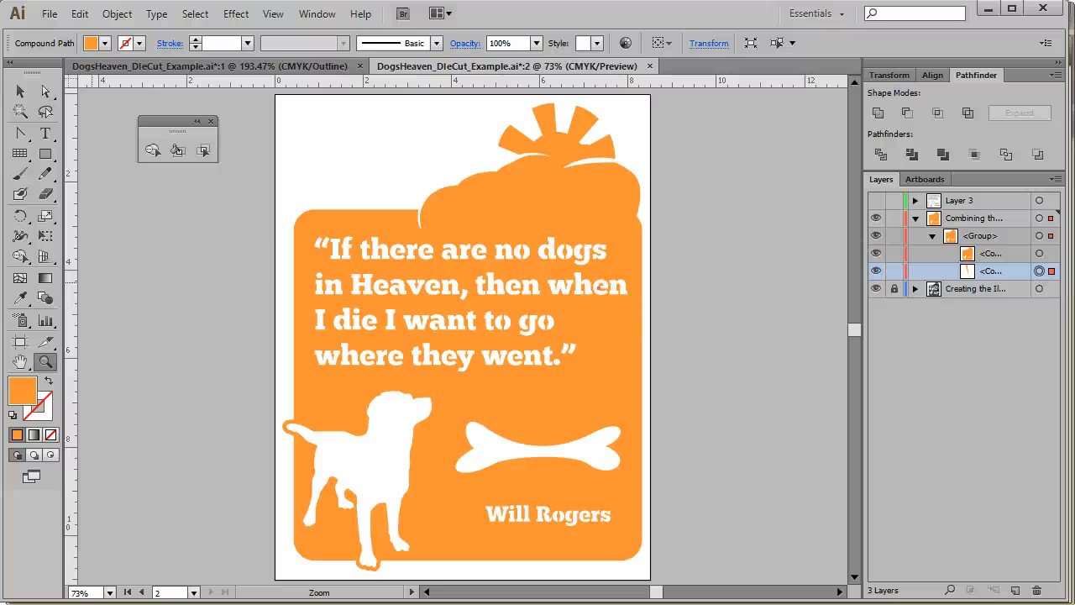
pyautogui.moveTo(535, 286); pyautogui.dragTo(628, 314)
pyautogui.click(1033, 390)
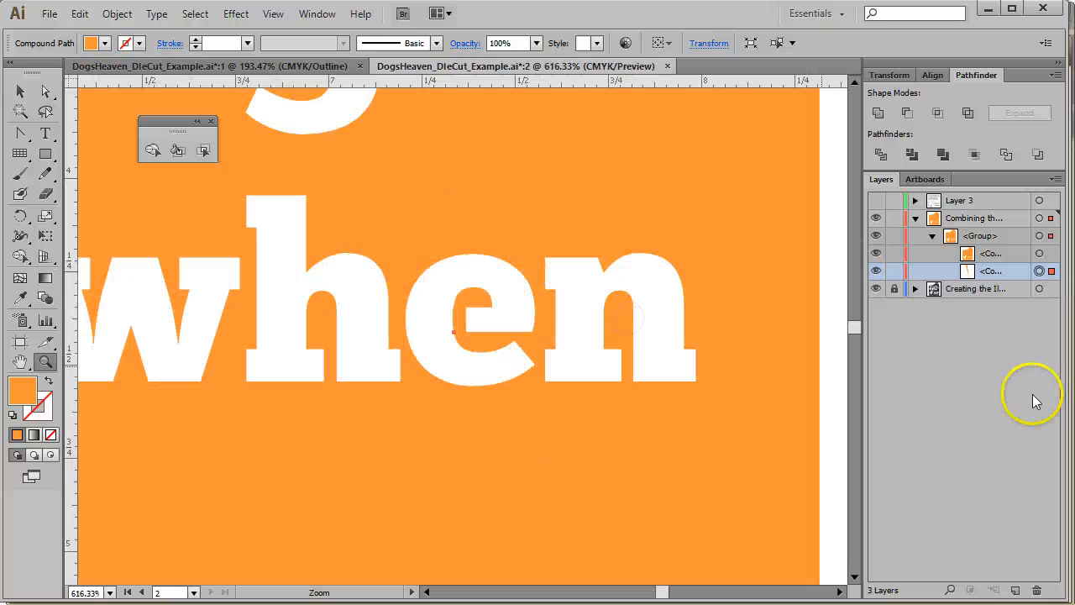
pyautogui.click(1053, 216)
pyautogui.press('Delete')
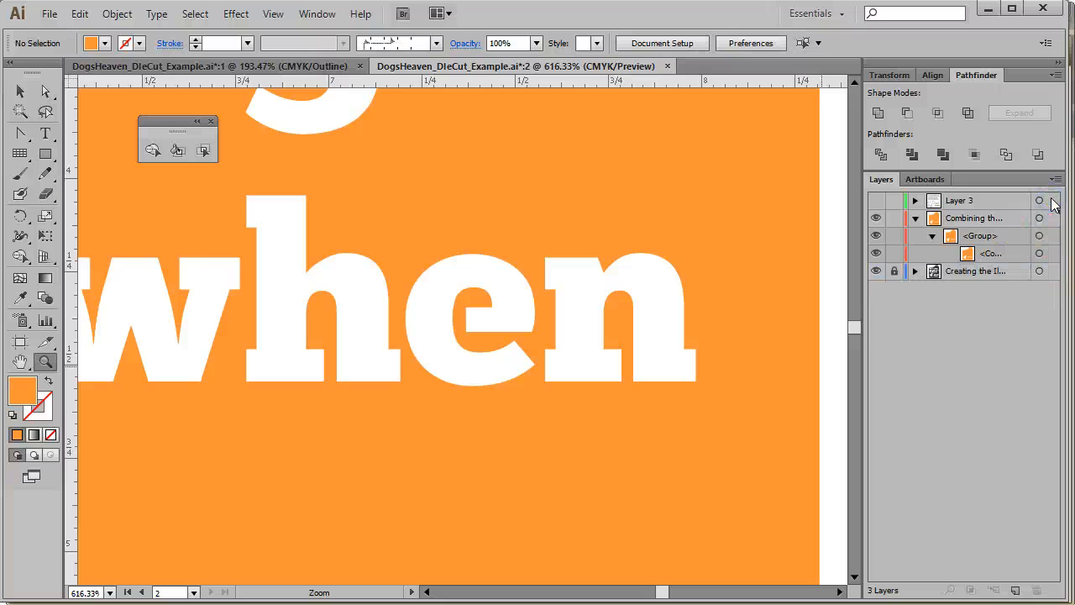
# Move the remaining orange compound path out of its group directly into the Combining layer and fit the artboard in the window
pyautogui.click(1012, 258)
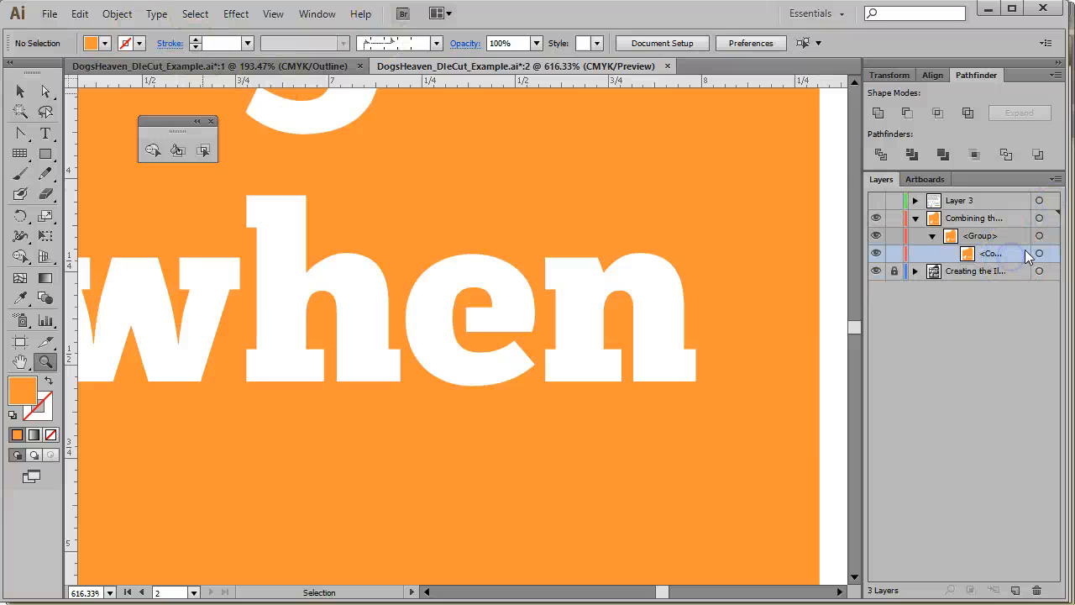
pyautogui.click(1039, 254)
pyautogui.click(981, 218)
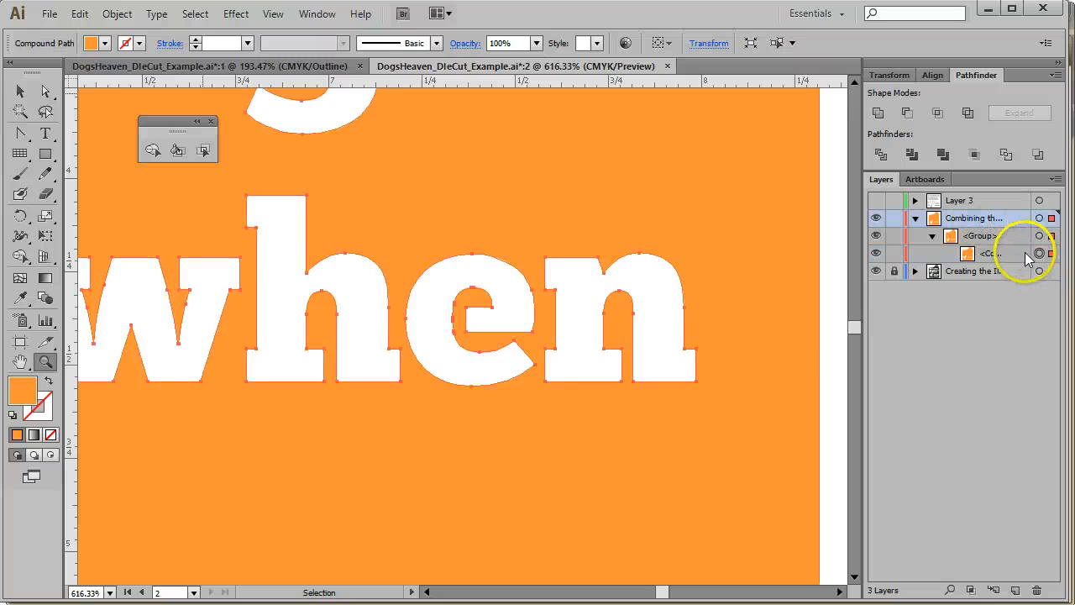
pyautogui.click(1022, 254)
pyautogui.click(985, 235)
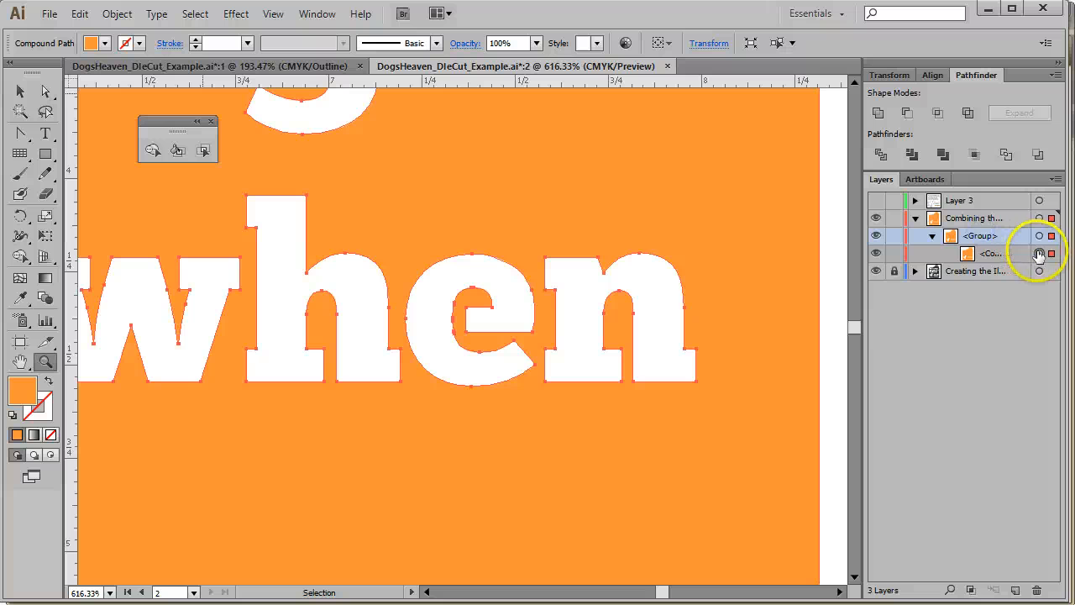
pyautogui.moveTo(1018, 253); pyautogui.dragTo(1000, 229)
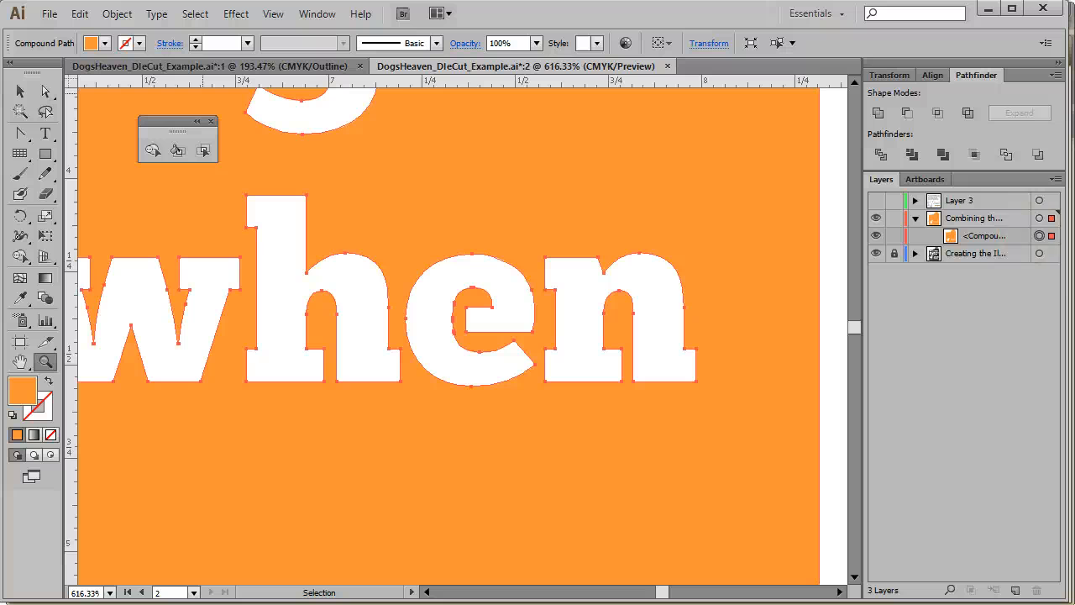
pyautogui.click(1005, 235)
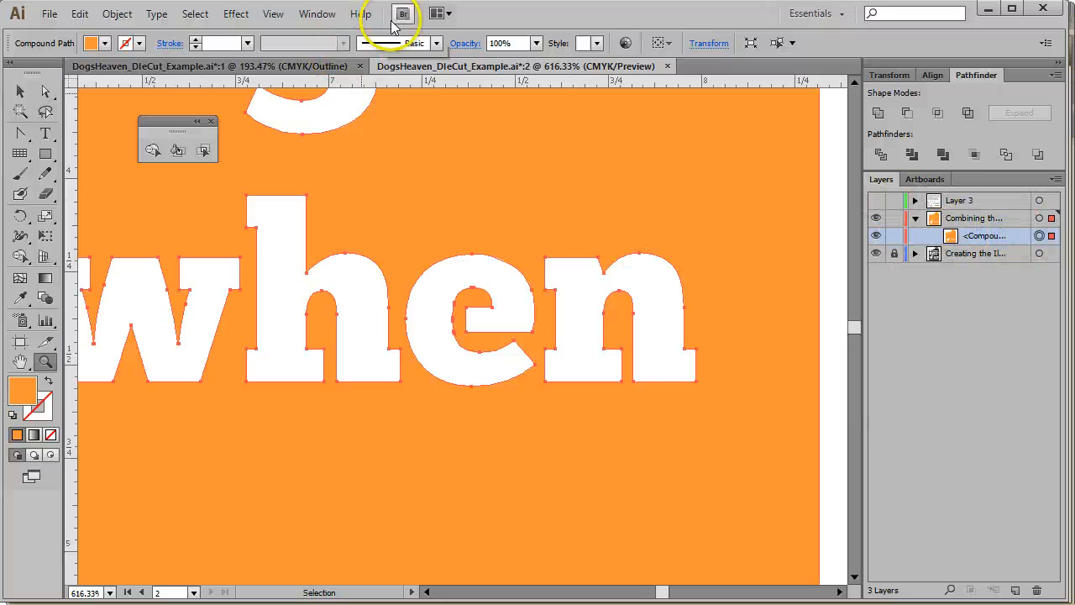
pyautogui.click(273, 13)
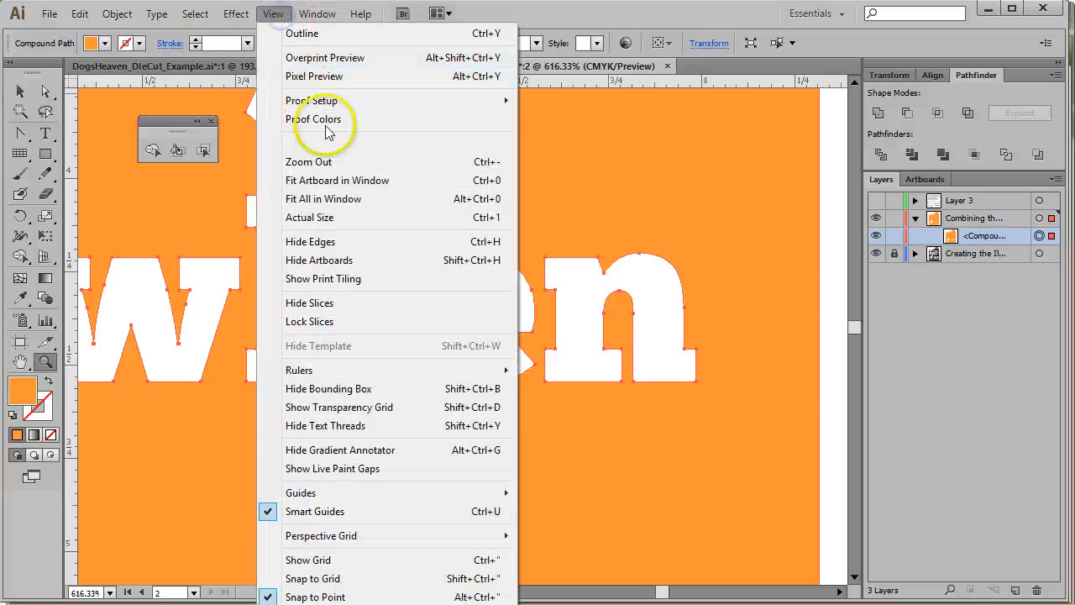
pyautogui.click(346, 180)
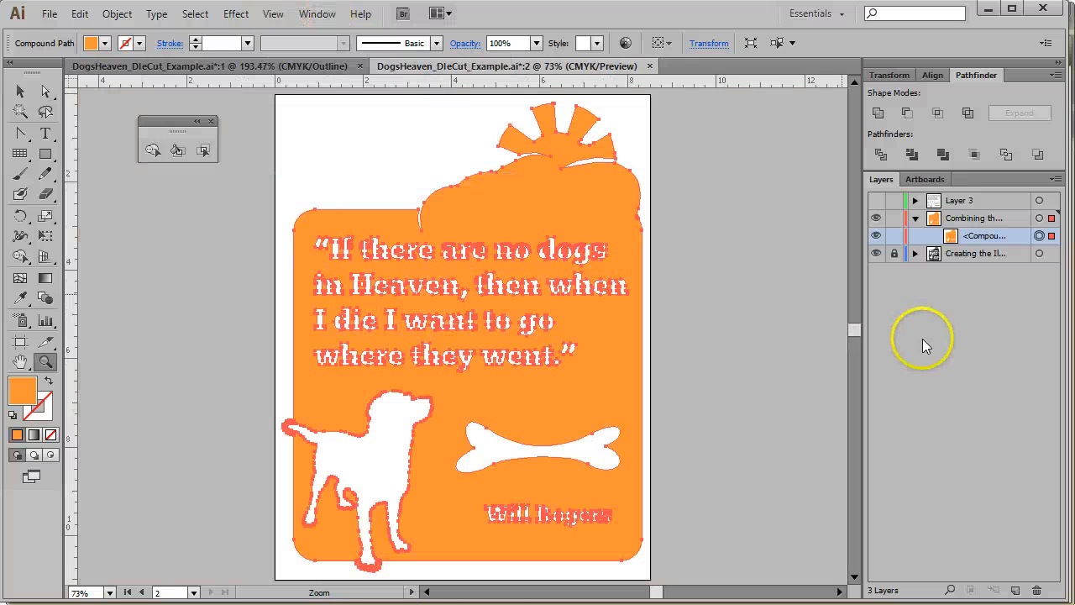
# Deselect everything and switch the document to Outline view
pyautogui.click(21, 91)
pyautogui.click(734, 334)
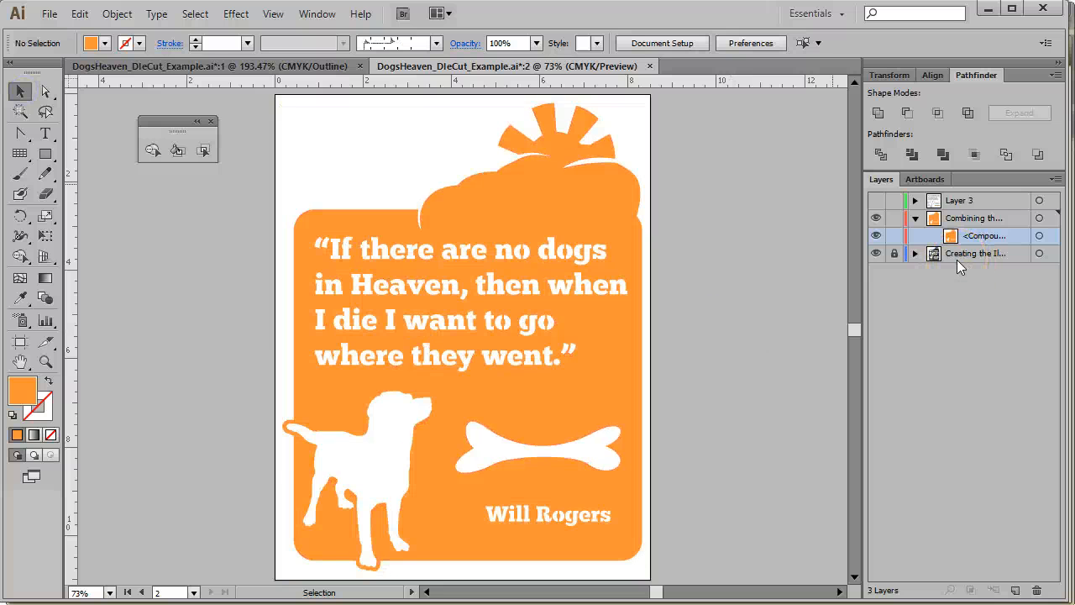
pyautogui.click(275, 14)
pyautogui.click(290, 29)
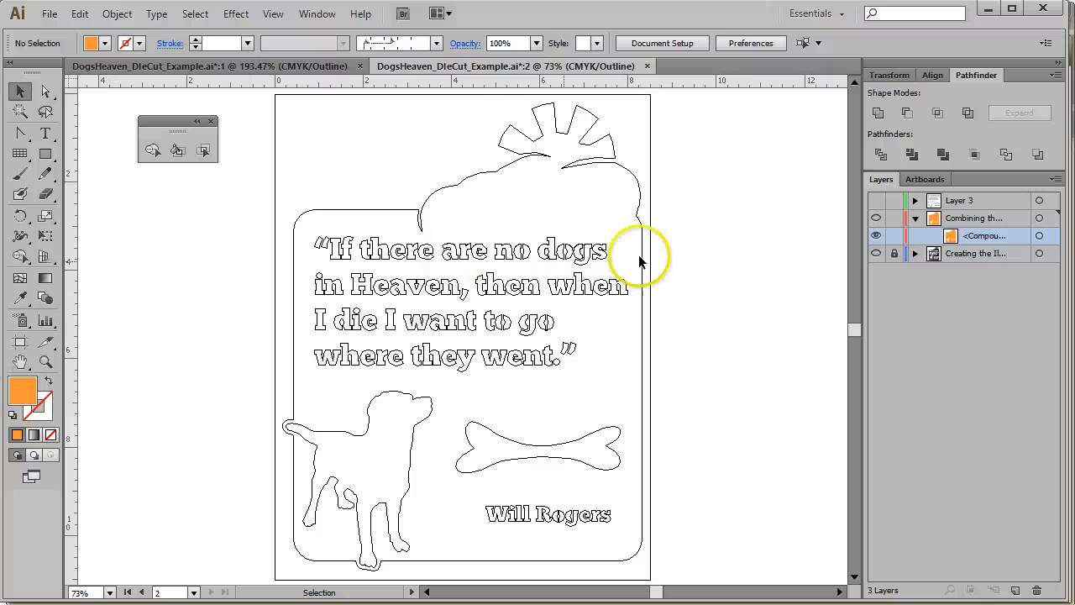
# Select all paths and use Shape Builder to merge the overlapping pieces of the 'g' in 'dogs'
pyautogui.press('space')
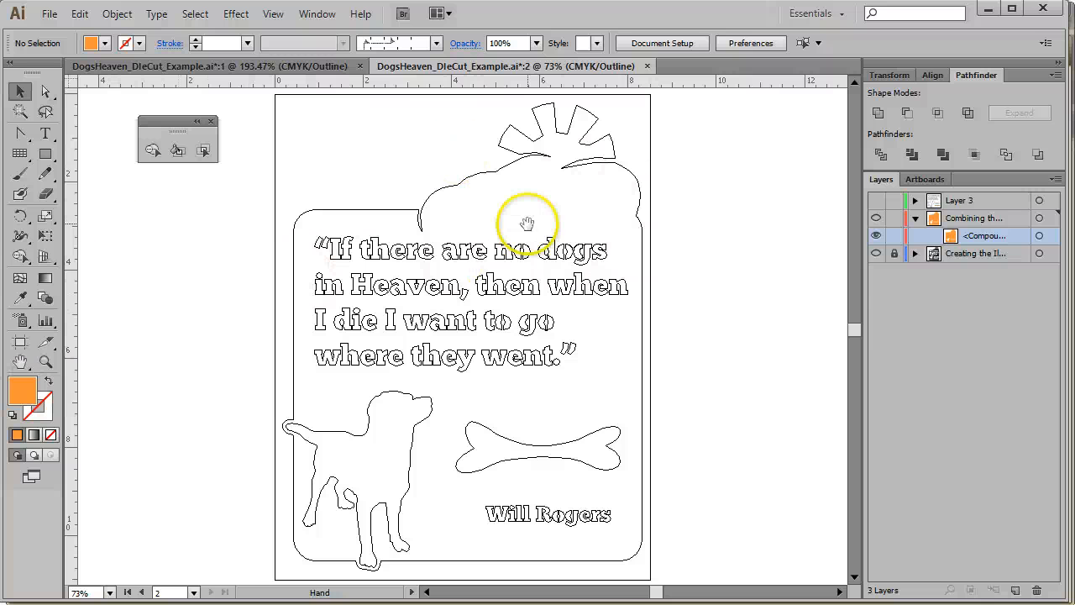
pyautogui.moveTo(512, 220); pyautogui.dragTo(477, 262)
pyautogui.click(45, 361)
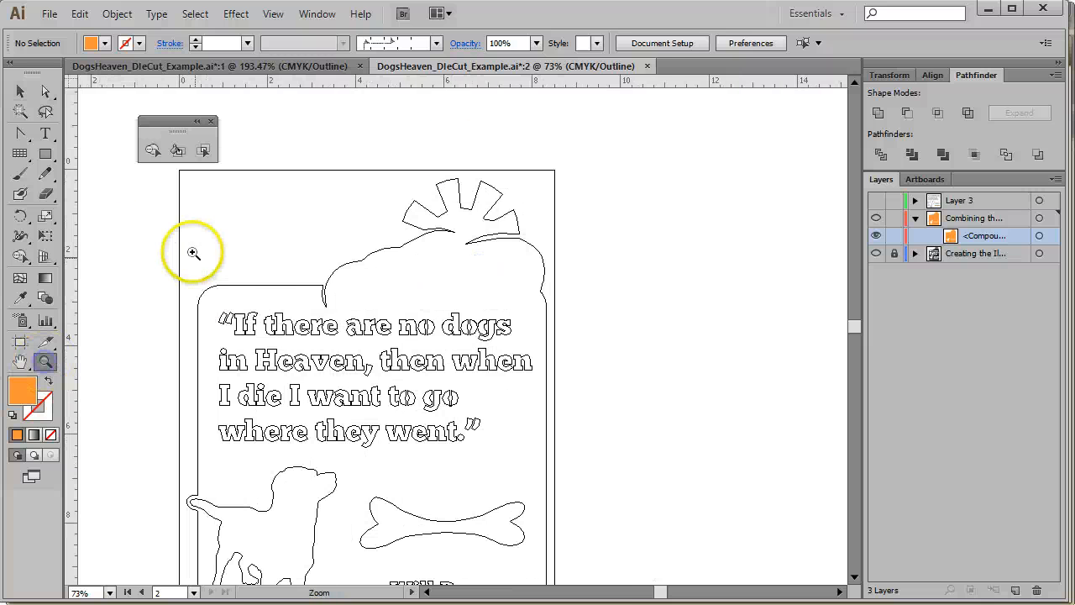
pyautogui.moveTo(189, 248); pyautogui.dragTo(386, 418)
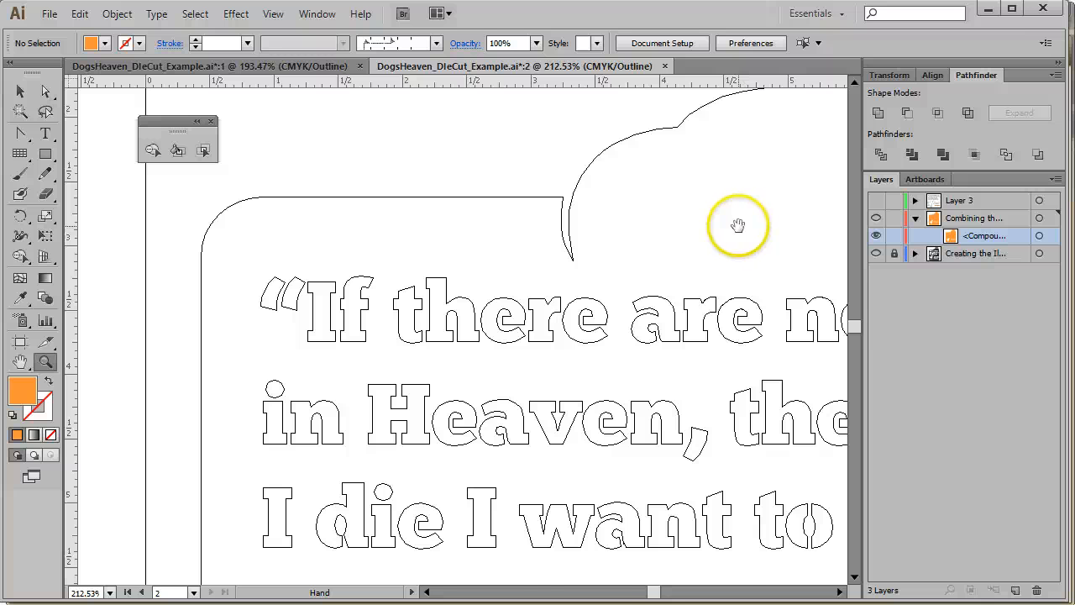
pyautogui.moveTo(737, 225); pyautogui.dragTo(503, 224)
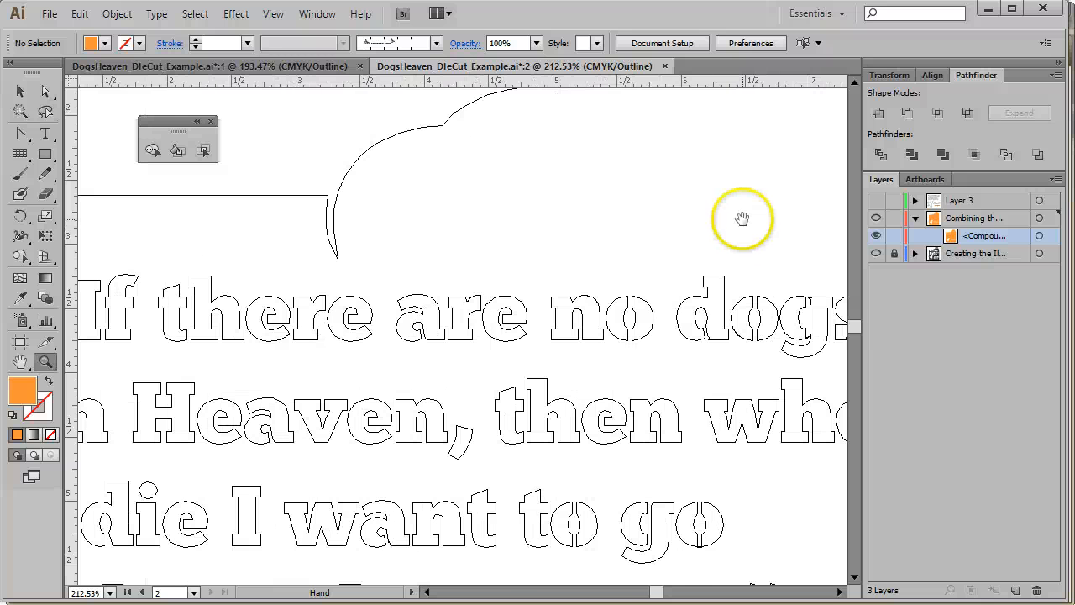
pyautogui.moveTo(743, 219); pyautogui.dragTo(399, 210)
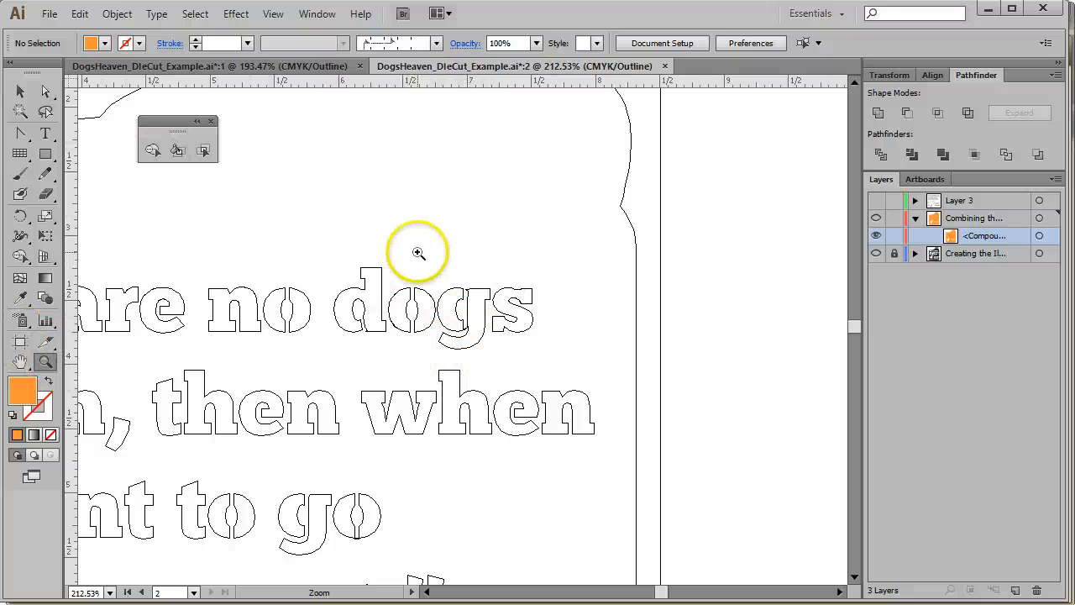
pyautogui.moveTo(418, 252); pyautogui.dragTo(550, 377)
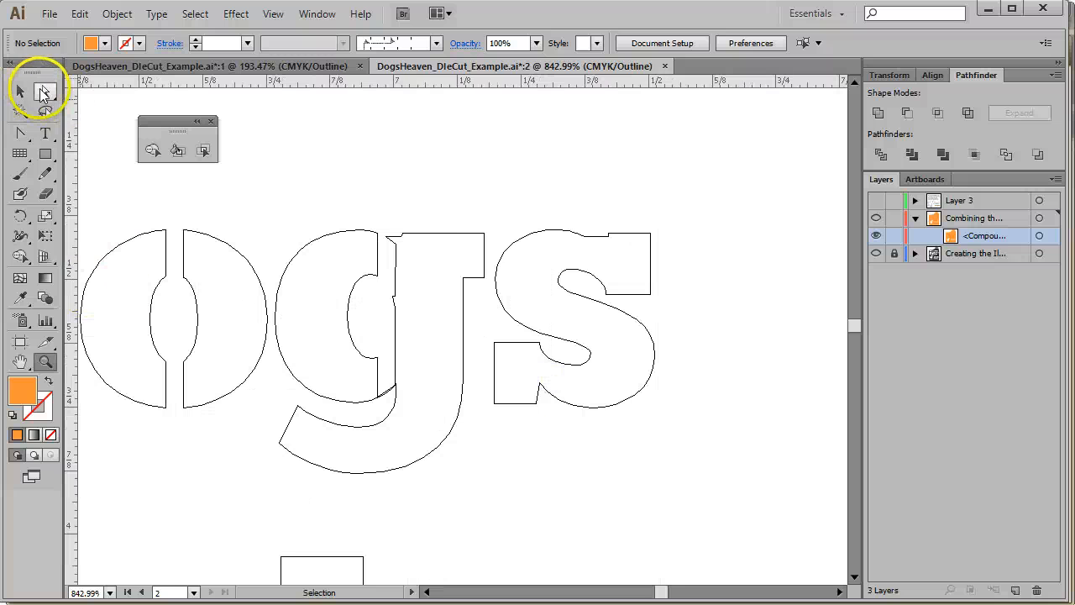
pyautogui.click(24, 91)
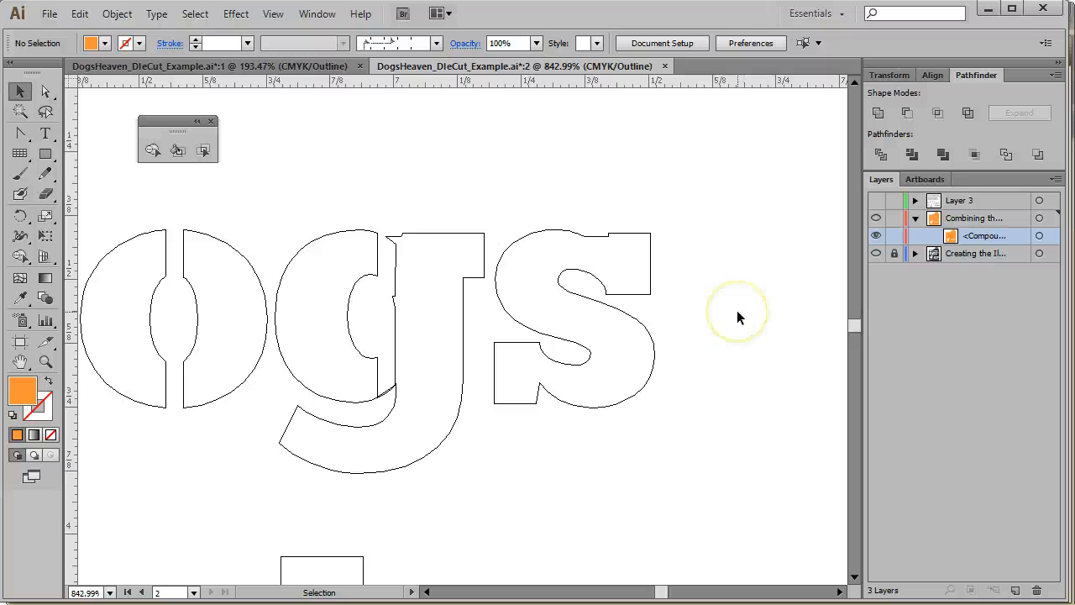
pyautogui.hotkey('ctrl', 'a')
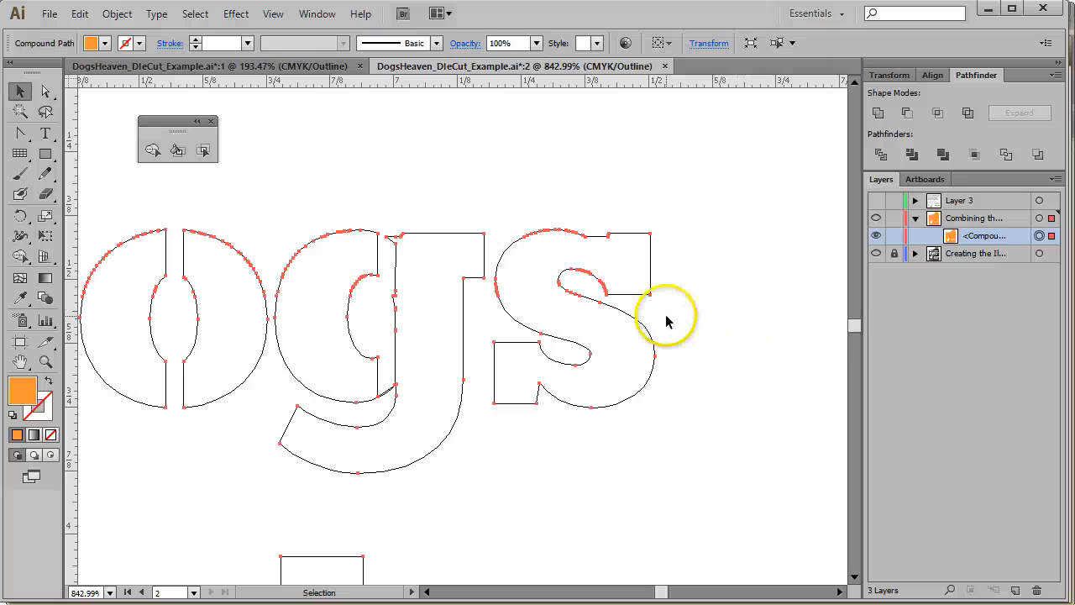
pyautogui.click(152, 150)
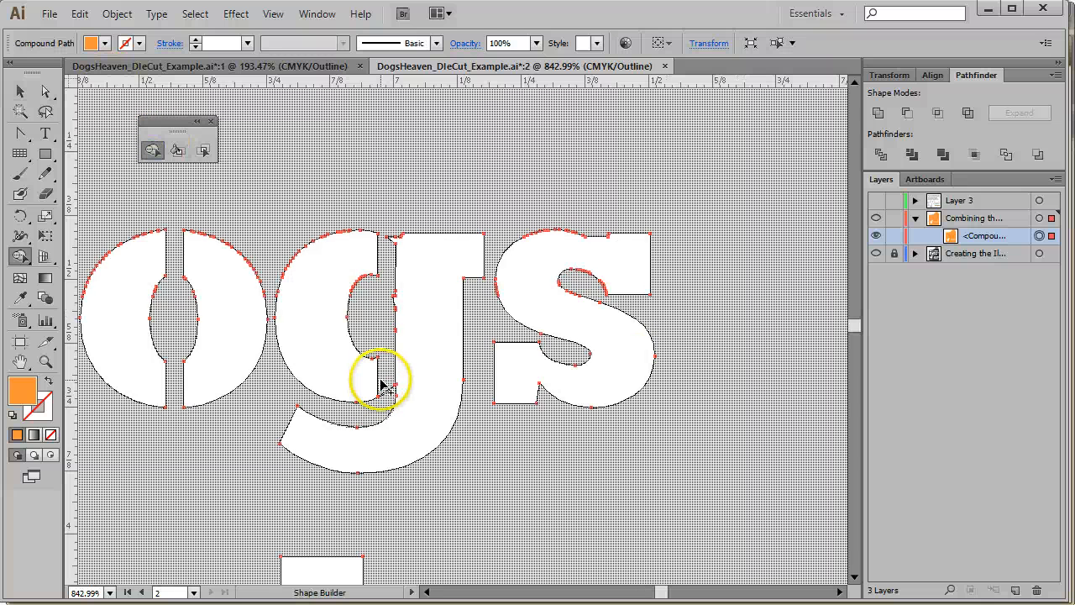
pyautogui.click(384, 400)
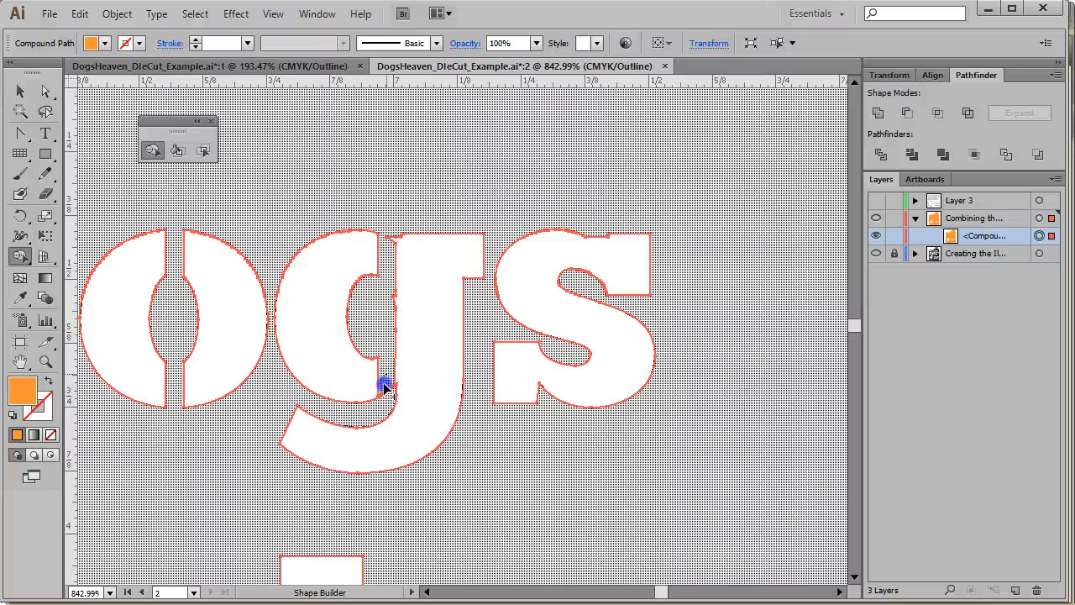
pyautogui.click(386, 391)
pyautogui.click(380, 354)
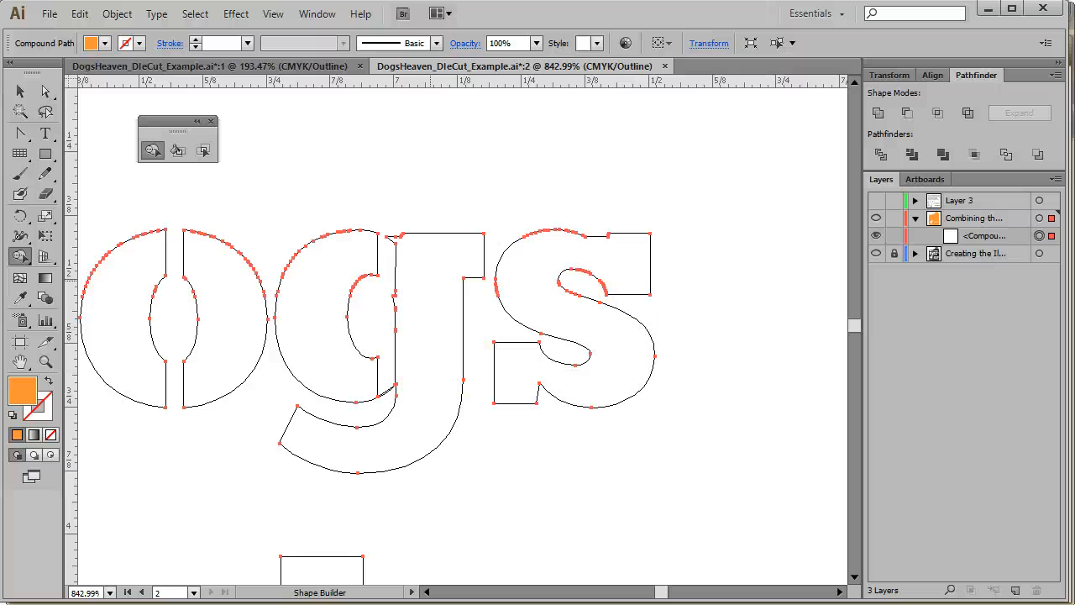
# Zoom deep into the 'g' junction and reposition its stray anchor points with Direct Selection
pyautogui.click(46, 361)
pyautogui.moveTo(361, 356); pyautogui.dragTo(428, 416)
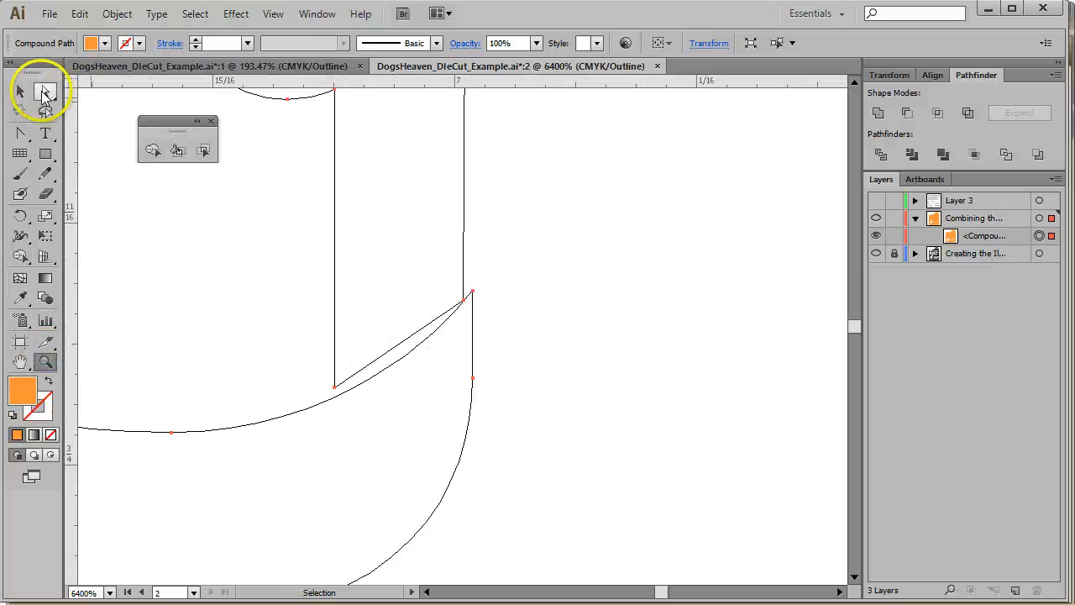
pyautogui.click(45, 153)
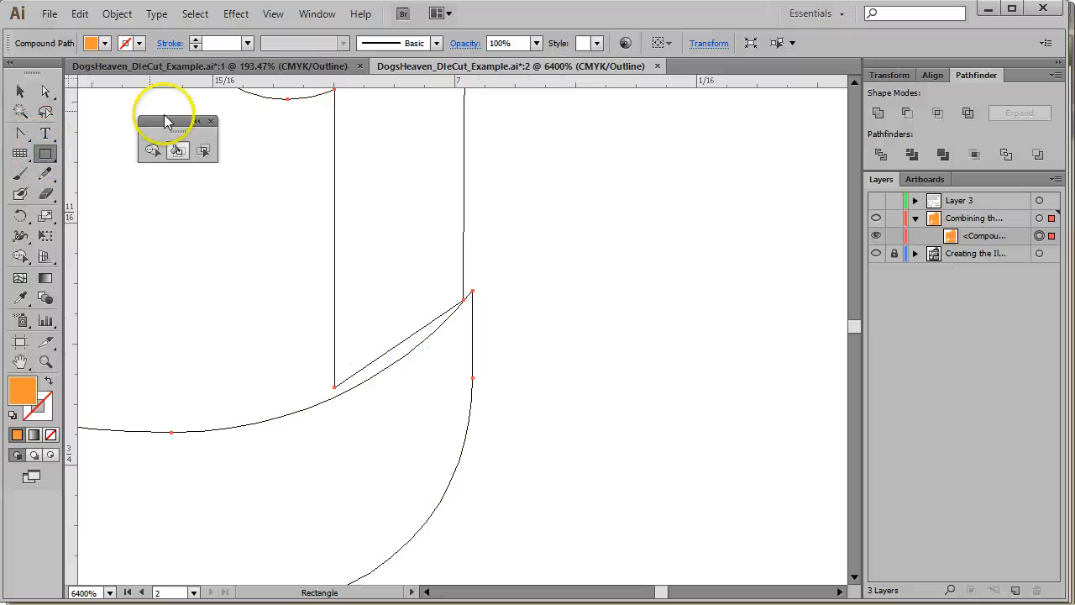
pyautogui.click(46, 91)
pyautogui.click(470, 304)
pyautogui.moveTo(470, 304); pyautogui.dragTo(335, 426)
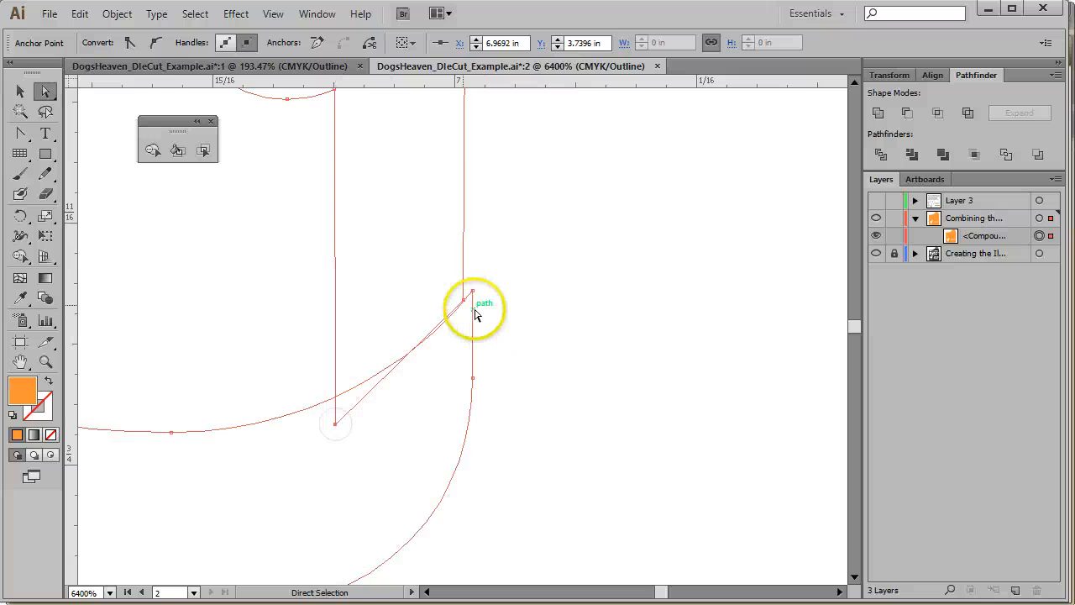
pyautogui.moveTo(468, 302)
pyautogui.mouseDown()
pyautogui.moveTo(480, 300)
pyautogui.moveTo(473, 311)
pyautogui.moveTo(474, 283)
pyautogui.mouseUp()
pyautogui.click(456, 344)
pyautogui.click(470, 294)
pyautogui.scroll(6, 418, 433)
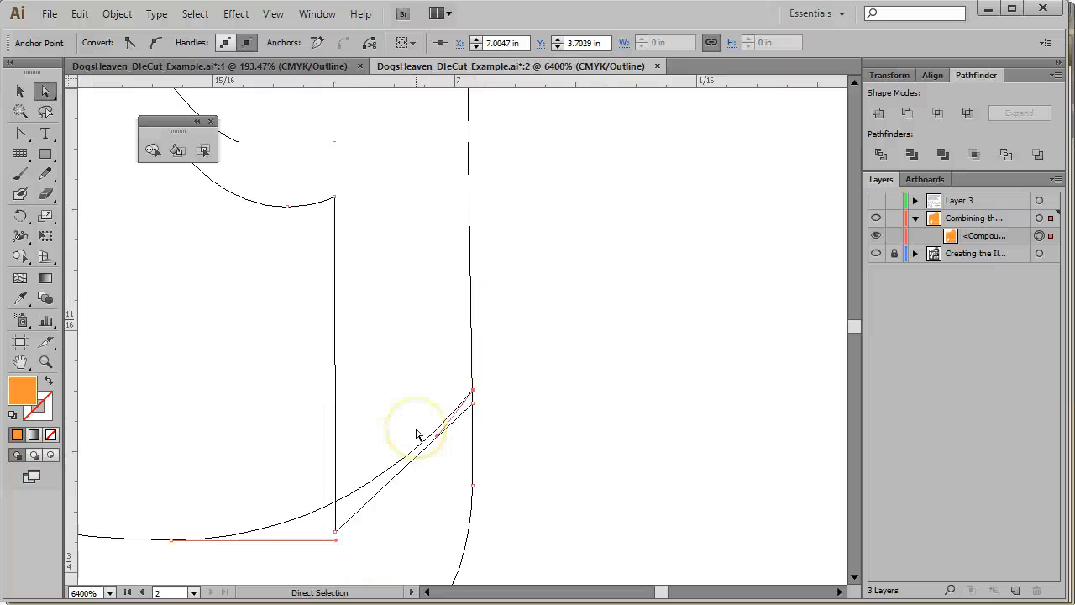
pyautogui.scroll(-6, 418, 433)
pyautogui.scroll(10, 417, 434)
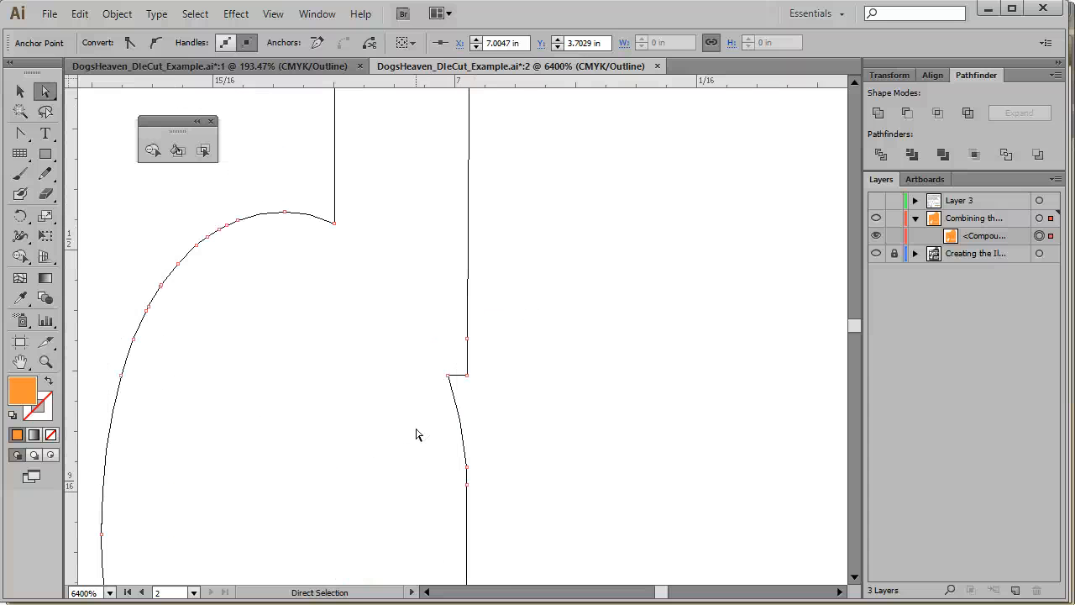
pyautogui.moveTo(448, 375); pyautogui.dragTo(466, 417)
pyautogui.click(477, 414)
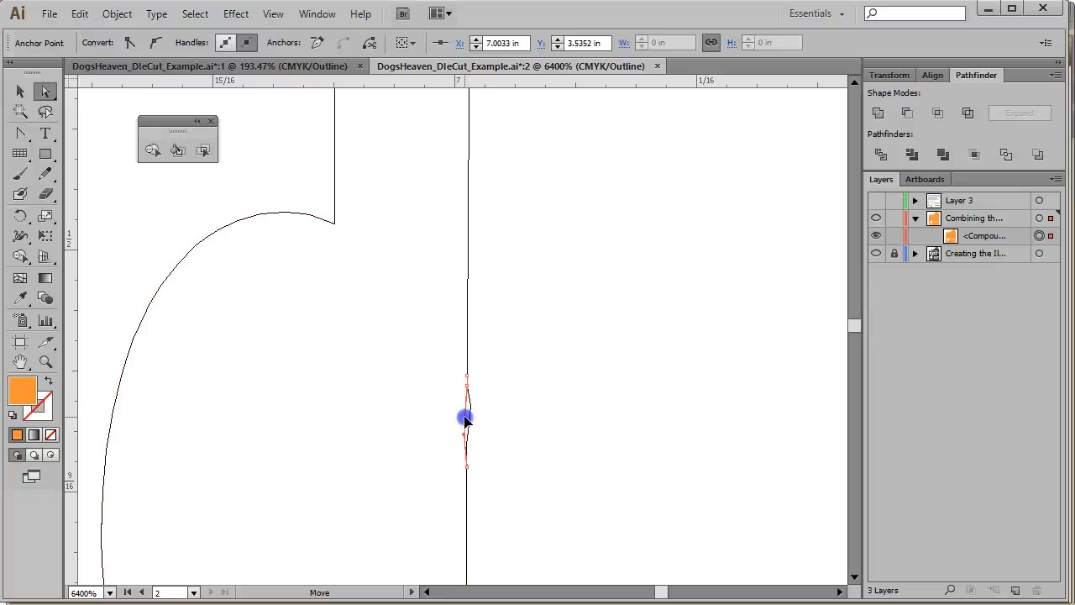
pyautogui.scroll(-8, 341, 475)
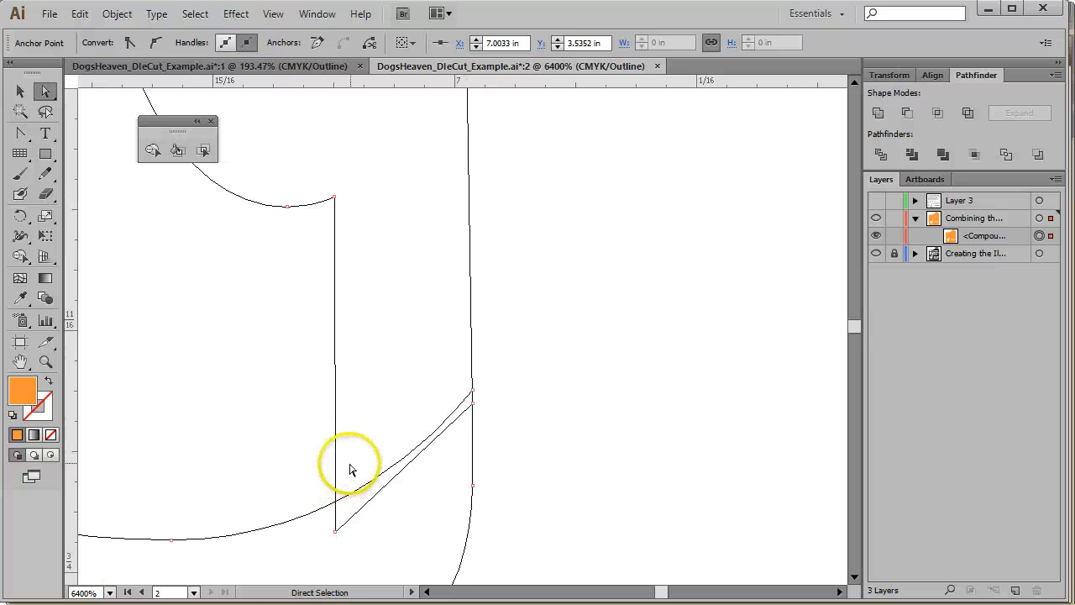
# Use Shape Builder to merge the thin sliver into the 'g', then fit the artboard and deselect
pyautogui.click(30, 90)
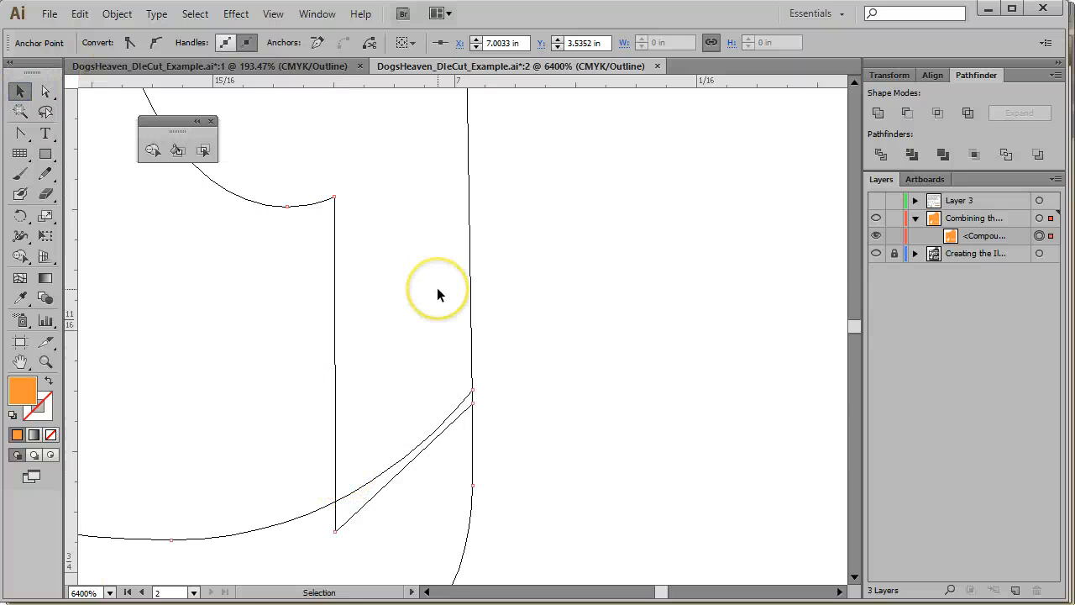
pyautogui.click(153, 150)
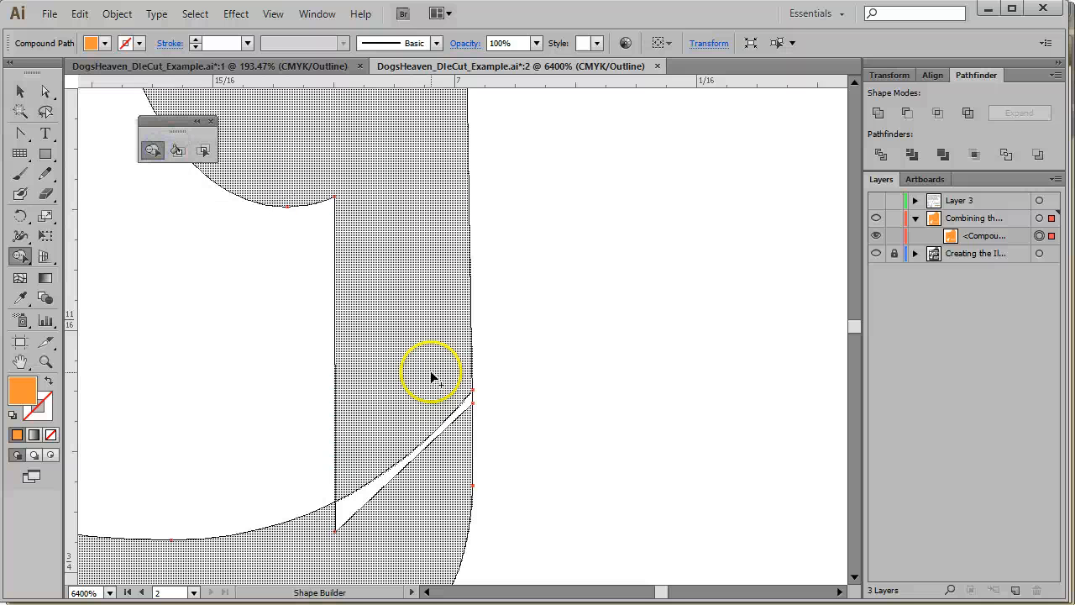
pyautogui.moveTo(434, 375); pyautogui.dragTo(437, 473)
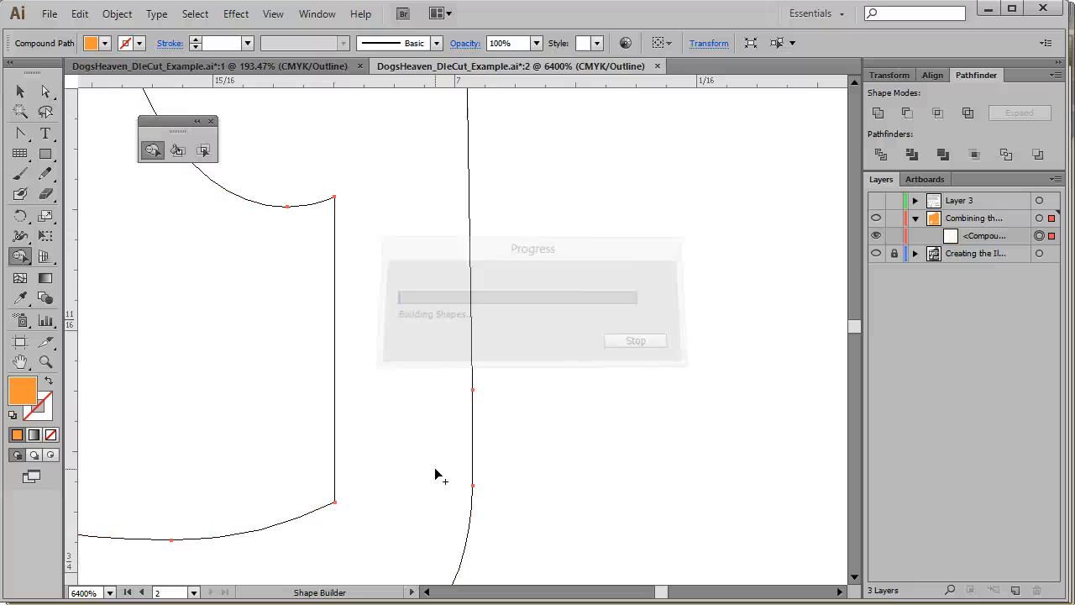
pyautogui.click(20, 92)
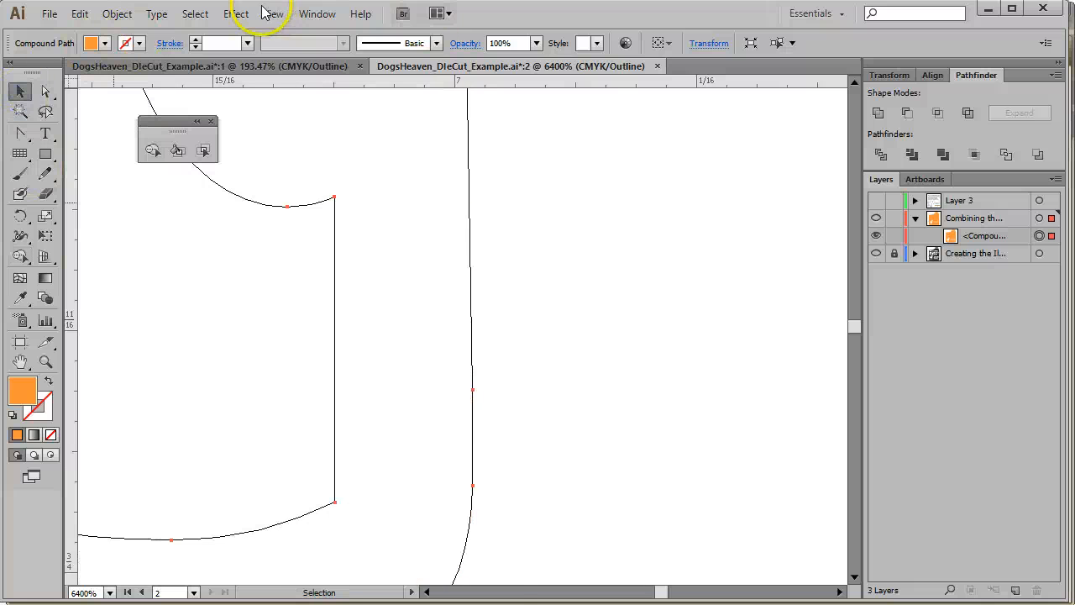
pyautogui.click(273, 13)
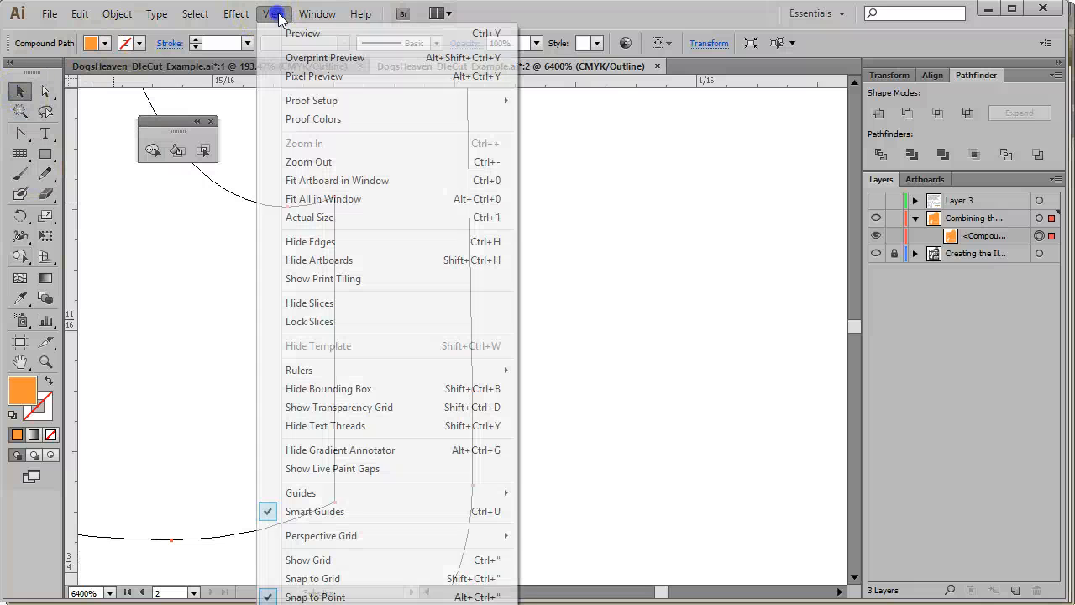
pyautogui.click(348, 179)
pyautogui.click(762, 278)
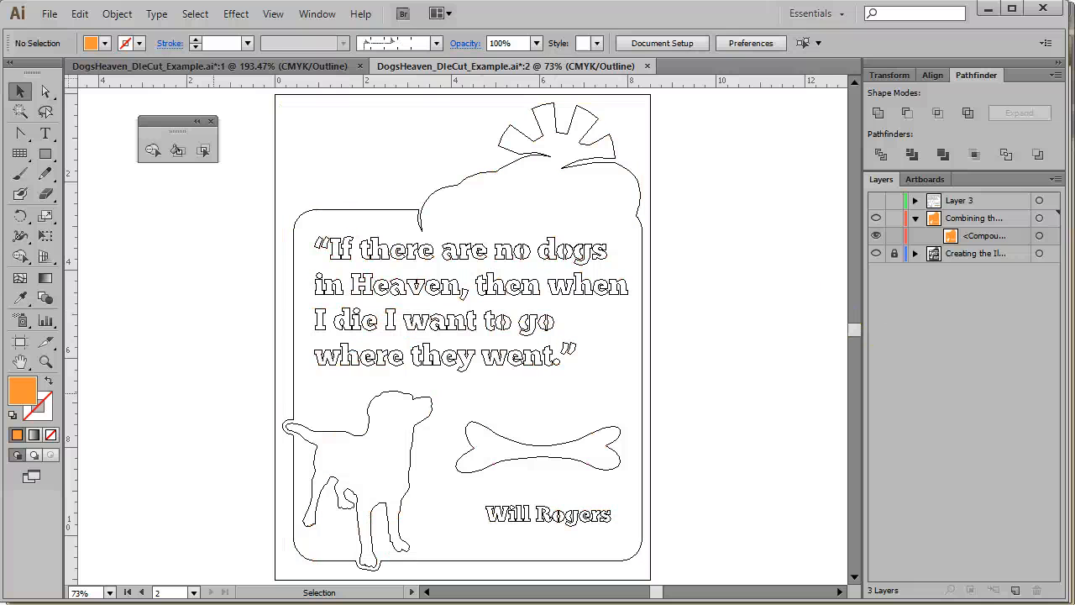
# Zoom and pan across the outlined quote, dog, bone and signature to inspect them for remaining gaps
pyautogui.click(46, 361)
pyautogui.moveTo(426, 171); pyautogui.dragTo(651, 367)
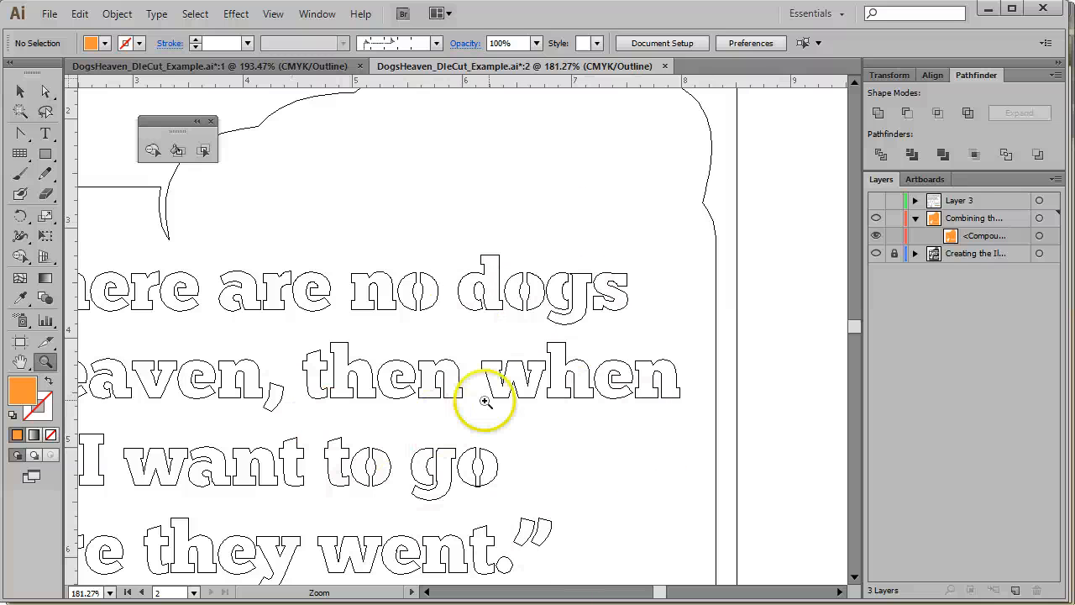
pyautogui.press('space')
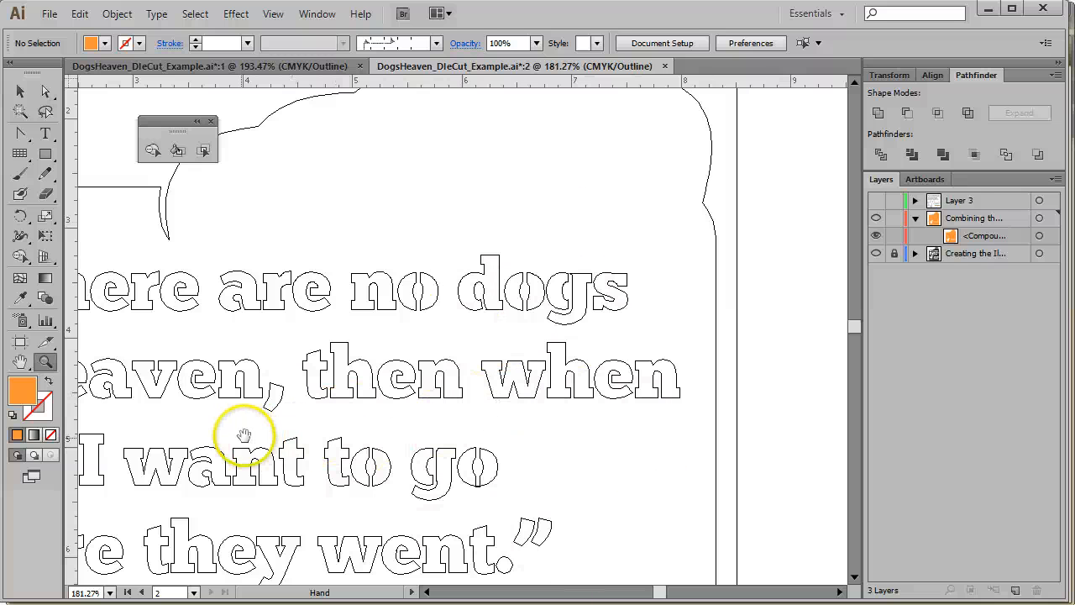
pyautogui.moveTo(243, 435); pyautogui.dragTo(429, 355)
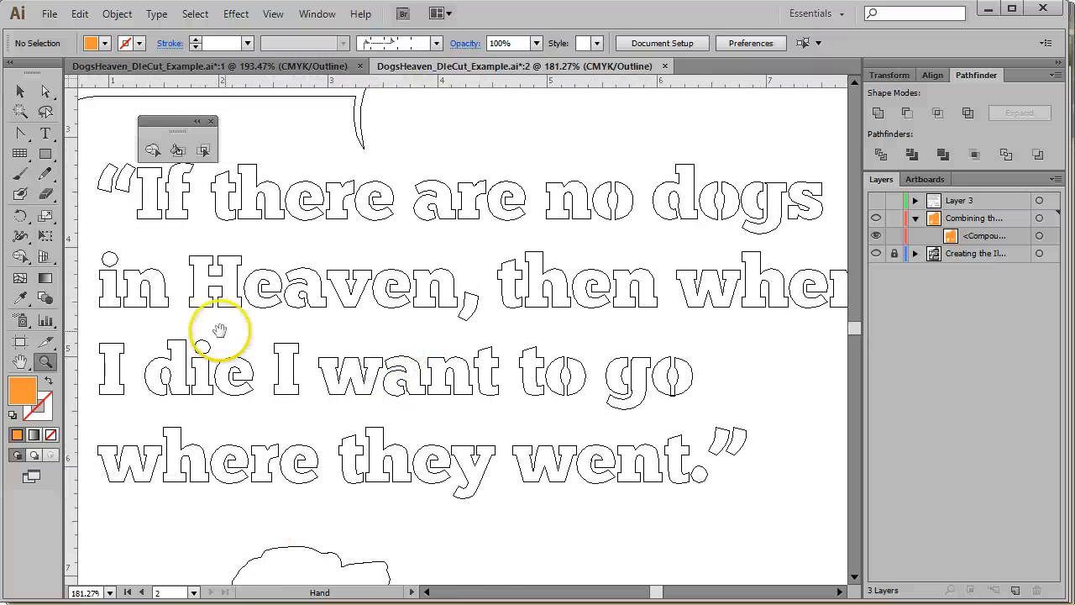
pyautogui.moveTo(220, 330); pyautogui.dragTo(526, 233)
pyautogui.moveTo(619, 499); pyautogui.dragTo(518, 257)
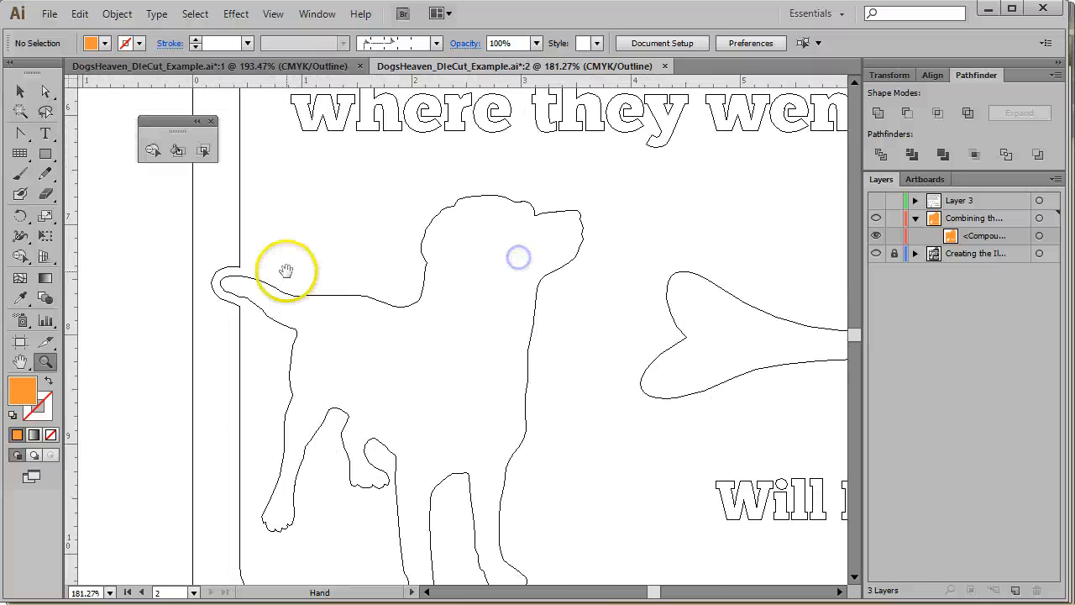
pyautogui.moveTo(571, 501); pyautogui.dragTo(247, 369)
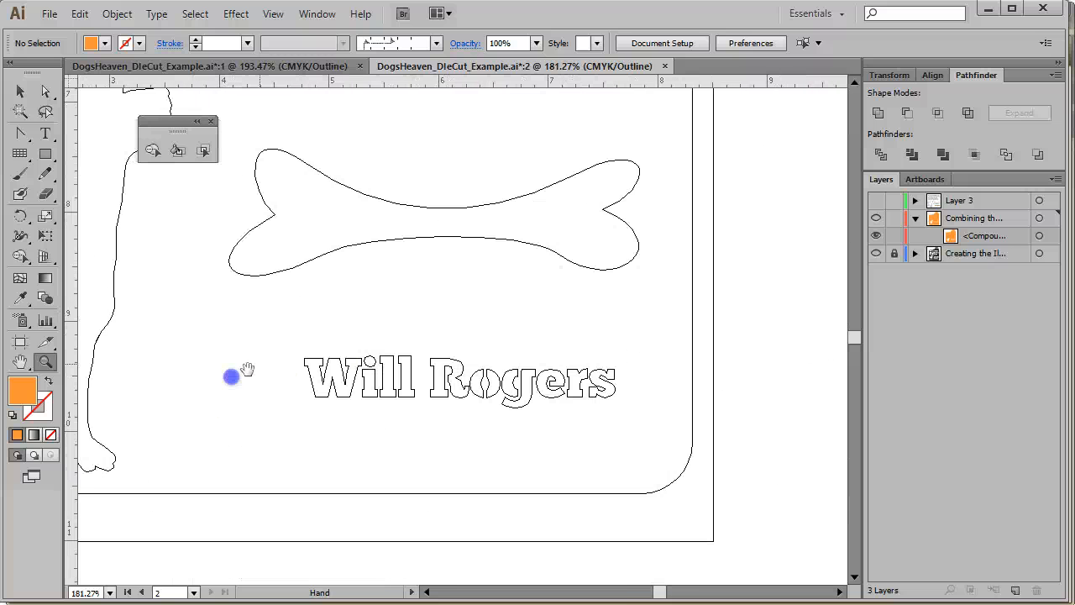
pyautogui.moveTo(670, 269); pyautogui.dragTo(736, 550)
pyautogui.moveTo(484, 269); pyautogui.dragTo(621, 384)
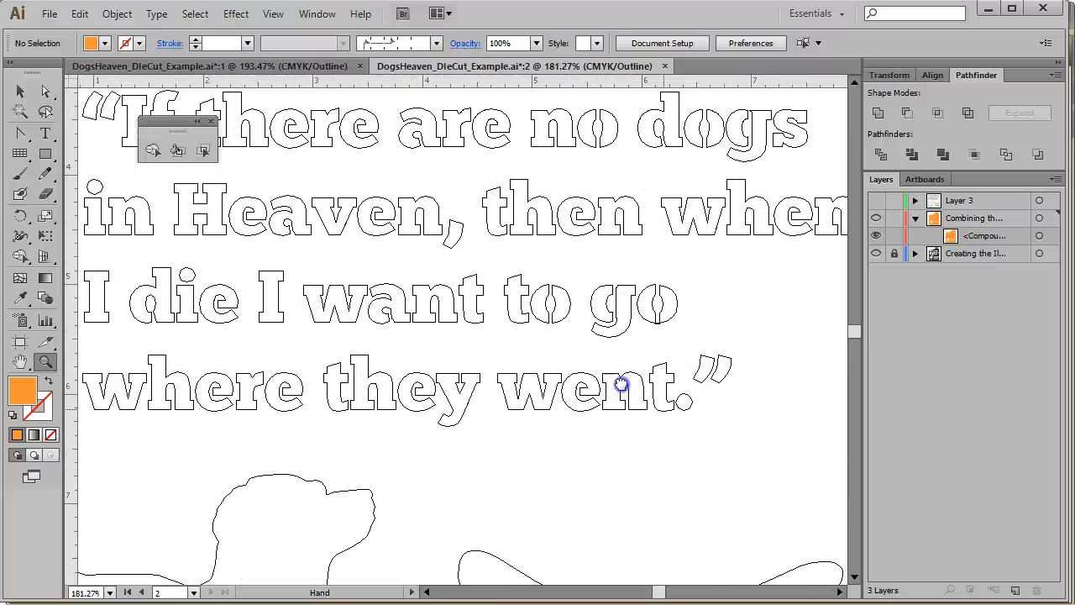
pyautogui.click(273, 13)
pyautogui.click(322, 183)
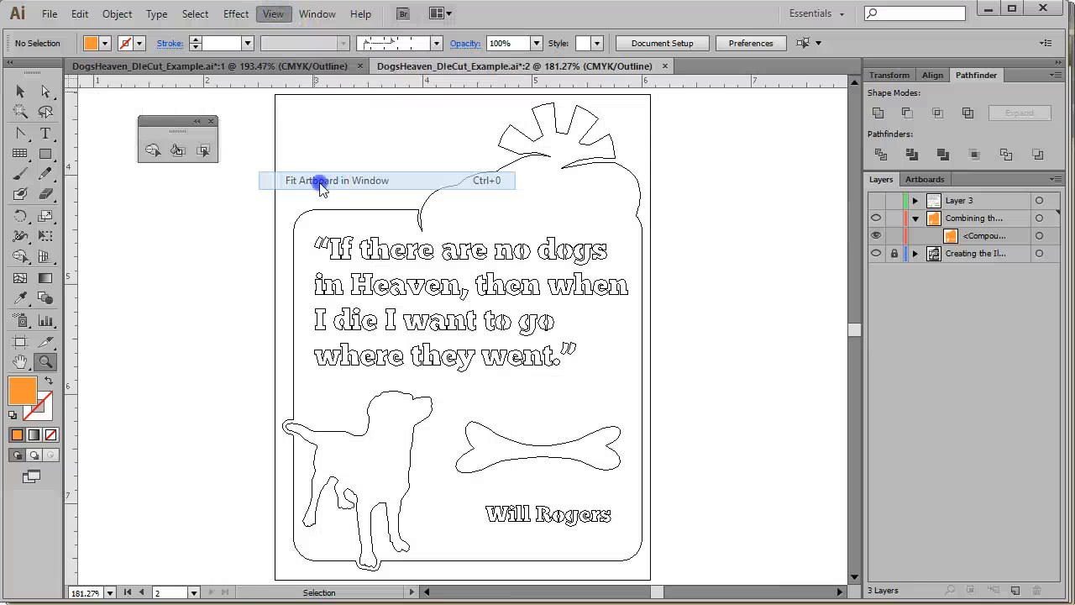
# Move the floating Shape Builder panel slightly aside
pyautogui.click(20, 90)
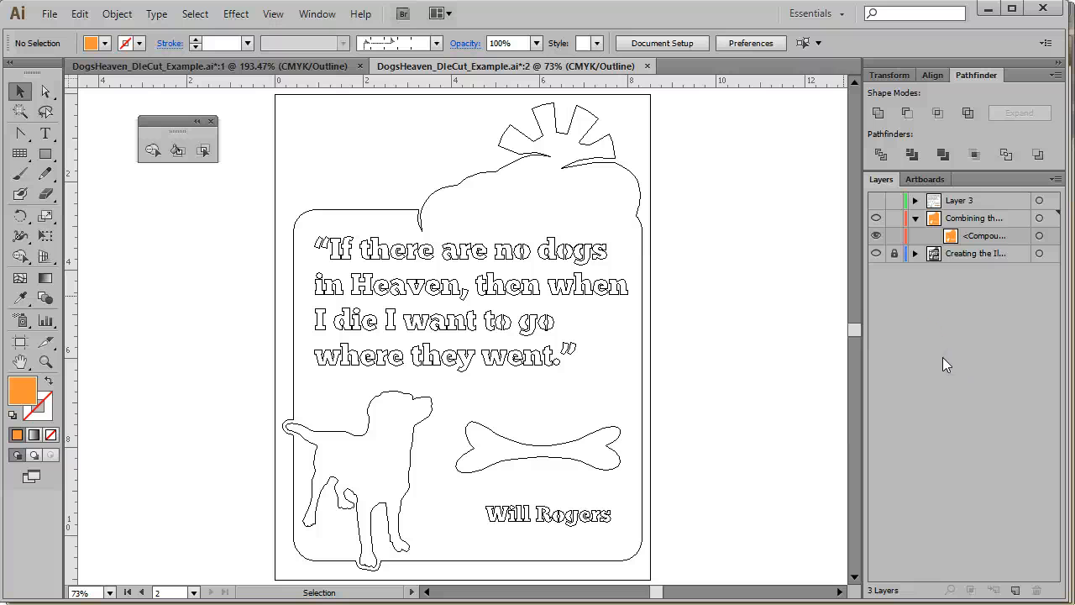
pyautogui.moveTo(179, 129); pyautogui.dragTo(128, 120)
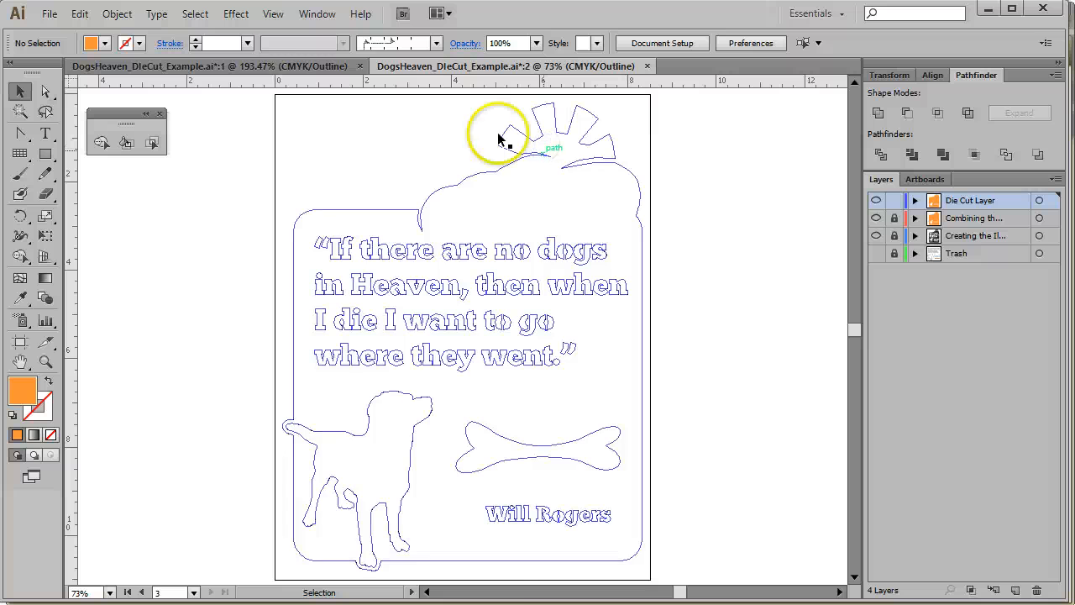
# Switch the document from Outline to Preview mode and briefly select then deselect the artwork
pyautogui.click(274, 14)
pyautogui.click(285, 28)
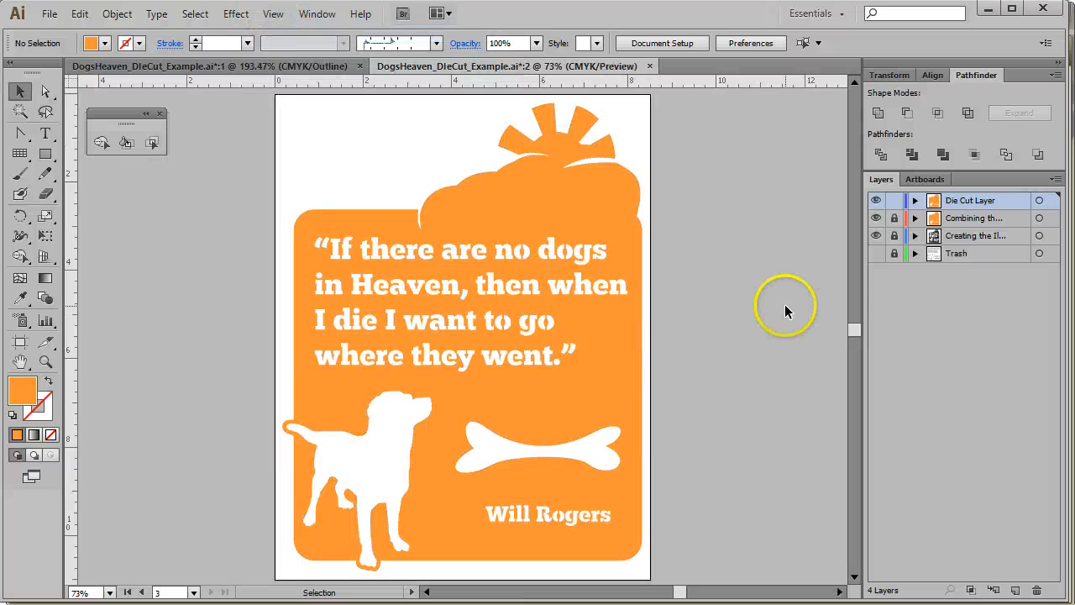
pyautogui.click(584, 367)
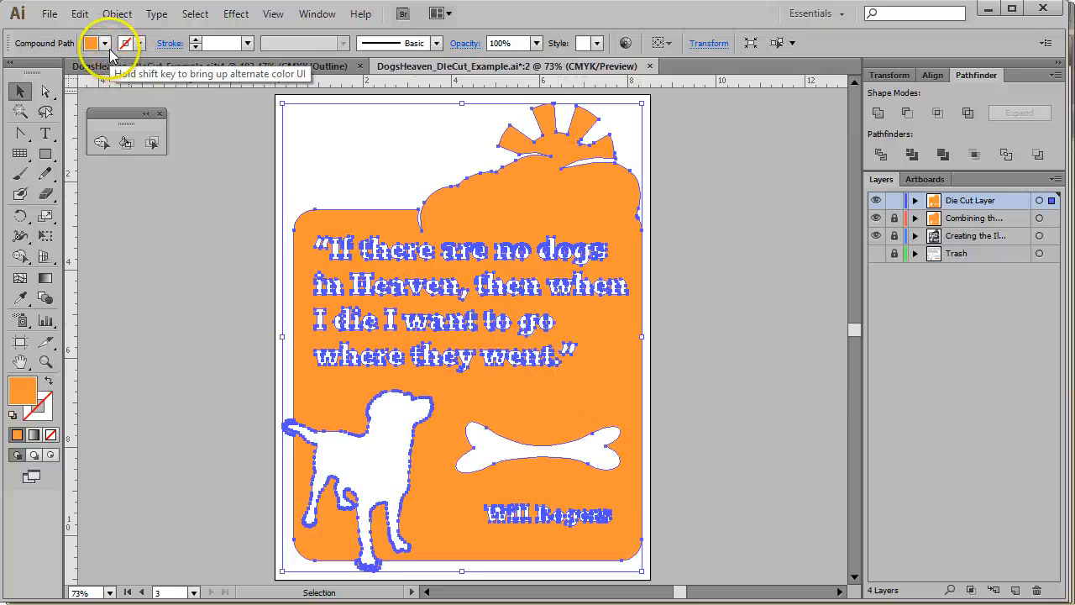
pyautogui.click(213, 365)
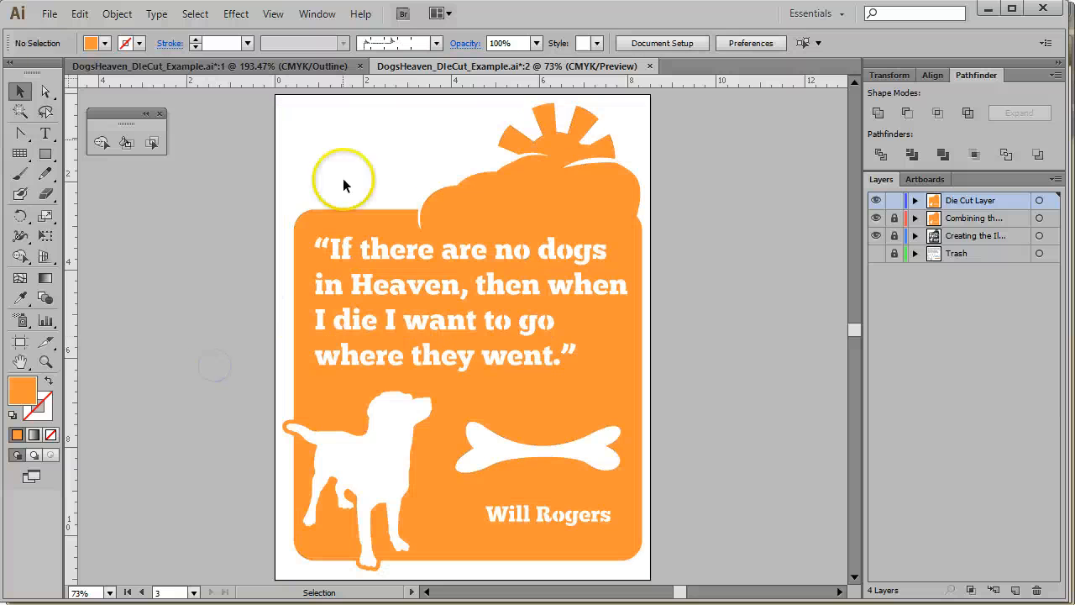
# Open the Swatches panel and create a new swatch named DIE LINE with the Spot Color type
pyautogui.click(319, 13)
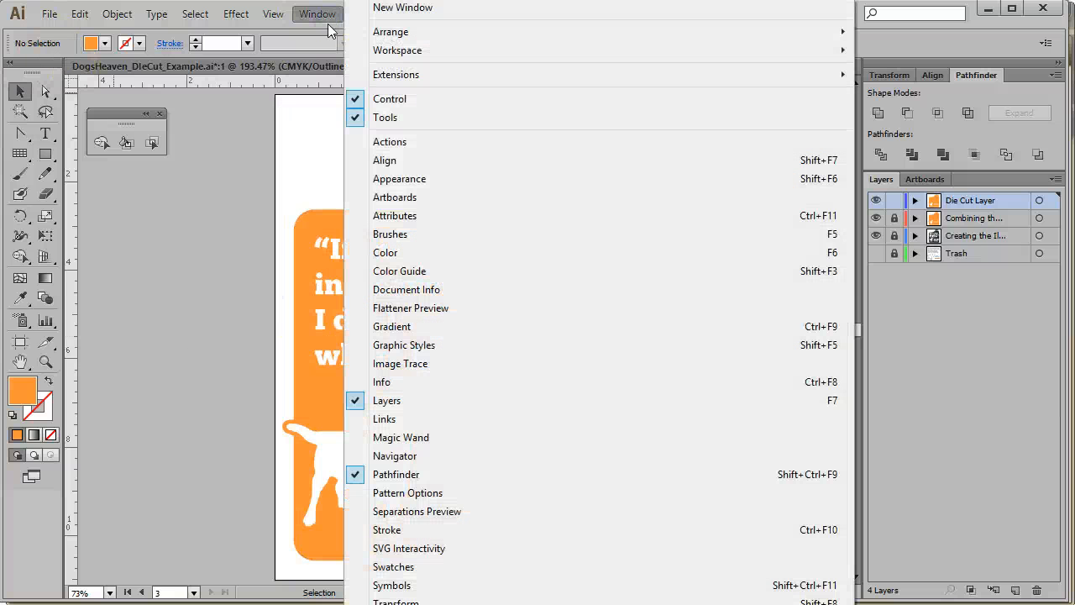
pyautogui.click(393, 566)
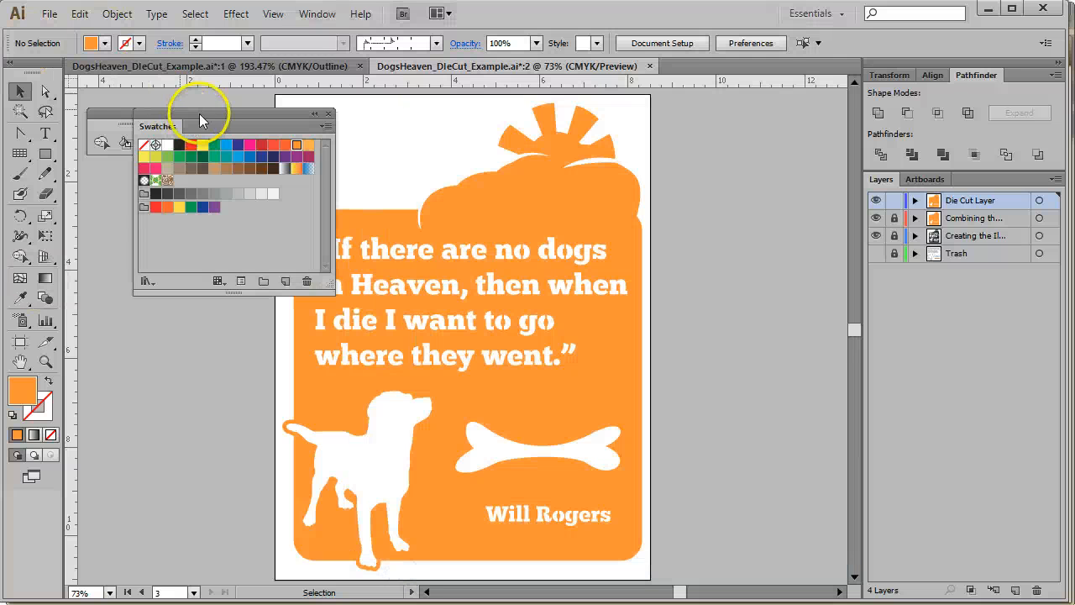
pyautogui.moveTo(199, 109); pyautogui.dragTo(180, 158)
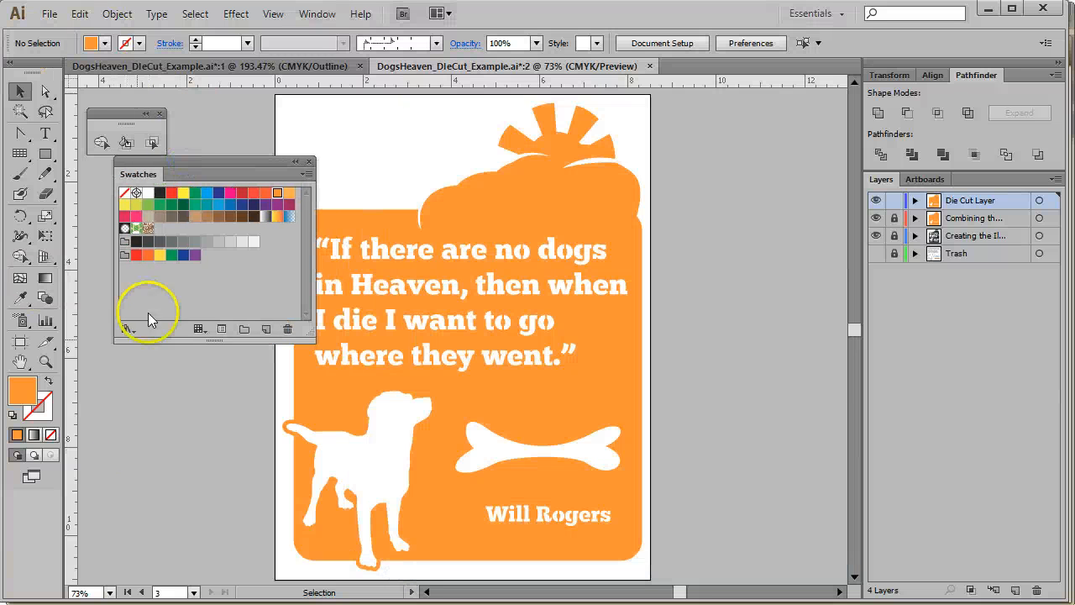
pyautogui.click(182, 287)
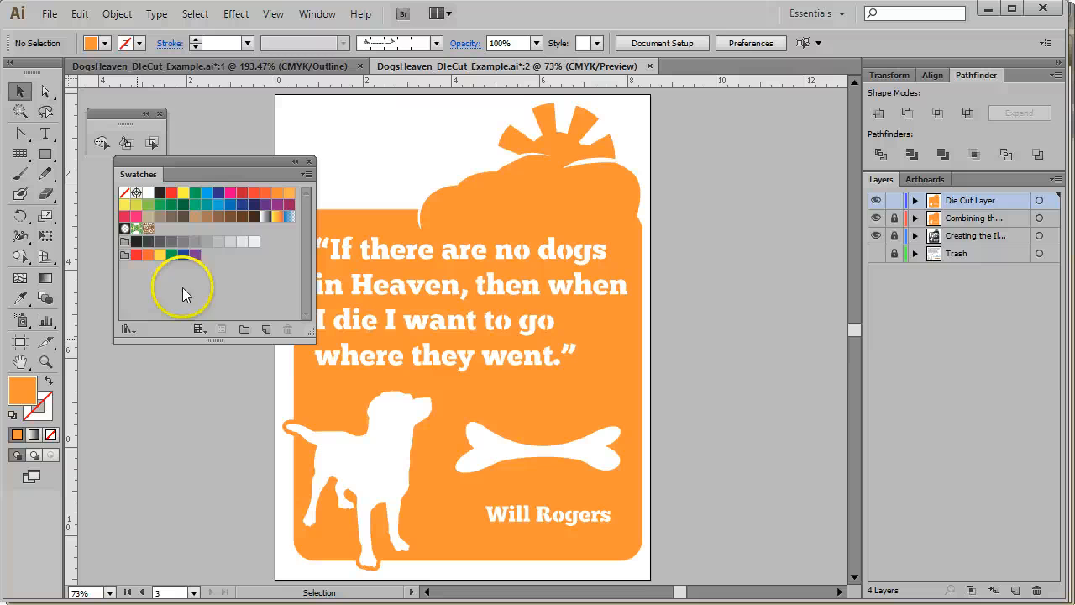
pyautogui.click(266, 329)
pyautogui.moveTo(465, 178); pyautogui.dragTo(270, 153)
pyautogui.write('DIE LINE')
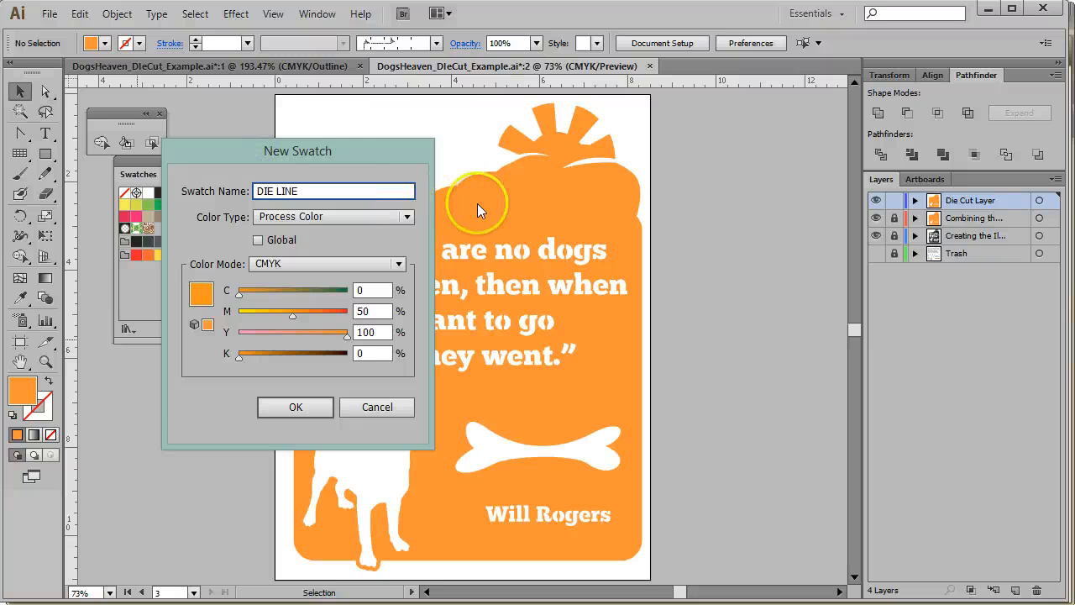
pyautogui.click(409, 217)
pyautogui.click(283, 246)
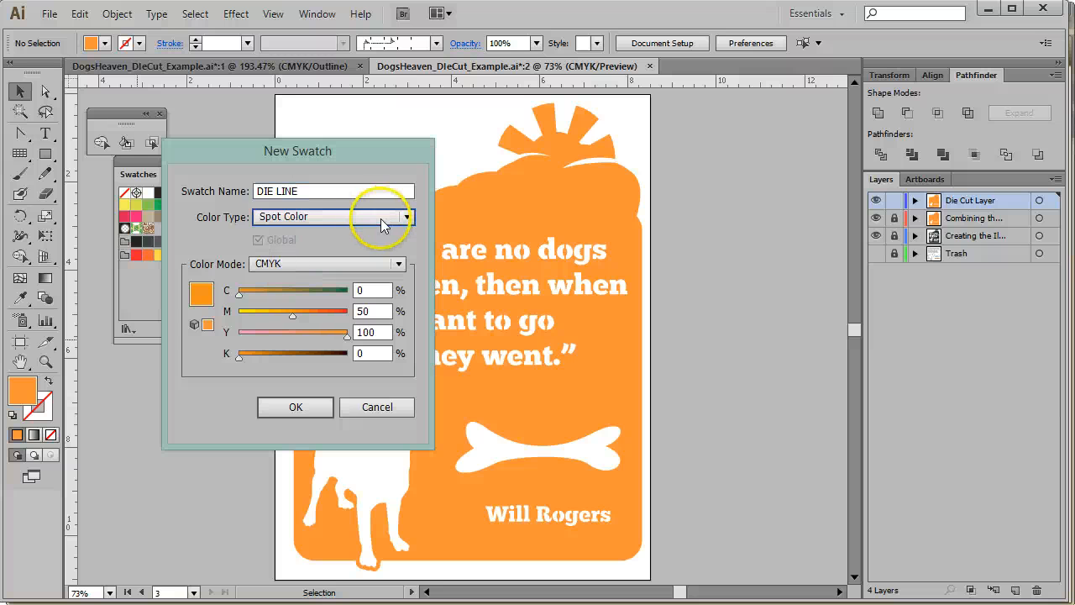
# Set the DIE LINE swatch to Lab mode with L 93, a -123, b 102, and save it
pyautogui.click(398, 263)
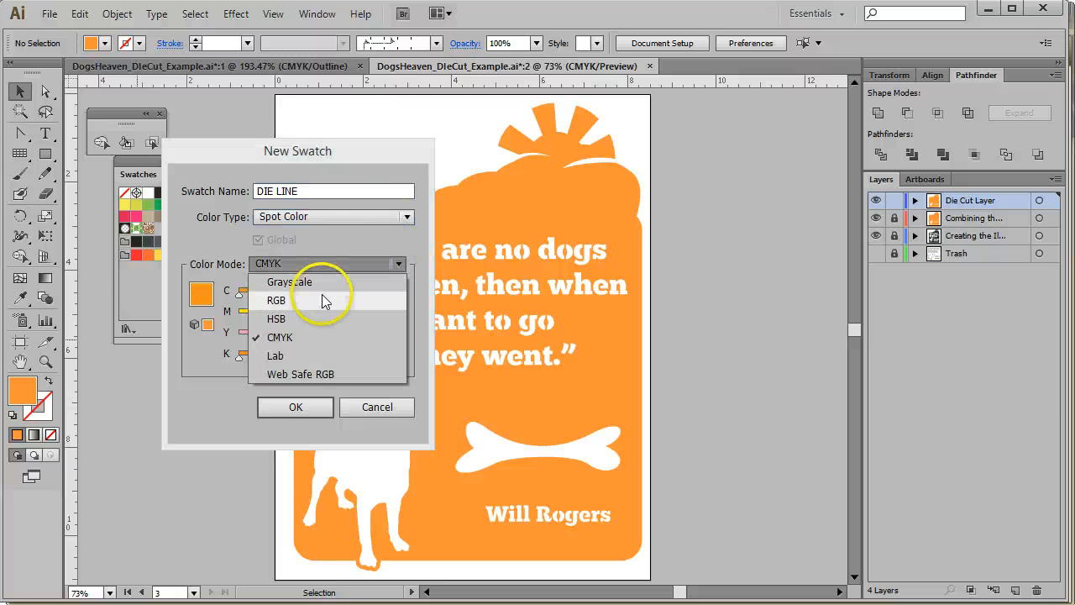
pyautogui.click(275, 355)
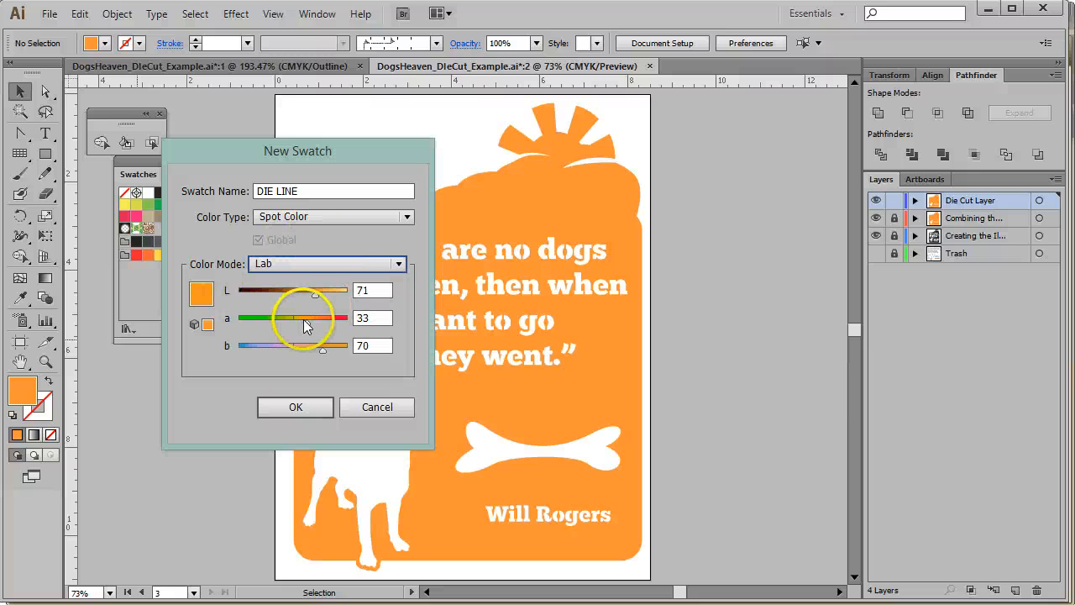
pyautogui.moveTo(309, 320); pyautogui.dragTo(345, 324)
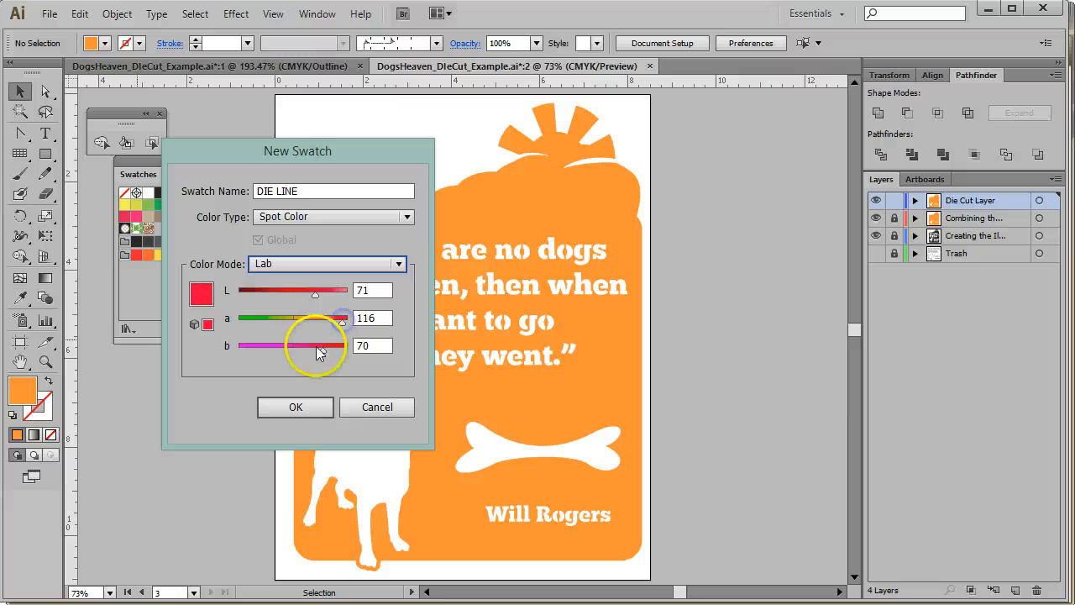
pyautogui.click(323, 351)
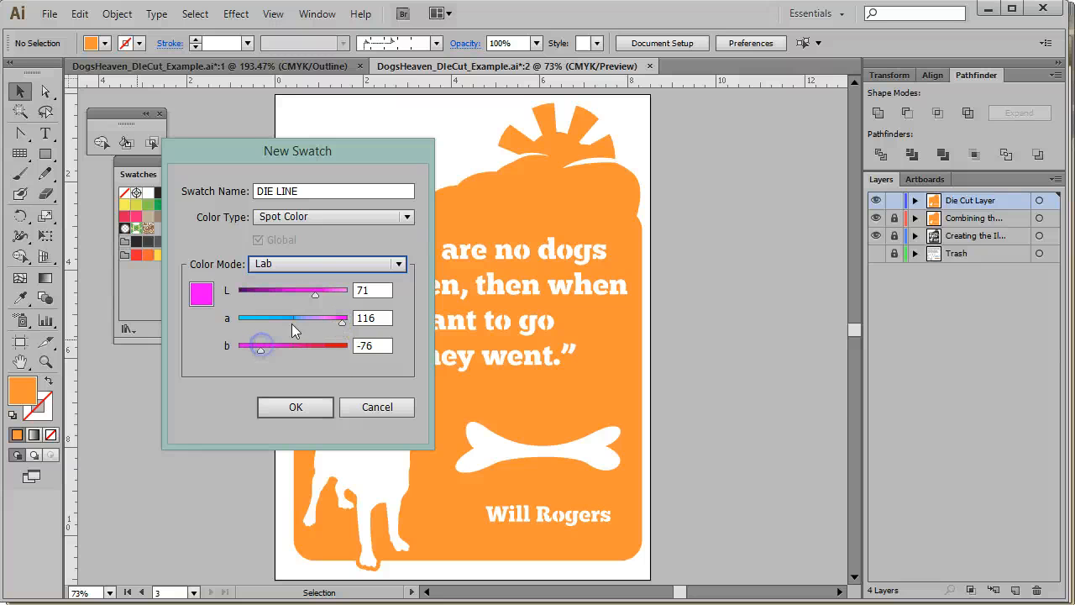
pyautogui.click(308, 294)
pyautogui.moveTo(303, 297); pyautogui.dragTo(304, 296)
pyautogui.click(296, 408)
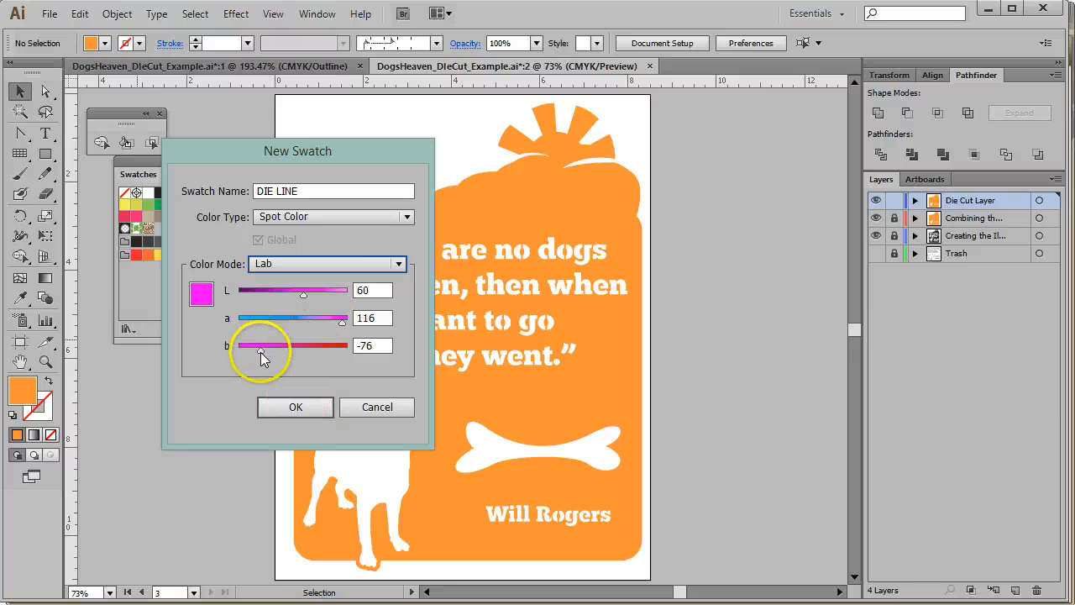
pyautogui.moveTo(260, 351); pyautogui.dragTo(242, 322)
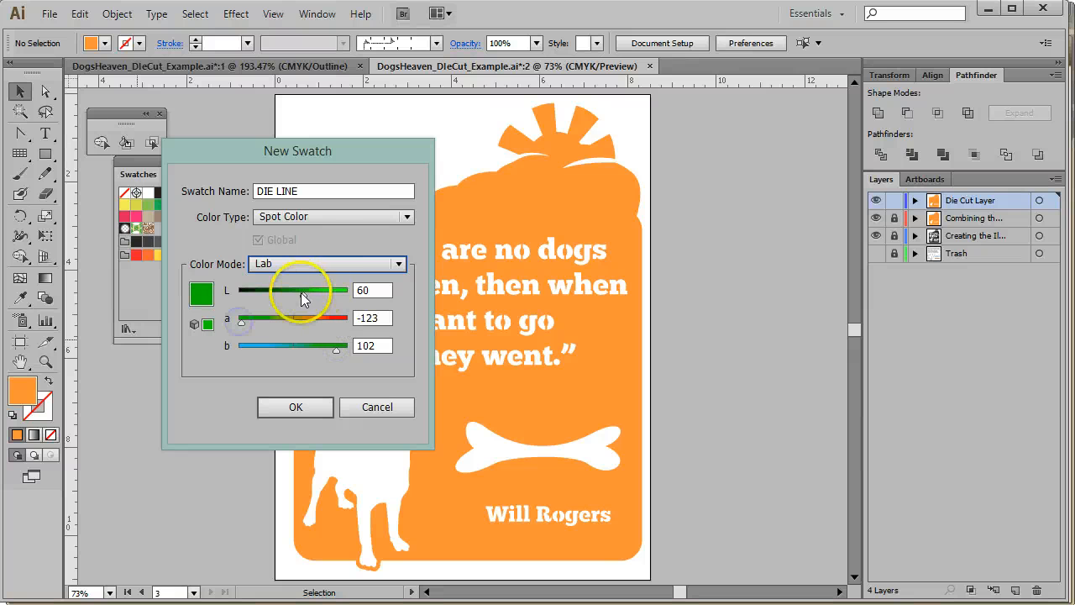
pyautogui.moveTo(301, 292); pyautogui.dragTo(341, 292)
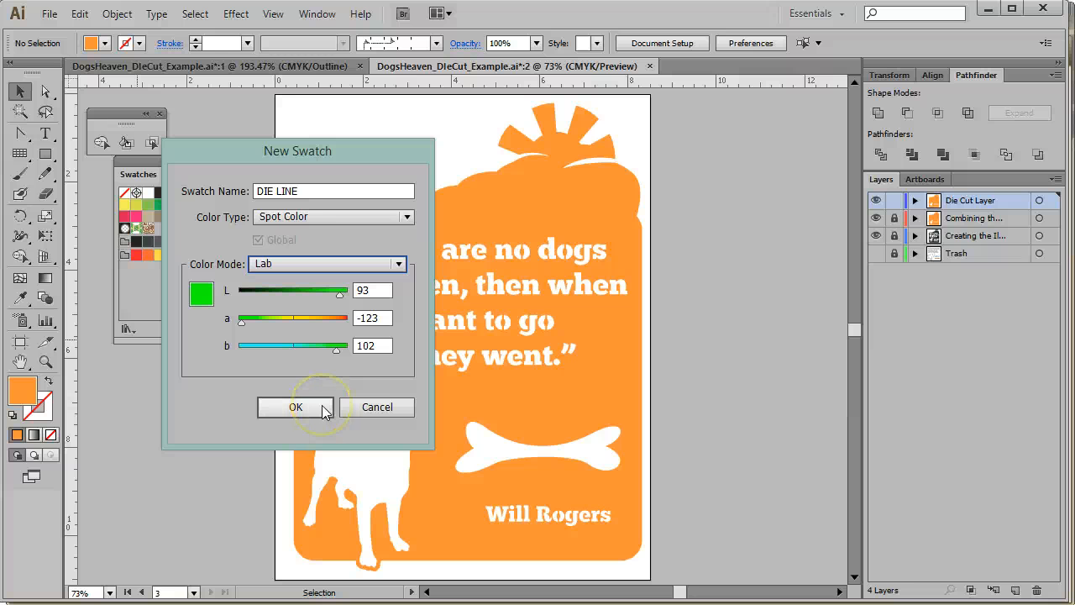
pyautogui.click(297, 409)
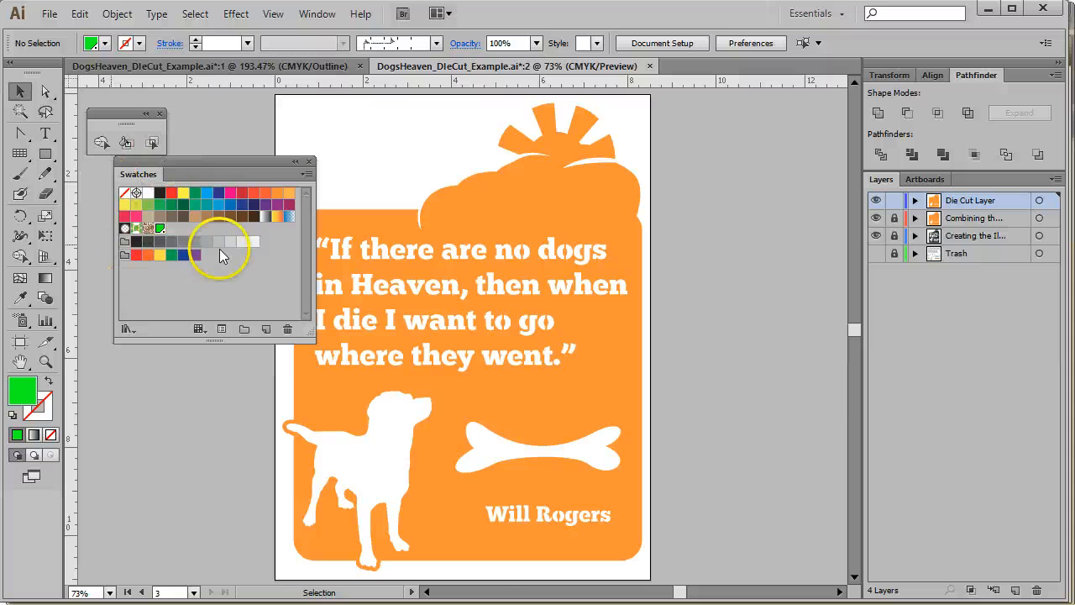
# Switch the Swatches panel to Large Thumbnail View and enlarge the panel
pyautogui.click(307, 173)
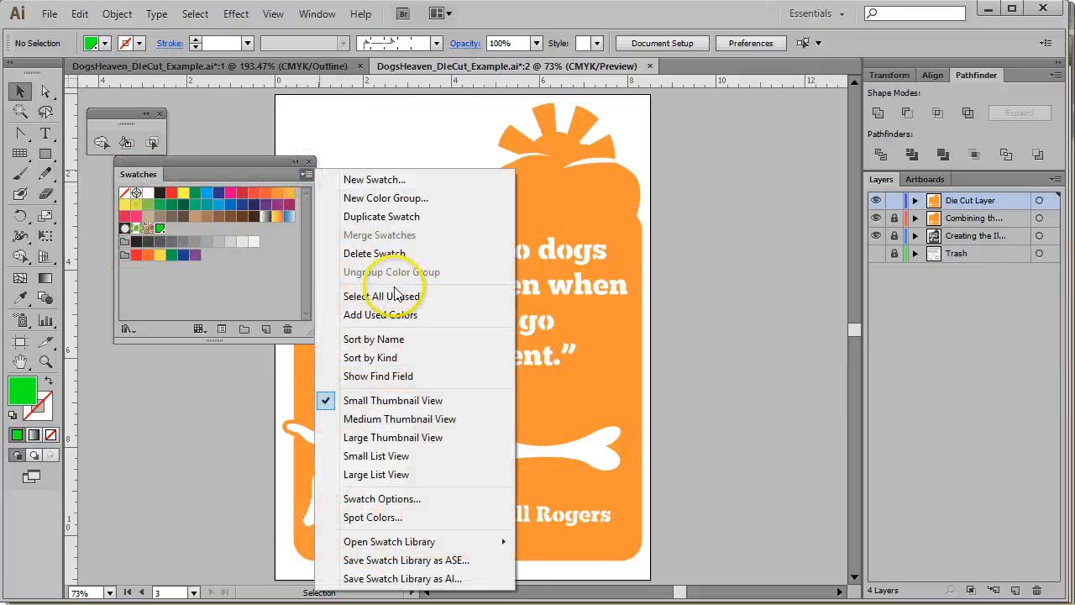
pyautogui.click(380, 437)
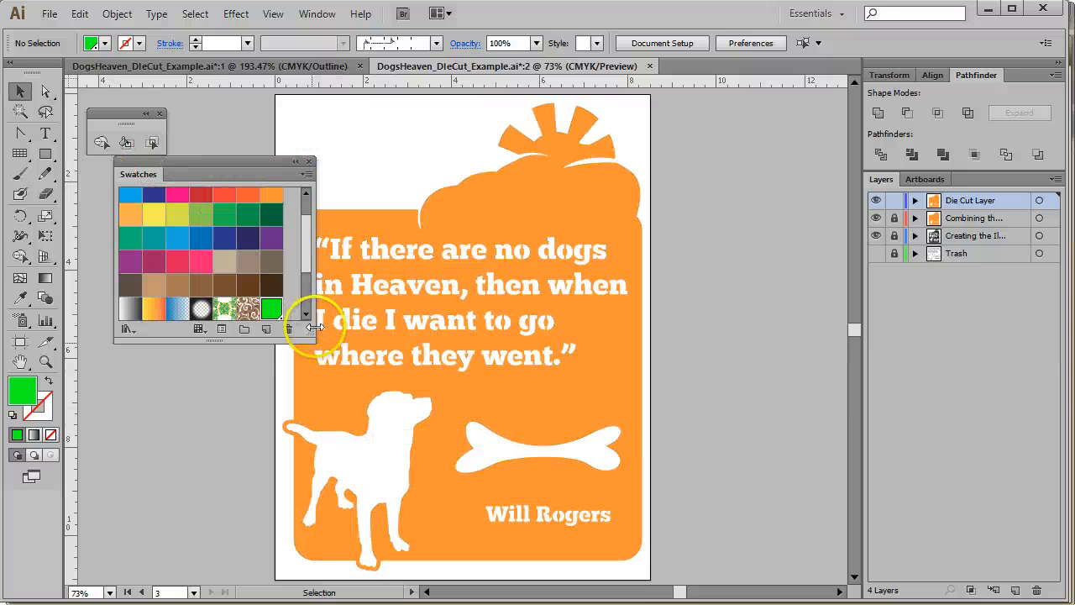
pyautogui.moveTo(313, 328); pyautogui.dragTo(337, 424)
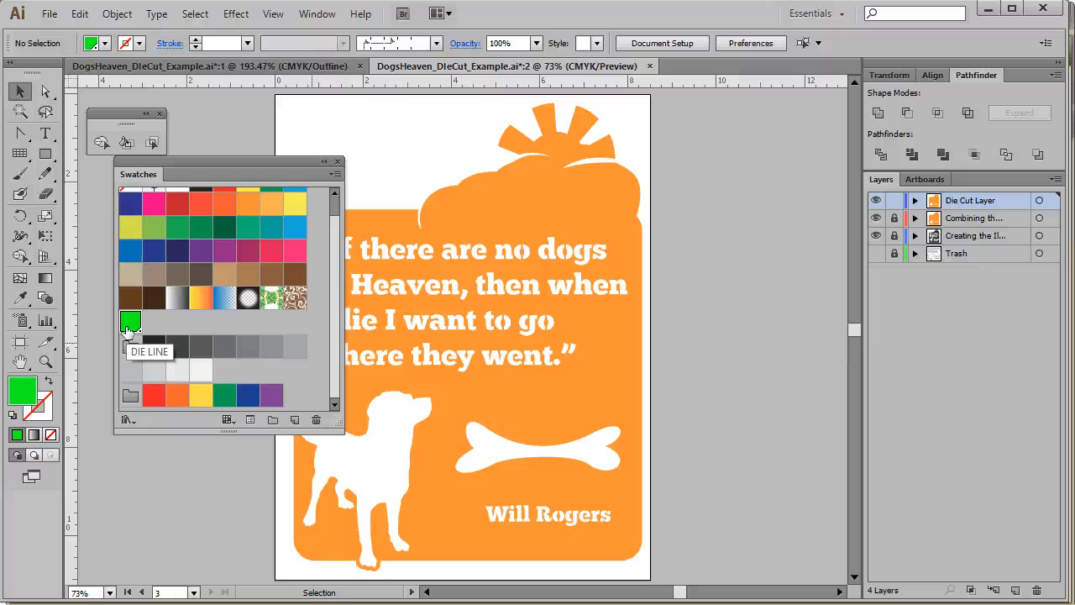
# Select the die-cut compound path, stroke it with the DIE LINE swatch, set its fill to none, then deselect
pyautogui.click(660, 173)
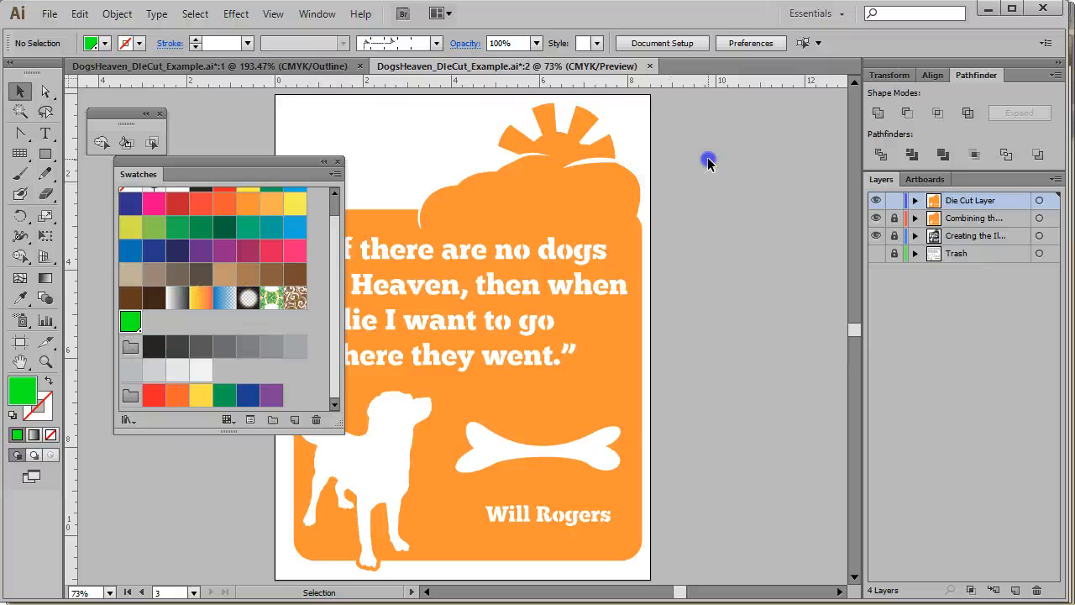
pyautogui.click(592, 173)
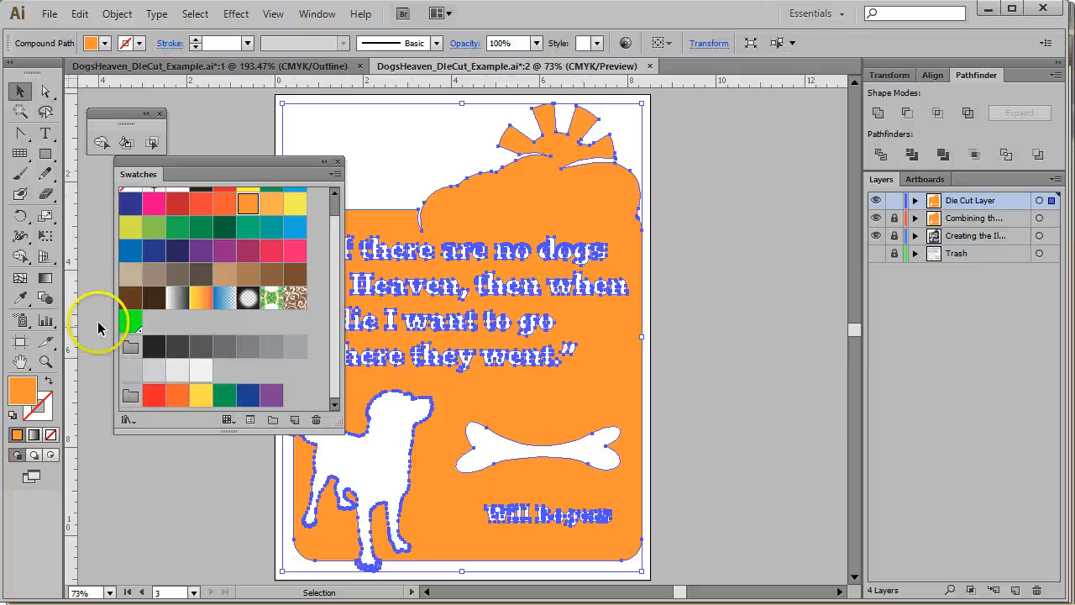
pyautogui.click(139, 43)
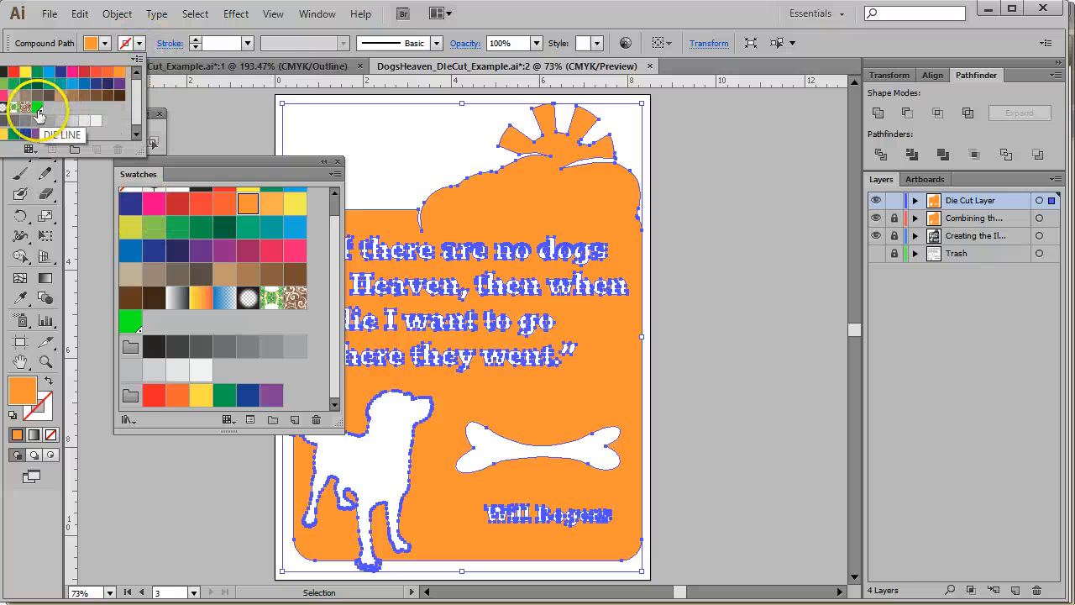
pyautogui.click(38, 109)
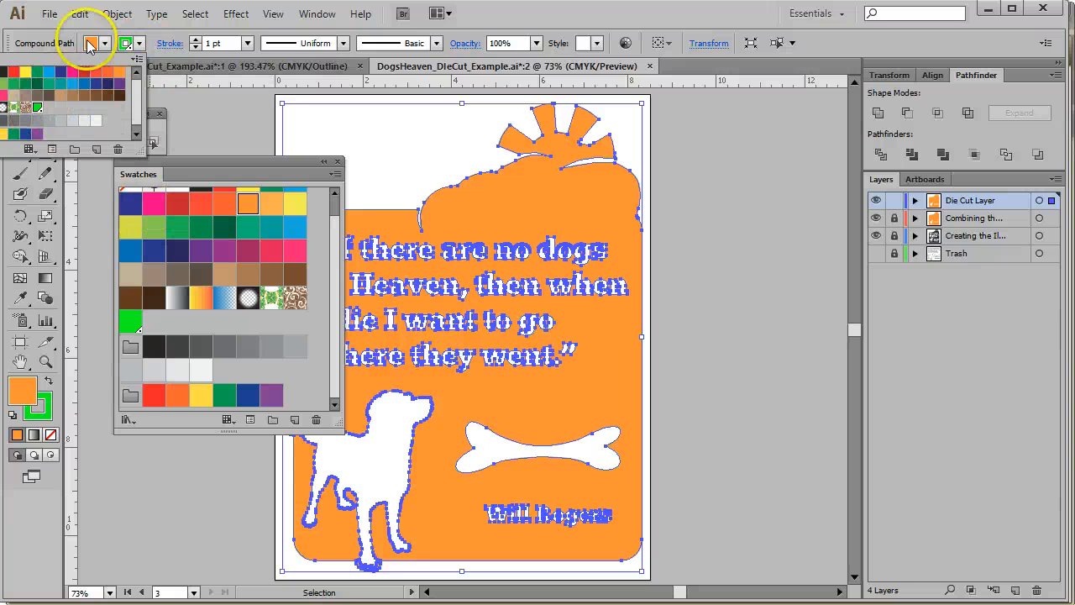
pyautogui.click(90, 45)
pyautogui.click(105, 43)
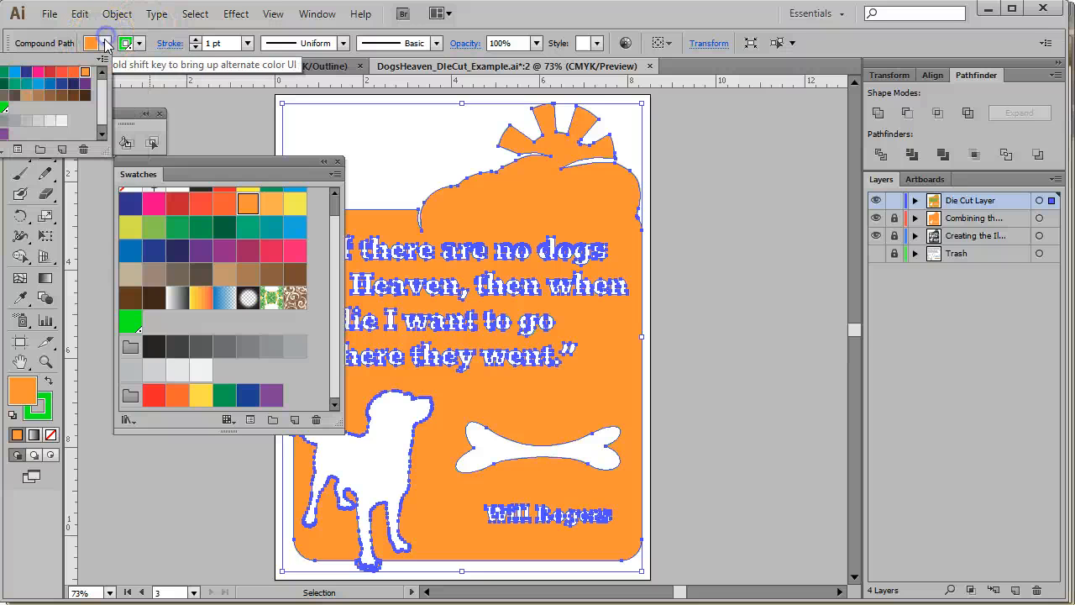
pyautogui.click(0, 73)
pyautogui.click(721, 171)
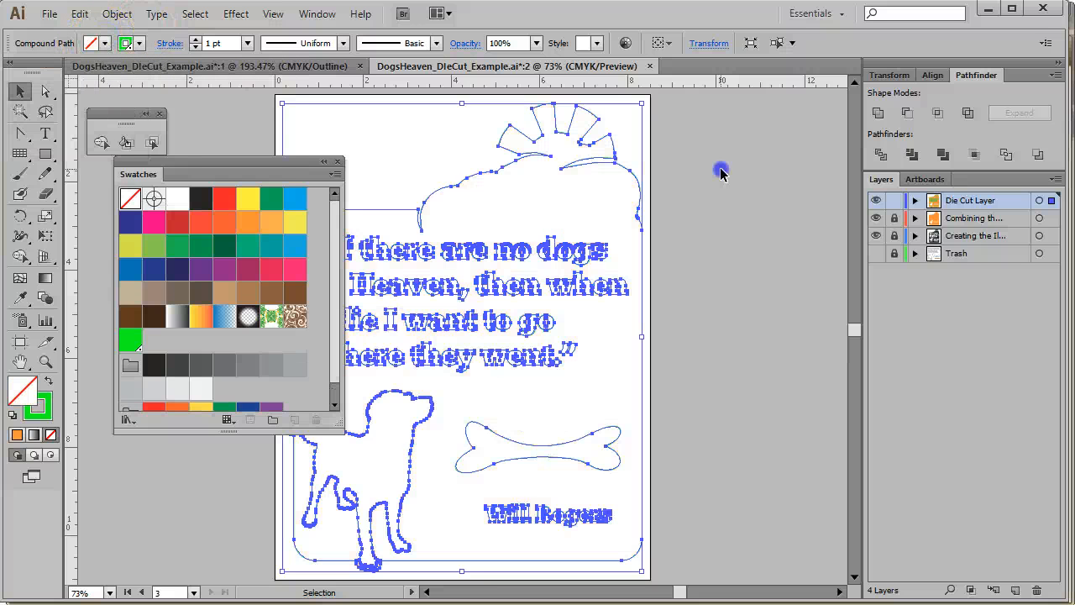
pyautogui.click(712, 173)
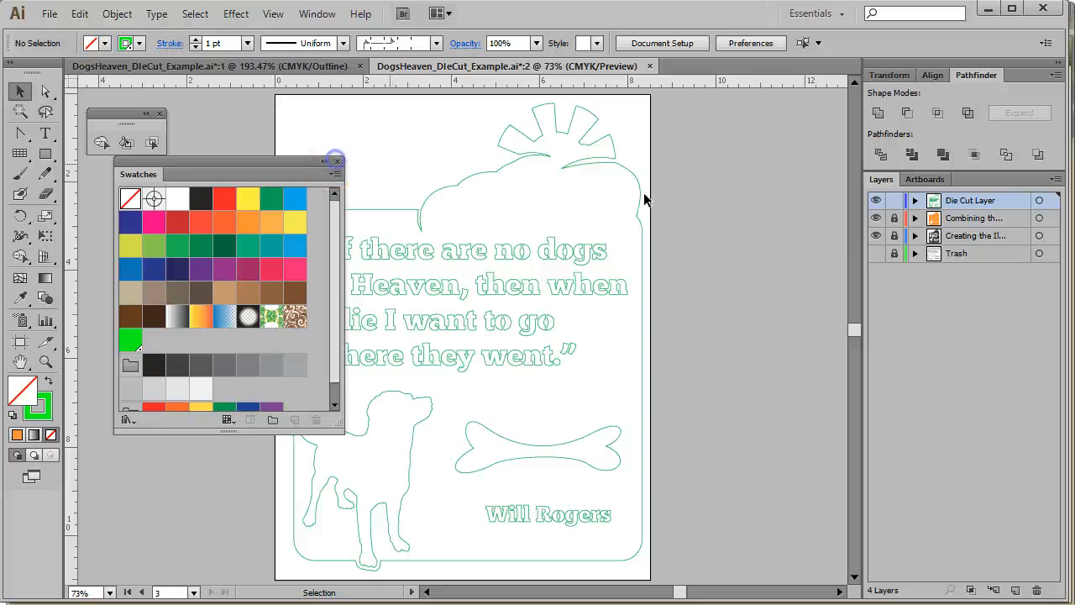
pyautogui.click(335, 163)
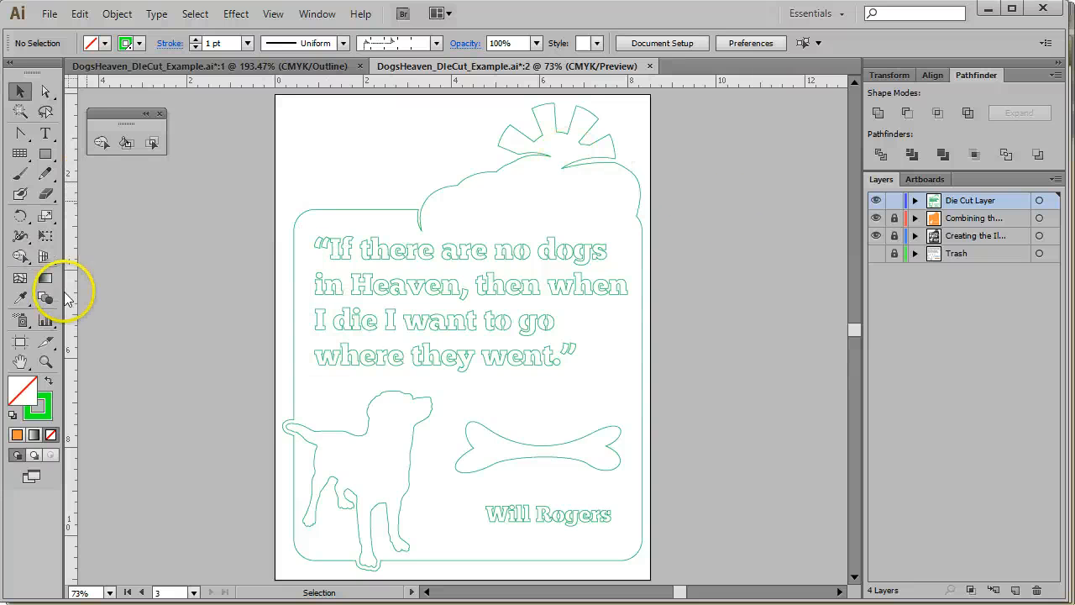
# Save the document and close the floating Shape Builder panel
pyautogui.click(49, 13)
pyautogui.click(82, 154)
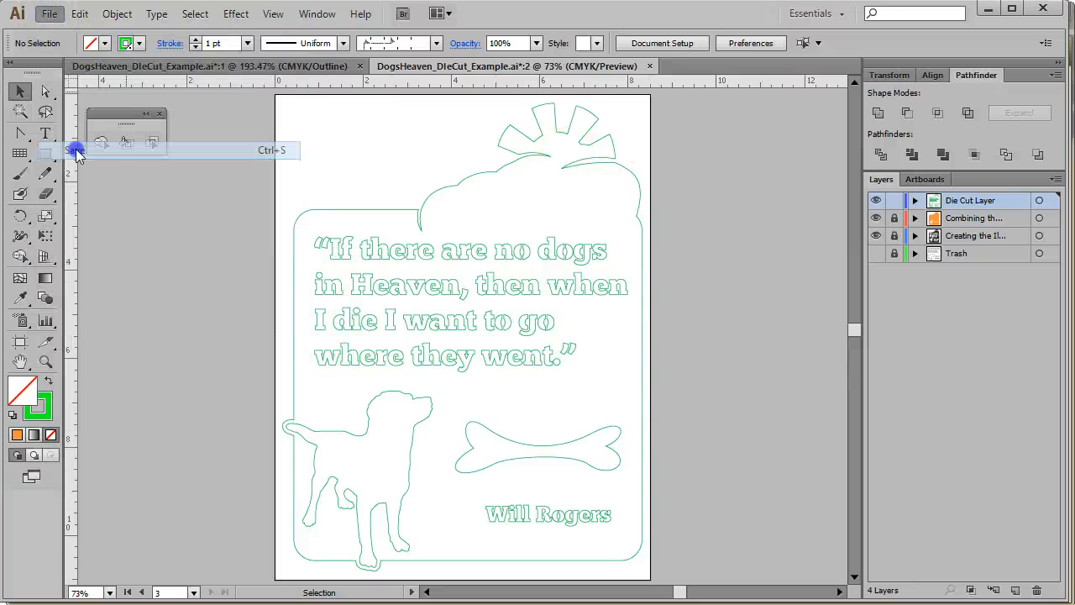
pyautogui.click(159, 112)
# Open Separations Preview, turn on Overprint Preview, and enlarge the panel to list all plates
pyautogui.click(331, 22)
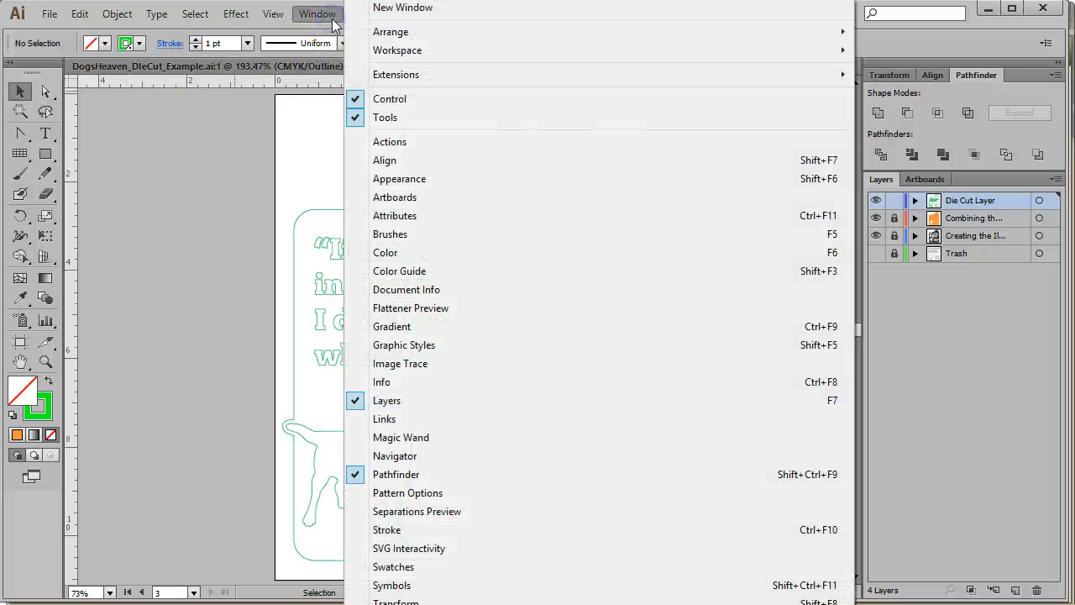
pyautogui.click(441, 511)
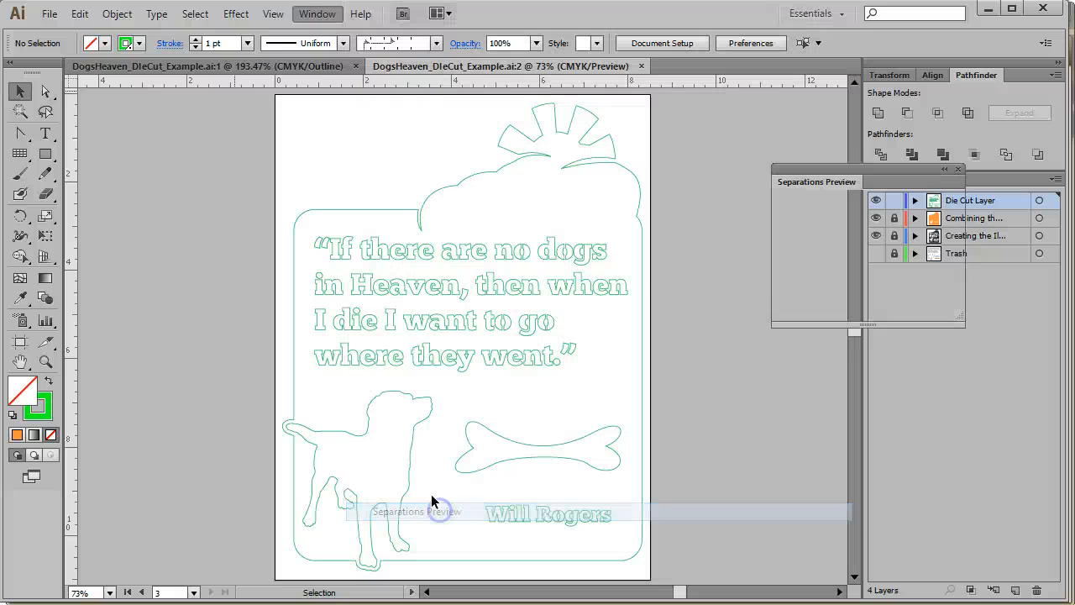
pyautogui.moveTo(831, 176); pyautogui.dragTo(673, 137)
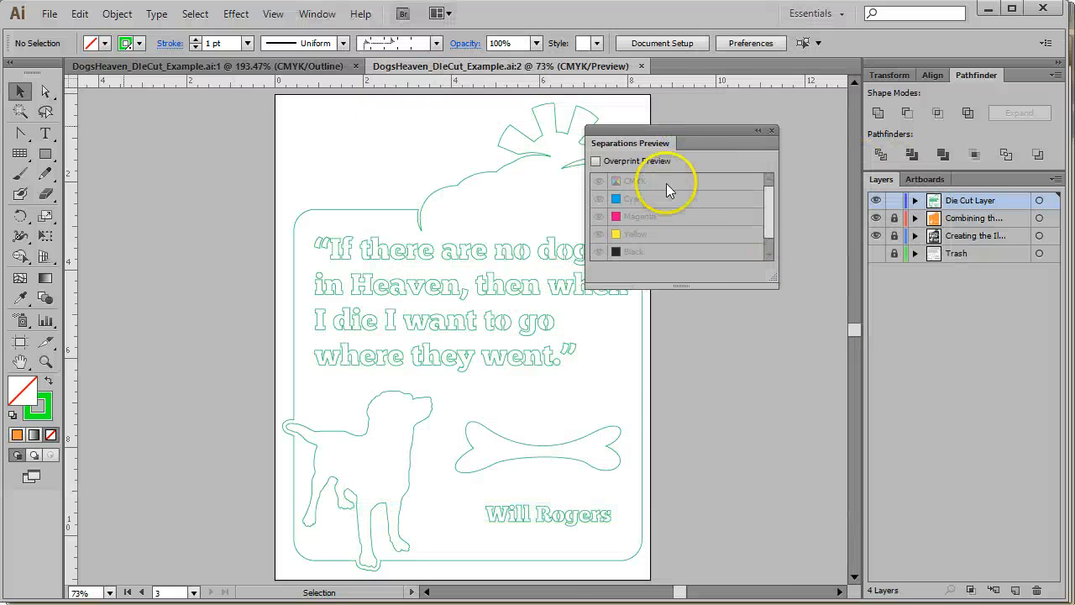
pyautogui.click(596, 161)
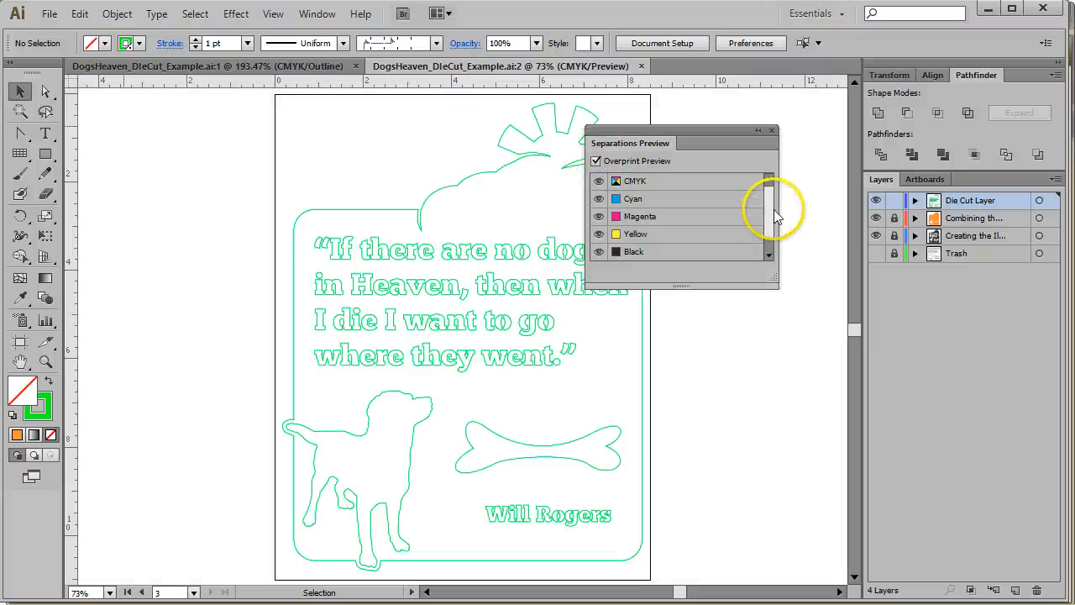
pyautogui.click(773, 283)
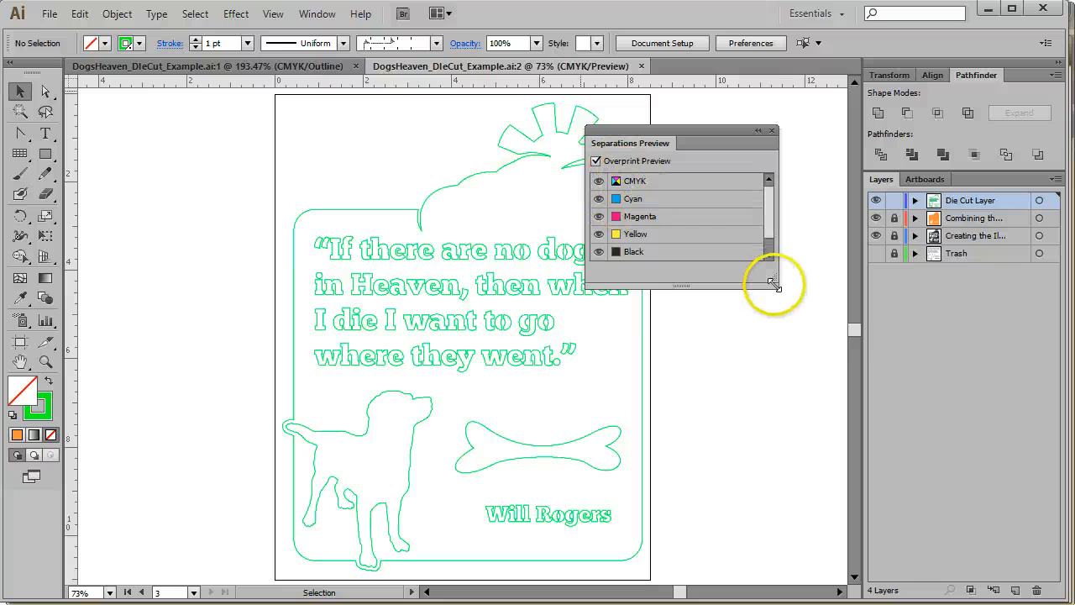
pyautogui.moveTo(773, 283); pyautogui.dragTo(808, 382)
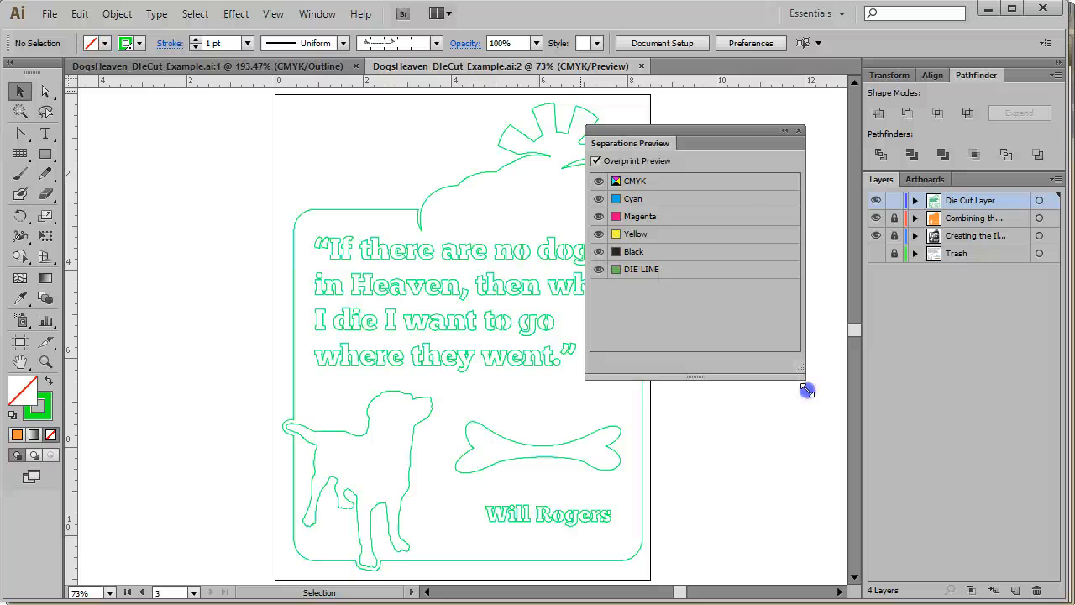
# Toggle the DIE LINE plate off and back on in Separations Preview, repositioning the panel beside the artboard
pyautogui.click(664, 273)
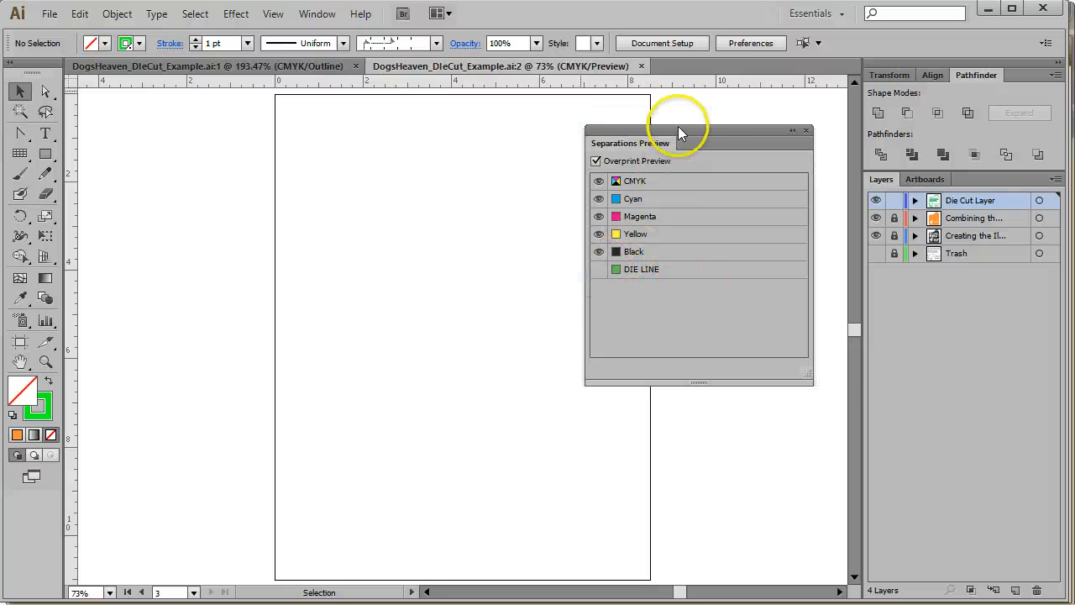
pyautogui.moveTo(678, 132); pyautogui.dragTo(762, 127)
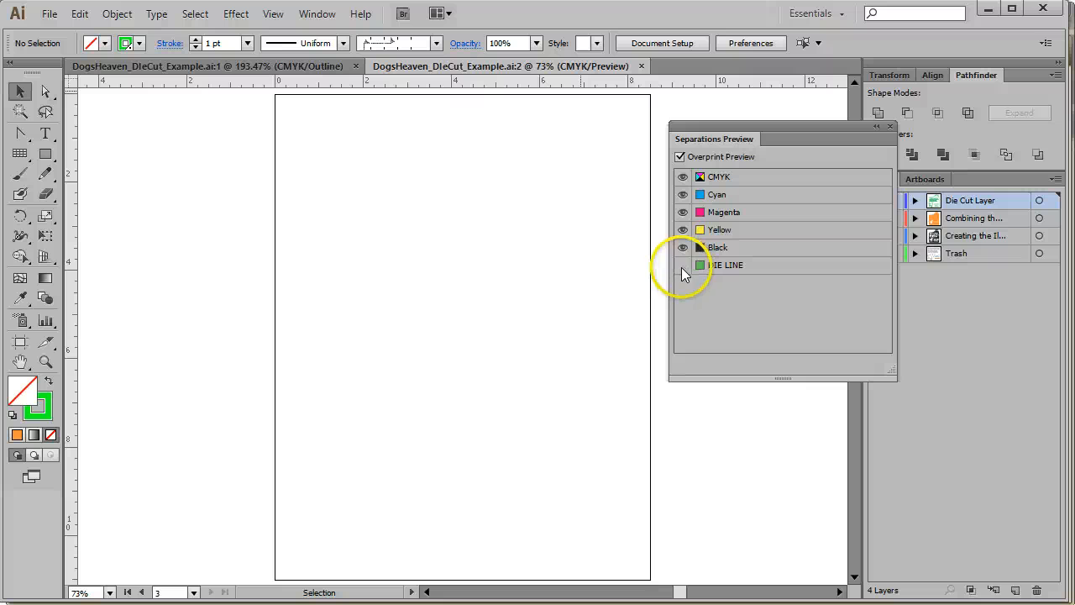
pyautogui.click(681, 267)
pyautogui.click(682, 267)
pyautogui.click(682, 266)
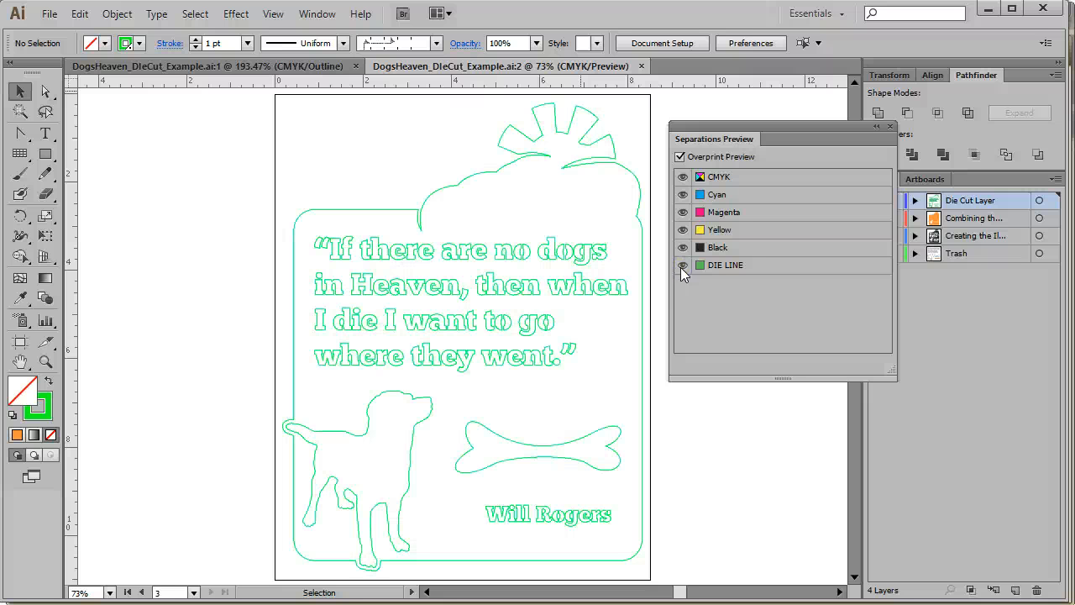
# Hide the Cyan, Magenta, Yellow and Black plates to preview the DIE LINE plate alone, then restore all CMYK plates
pyautogui.click(682, 195)
pyautogui.click(682, 212)
pyautogui.click(682, 231)
pyautogui.click(682, 248)
pyautogui.click(758, 515)
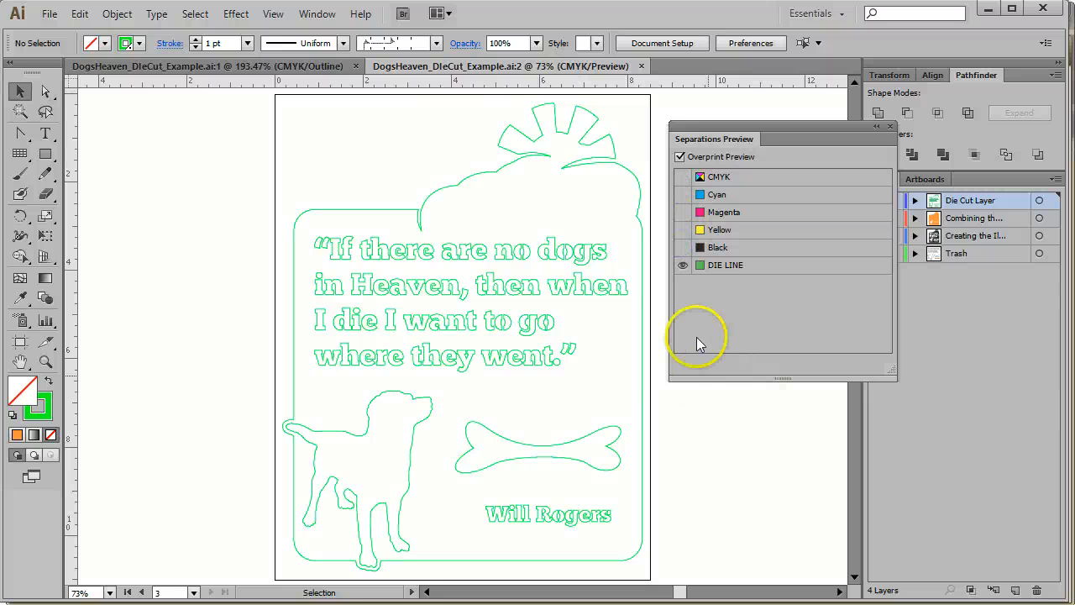
pyautogui.click(683, 177)
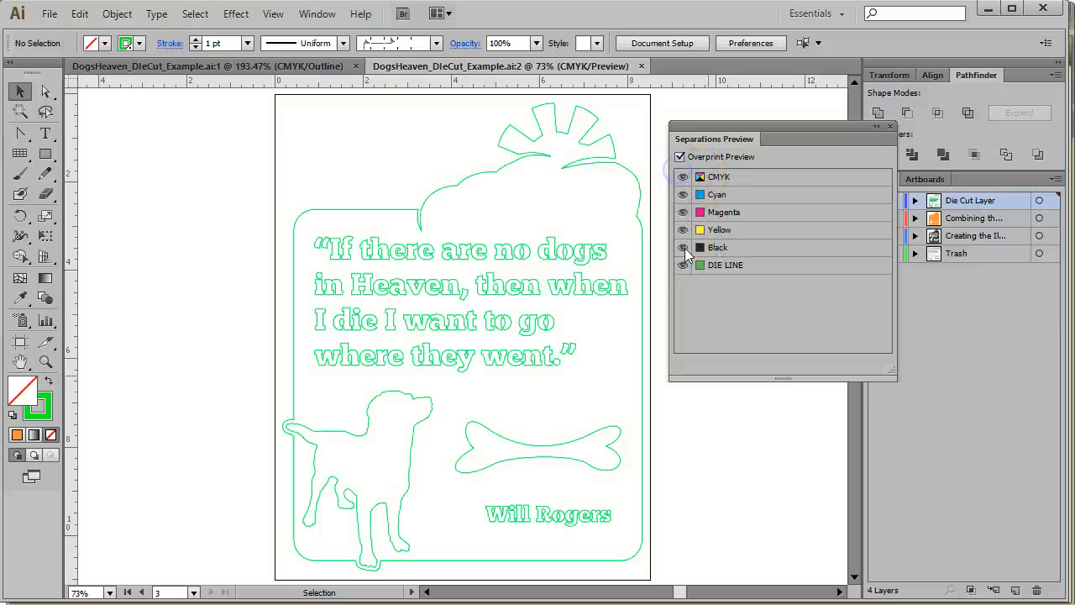
# Hide and re-show the DIE LINE plate once more to compare, and nudge the Separations Preview panel upward
pyautogui.click(682, 266)
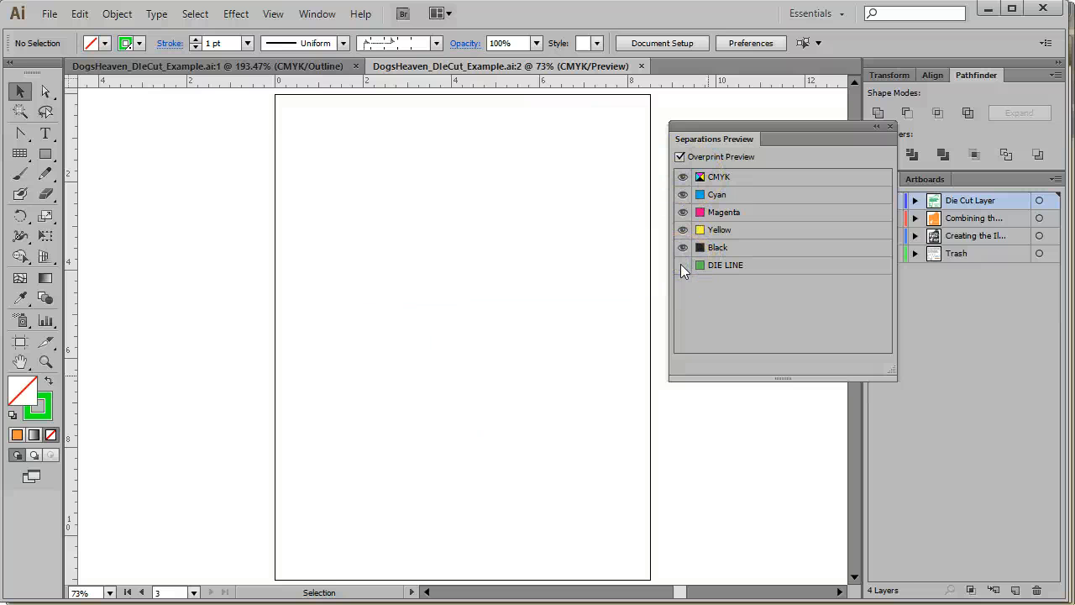
pyautogui.click(681, 265)
pyautogui.click(780, 363)
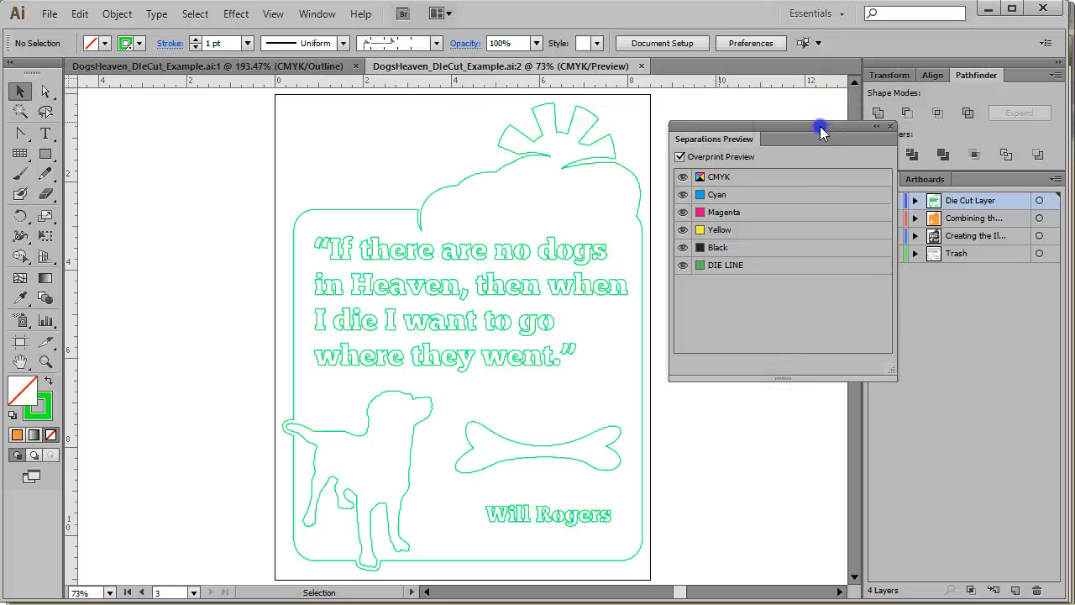
pyautogui.moveTo(820, 127); pyautogui.dragTo(813, 116)
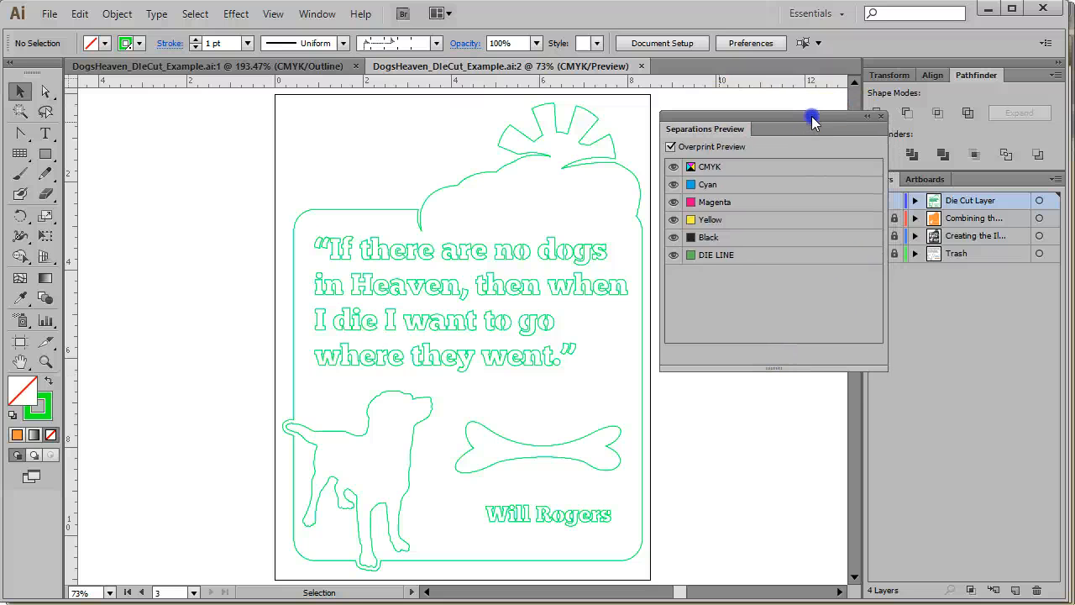
pyautogui.click(743, 255)
pyautogui.click(675, 259)
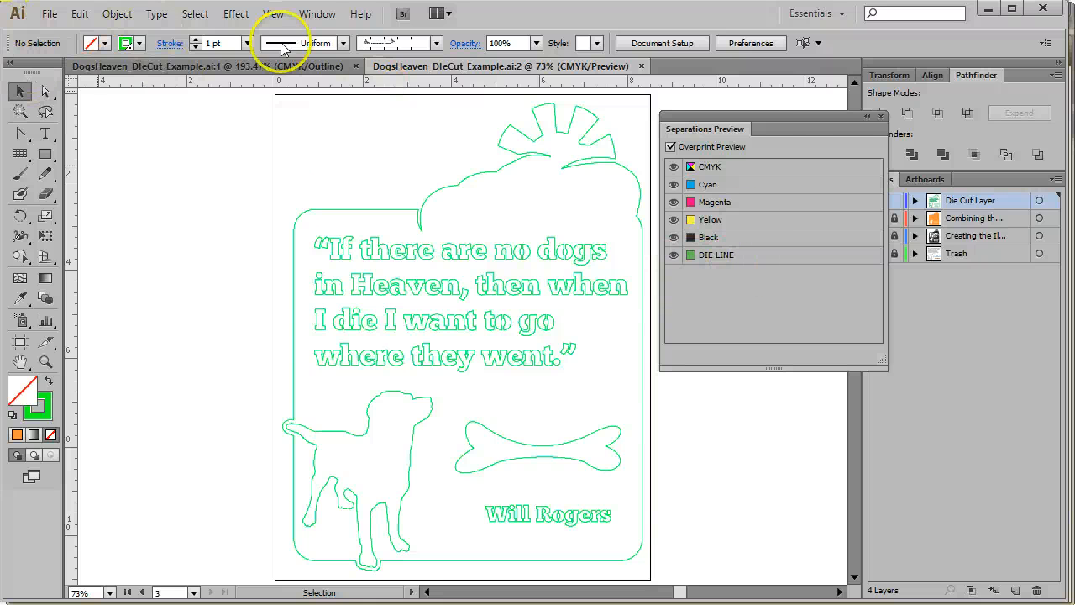
# Open the File menu to save a copy of the document
pyautogui.click(49, 16)
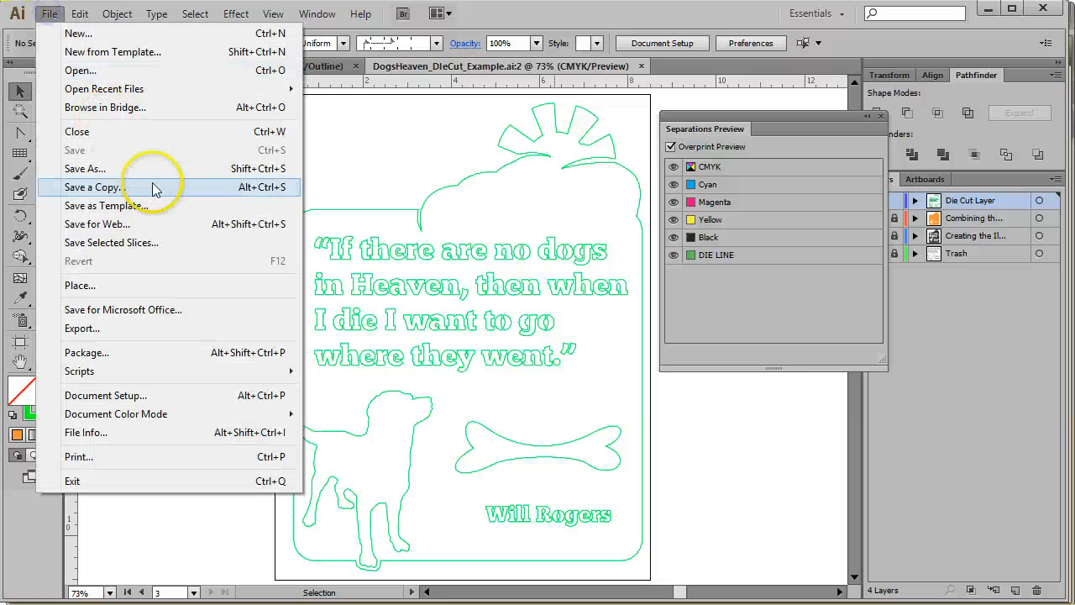